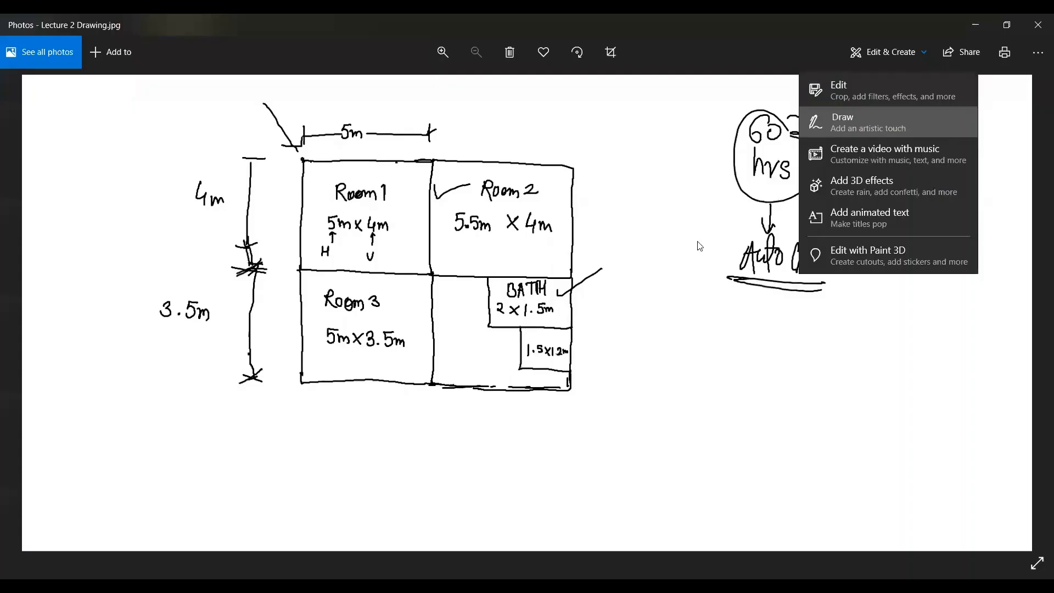
Mark up the sketch's dimensions by hand: tick and circle 4m, circle 3.5m, and draw a horizontal dimension line below Room 3.
left_click(746, 248)
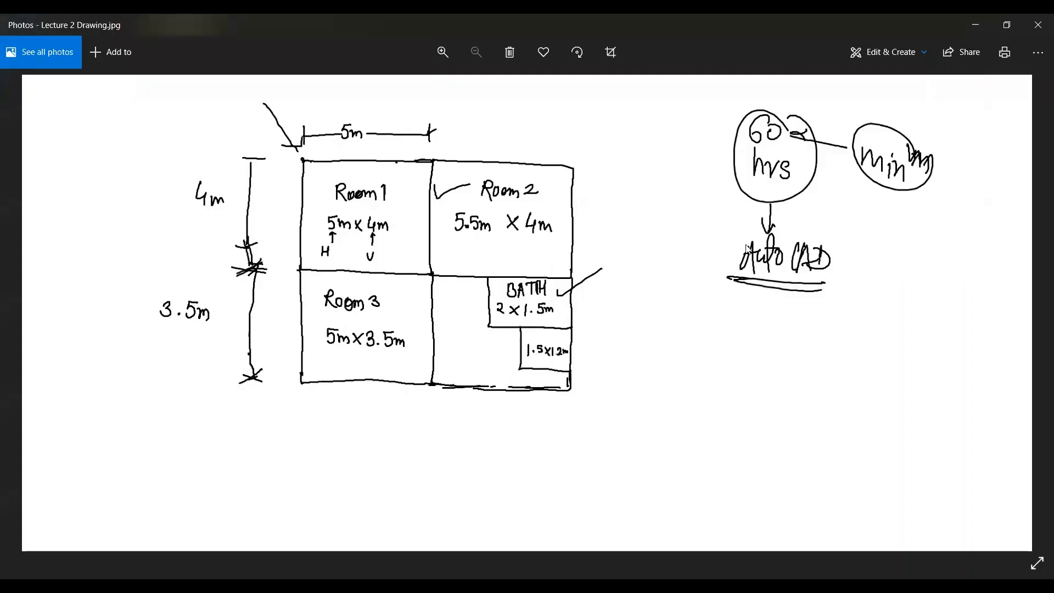
key("Escape")
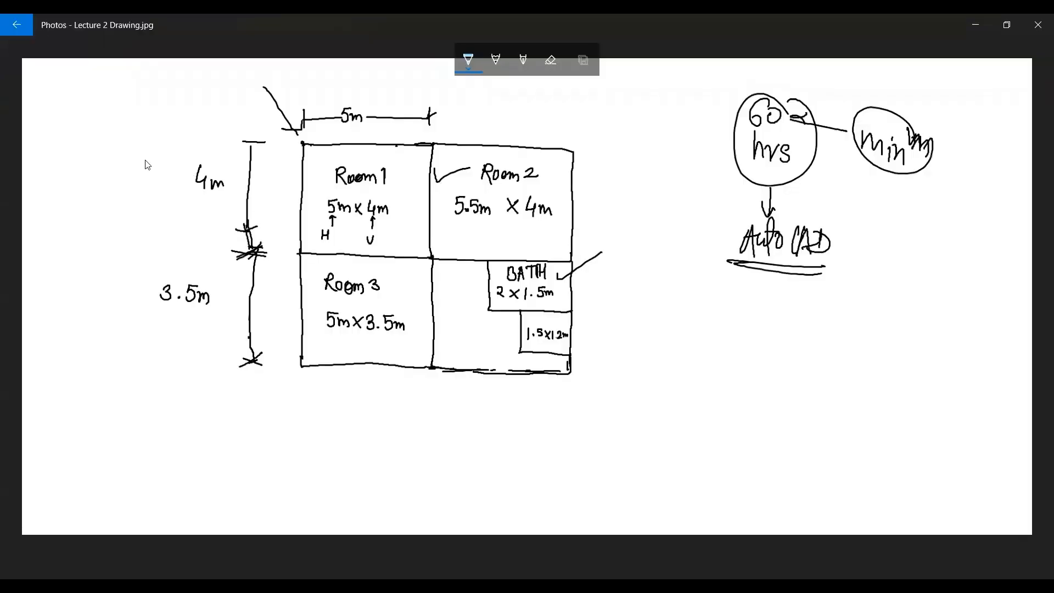
mouse_move(144, 163)
left_mouse_down()
mouse_move(235, 195)
mouse_move(195, 195)
left_mouse_up()
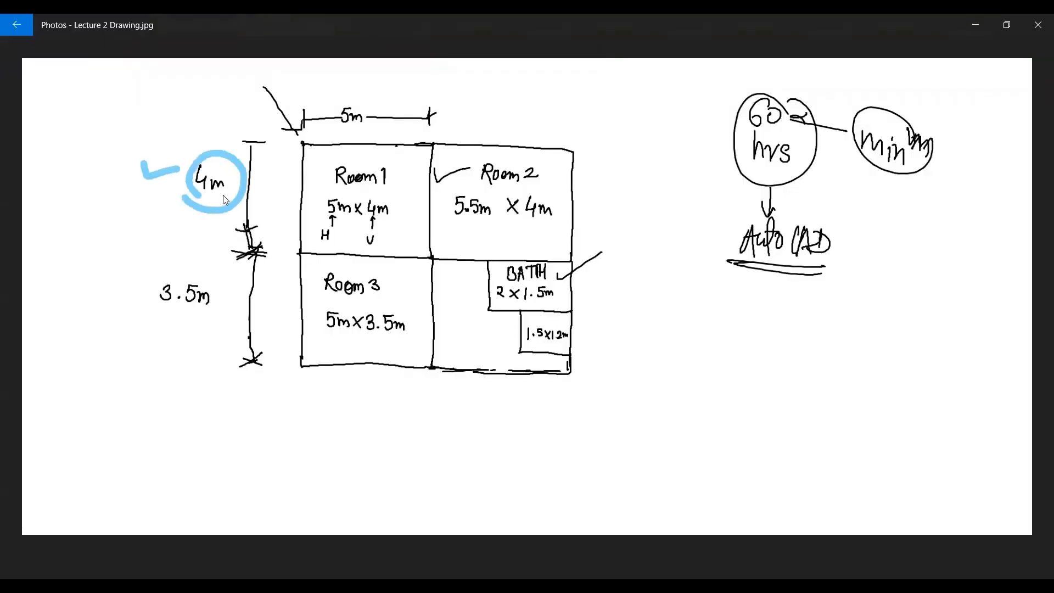
mouse_move(184, 260)
left_mouse_down()
mouse_move(149, 344)
mouse_move(187, 258)
left_mouse_up()
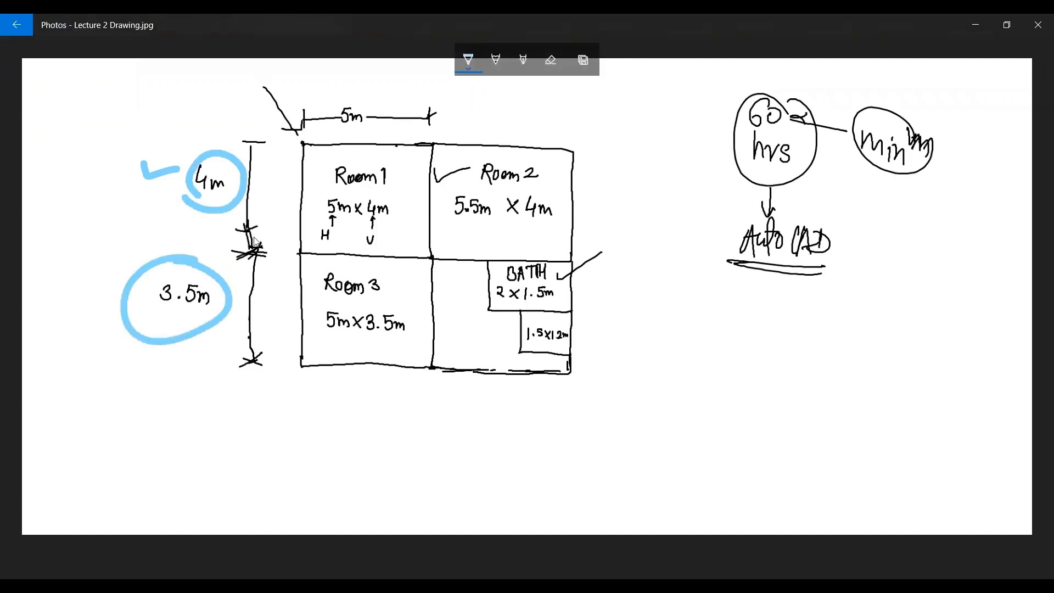
mouse_move(317, 377)
left_mouse_down()
mouse_move(374, 409)
mouse_move(417, 417)
mouse_move(292, 395)
left_mouse_up()
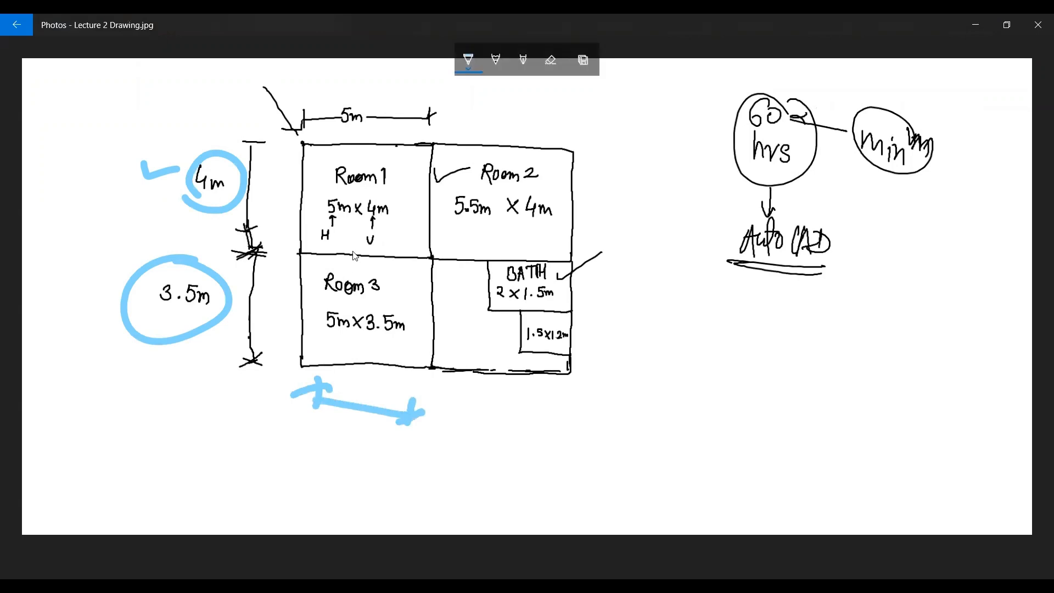
Handwrite a double-underlined "line" beside the plan and label the 1.5x1.2m room "WC" with a leader.
mouse_move(643, 308)
left_mouse_down()
mouse_move(645, 339)
mouse_move(716, 357)
left_mouse_up()
left_click(666, 314)
mouse_move(633, 351)
left_mouse_down()
mouse_move(714, 373)
mouse_move(713, 383)
left_mouse_up()
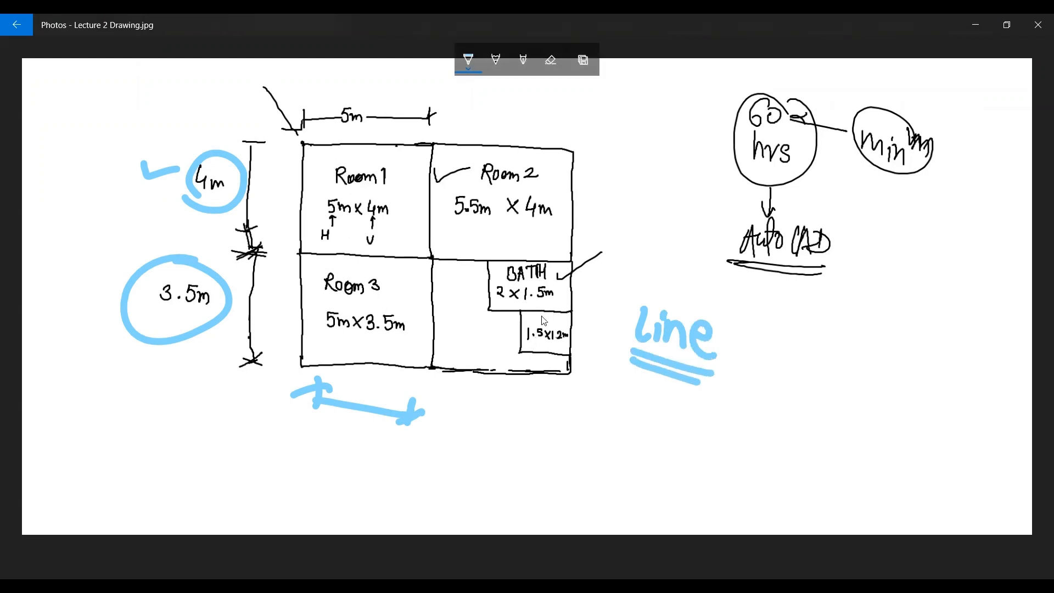
mouse_move(554, 319)
left_mouse_down()
mouse_move(631, 415)
mouse_move(640, 403)
left_mouse_up()
left_click_drag(661, 409, 656, 429)
left_click(685, 426)
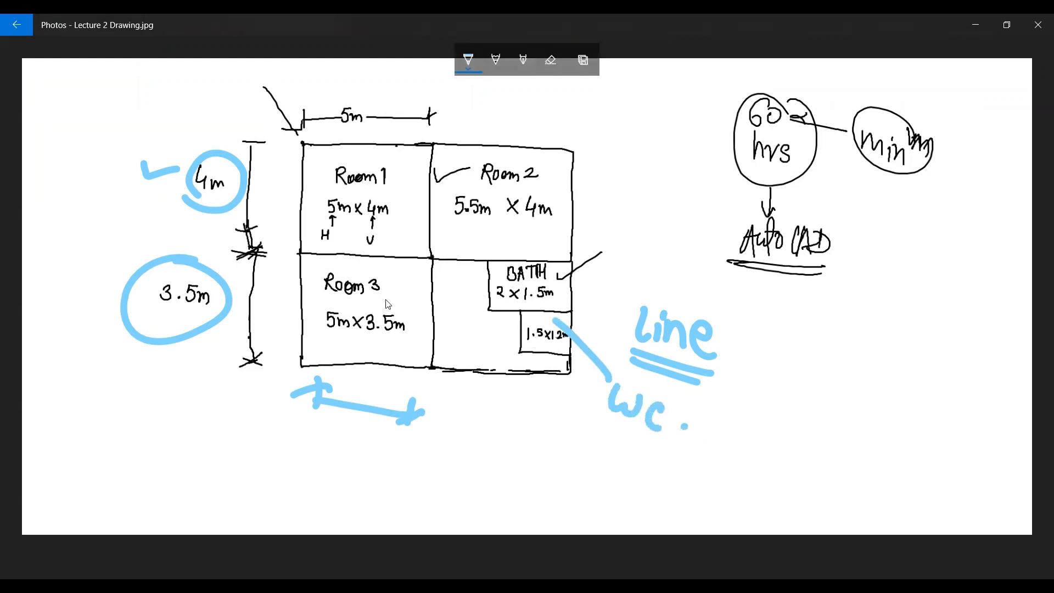
Underline the names and sizes of Room 1, Room 2 and Room 3 in the sketch.
left_click_drag(330, 294, 379, 302)
left_click_drag(337, 344, 390, 350)
left_click_drag(340, 189, 385, 195)
left_click_drag(347, 226, 380, 231)
left_click_drag(486, 189, 527, 193)
left_click_drag(473, 226, 516, 234)
Handwrite "Text" below the plan with an arrow pointing away from it.
mouse_move(289, 451)
left_mouse_down()
mouse_move(328, 452)
mouse_move(296, 493)
left_mouse_up()
left_click_drag(313, 480, 351, 493)
mouse_move(350, 468)
left_mouse_down()
mouse_move(332, 495)
mouse_move(373, 497)
mouse_move(379, 473)
mouse_move(465, 483)
left_mouse_up()
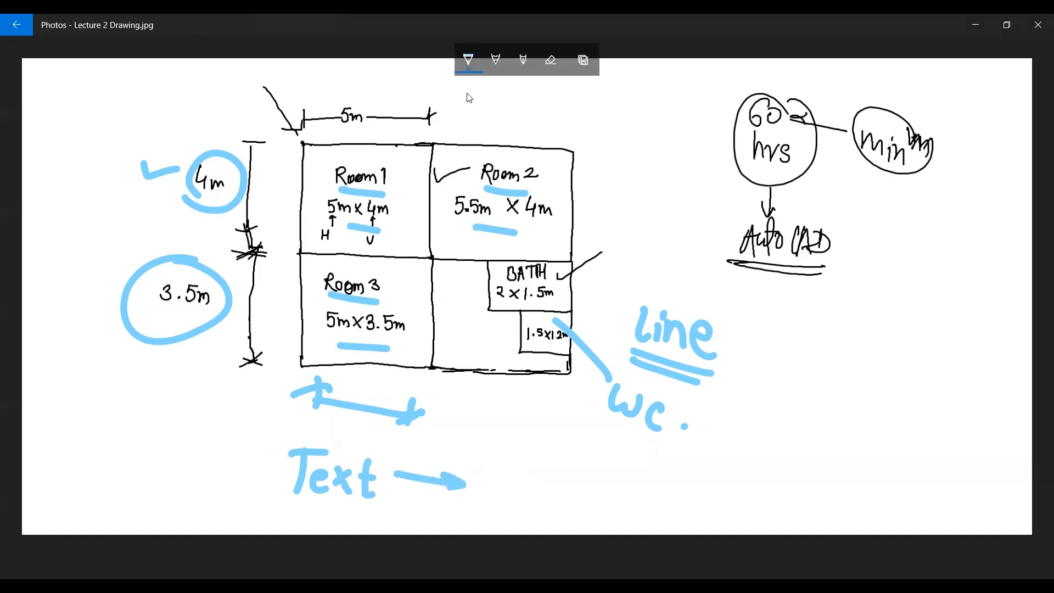
Handwrite "MT" at the end of the arrow with the pencil and circle it.
left_click(497, 60)
mouse_move(485, 493)
left_mouse_down()
mouse_move(487, 466)
mouse_move(506, 491)
mouse_move(547, 462)
left_mouse_up()
left_click_drag(532, 464, 533, 496)
mouse_move(508, 444)
left_mouse_down()
mouse_move(487, 442)
mouse_move(519, 445)
left_mouse_up()
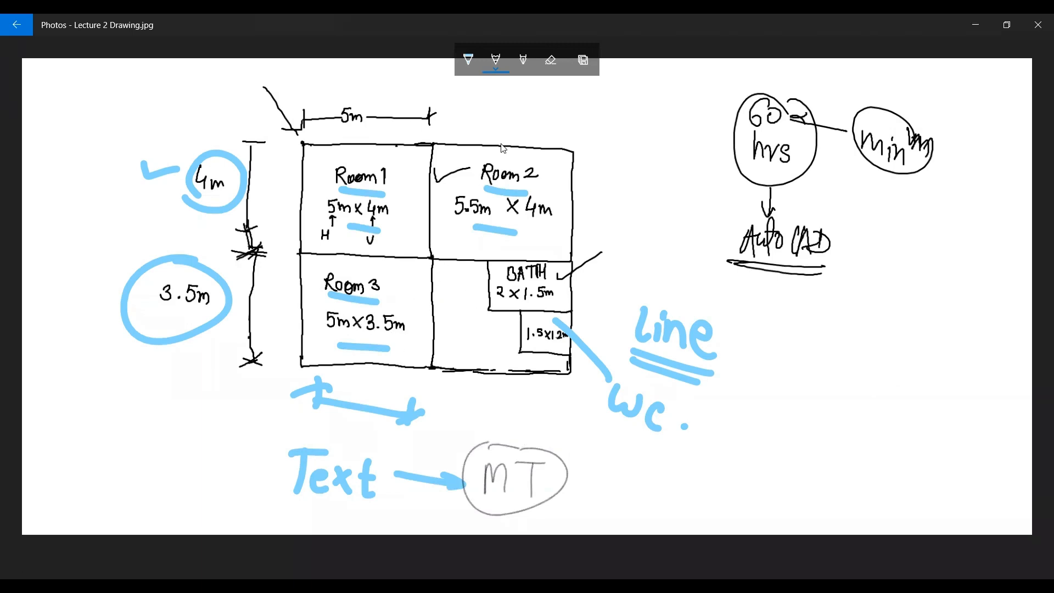
left_click(526, 68)
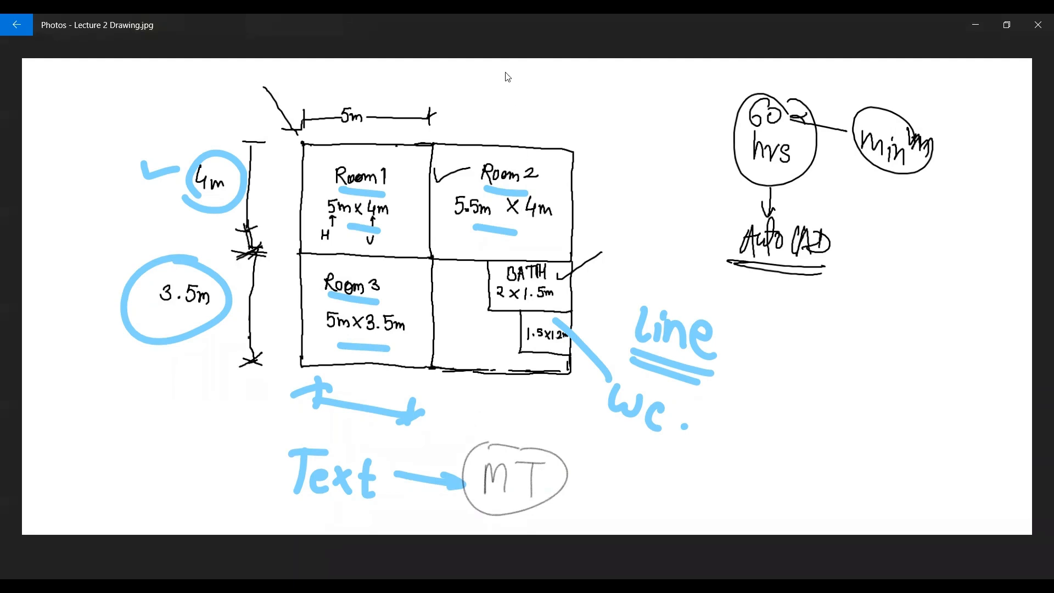
left_click(500, 65)
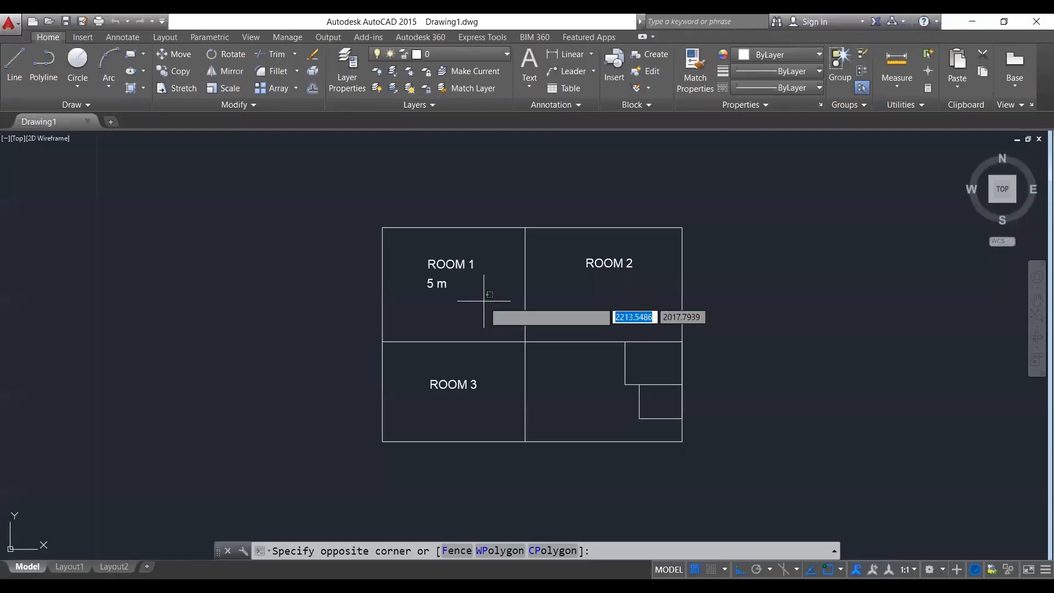
In AutoCAD, delete the 5 m text below ROOM 1 and add a multiline text reading 5mX4m in its place.
left_click(484, 300)
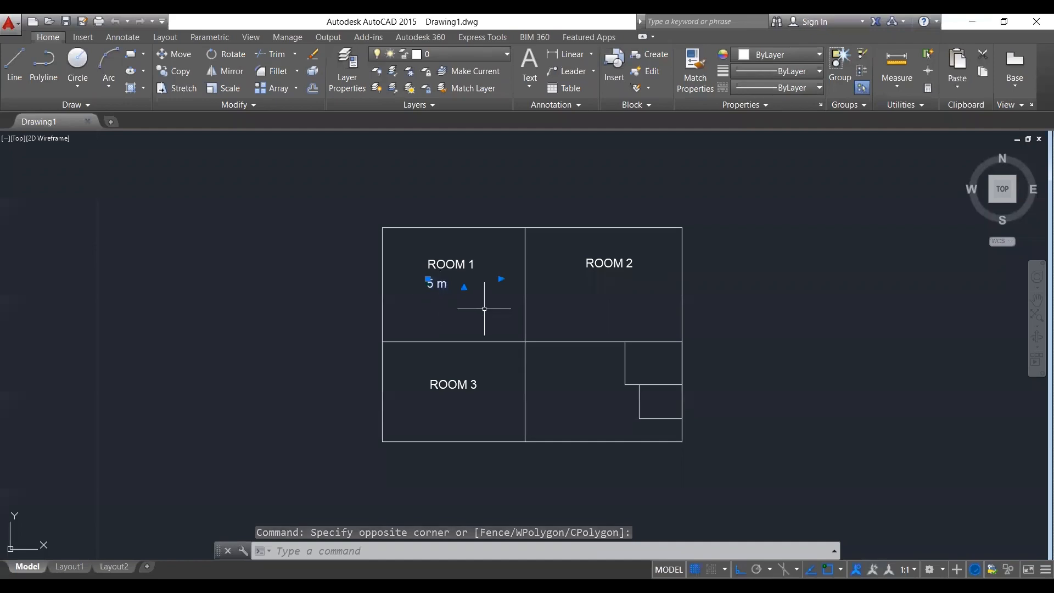
key("Delete")
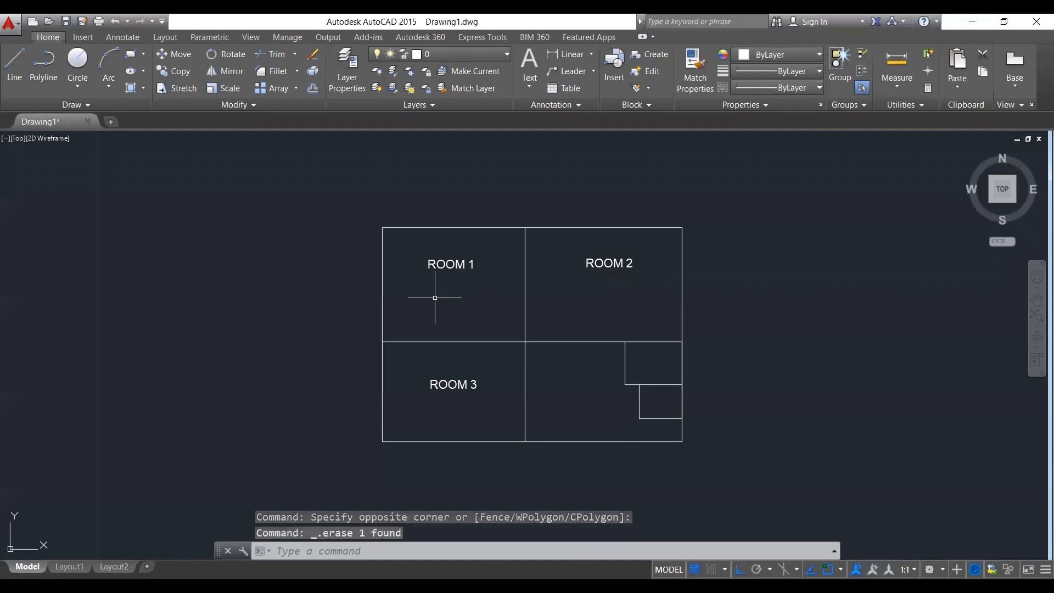
type("mt")
key("Return")
key("Escape")
key("Escape")
type("mt")
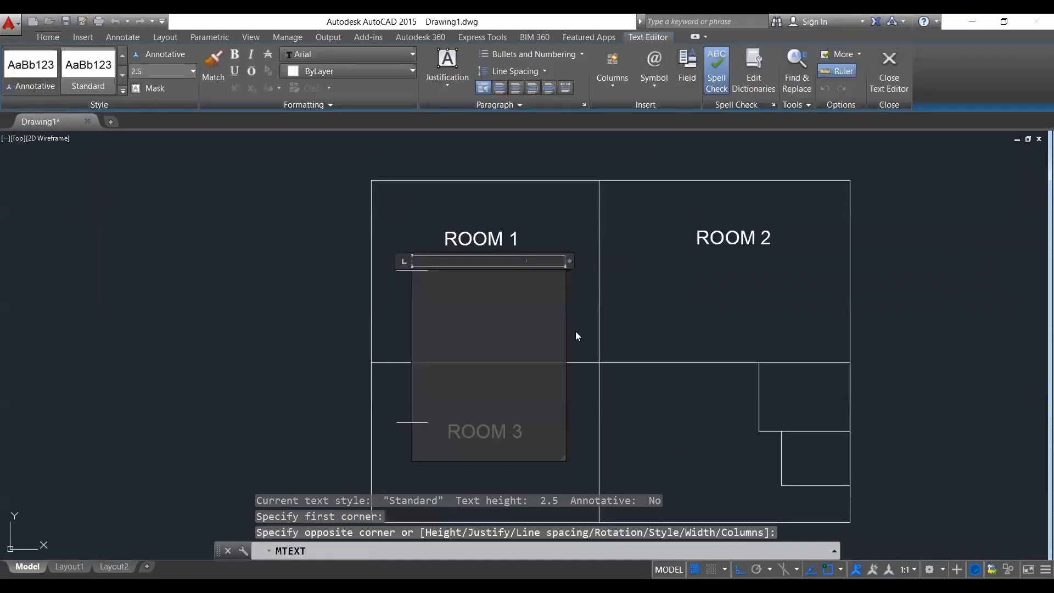
type("5m")
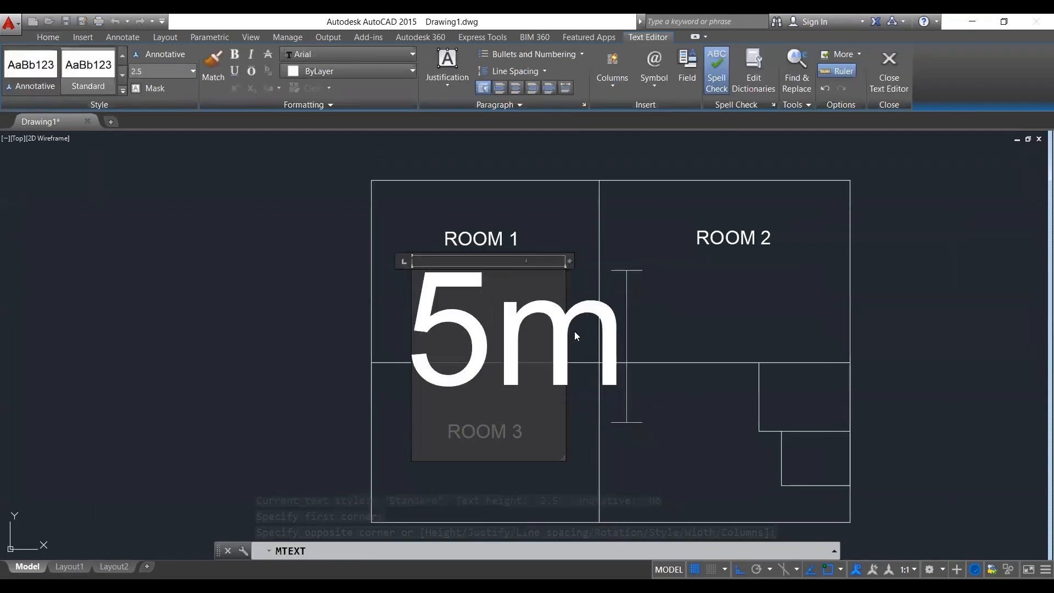
type("X4m")
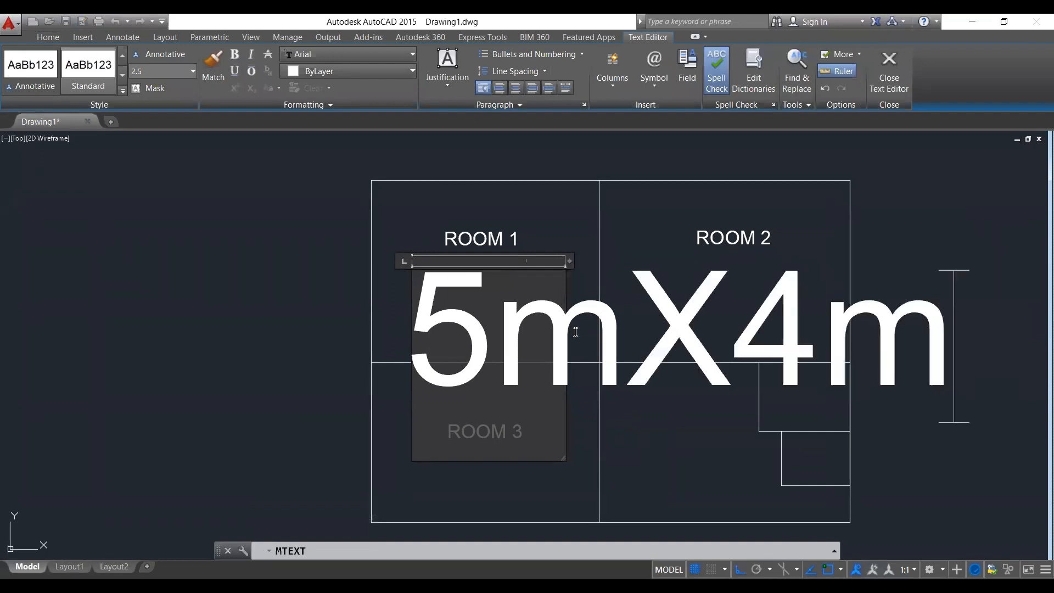
Try to set the height of the whole 5mX4m text to 0.5.
key("ctrl+a")
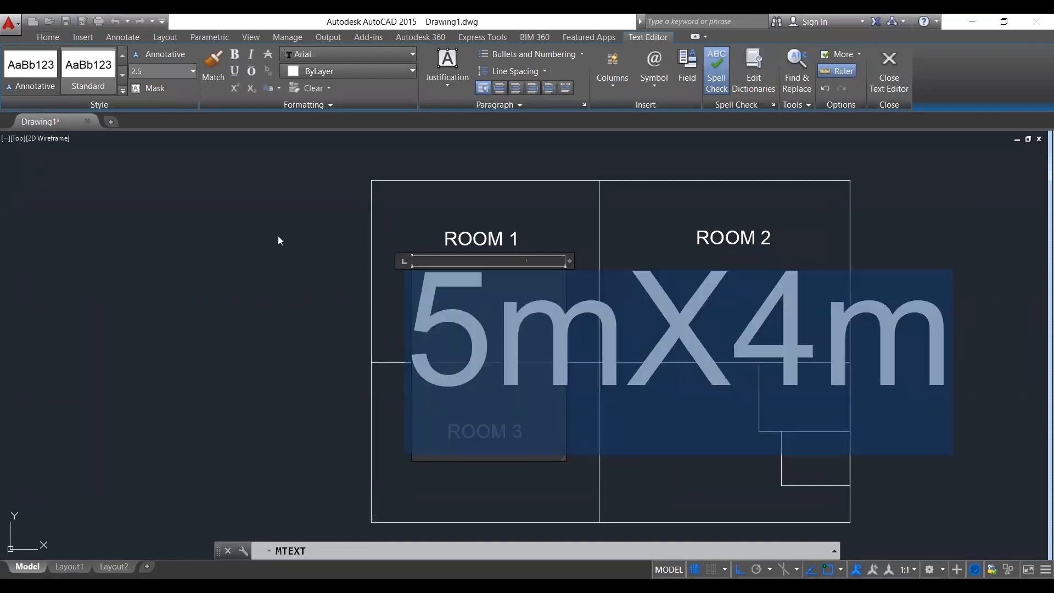
left_click(542, 336)
left_click_drag(450, 335, 955, 314)
left_click(157, 74)
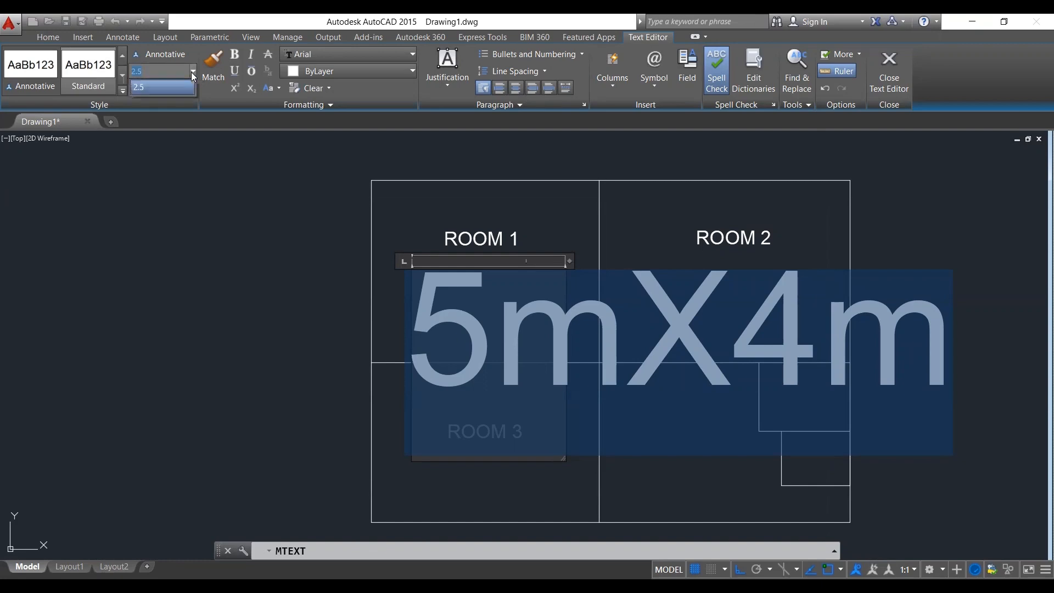
type("0.5")
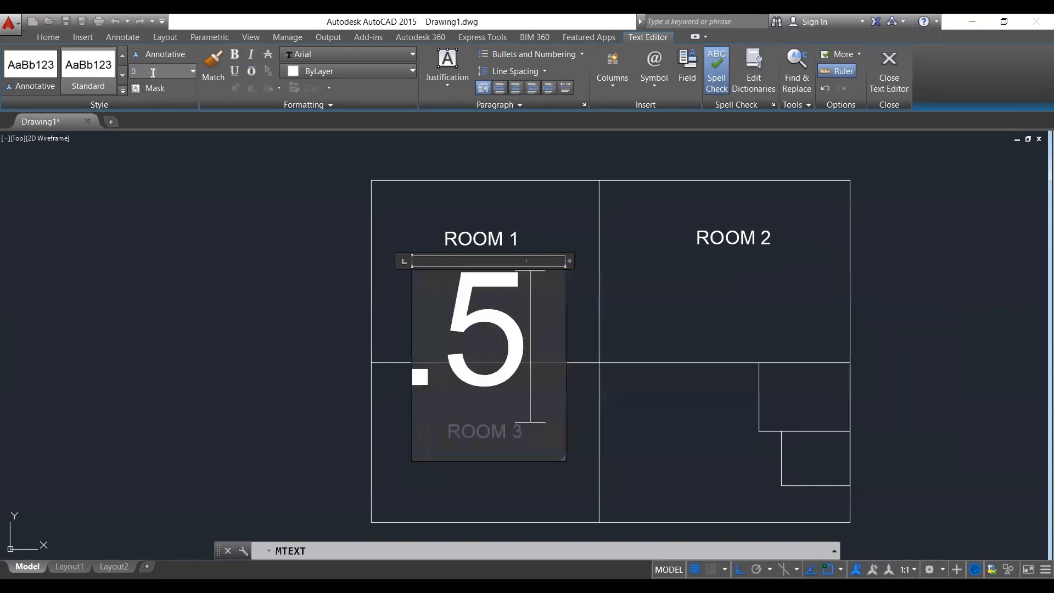
key("ctrl+z")
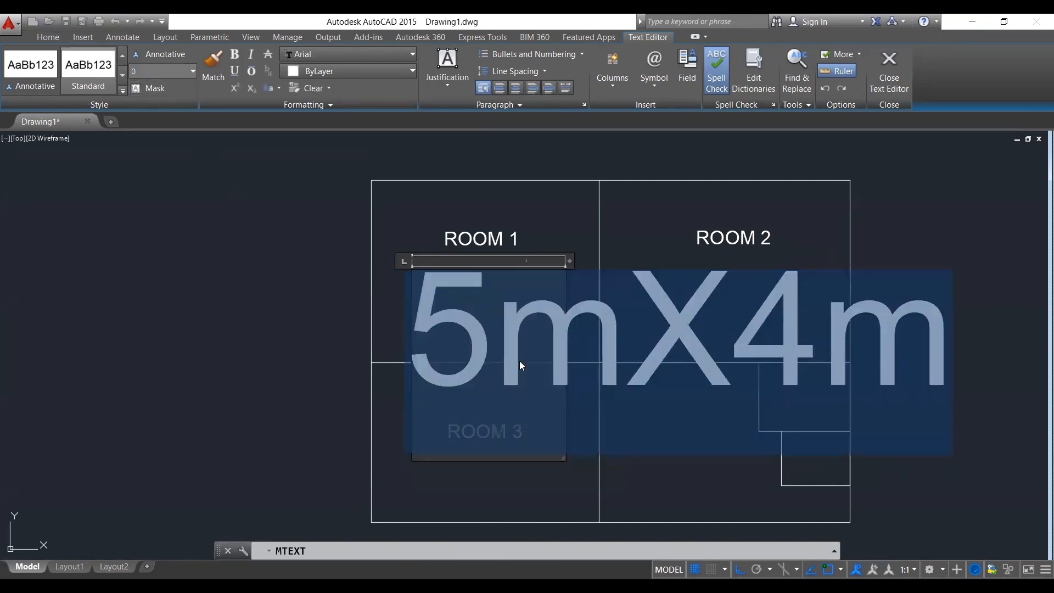
Set the height of the whole 5mX4m text to 1 and finish editing it.
left_click_drag(442, 348, 973, 337)
key("Return")
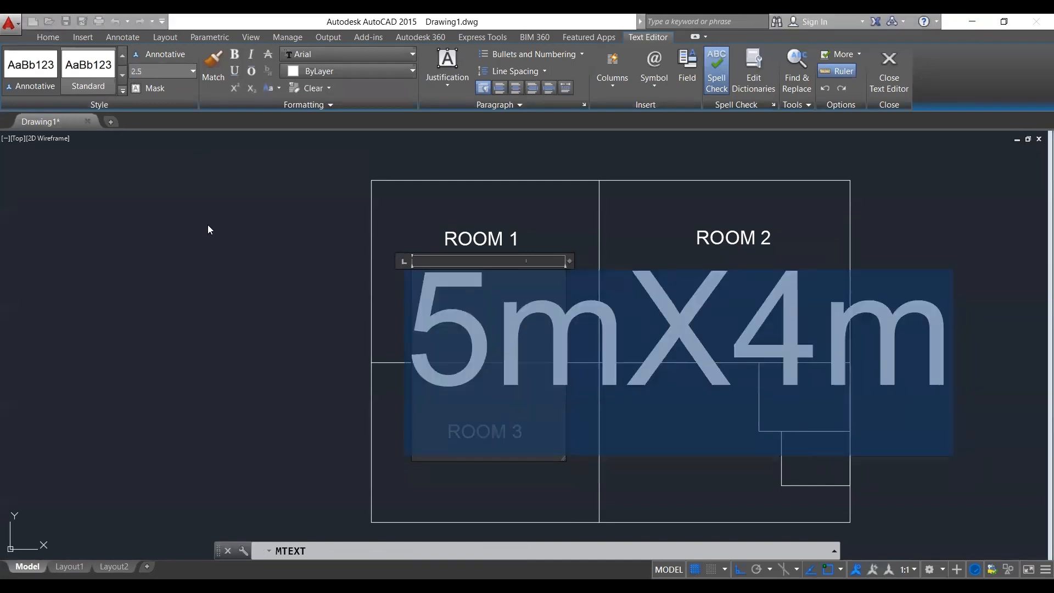
left_click(155, 69)
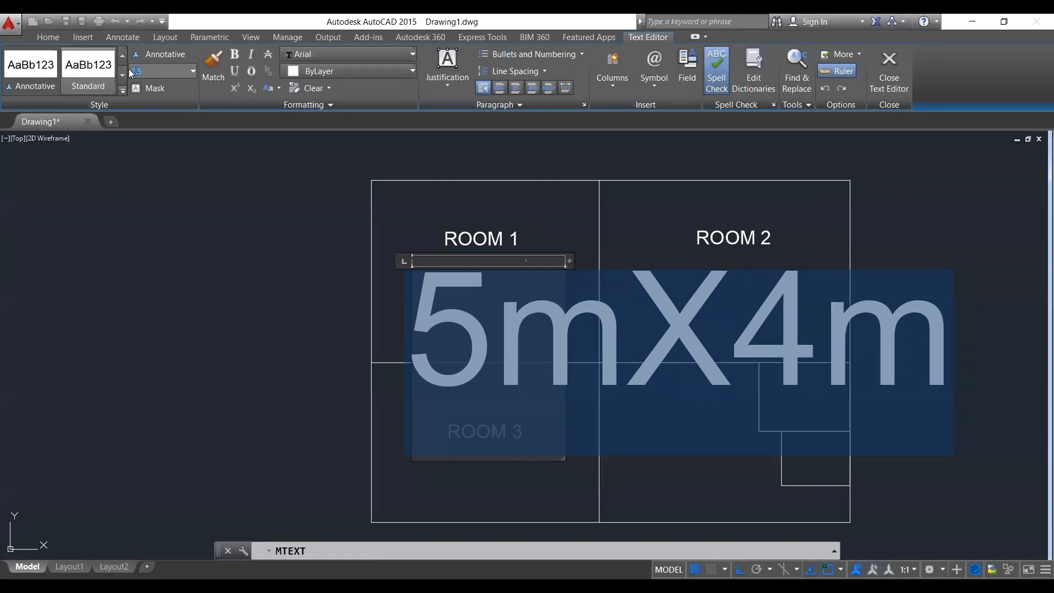
type("01")
key("Return")
left_click(209, 271)
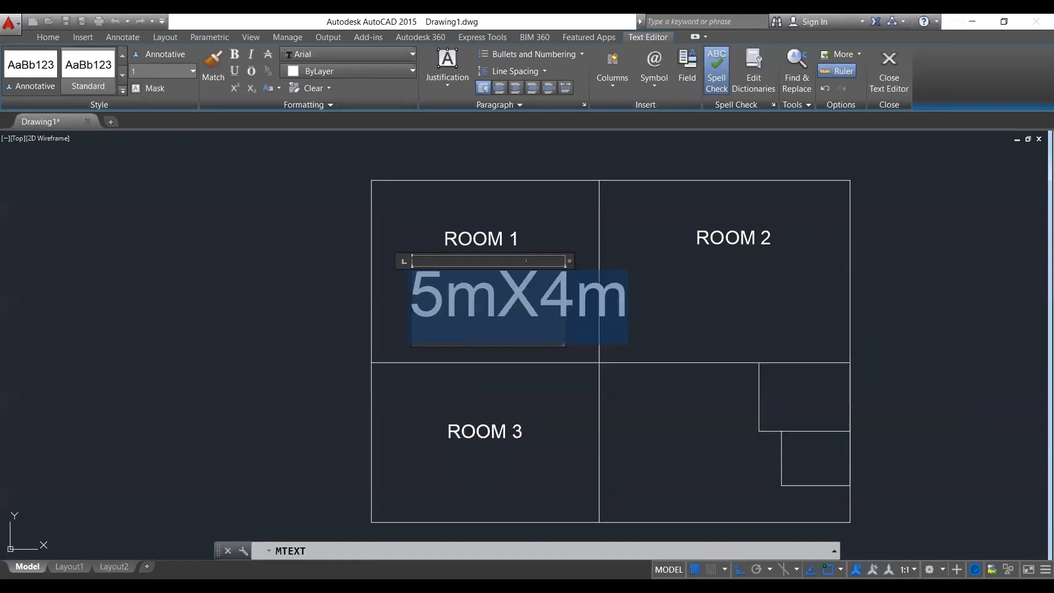
Reopen the 5mX4m text for editing and reduce its height first to 0.5 and finally to 0.3.
left_click(445, 294)
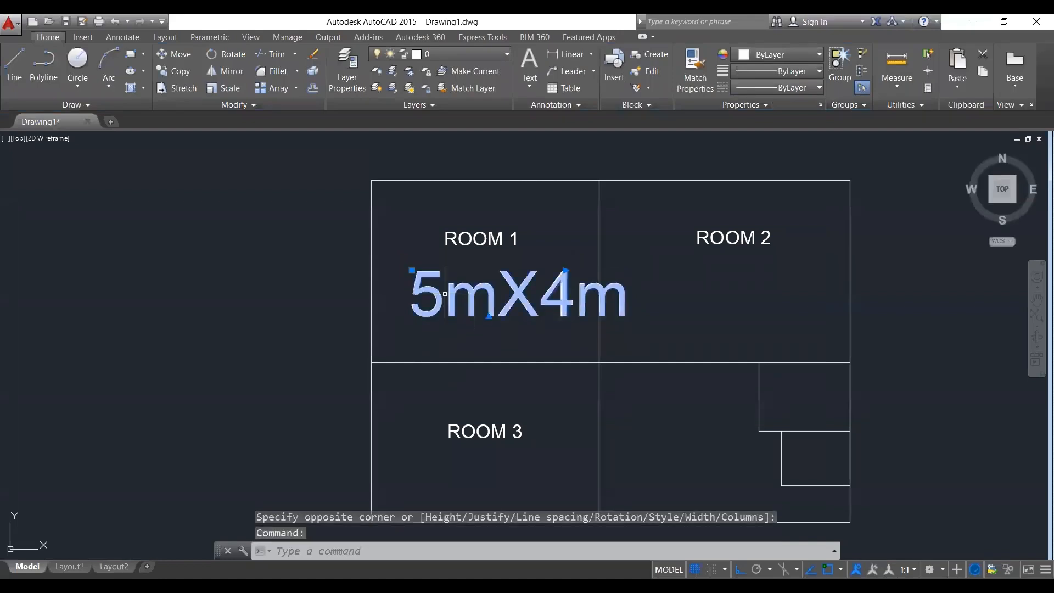
left_click(450, 286)
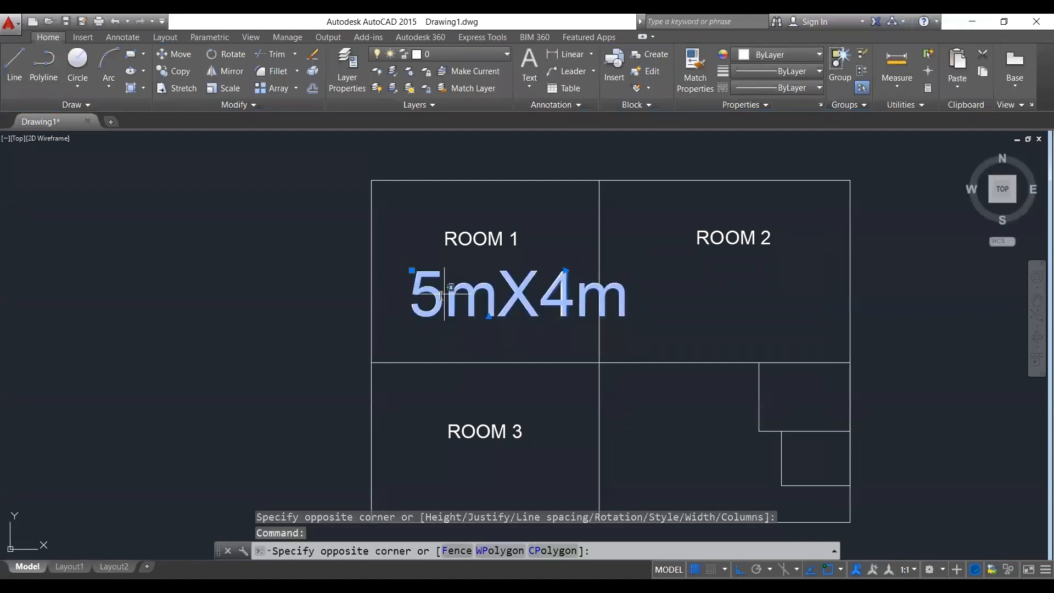
left_click(450, 286)
type("0")
type(".7")
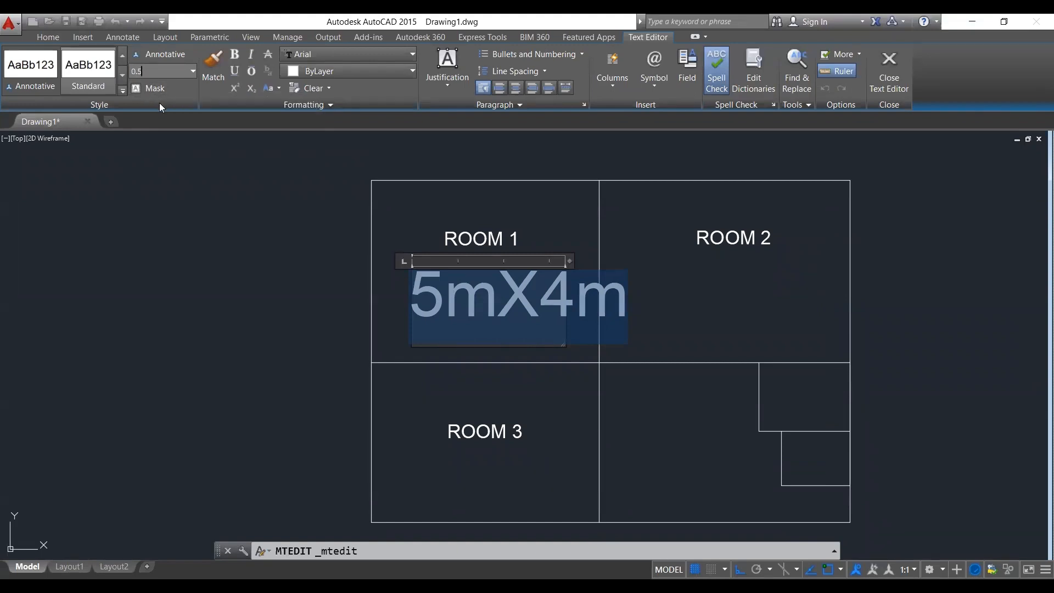
key("Return")
left_click(168, 70)
type("0.3")
key("Return")
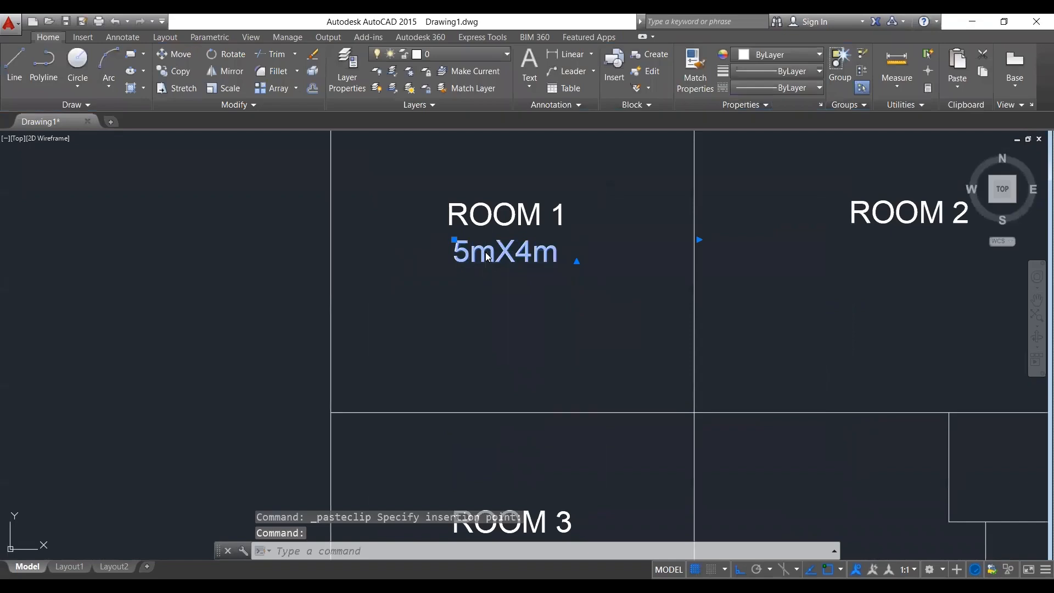
right_click(485, 252)
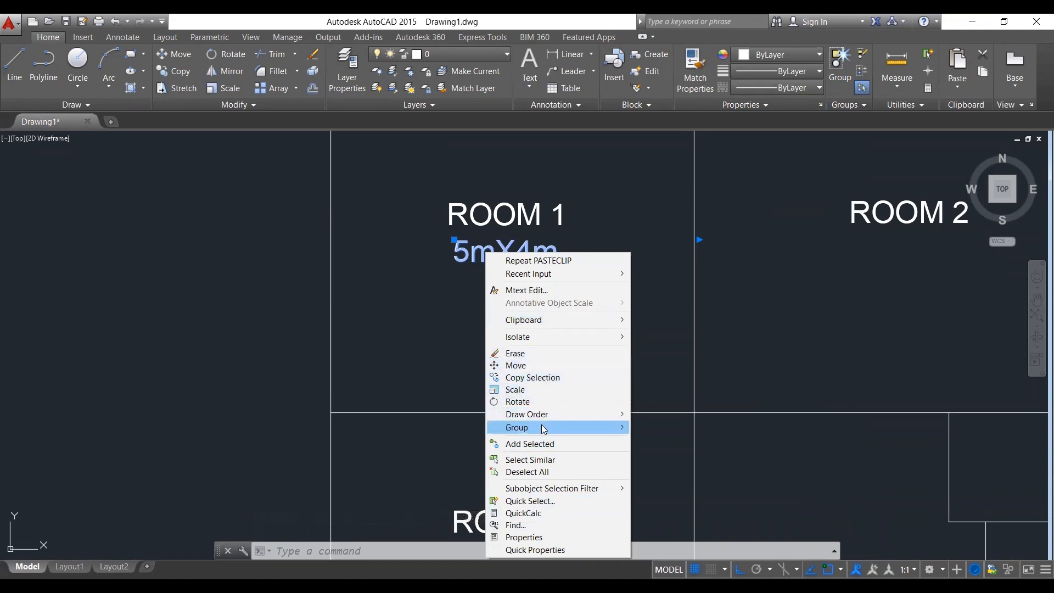
left_click(429, 343)
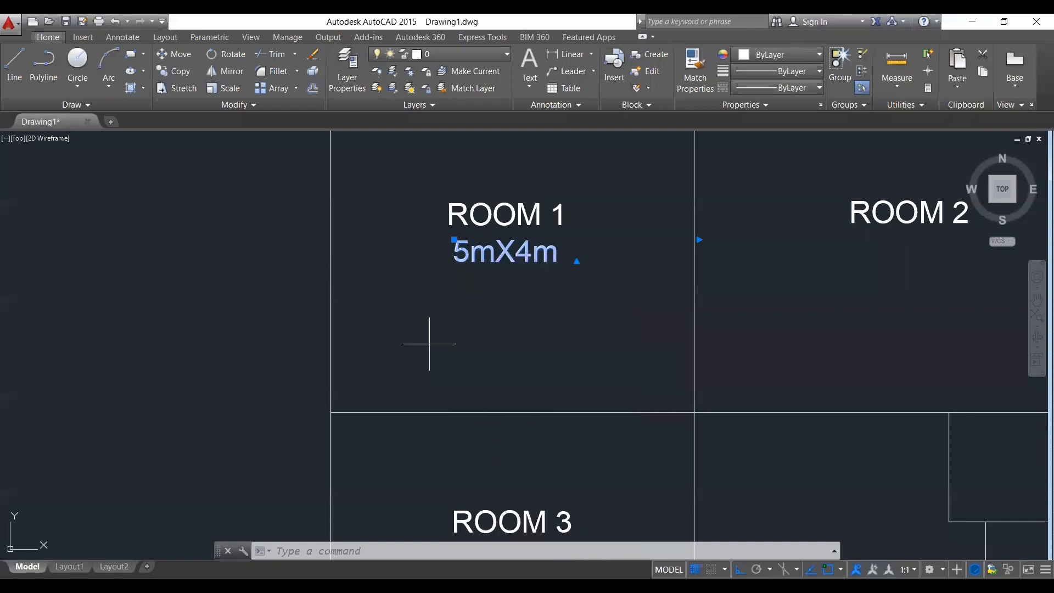
left_click(428, 343)
key("Escape")
key("Escape")
Cut the 5mX4m text and paste it centred directly below the ROOM 1 label.
scroll(538, 165, "up", 2)
left_click(450, 297)
scroll(401, 339, "down", 2)
key("ctrl+x")
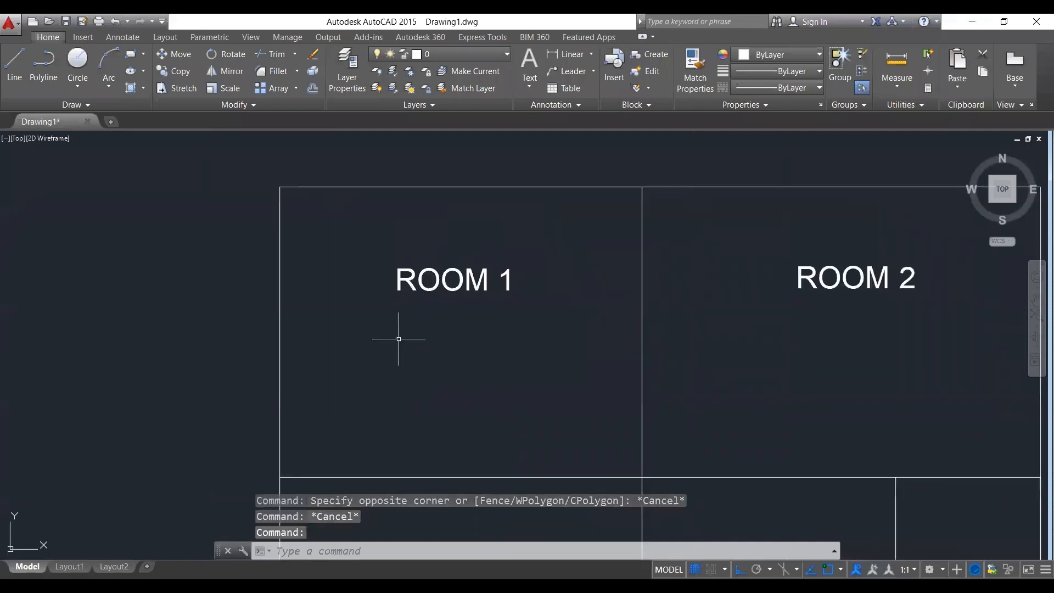
scroll(406, 341, "down", 2)
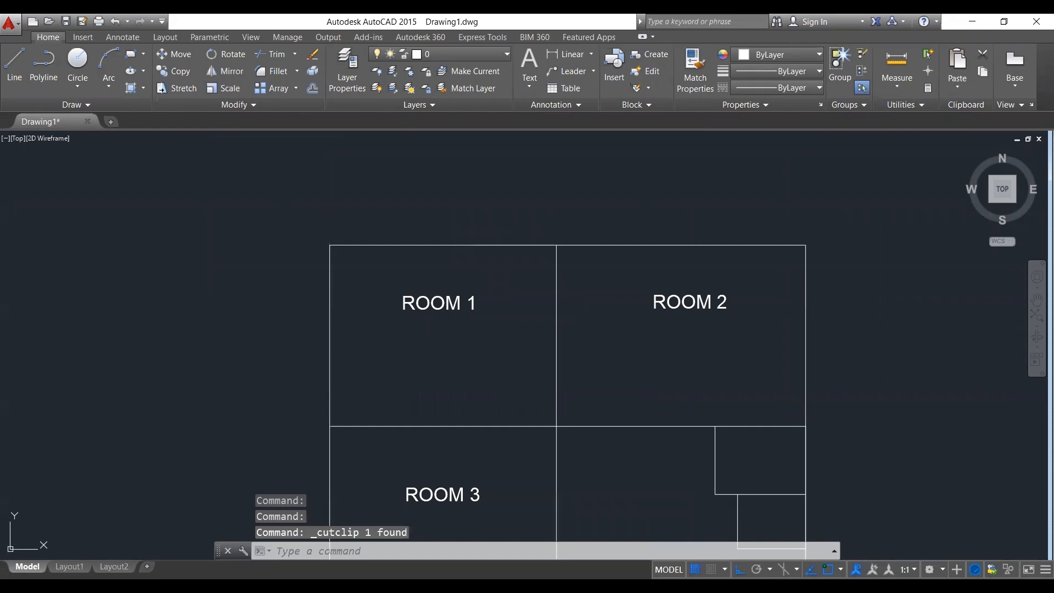
key("ctrl+v")
scroll(423, 352, "up", 2)
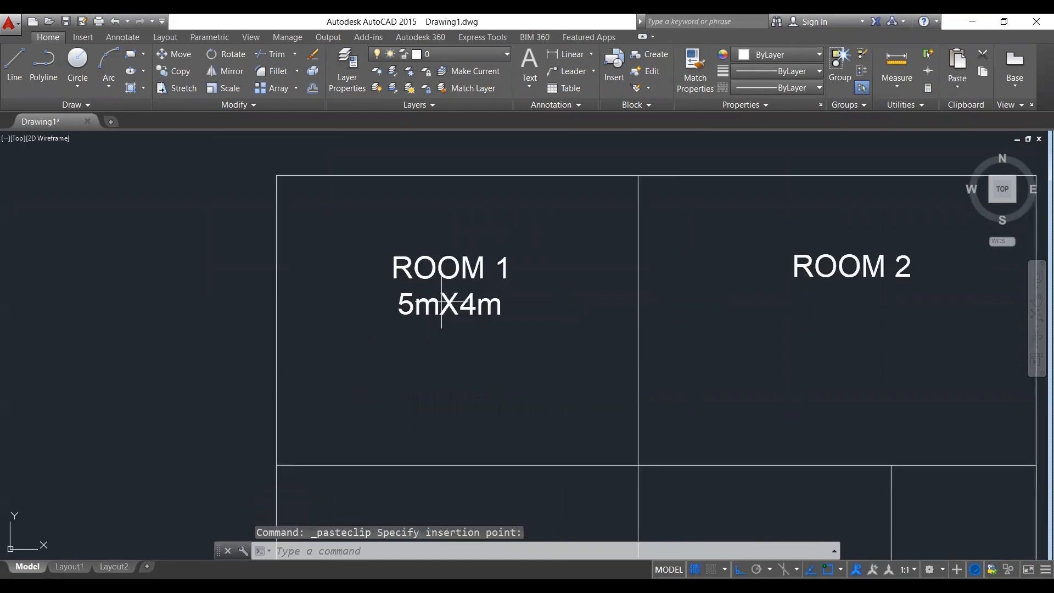
Copy the 5mX4m text from ROOM 1 and paste it below the ROOM 2 and ROOM 3 labels.
left_click(442, 302)
left_click(404, 318)
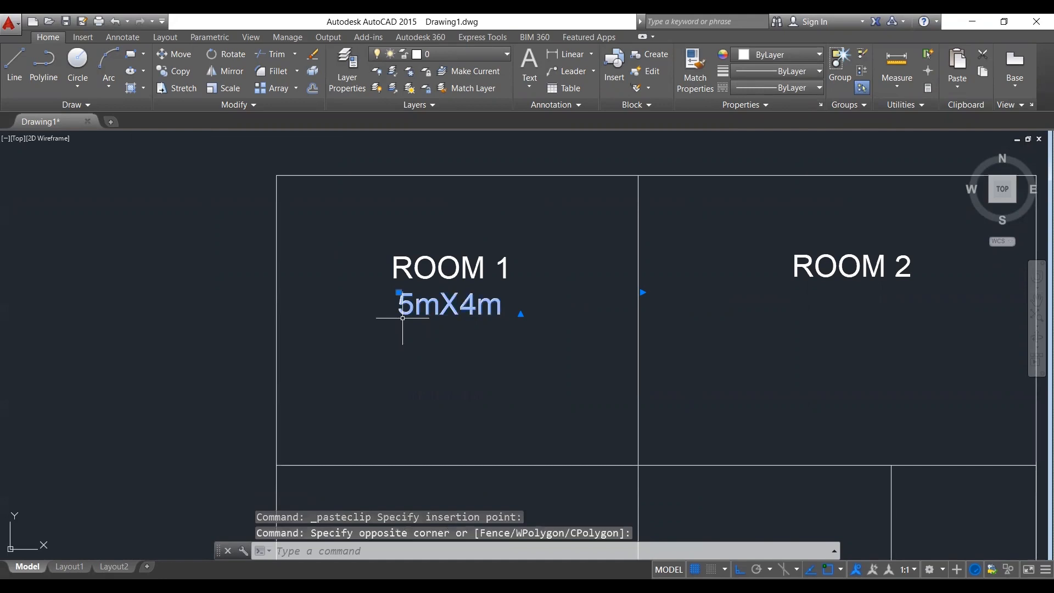
scroll(530, 325, "down", 4)
key("Escape")
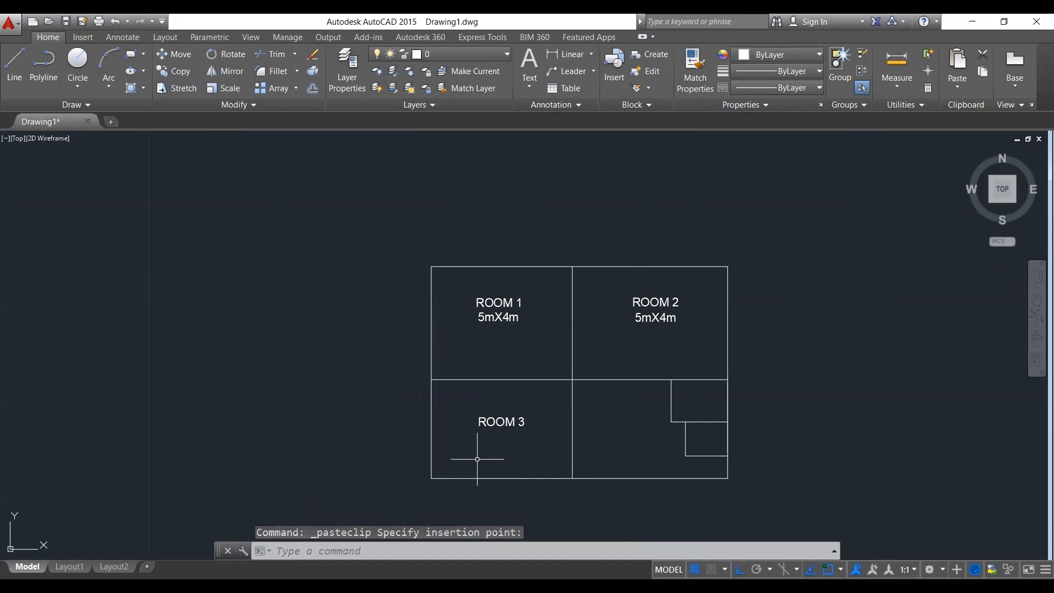
middle_click_drag(468, 472, 442, 413)
scroll(460, 275, "up", 2)
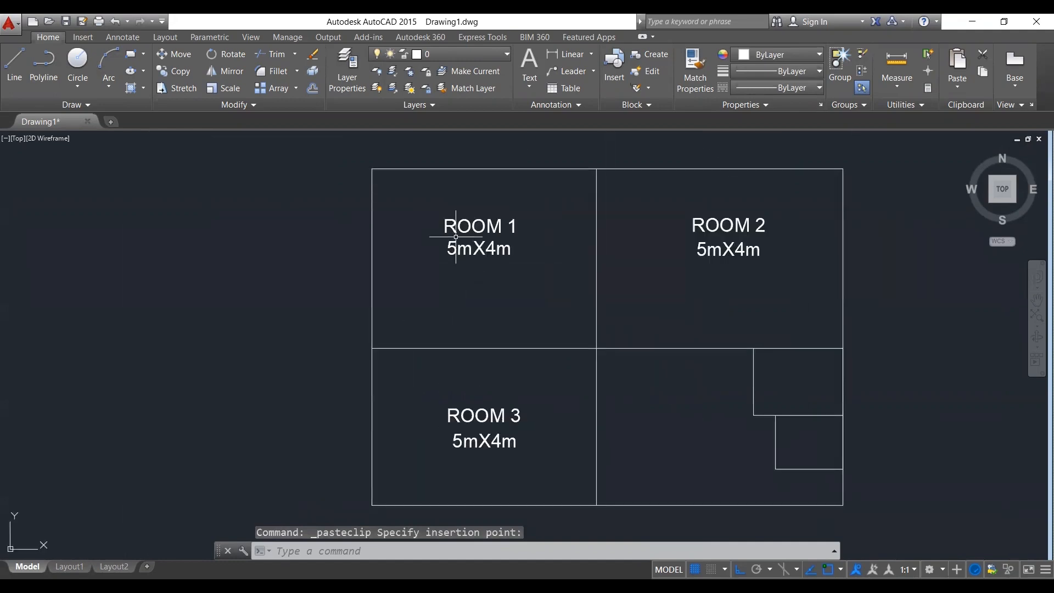
Change the dimension text below the ROOM 2 label to 5.5mX4m.
scroll(430, 259, "up", 4)
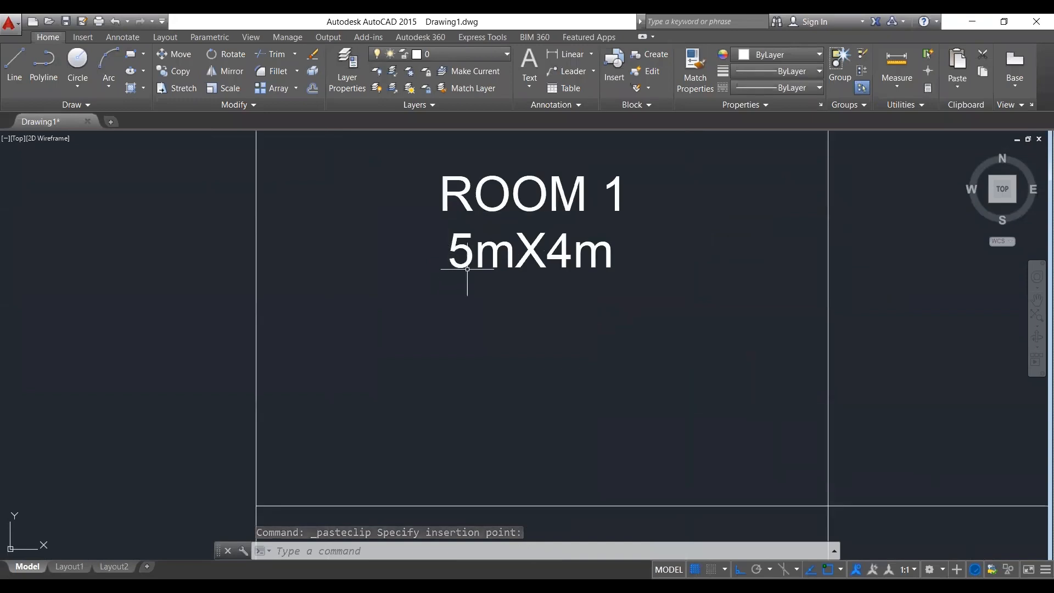
left_click(591, 251)
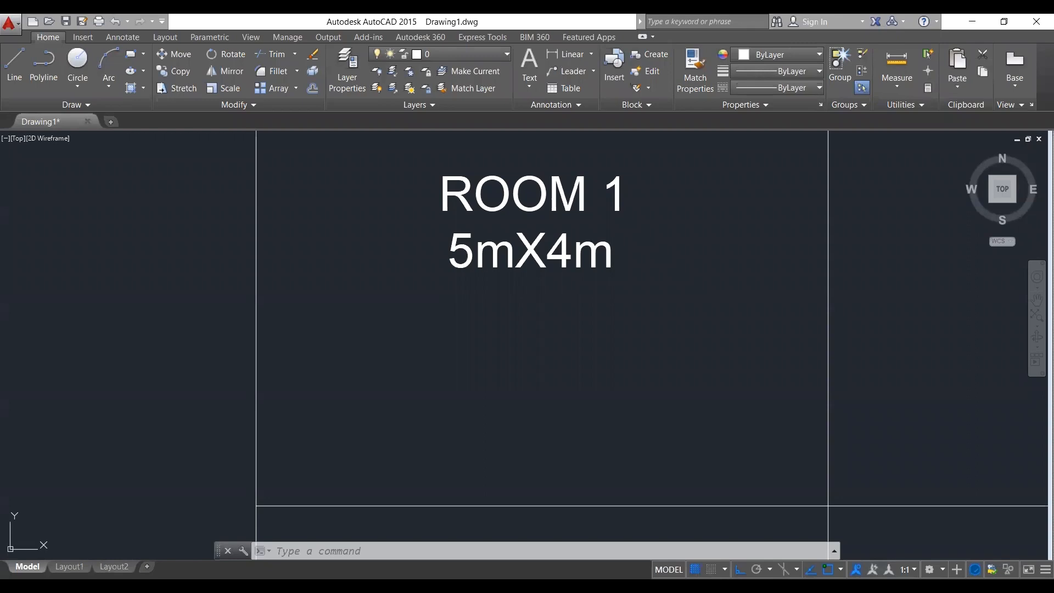
scroll(573, 340, "down", 3)
scroll(574, 341, "up", 4)
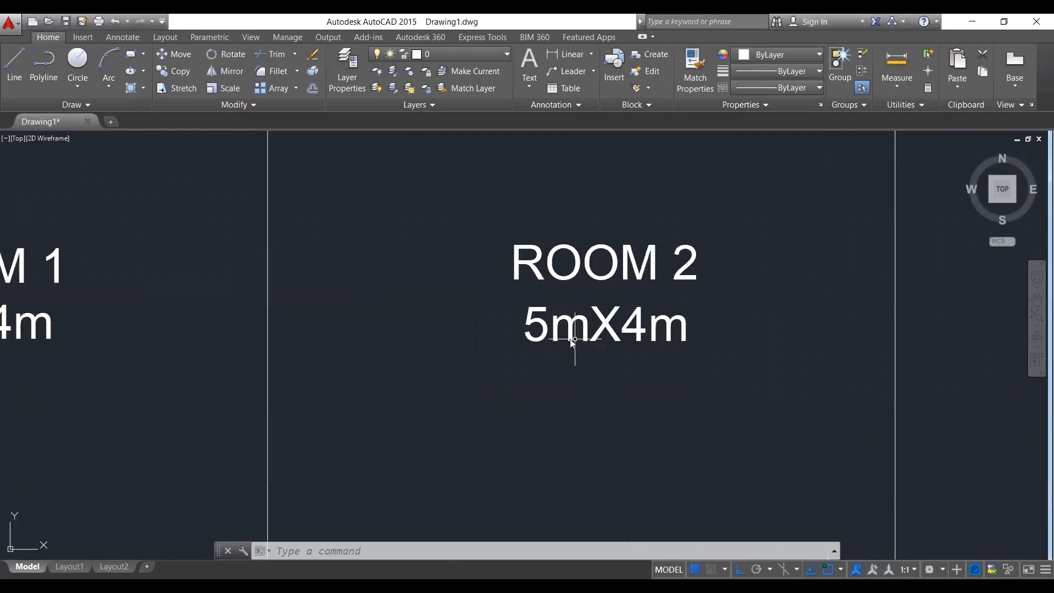
double_click(545, 336)
type(".5")
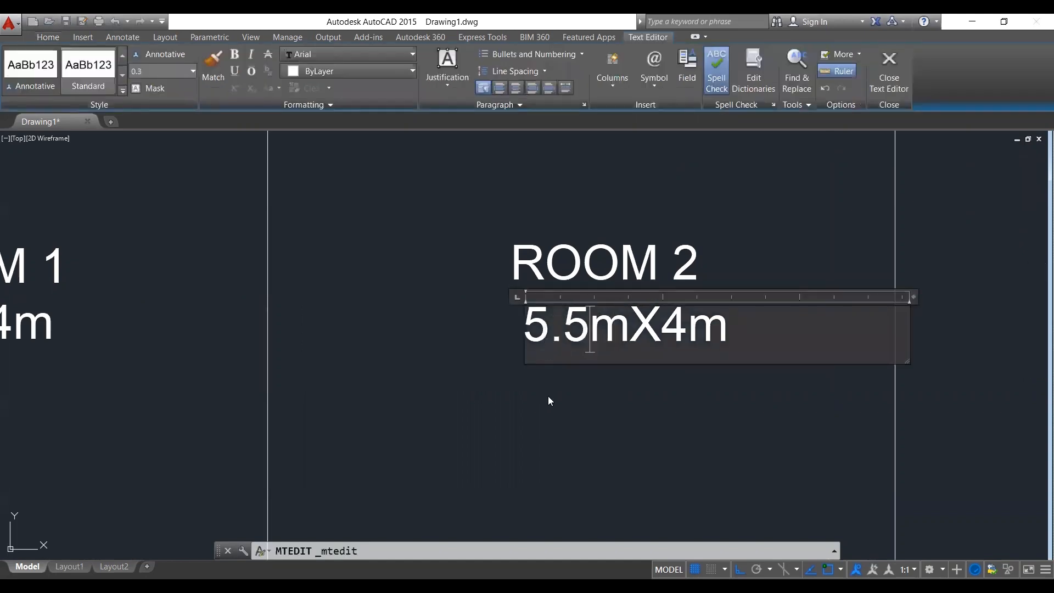
Cut the 5.5mX4m text and paste it back centred directly below the ROOM 2 label.
left_click(549, 318)
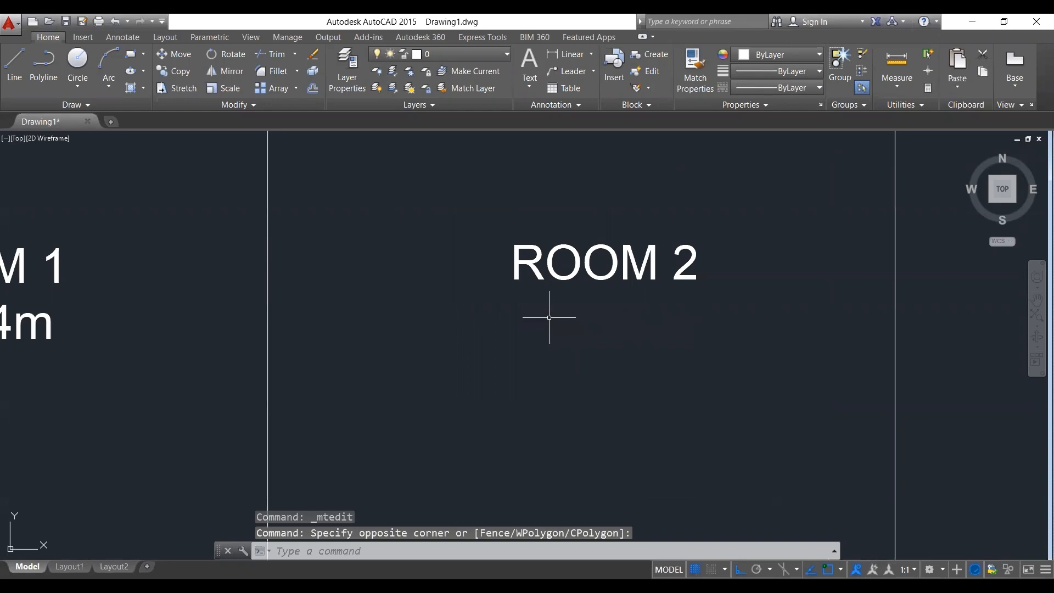
key("ctrl+v")
left_click(505, 350)
Change the dimension text below the ROOM 3 label to 5mX3.5m and finish editing it.
scroll(695, 339, "down", 6)
middle_click_drag(621, 385, 650, 367)
scroll(566, 456, "up", 4)
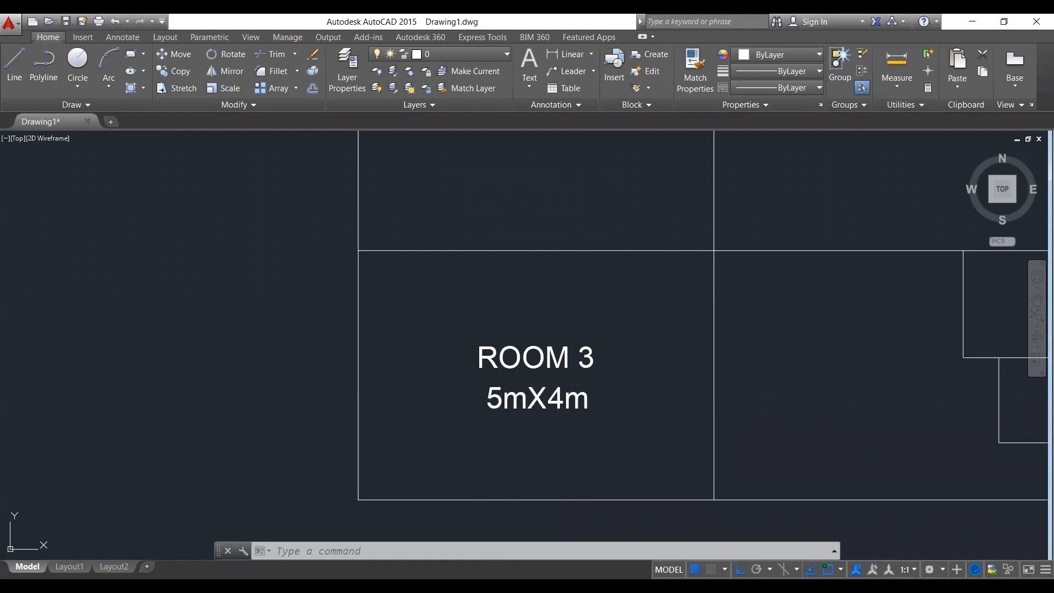
left_click(556, 401)
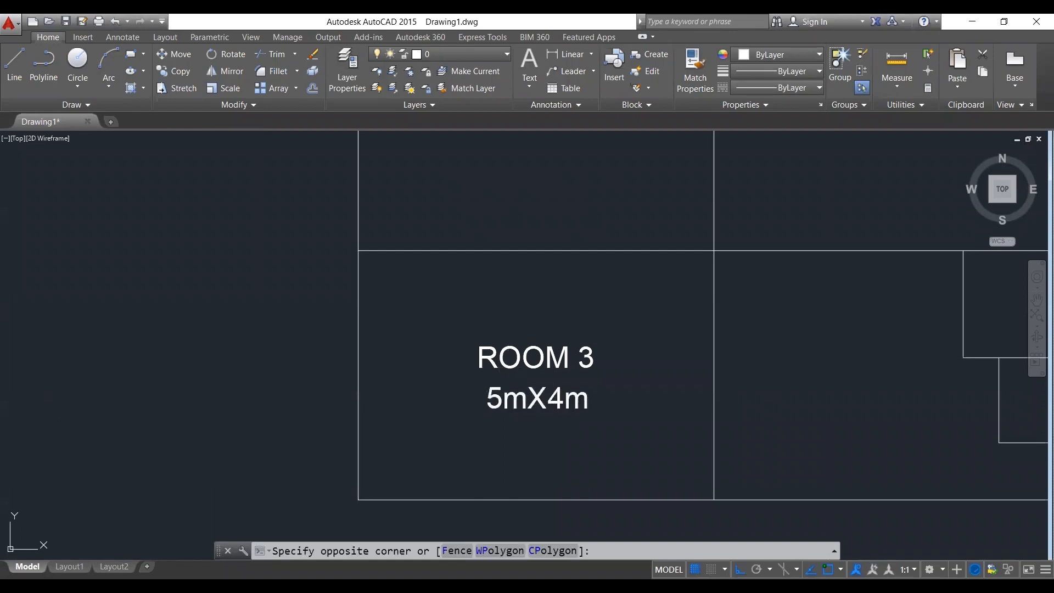
double_click(556, 401)
left_click_drag(547, 399, 565, 400)
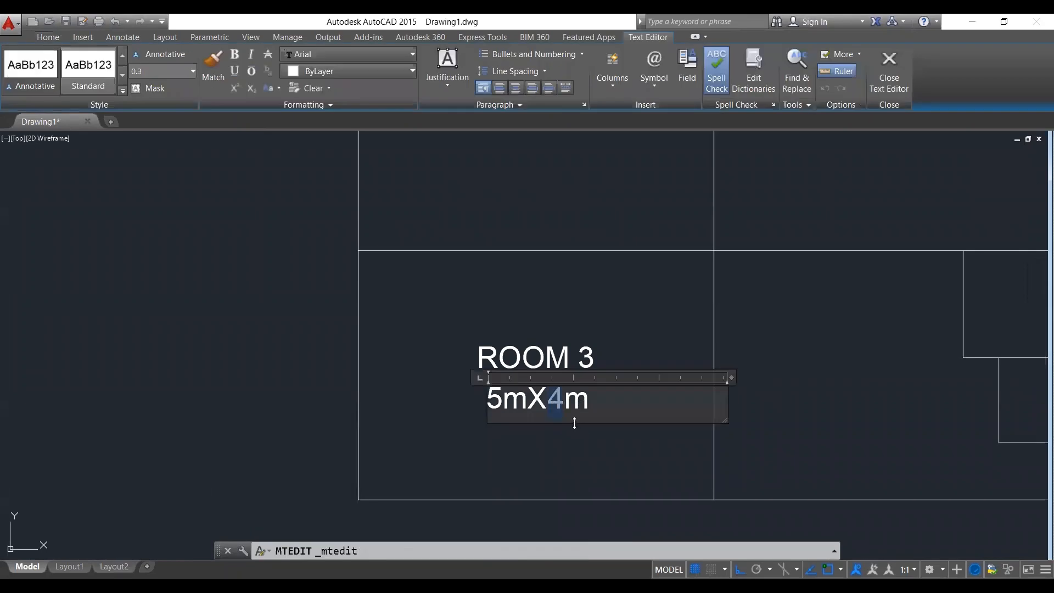
type("3.5")
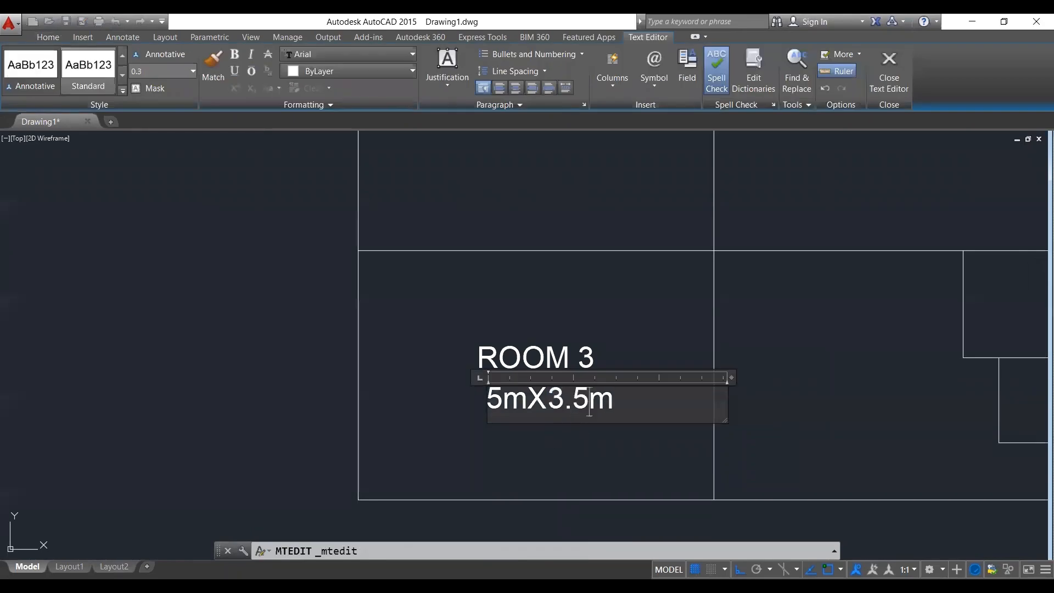
left_click(549, 439)
Cut the 5mX3.5m text and paste it back aligned directly below the ROOM 3 label.
double_click(536, 401)
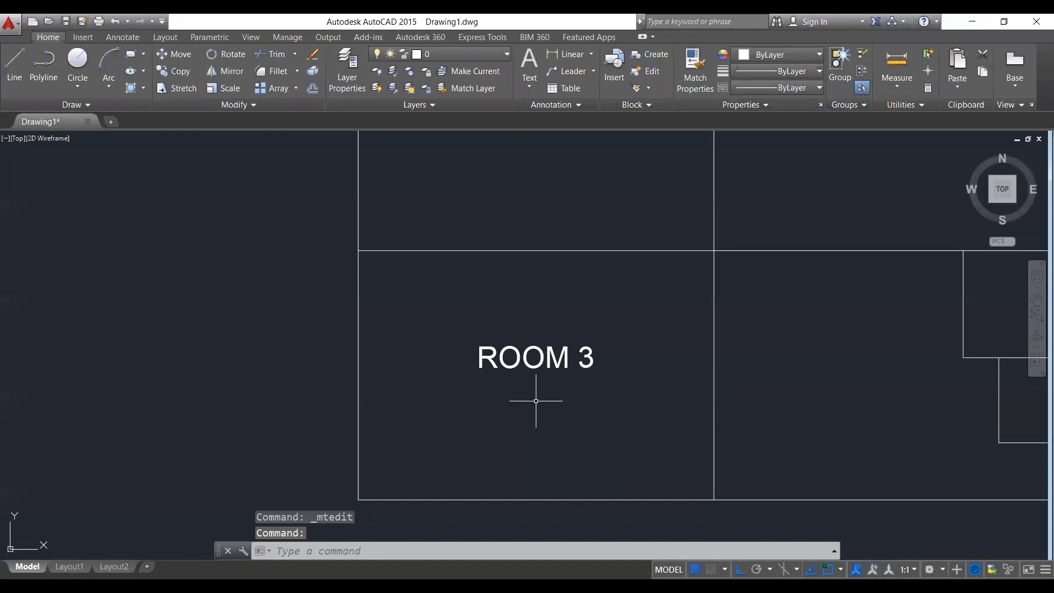
key("ctrl+v")
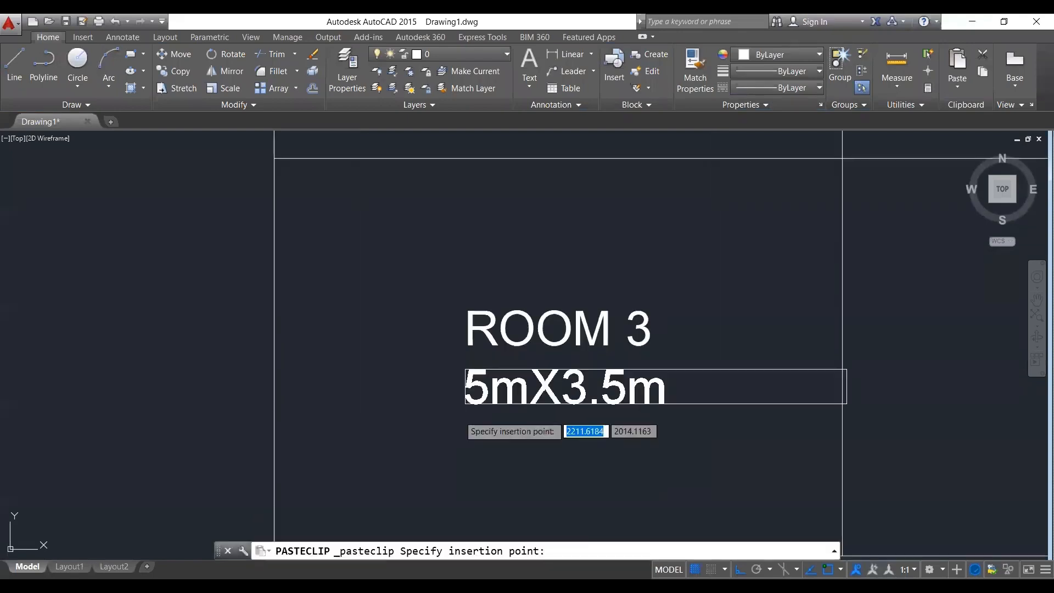
left_click(459, 415)
Copy the 5mX3.5m text from ROOM 3 and paste it into the larger of the two small rooms beneath ROOM 2.
scroll(516, 407, "down", 6)
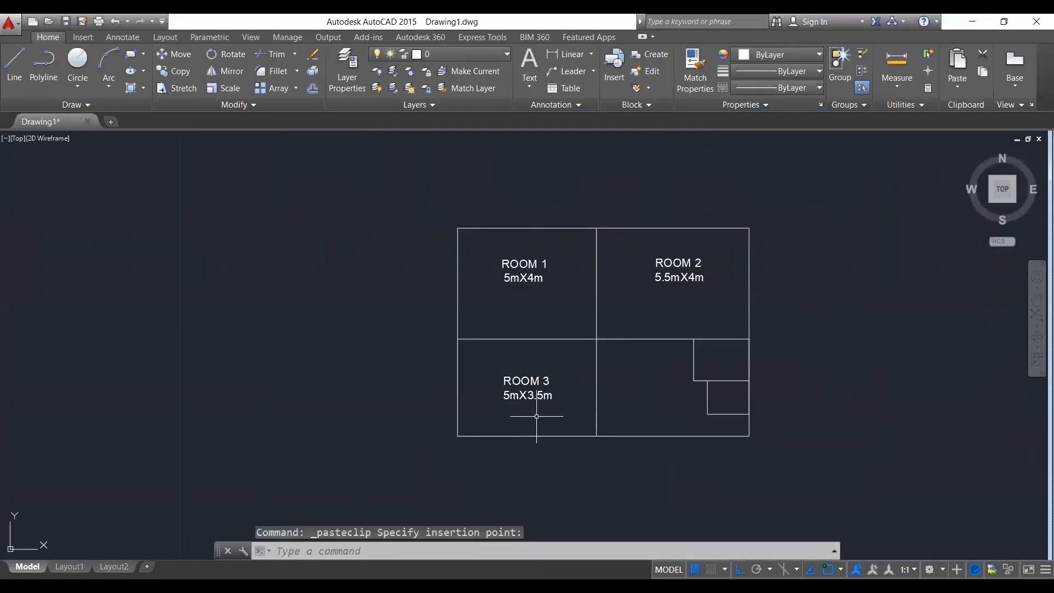
scroll(562, 388, "up", 2)
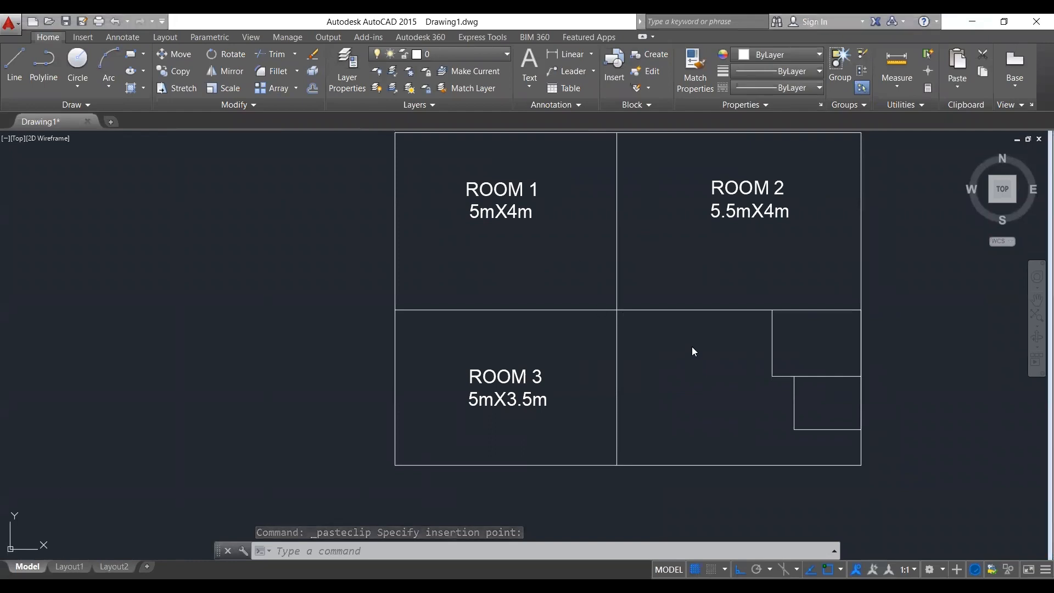
scroll(647, 334, "down", 2)
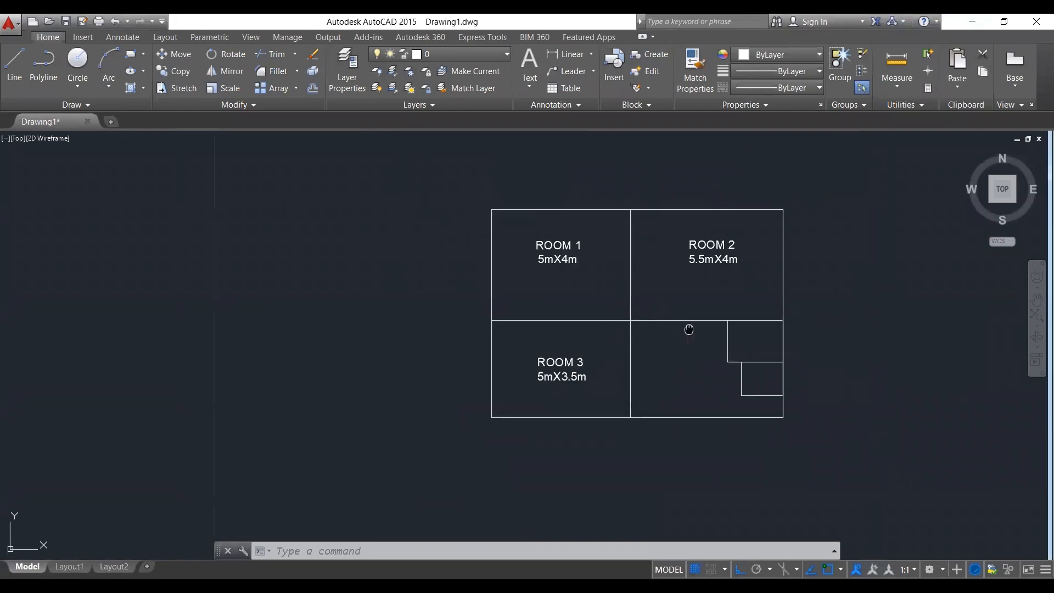
middle_click_drag(687, 329, 617, 353)
scroll(647, 354, "up", 2)
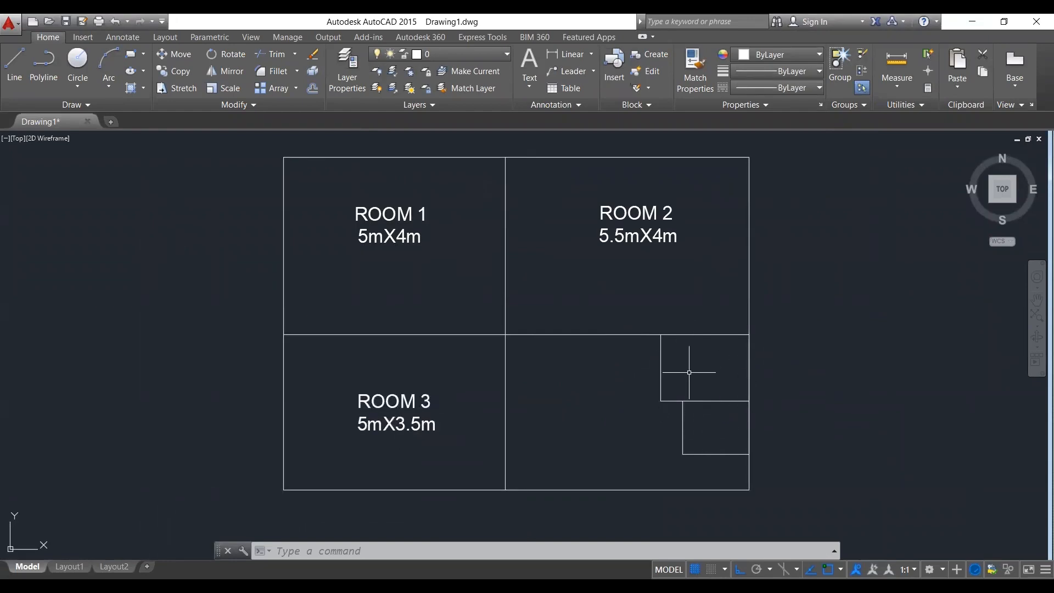
left_click(400, 423)
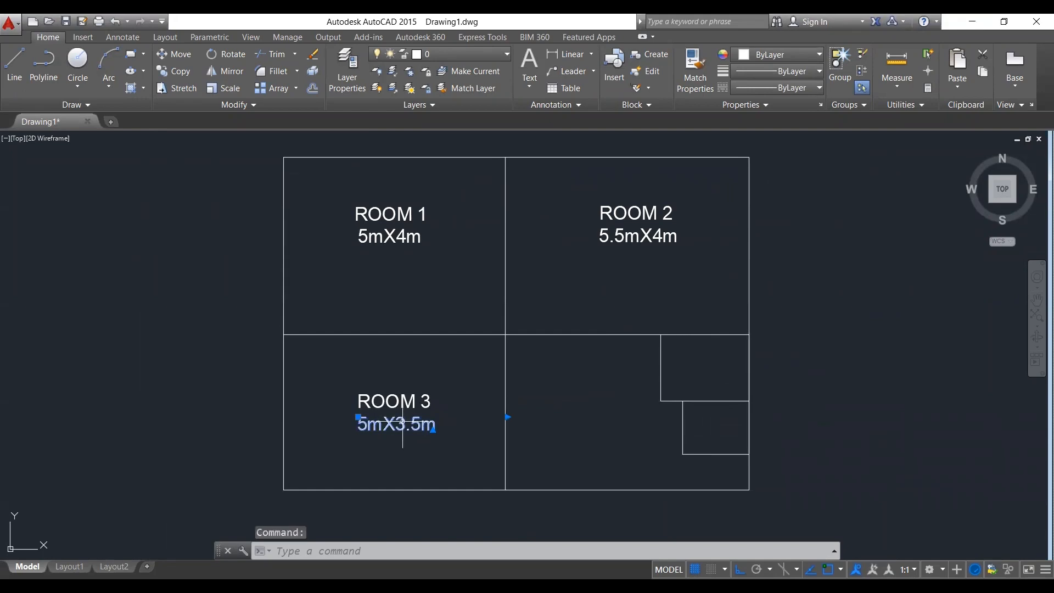
key("ctrl+v")
scroll(725, 360, "up", 4)
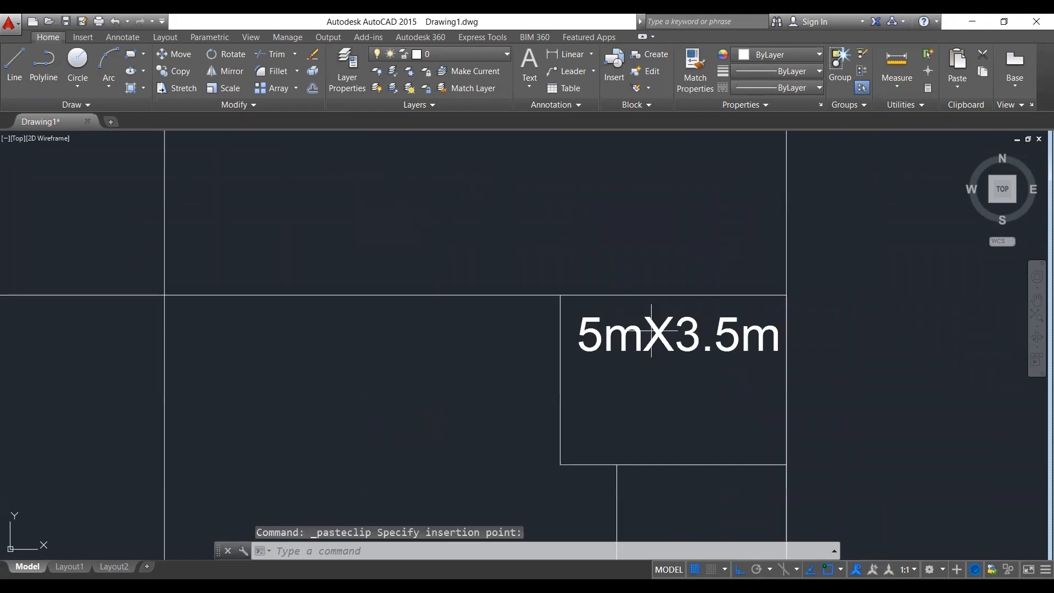
Replace the pasted 5mX3.5m text with BATH and narrow its text frame to fit inside the small room.
double_click(630, 333)
left_click_drag(612, 336, 871, 325)
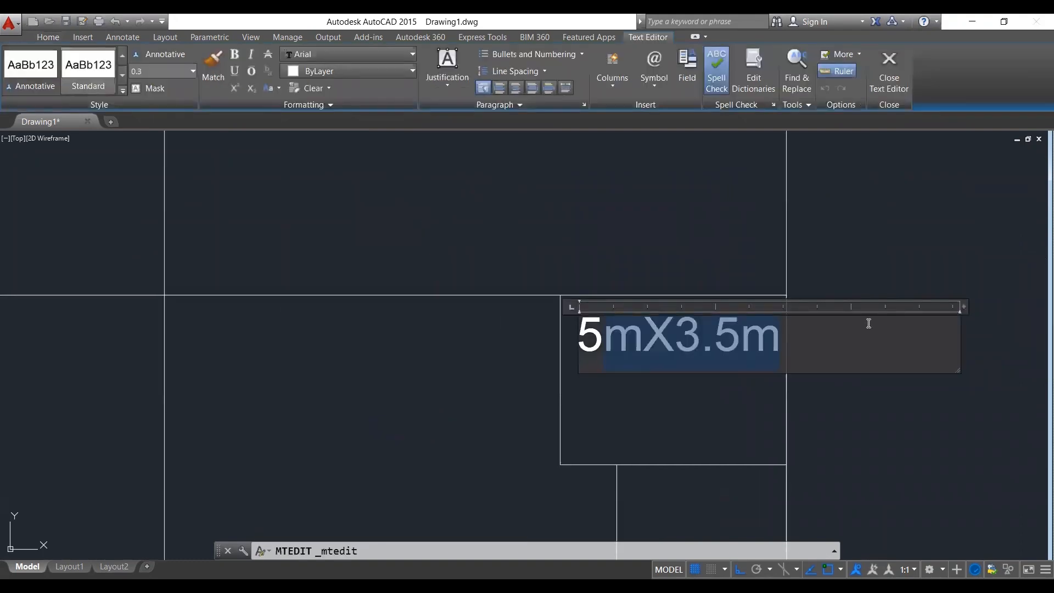
key("BackSpace")
key("BackSpace")
type("B")
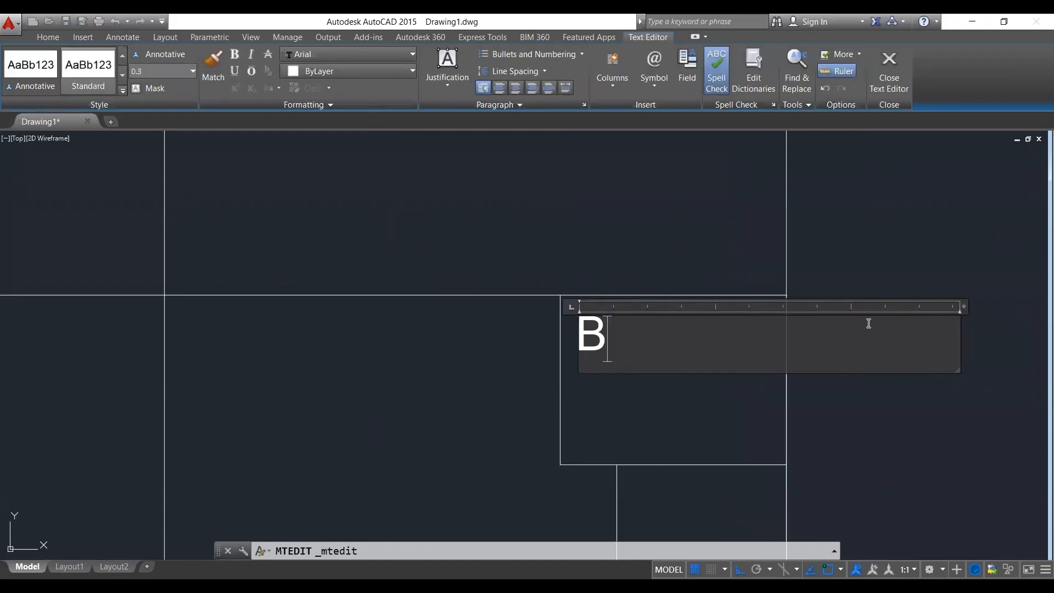
type("ATH")
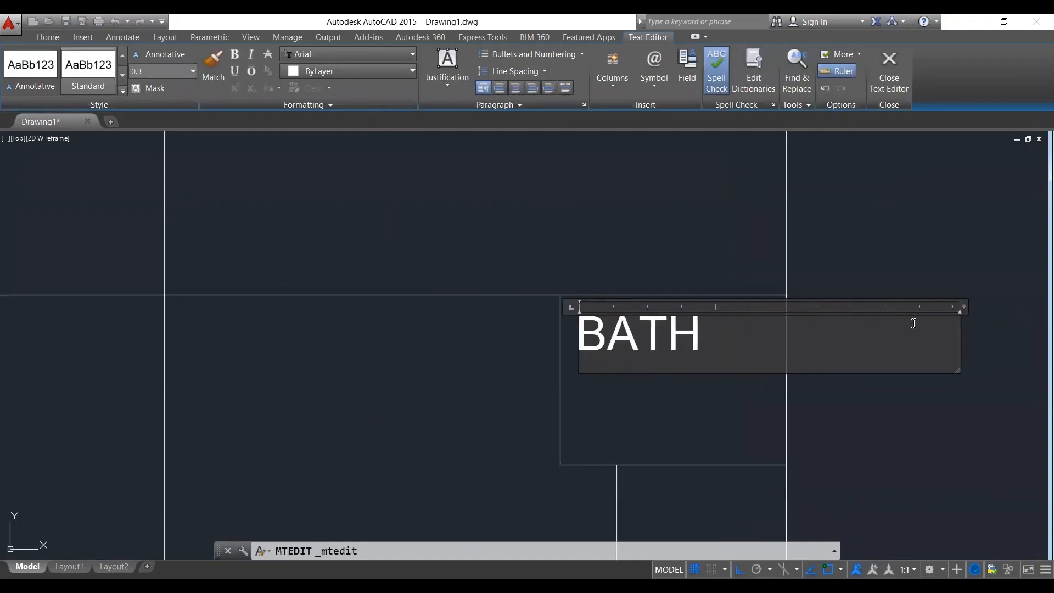
left_click_drag(961, 307, 755, 306)
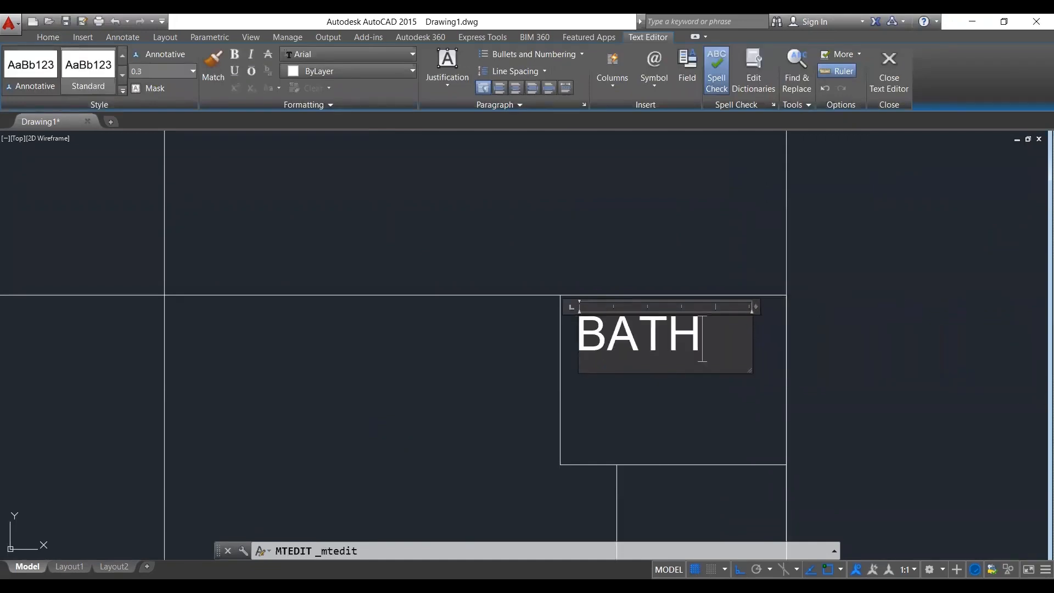
left_click(631, 247)
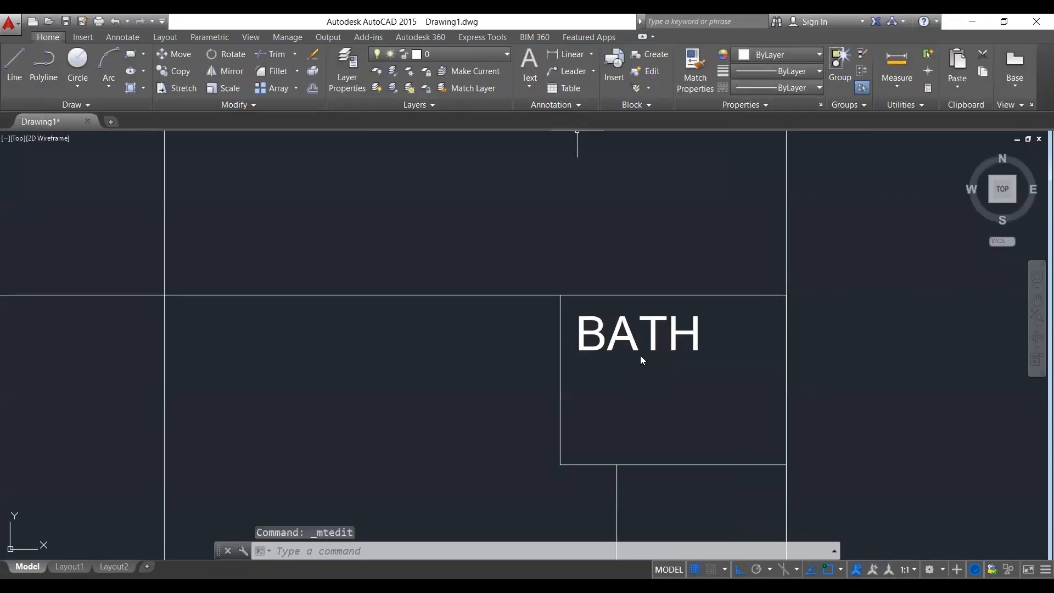
Cut the BATH text and paste it back centred in the upper part of the small room.
scroll(640, 355, "down", 2)
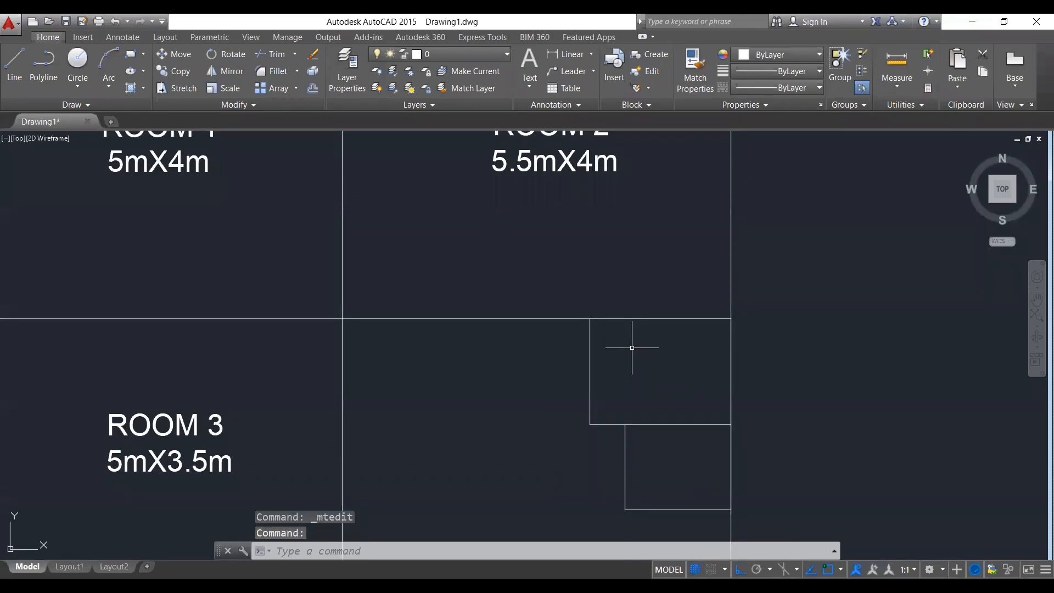
scroll(631, 347, "up", 4)
key("ctrl+v")
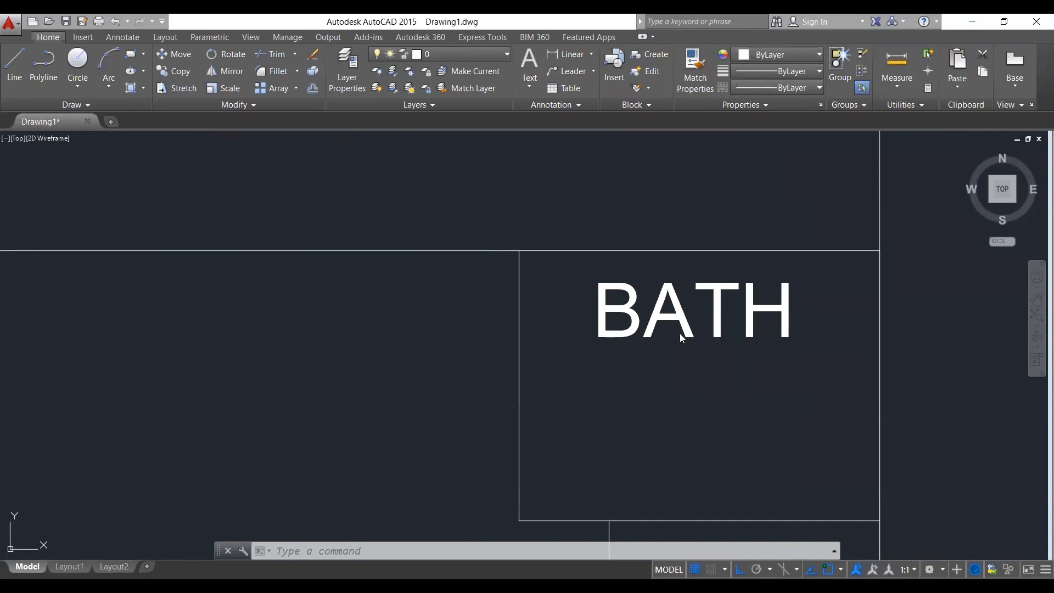
Switch to the Lecture 2 Drawing.jpg sketch in Photos, circle the bath and underline its dimensions, and return to AutoCAD.
scroll(654, 334, "down", 3)
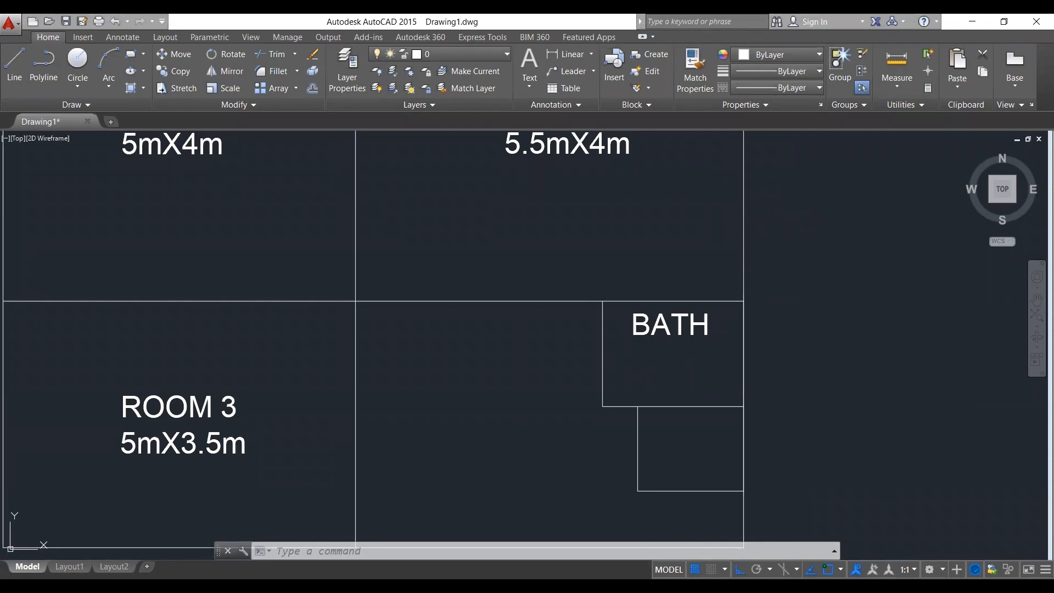
key("alt+Tab")
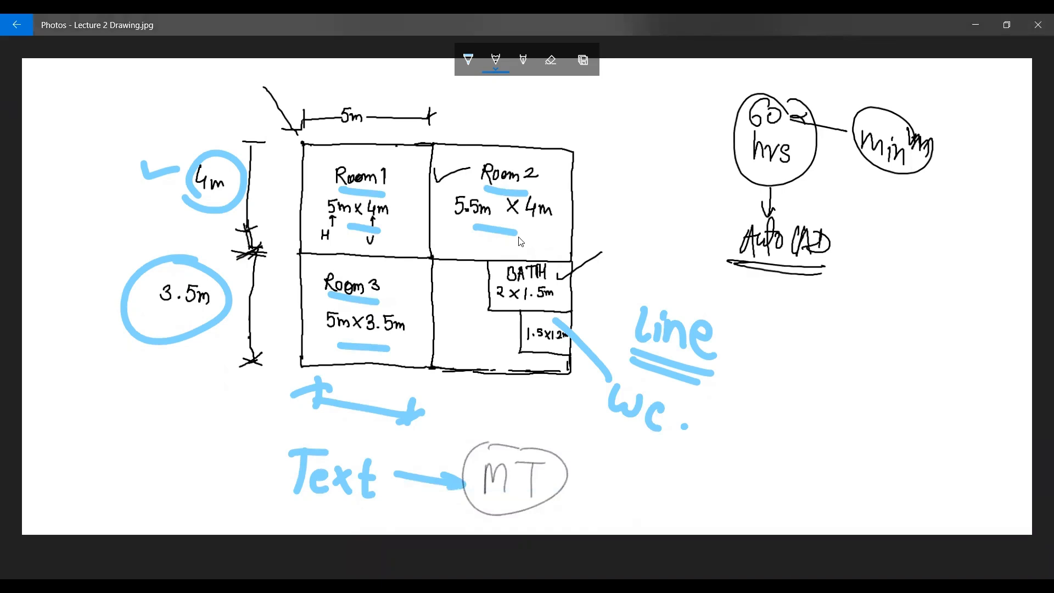
mouse_move(490, 250)
left_mouse_down()
mouse_move(565, 305)
mouse_move(490, 294)
mouse_move(513, 254)
left_mouse_up()
left_click_drag(501, 302, 508, 309)
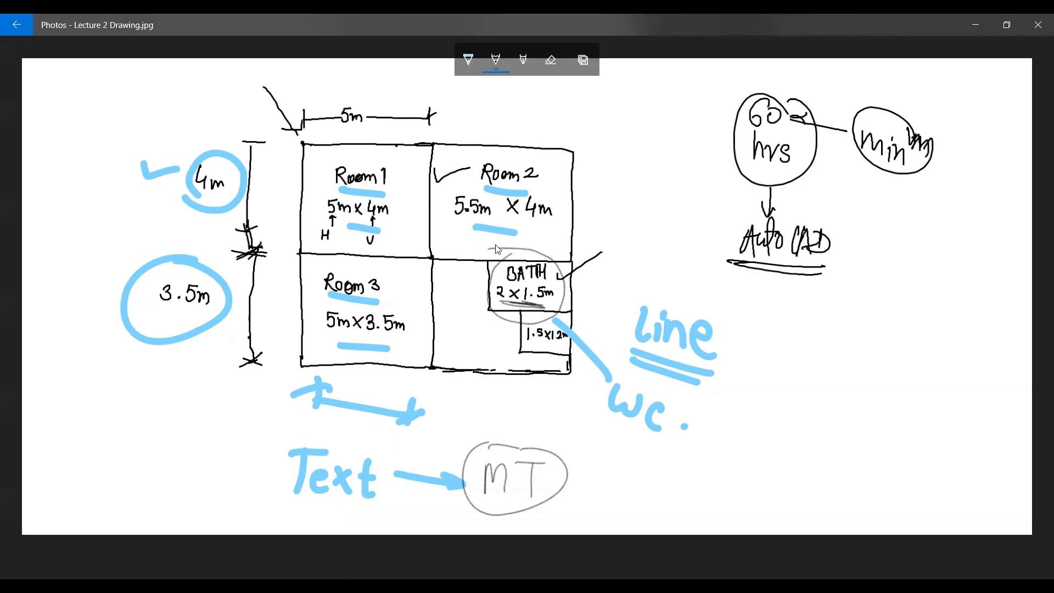
key("alt+Tab")
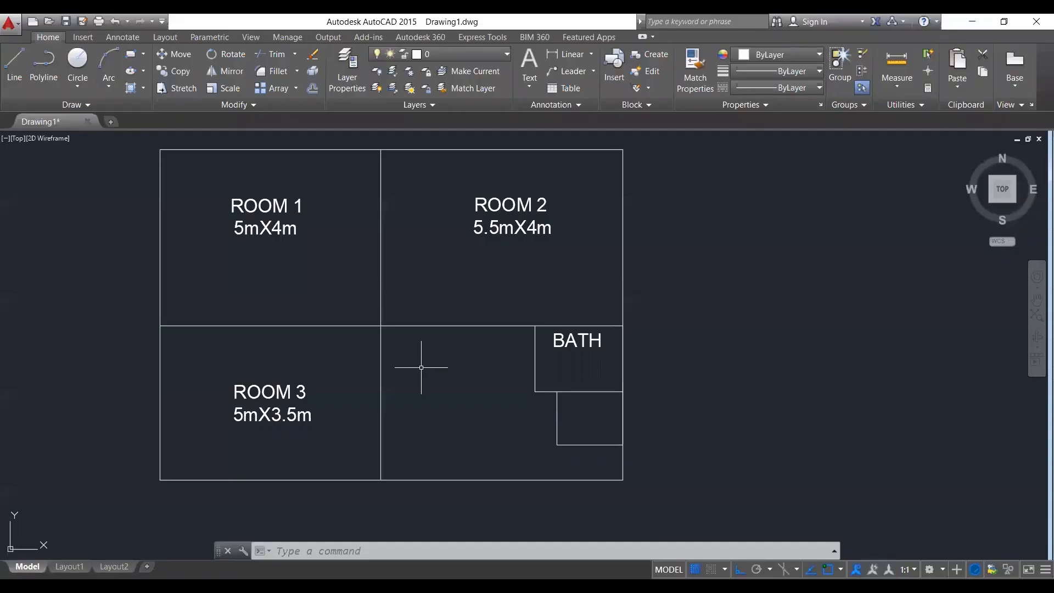
Paste a copy of the BATH text directly below the BATH label.
scroll(640, 364, "up", 2)
left_click(521, 327)
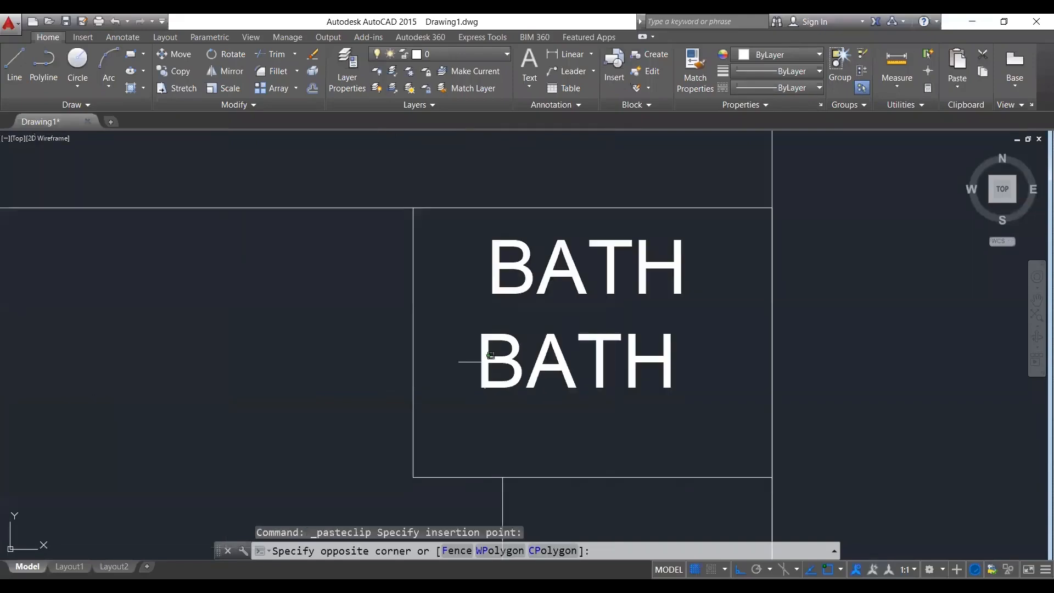
left_click(485, 362)
left_click(552, 366)
key("Escape")
key("Escape")
left_click(551, 377)
key("Escape")
Replace the lower BATH copy with the dimension text 2mX1.5m and finish editing it.
left_click(573, 359)
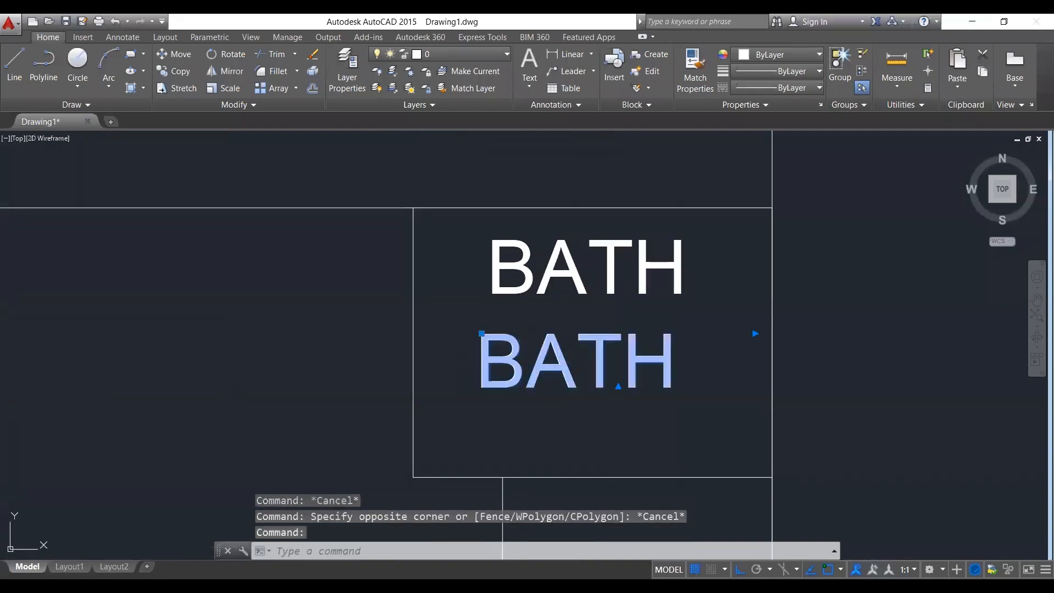
double_click(541, 364)
type("2")
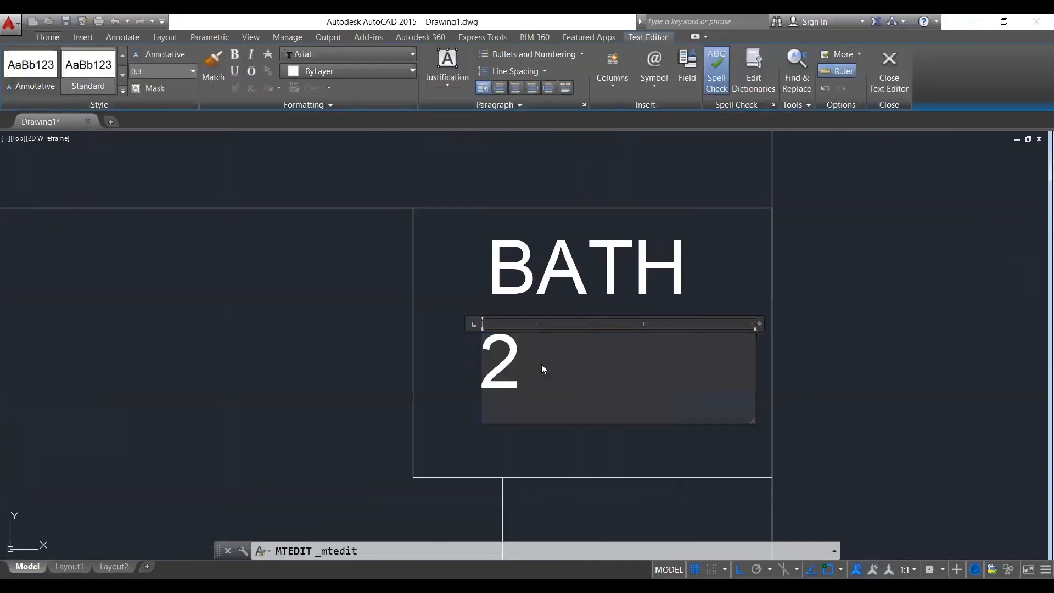
type("X1.5M")
key("BackSpace")
type("m")
key("Left")
key("Left")
key("Left")
key("Left")
key("Left")
type("m")
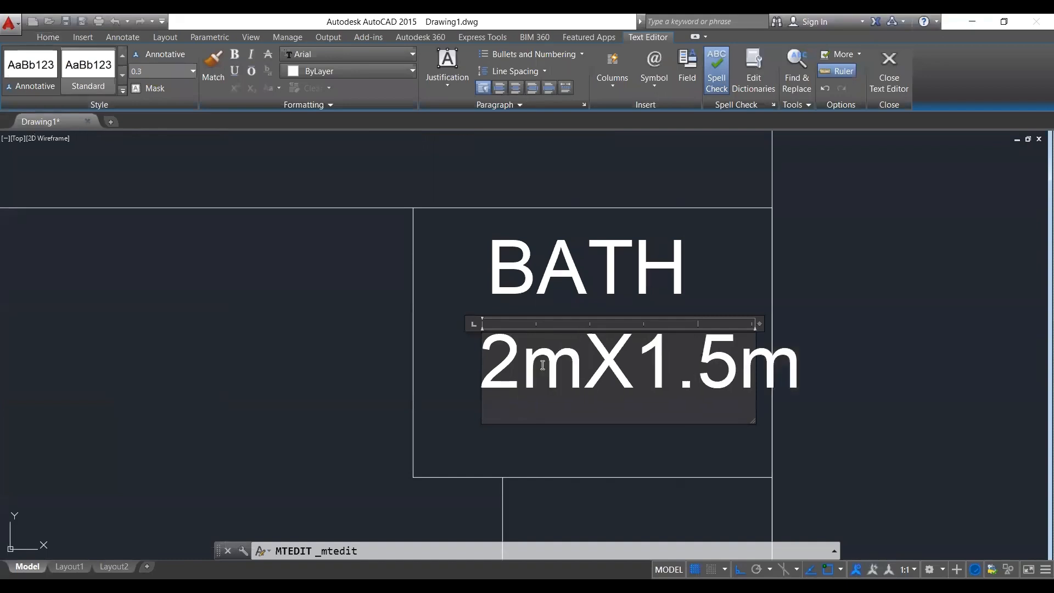
scroll(584, 400, "up", 1)
scroll(557, 439, "down", 4)
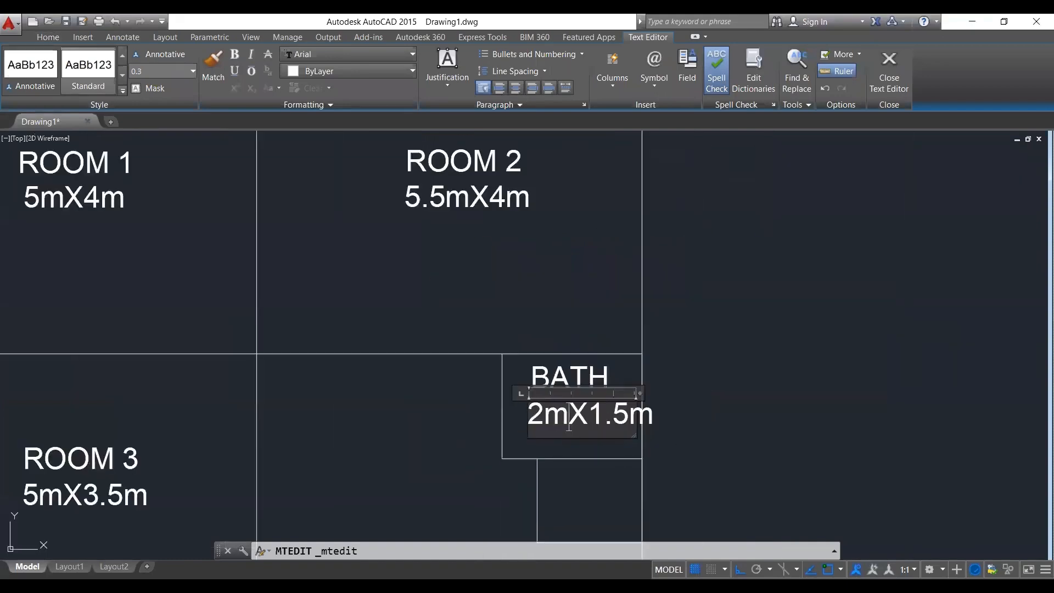
left_click(569, 445)
Remove the 2mX1.5m text from its place below the BATH label.
scroll(569, 446, "up", 2)
left_click(564, 437)
left_click(537, 419)
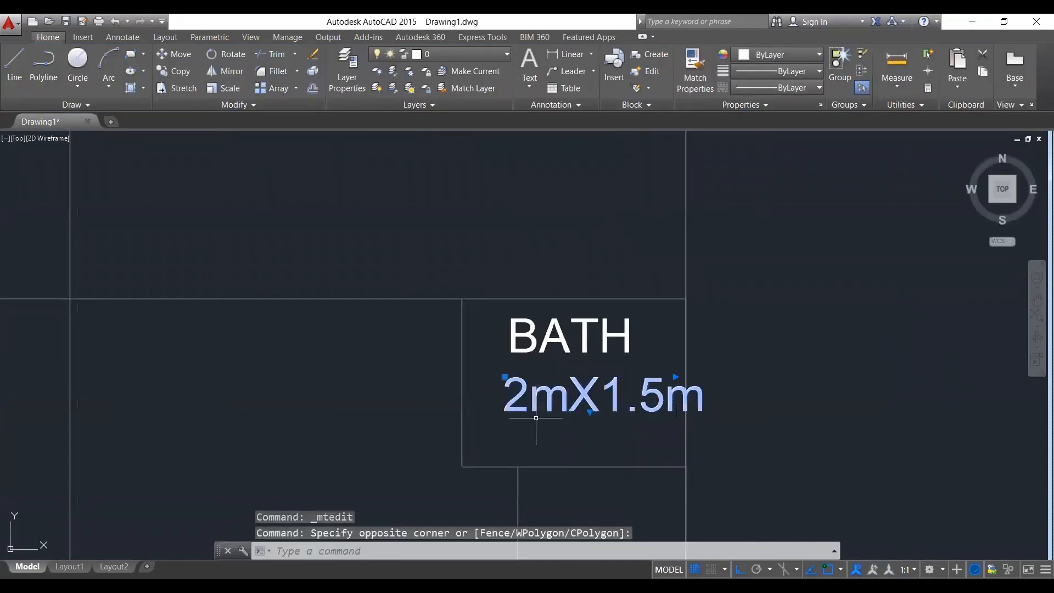
key("Delete")
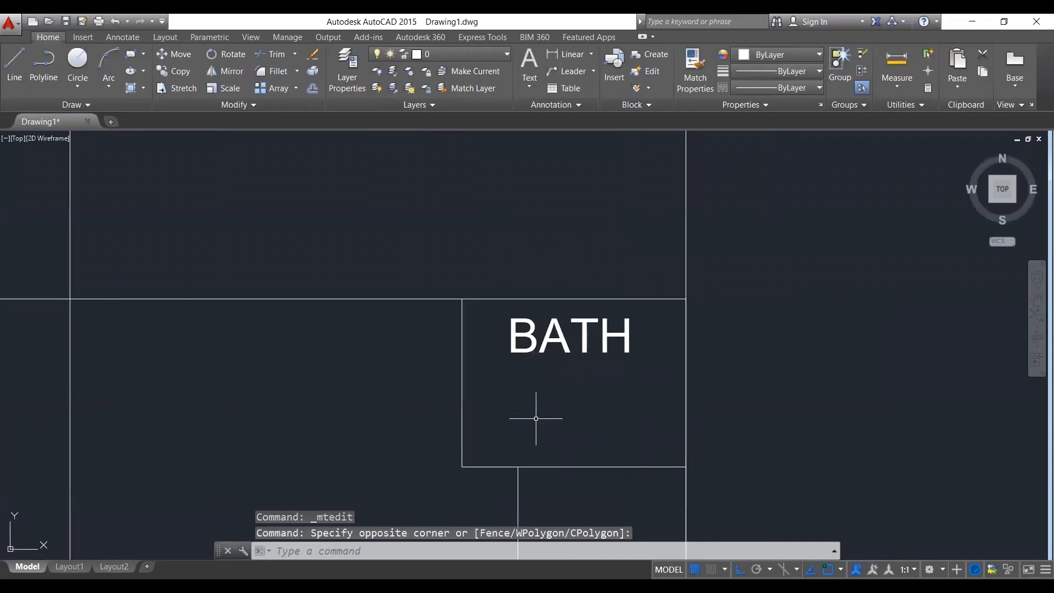
Paste the cut 2mX1.5m dimension text back directly below the BATH label.
key("ctrl+v")
scroll(653, 395, "down", 5)
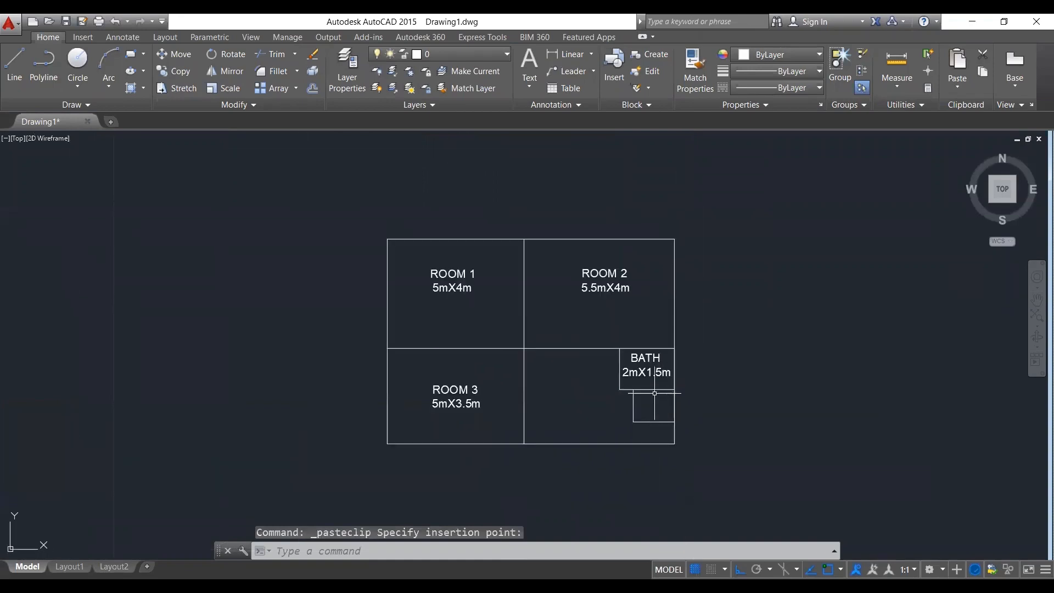
Copy the BATH and 2mX1.5m labels together and paste the copies into the smaller rectangle below the bath.
scroll(675, 387, "up", 2)
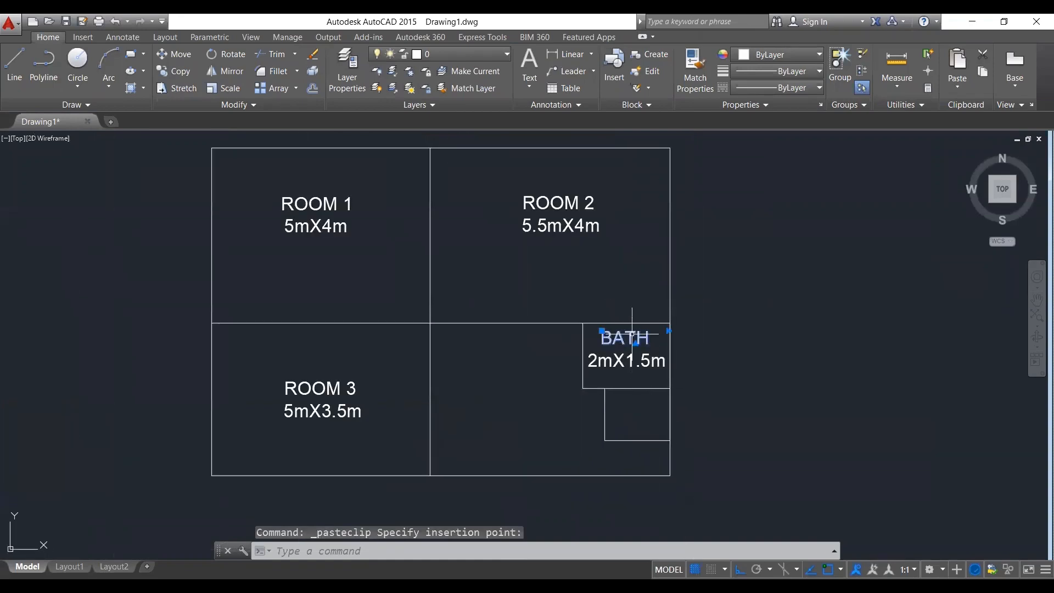
left_click(628, 363)
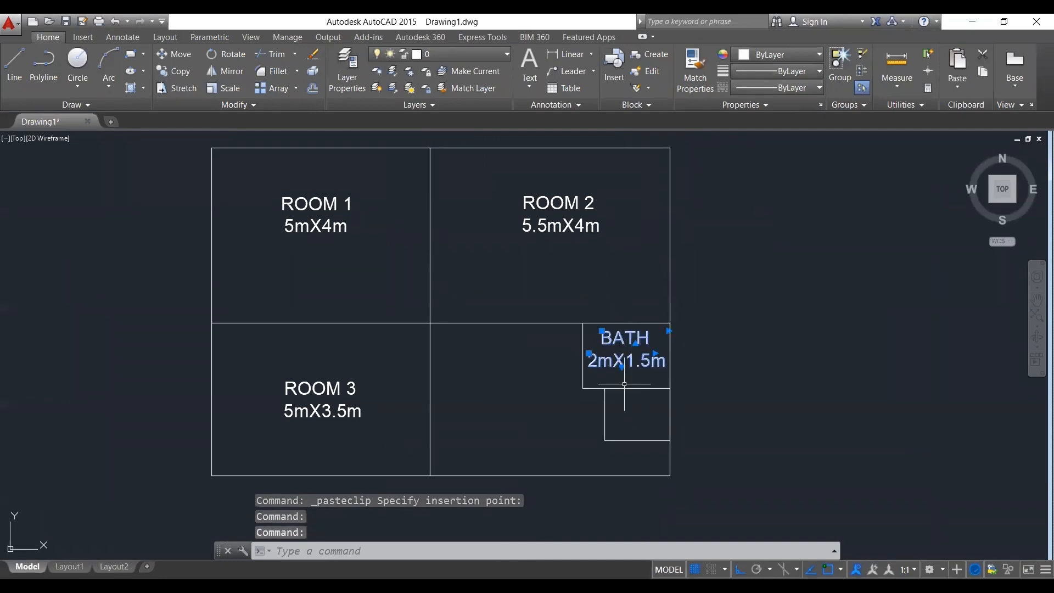
key("ctrl+c")
key("ctrl+v")
scroll(625, 417, "up", 6)
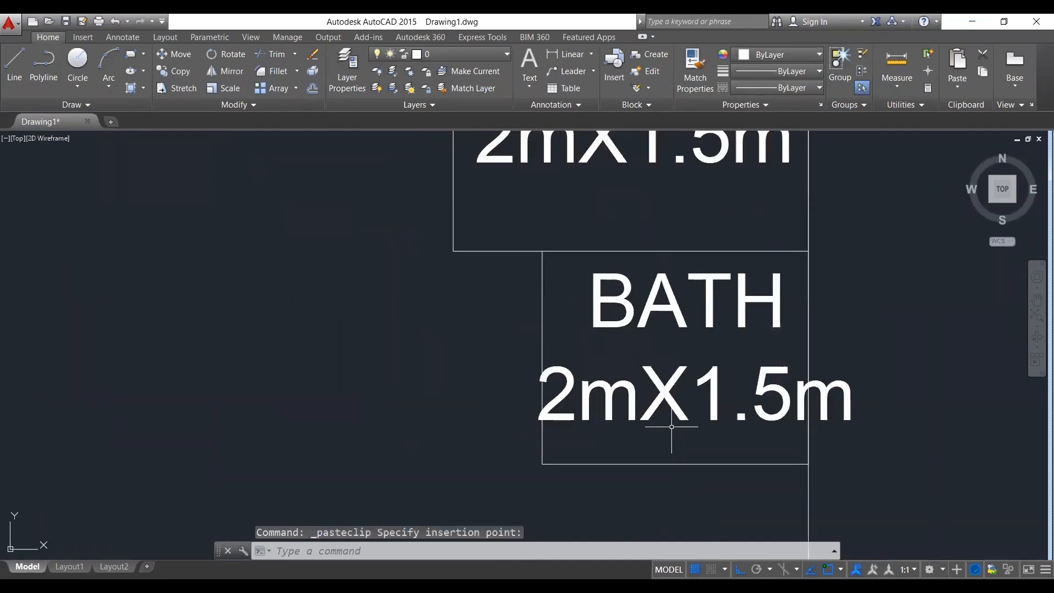
left_click(703, 442)
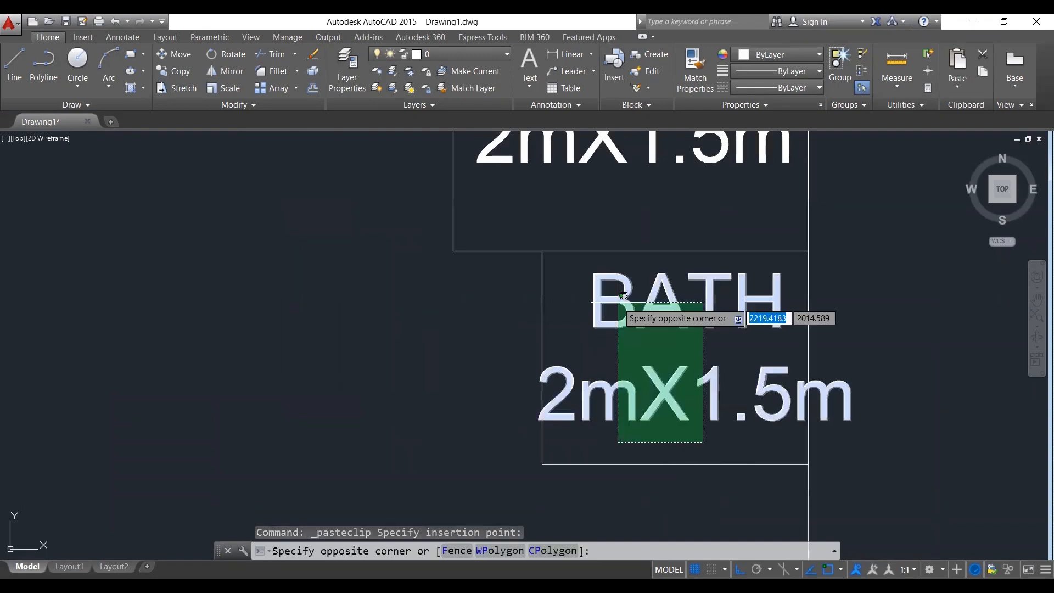
key("Escape")
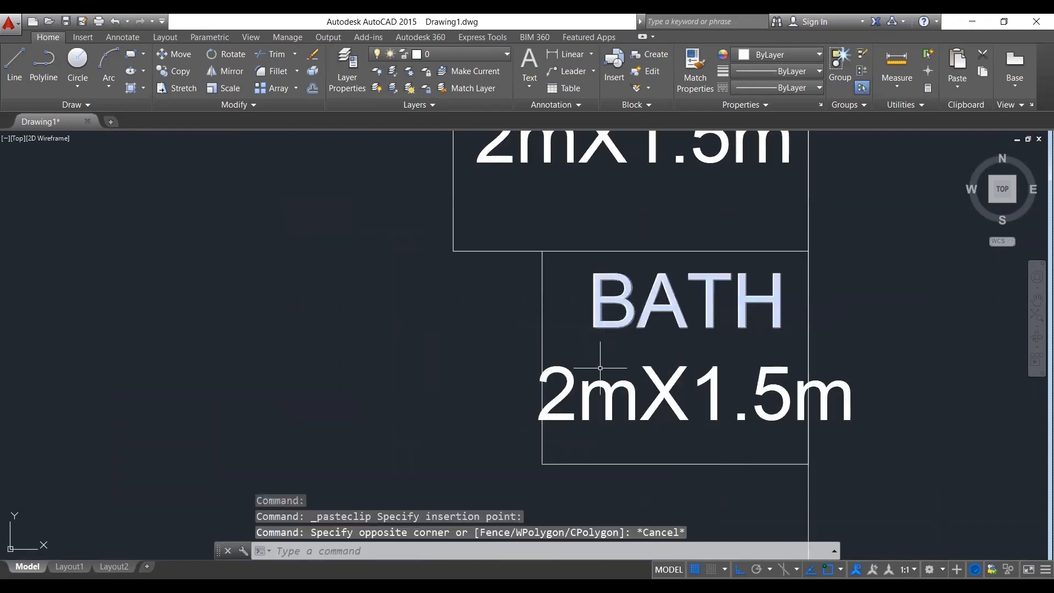
scroll(593, 313, "up", 1)
scroll(615, 319, "down", 3)
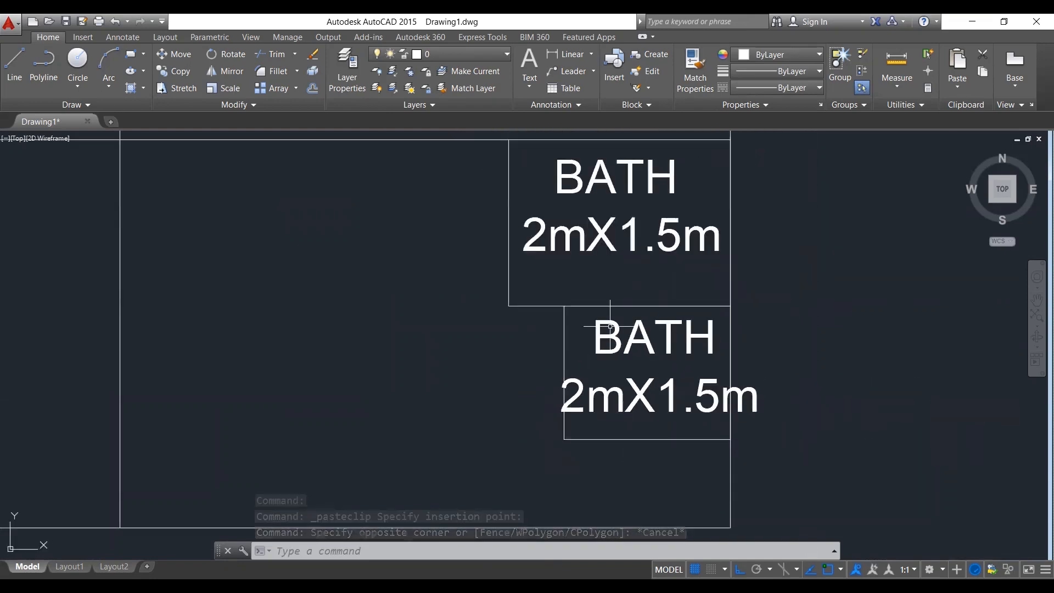
left_click(663, 419)
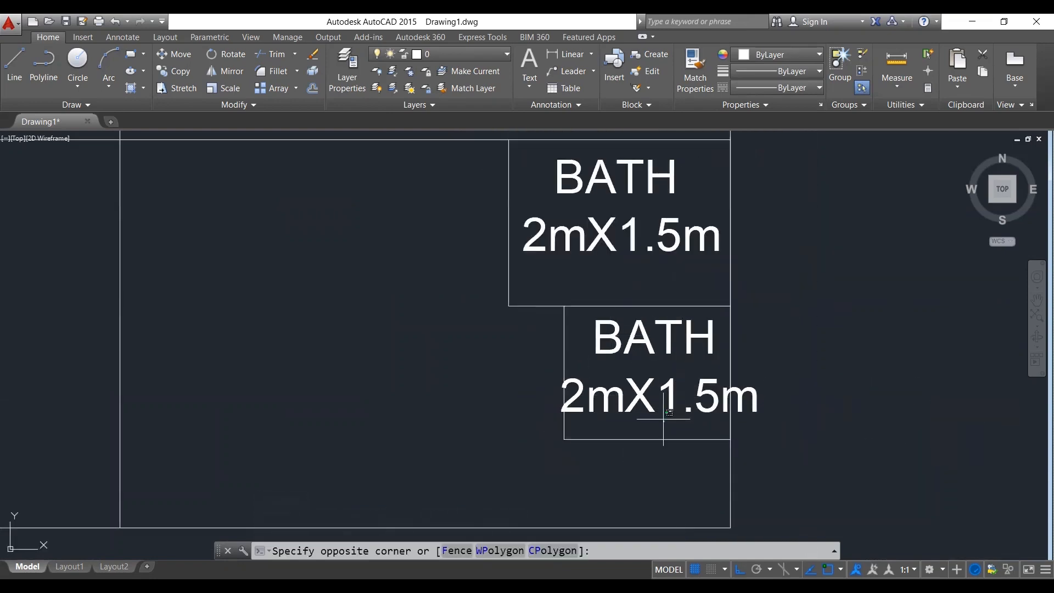
key("Escape")
key("Escape")
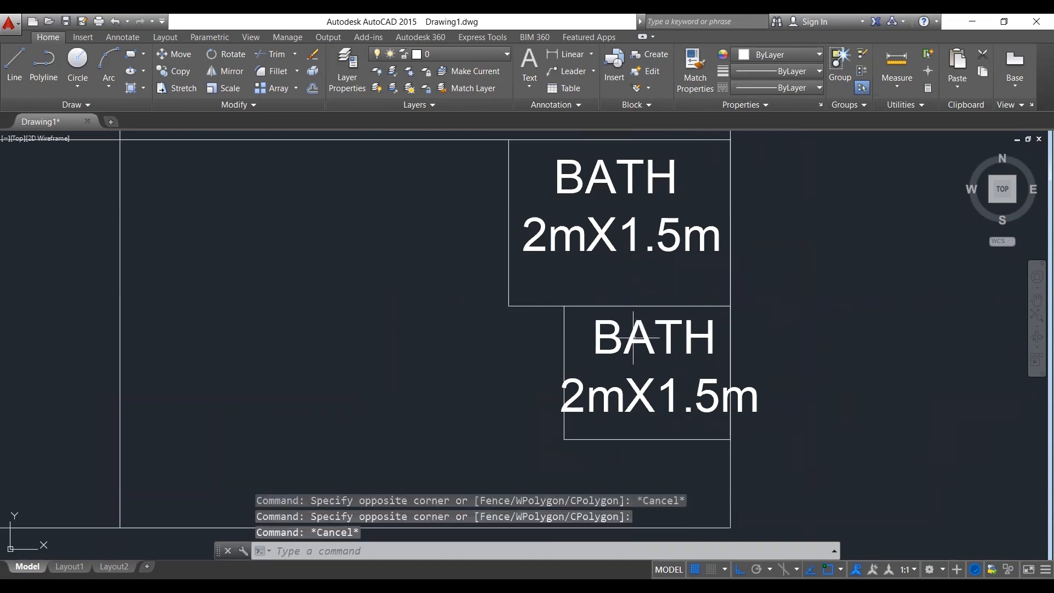
double_click(699, 335)
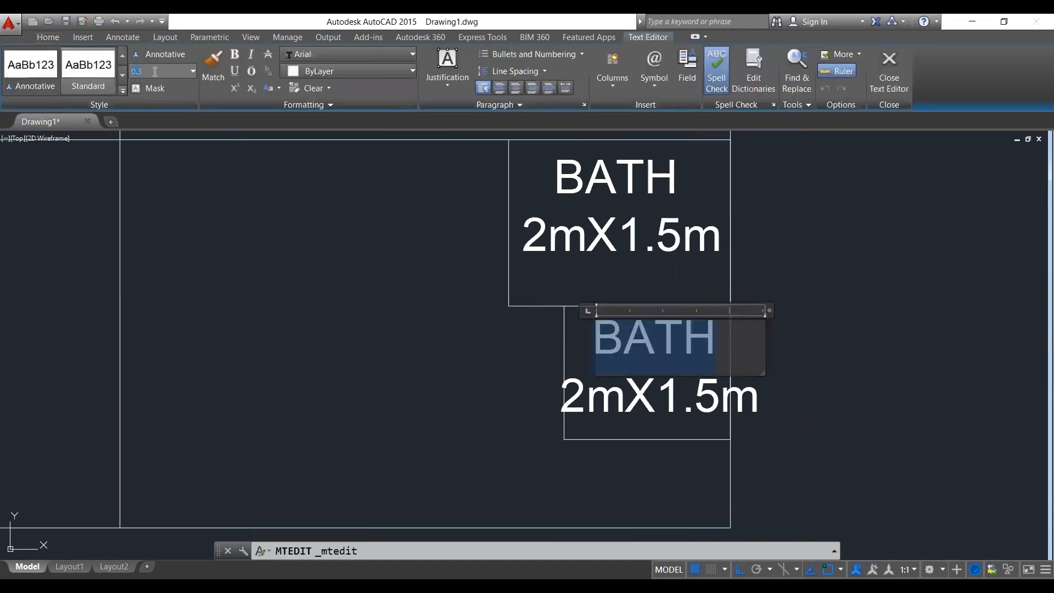
key("Escape")
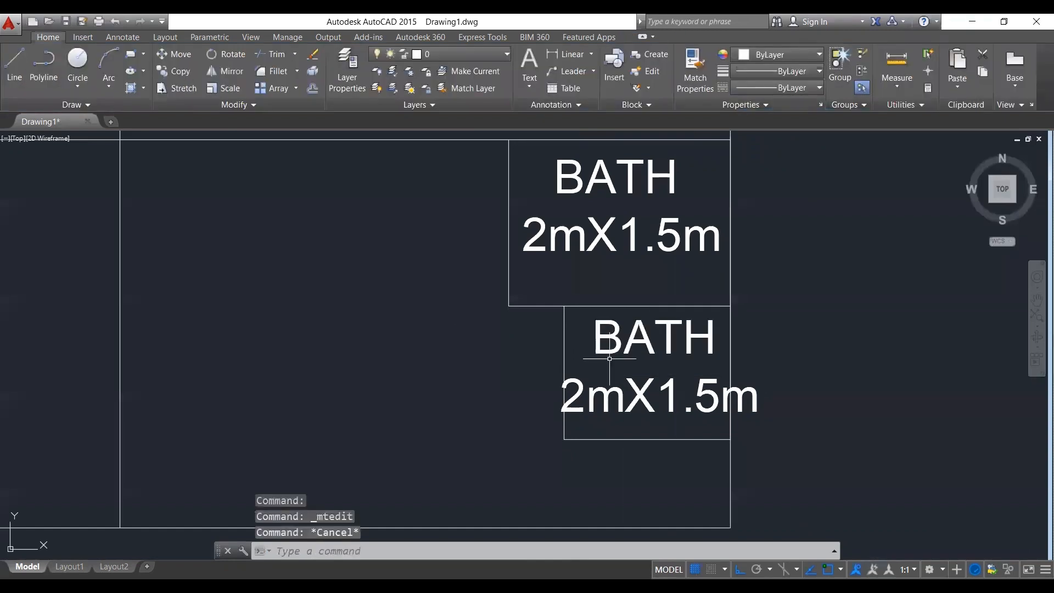
left_click(666, 424)
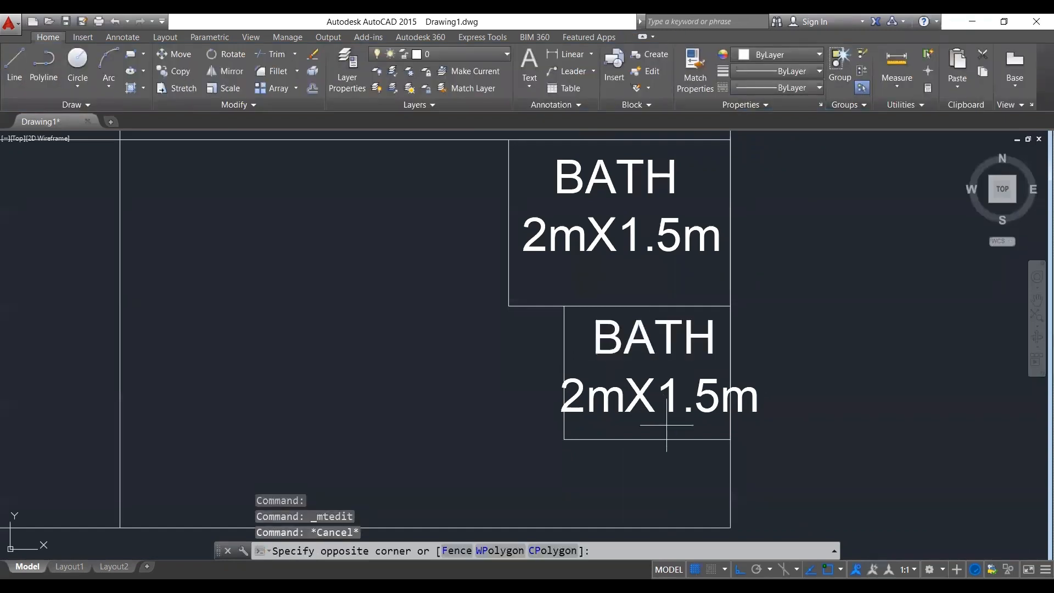
left_click(667, 425)
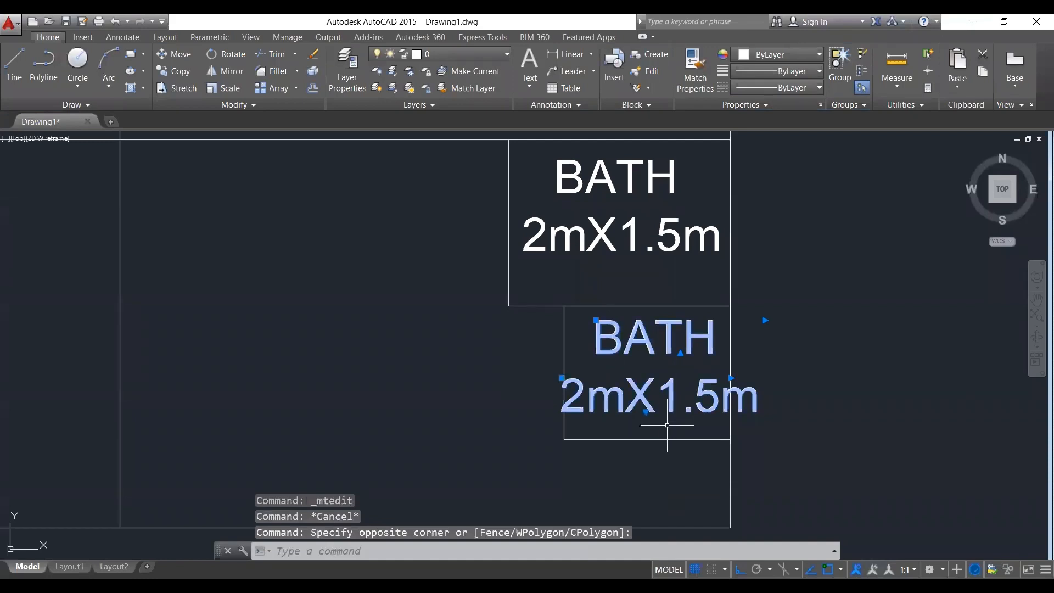
left_click(667, 424)
key("Escape")
key("Escape")
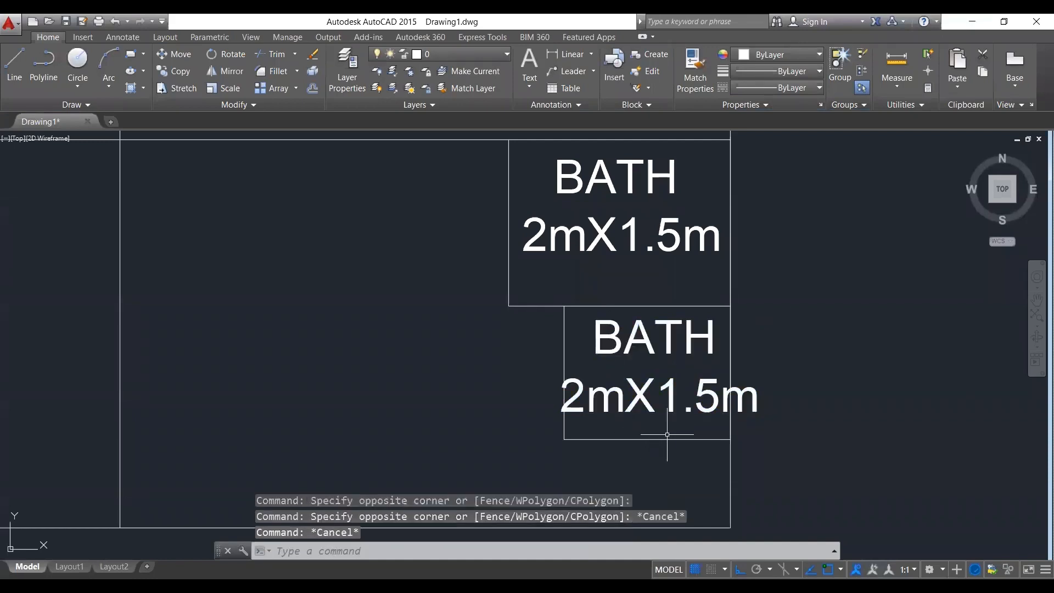
left_click(670, 427)
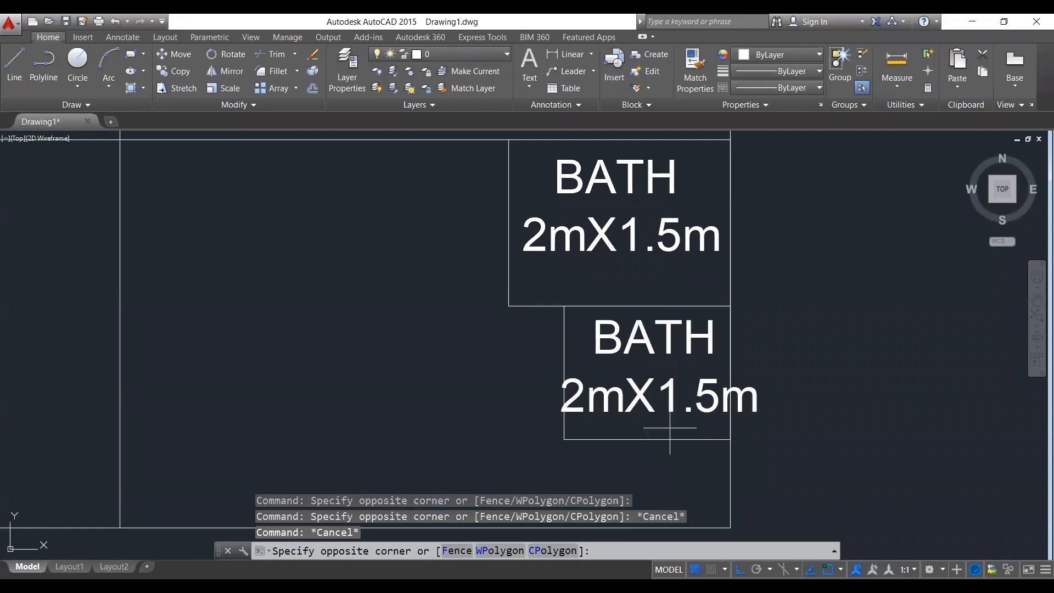
key("Escape")
left_click(585, 318)
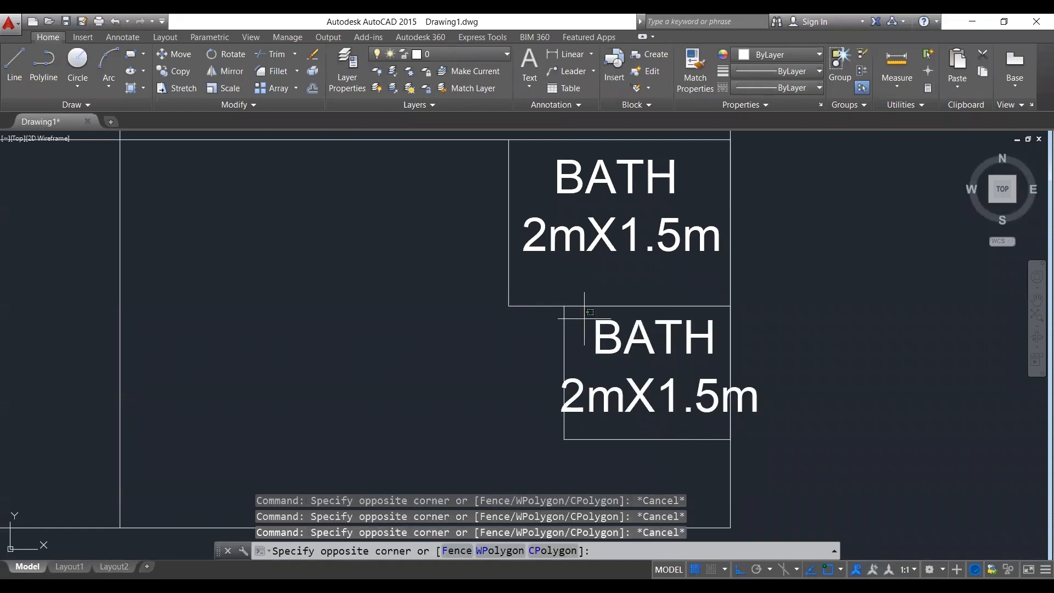
key("Escape")
Scale the copied BATH and 2mX1.5m labels in the smaller rectangle by a factor of 0.7.
left_click(663, 419)
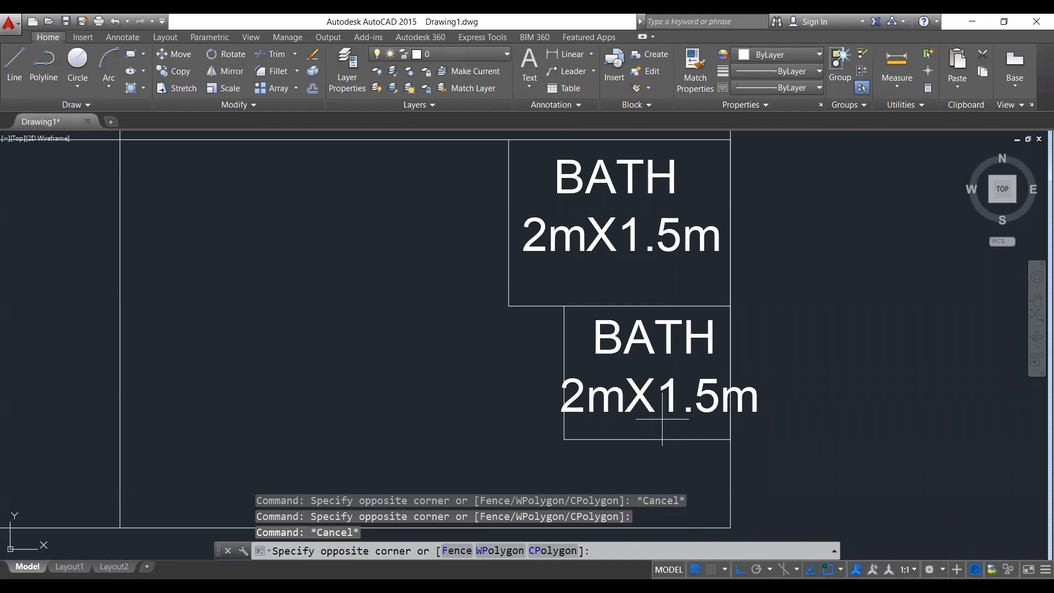
left_click(657, 356)
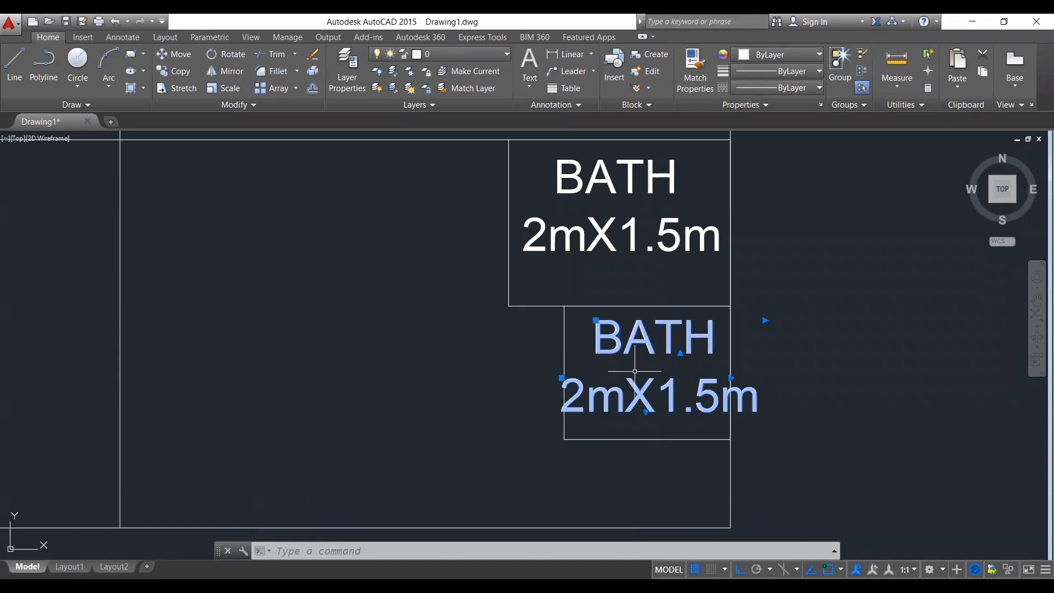
type("sc")
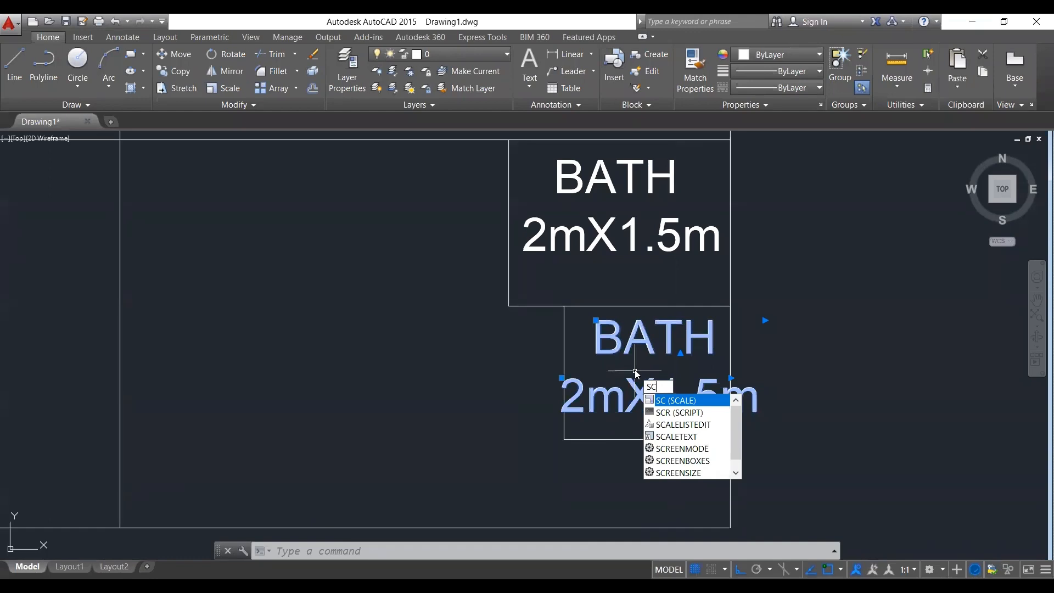
key("Return")
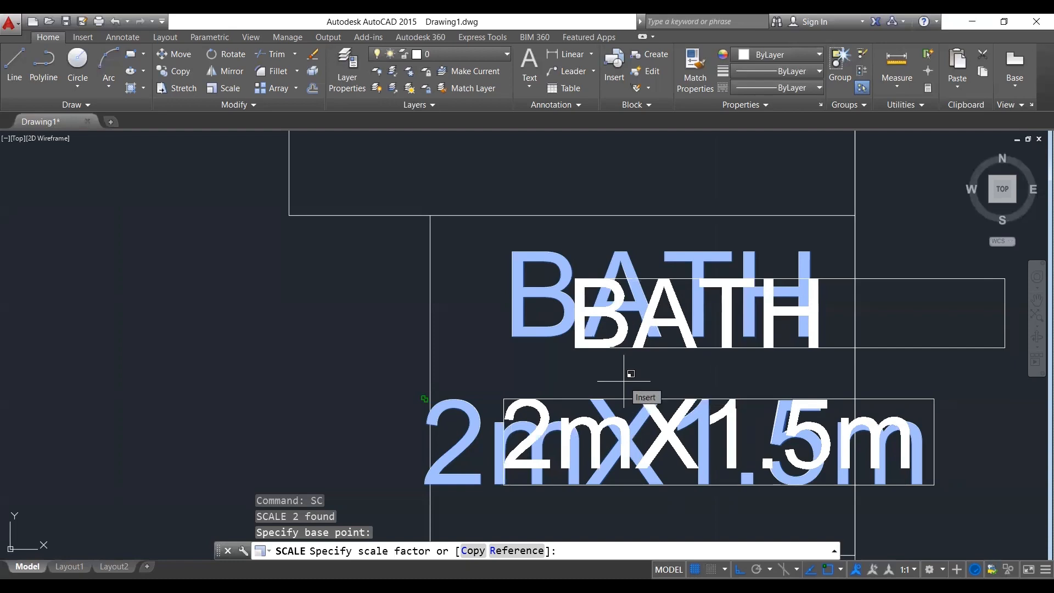
type("0.7")
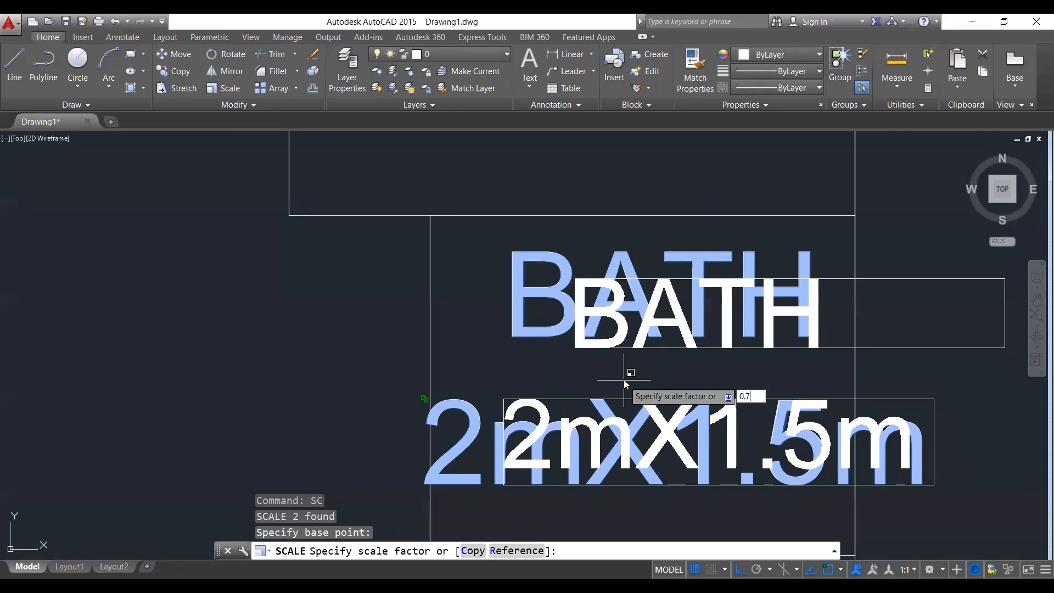
key("Return")
scroll(624, 380, "down", 4)
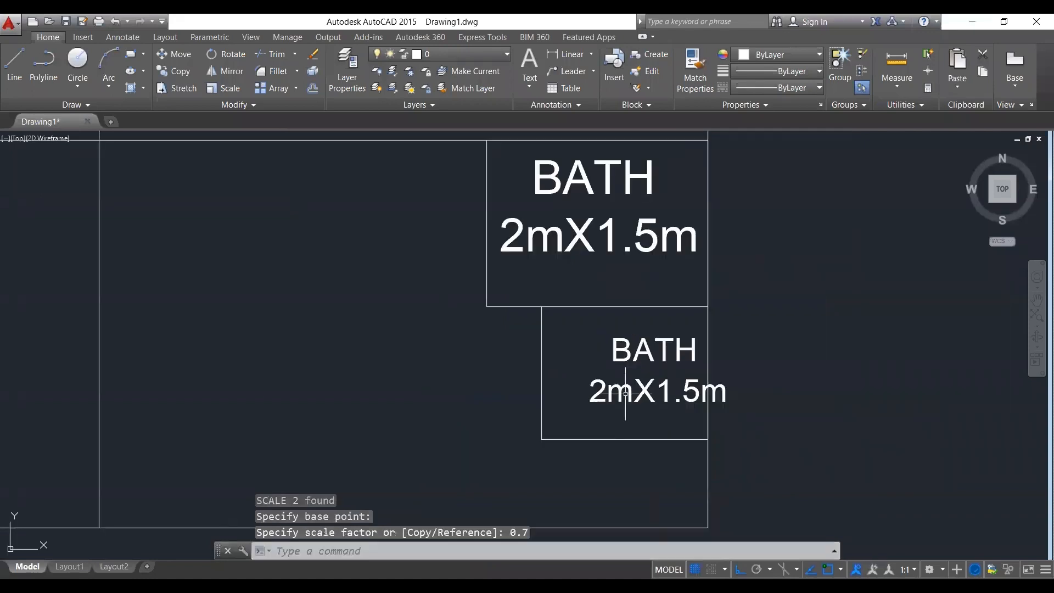
Reposition the reduced BATH and 2mX1.5m labels so both fit inside the smaller rectangle.
scroll(671, 404, "up", 2)
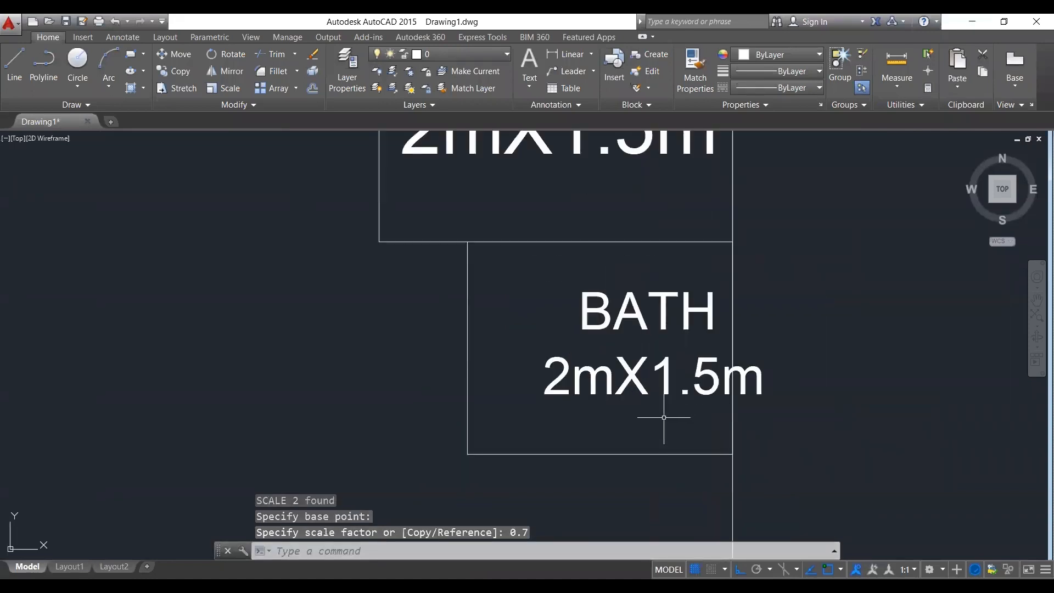
left_click(663, 417)
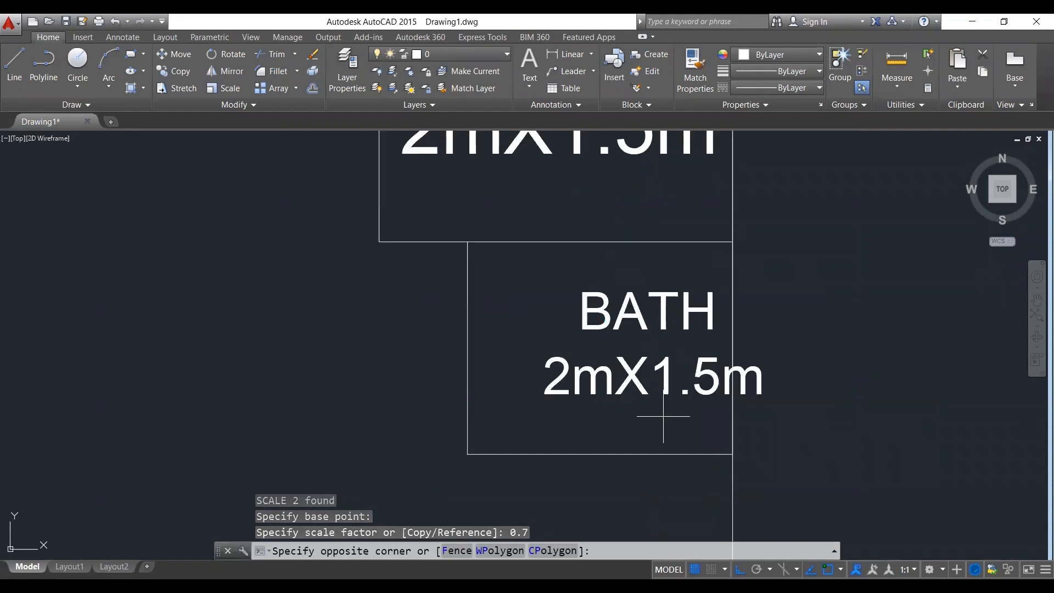
key("ctrl+v")
scroll(675, 357, "down", 2)
scroll(613, 384, "up", 2)
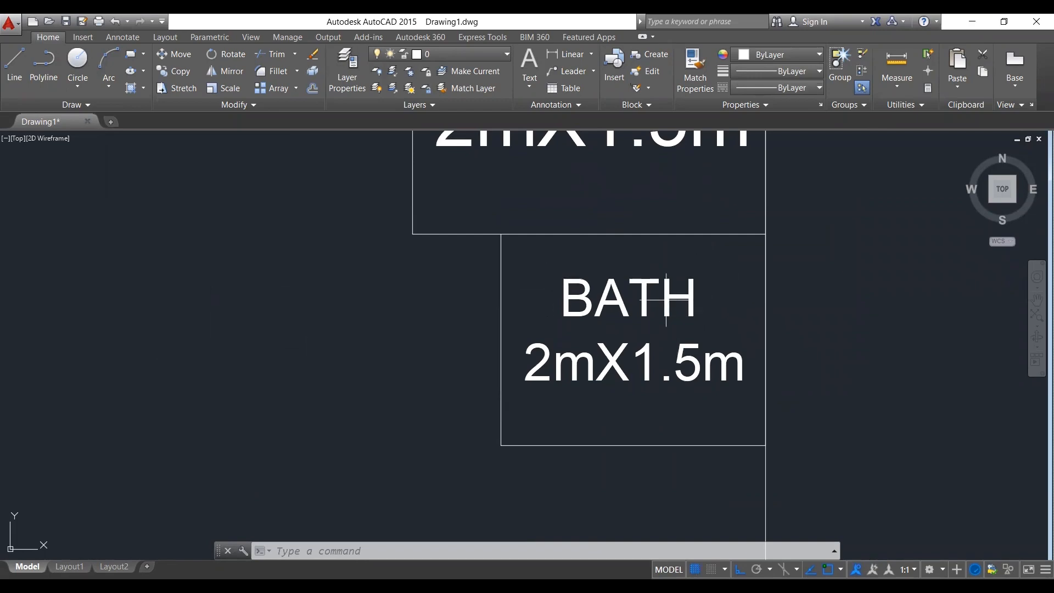
left_click(650, 405)
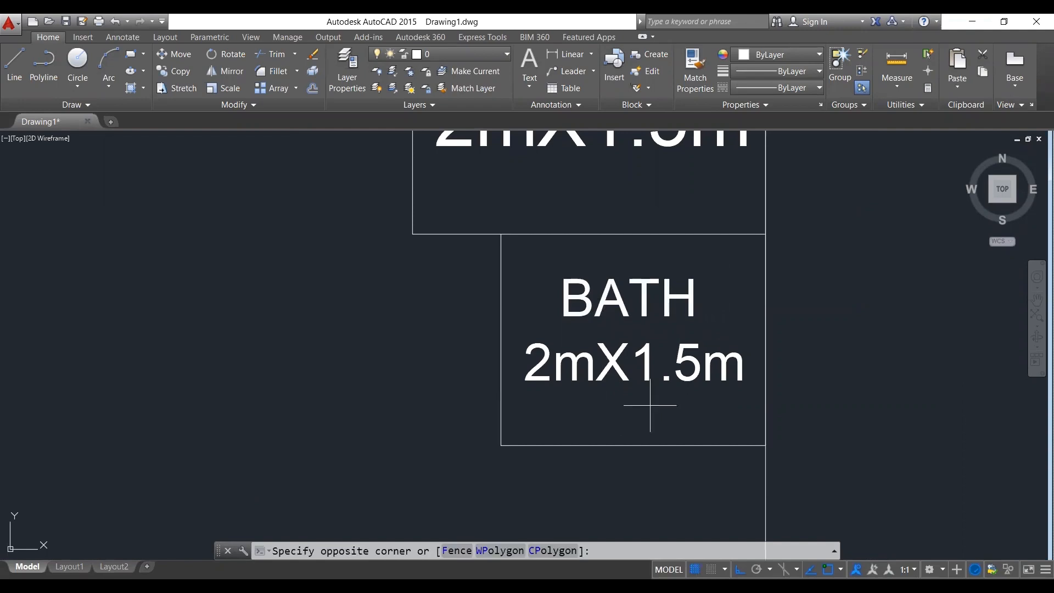
left_click(576, 308)
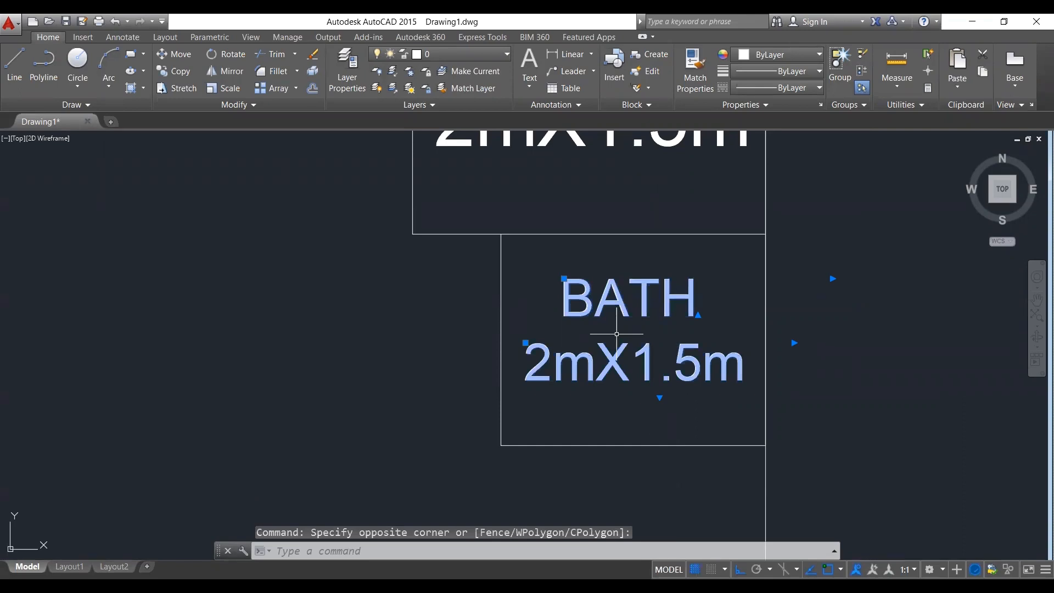
type("SC")
key("Return")
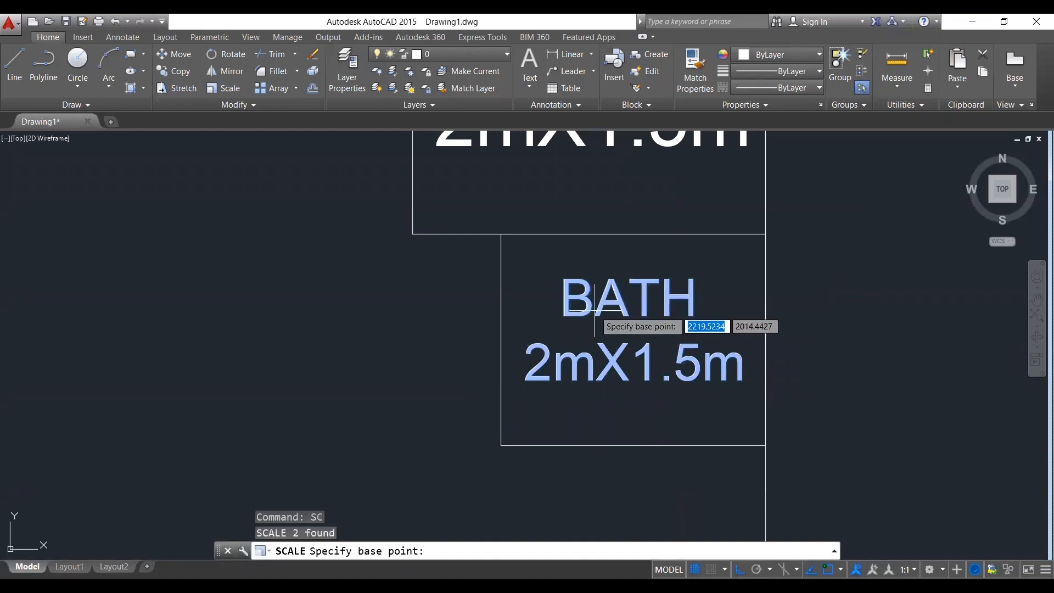
key("Escape")
key("Escape")
key("Escape")
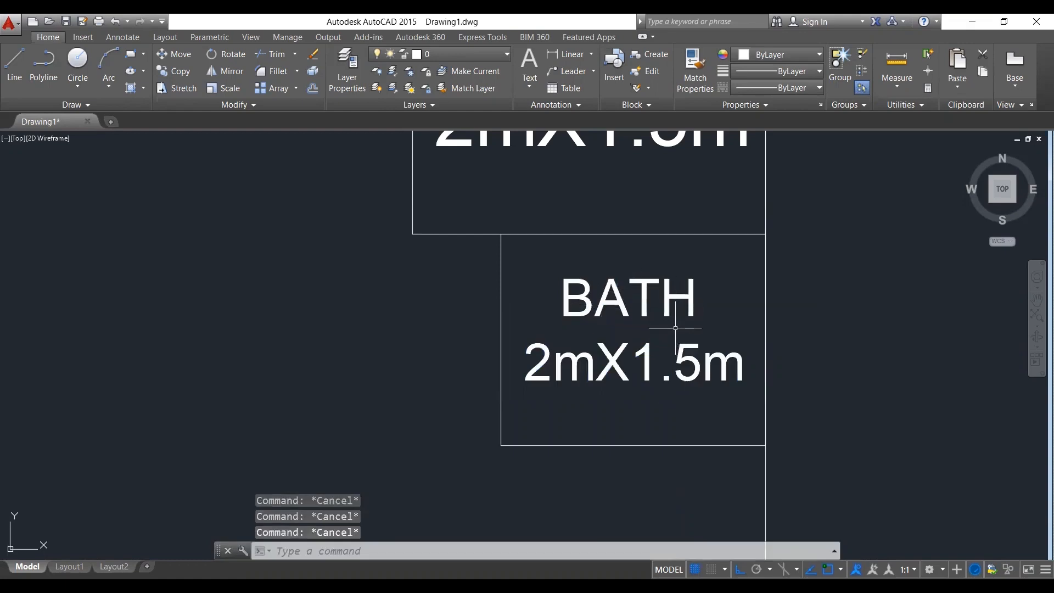
Replace the BATH text in the smaller rectangle with W.C. and finish editing it.
left_click(680, 310)
double_click(680, 310)
left_click_drag(697, 302, 545, 306)
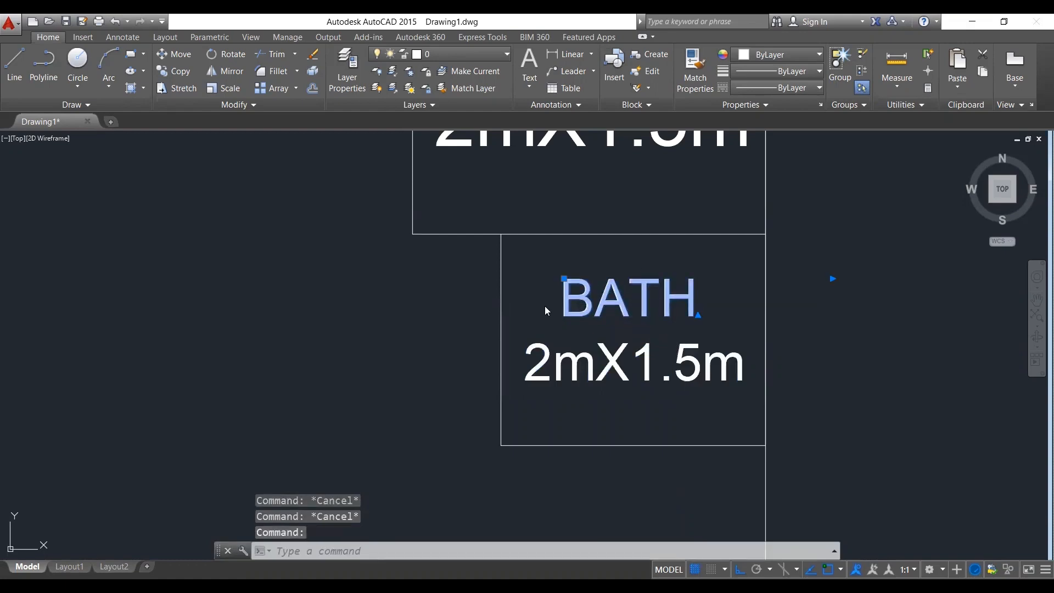
type("W.C.")
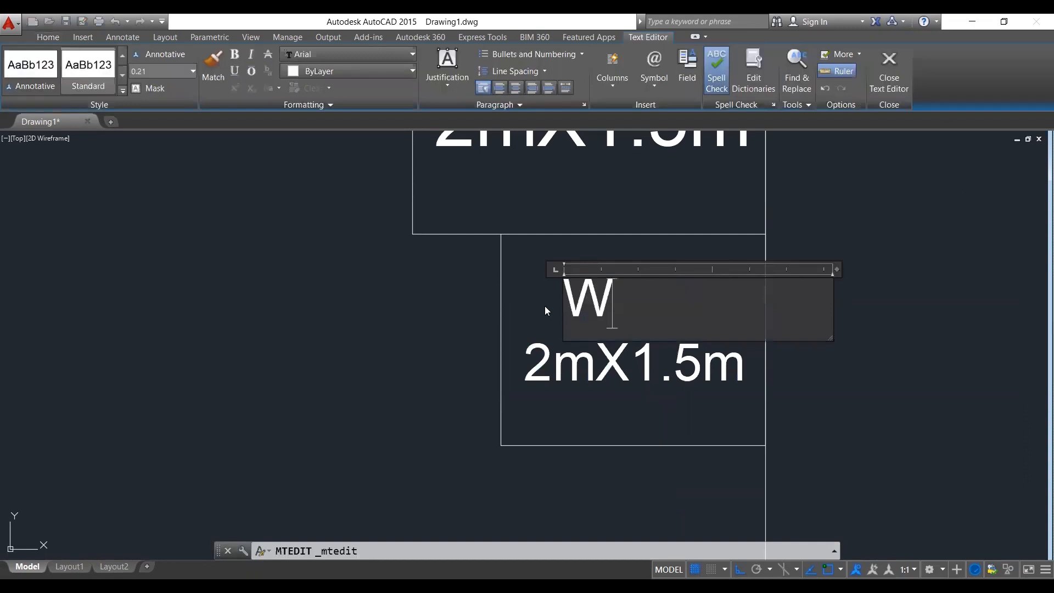
left_click(581, 393)
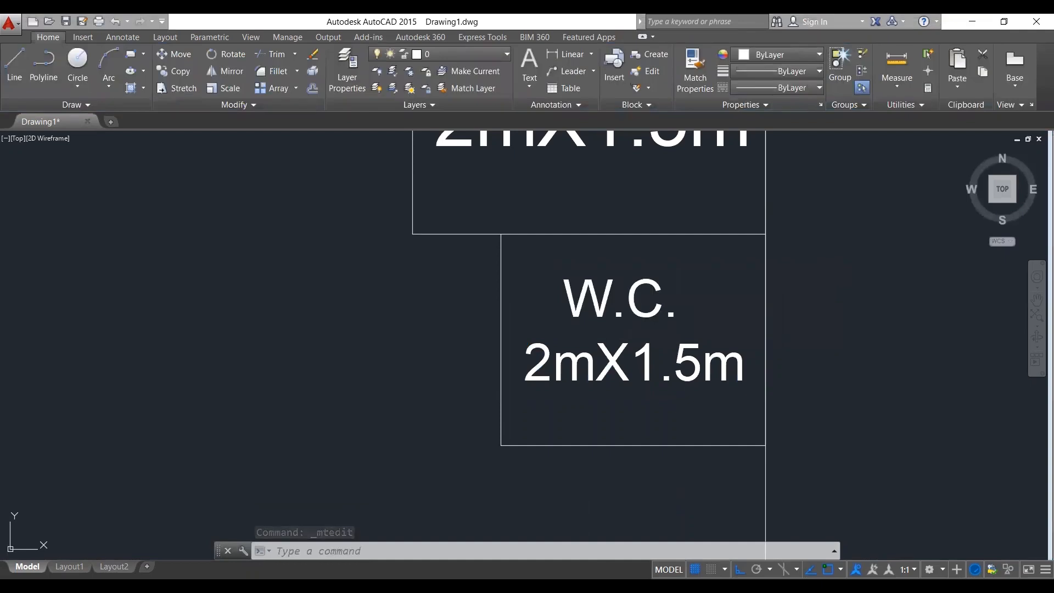
Edit the dimension text below the W.C. label to read 1.5mX1.2m and cut it from its place.
left_click(542, 363)
left_click_drag(542, 363, 525, 365)
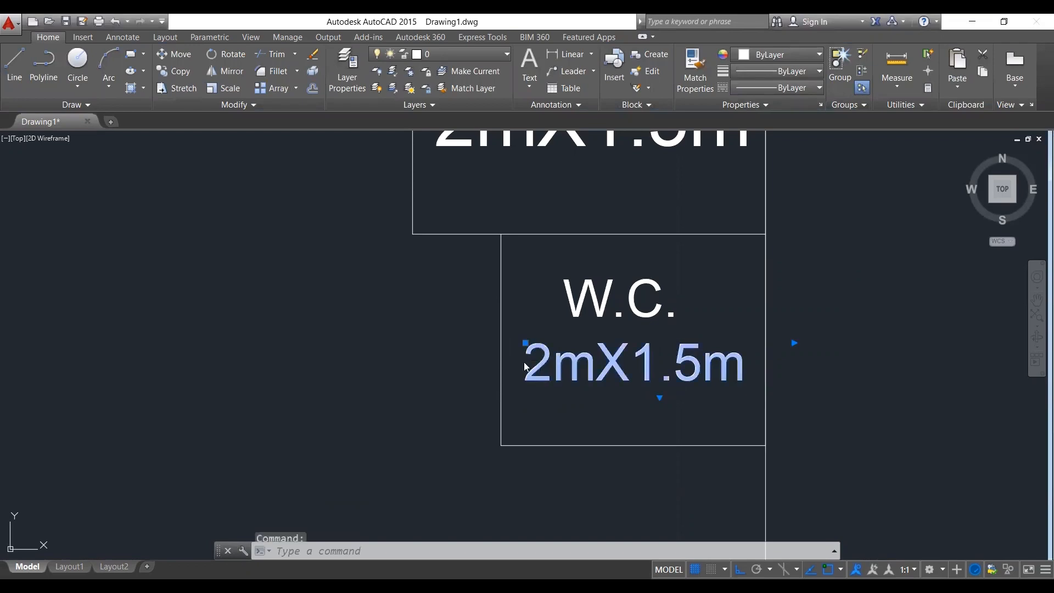
type("1.5")
left_click_drag(722, 377, 732, 377)
type("2")
left_click(708, 414)
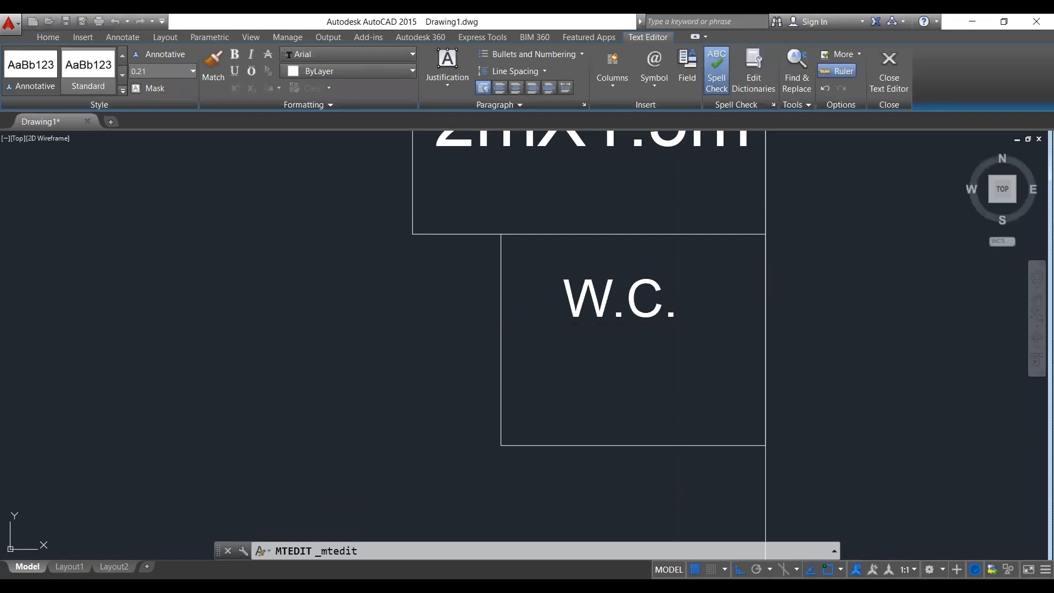
left_click(614, 361)
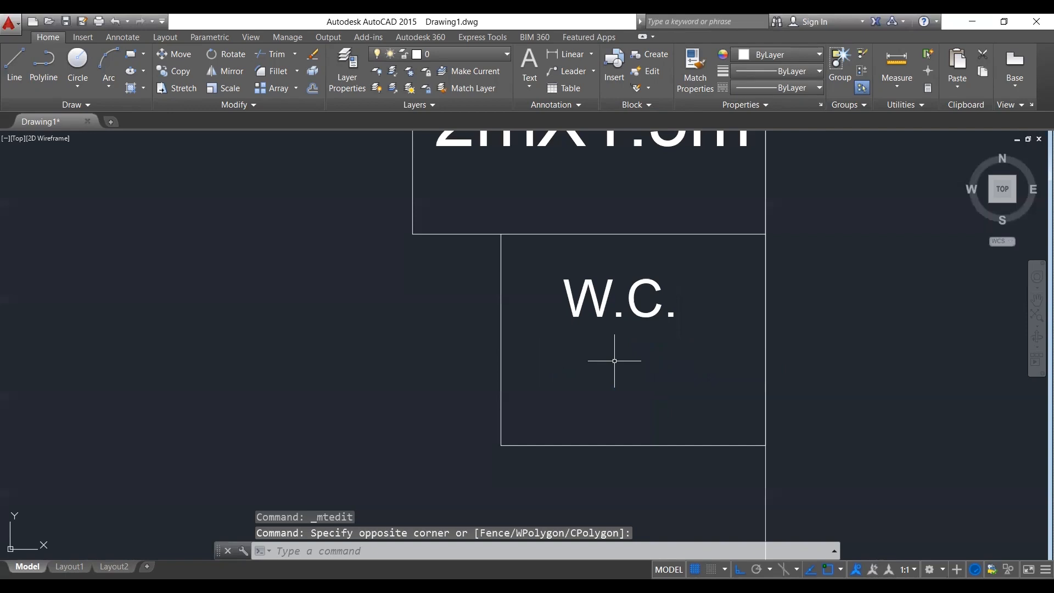
Paste the 1.5mX1.2m text below the W.C. label and scale it by a factor of 0.8.
key("ctrl+v")
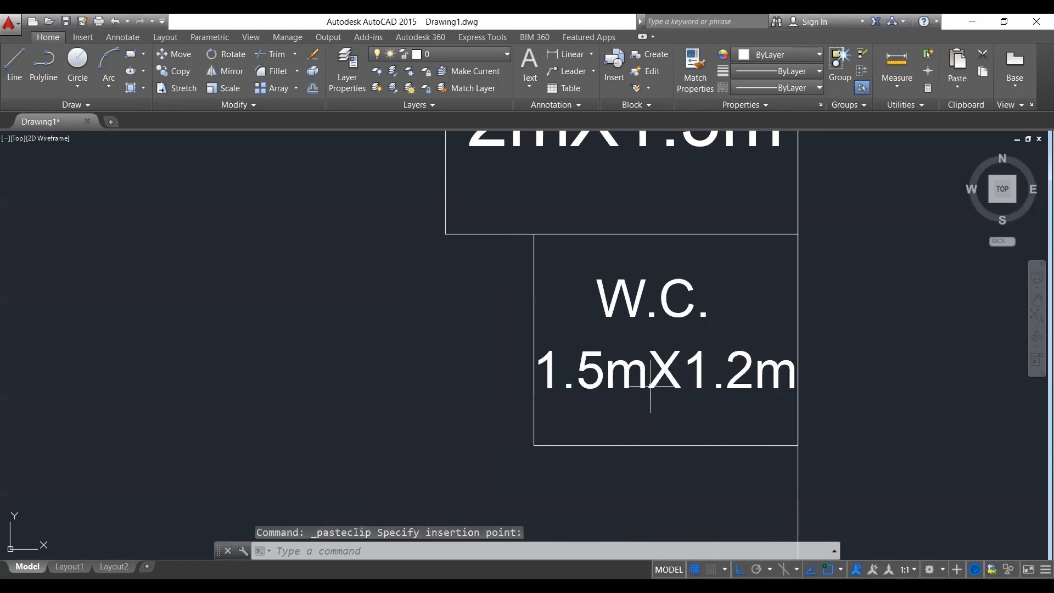
left_click(647, 377)
left_click(643, 377)
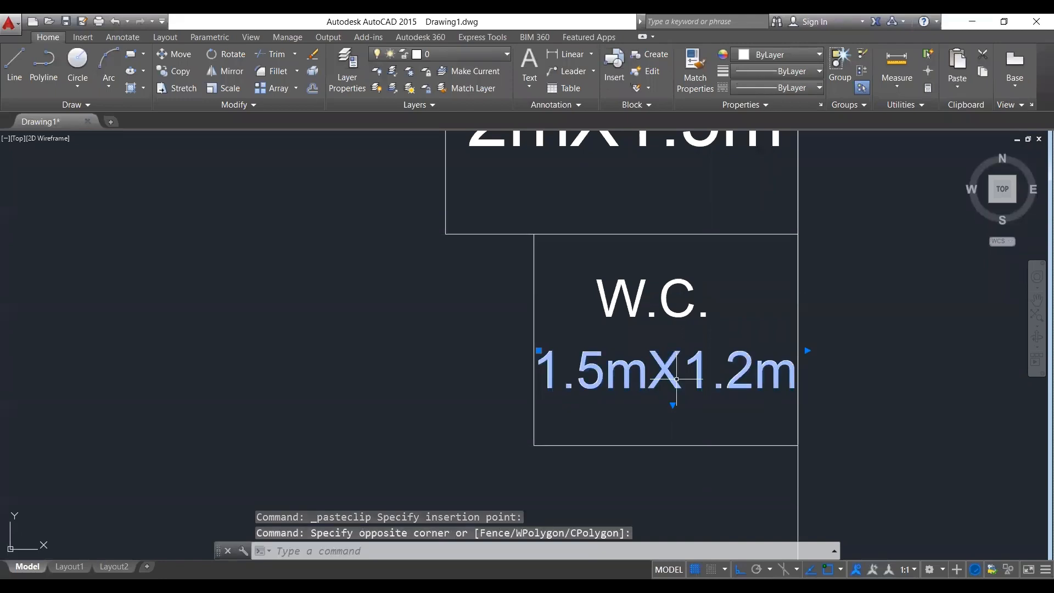
type("sc")
key("Return")
left_click(663, 368)
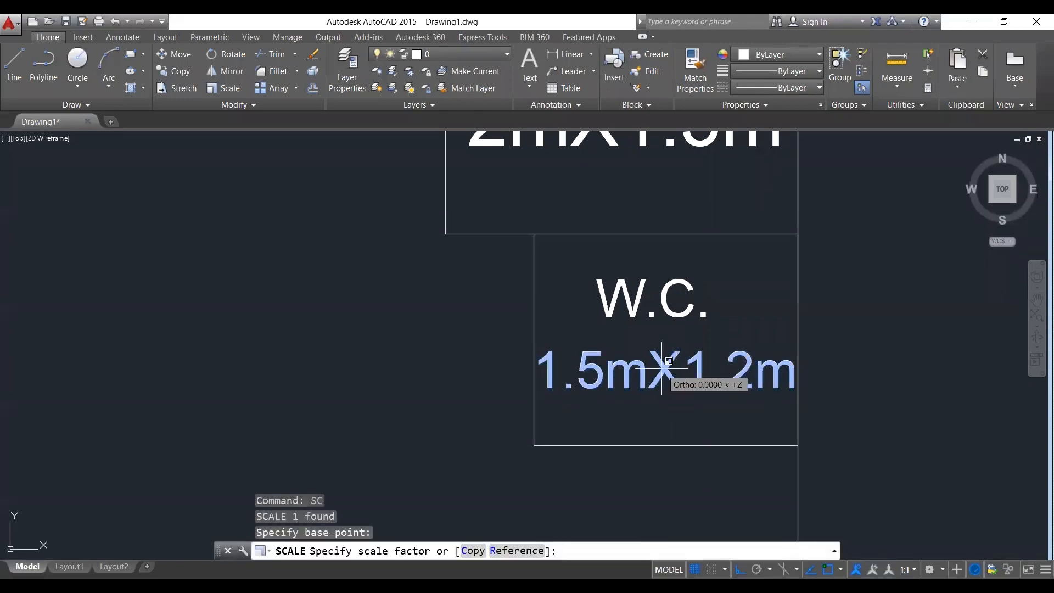
type("0.8")
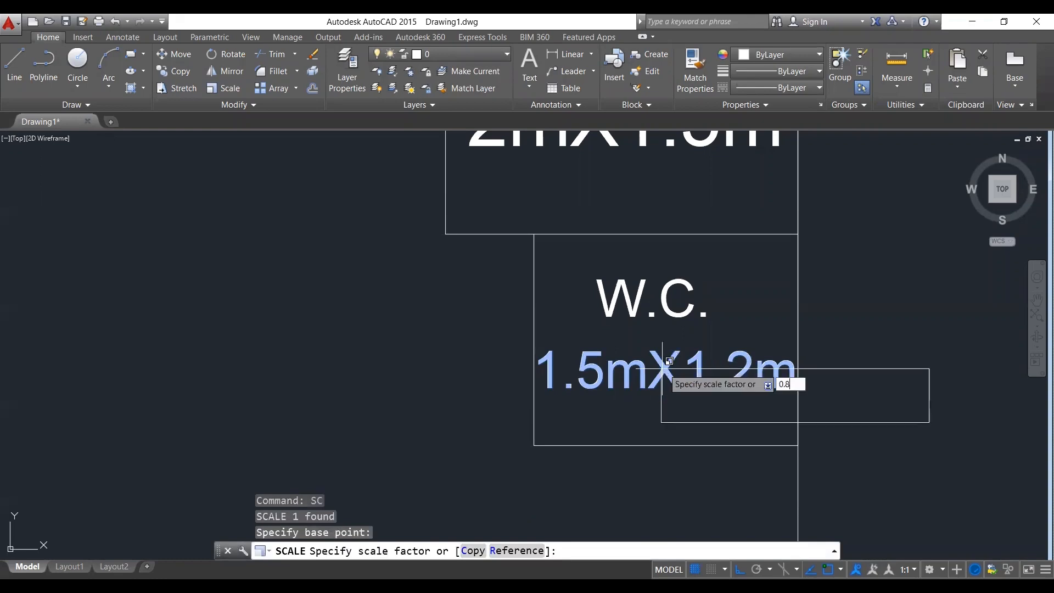
key("Return")
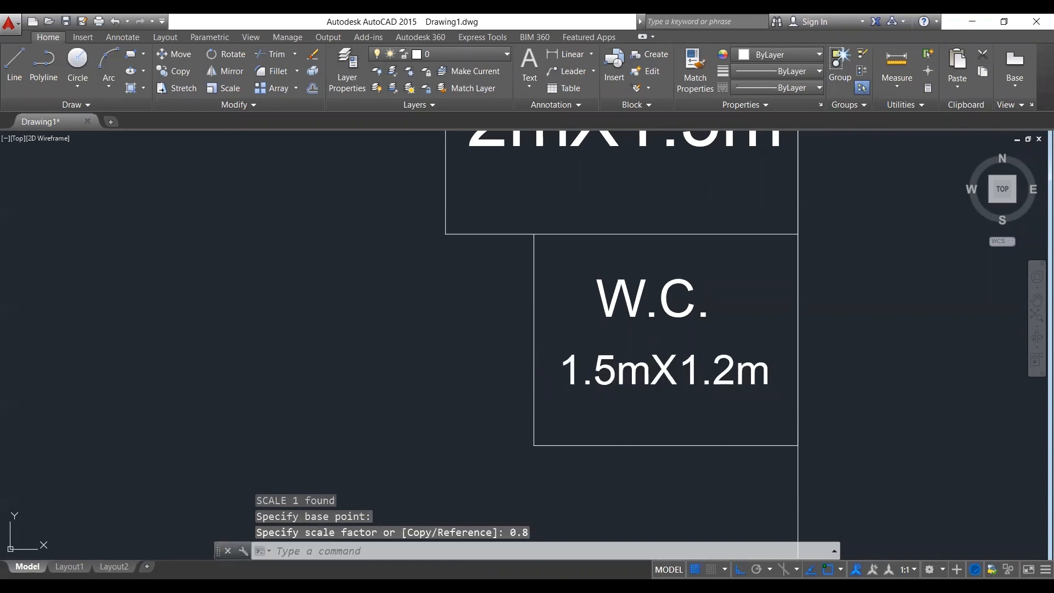
Reposition the reduced 1.5mX1.2m text and the W.C. label so both sit centred inside the smaller rectangle.
key("ctrl+v")
scroll(748, 388, "down", 7)
scroll(772, 366, "up", 5)
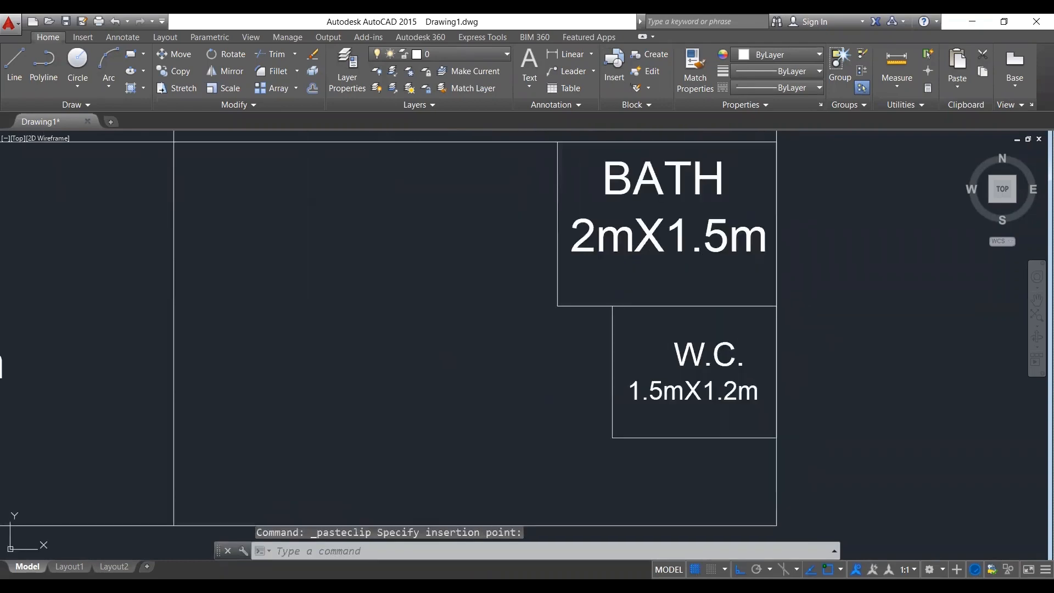
double_click(772, 366)
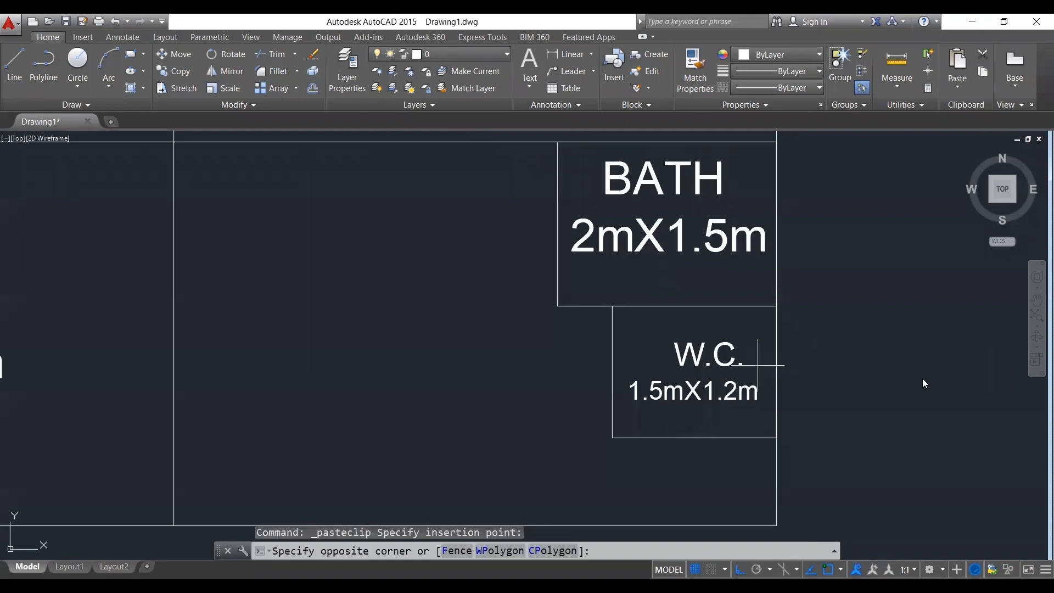
key("Escape")
scroll(758, 365, "down", 6)
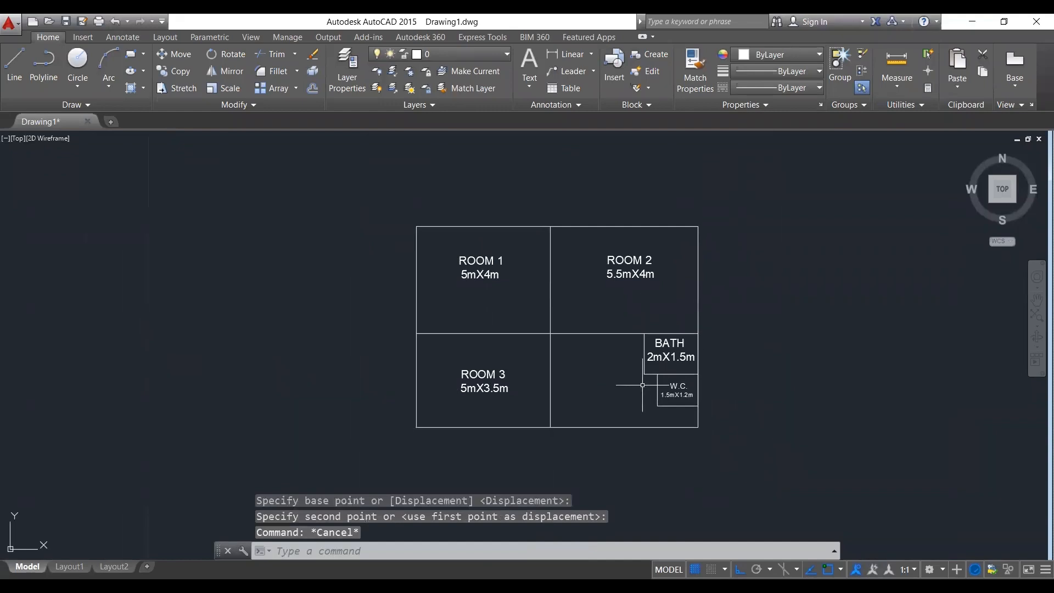
scroll(598, 387, "up", 2)
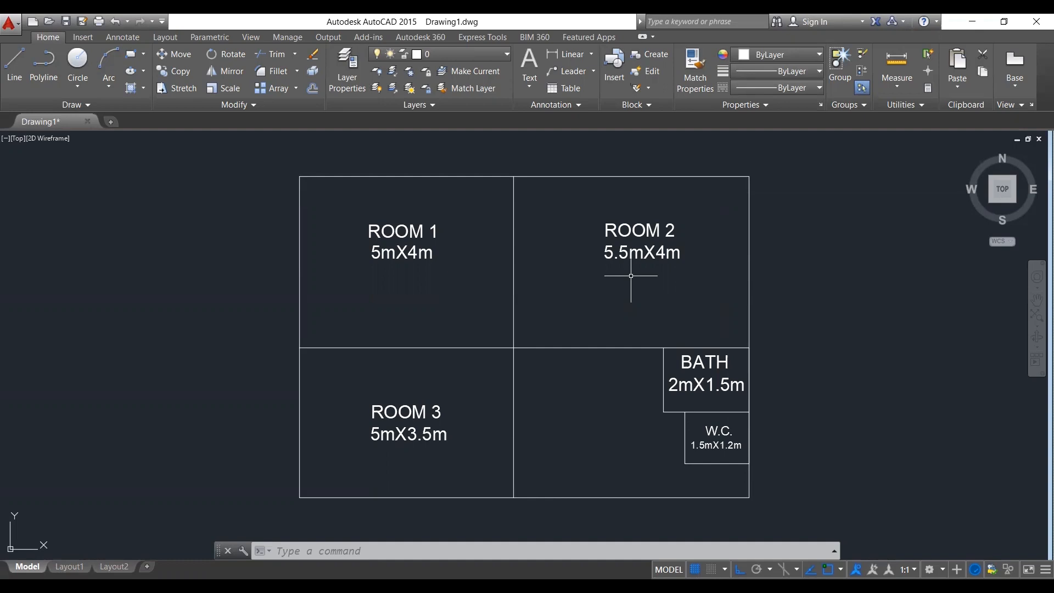
Draw a freehand rectangle about 3.97 by 2.48 units in the empty area west of the floor plan.
scroll(631, 276, "down", 2)
middle_click_drag(346, 294, 558, 309)
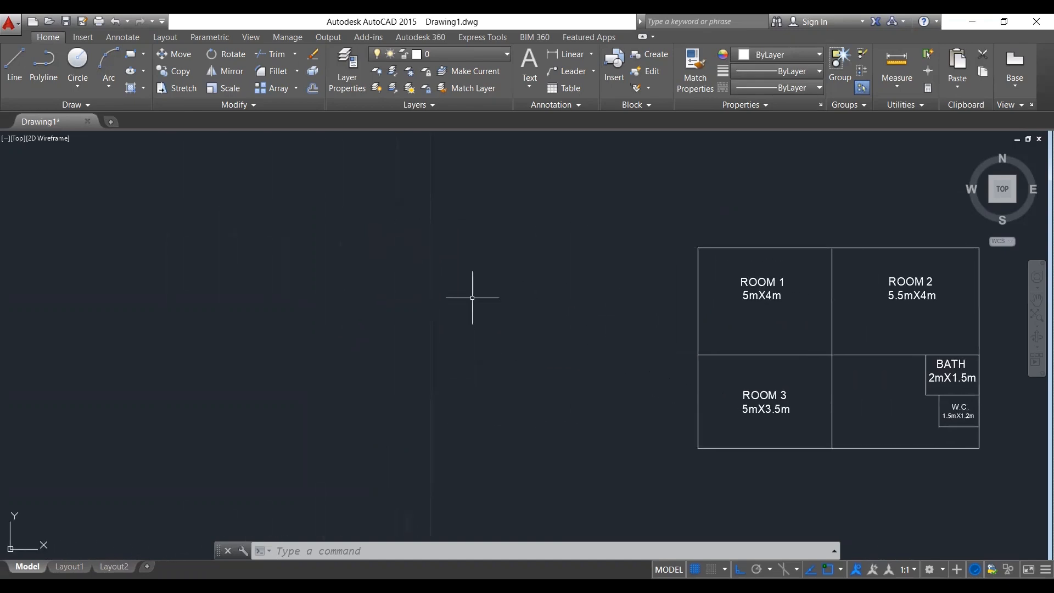
scroll(576, 321, "down", 4)
scroll(554, 341, "down", 4)
scroll(549, 346, "up", 12)
middle_click_drag(584, 314, 522, 313)
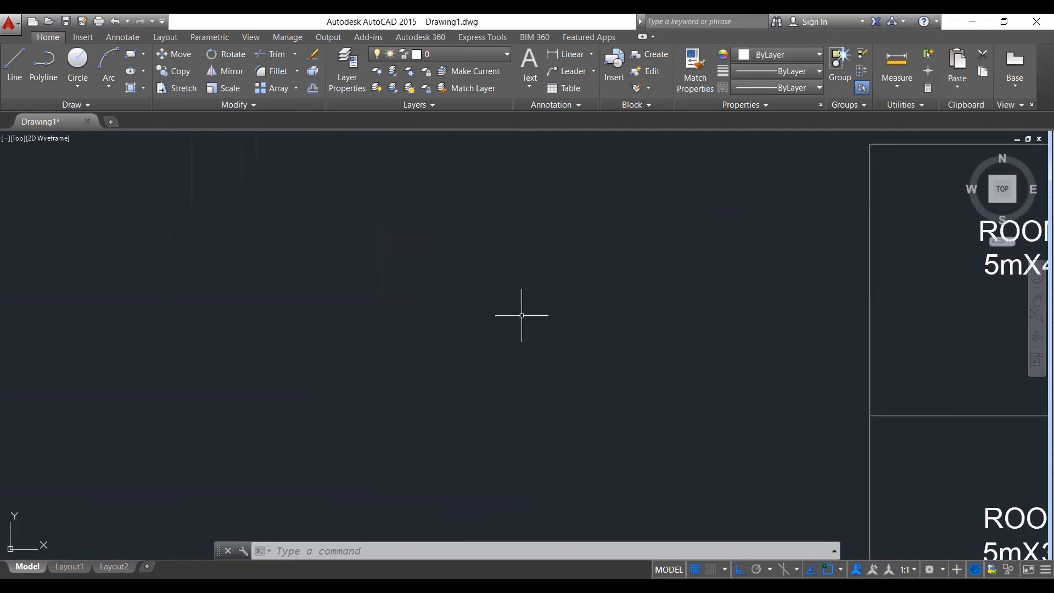
type("EW")
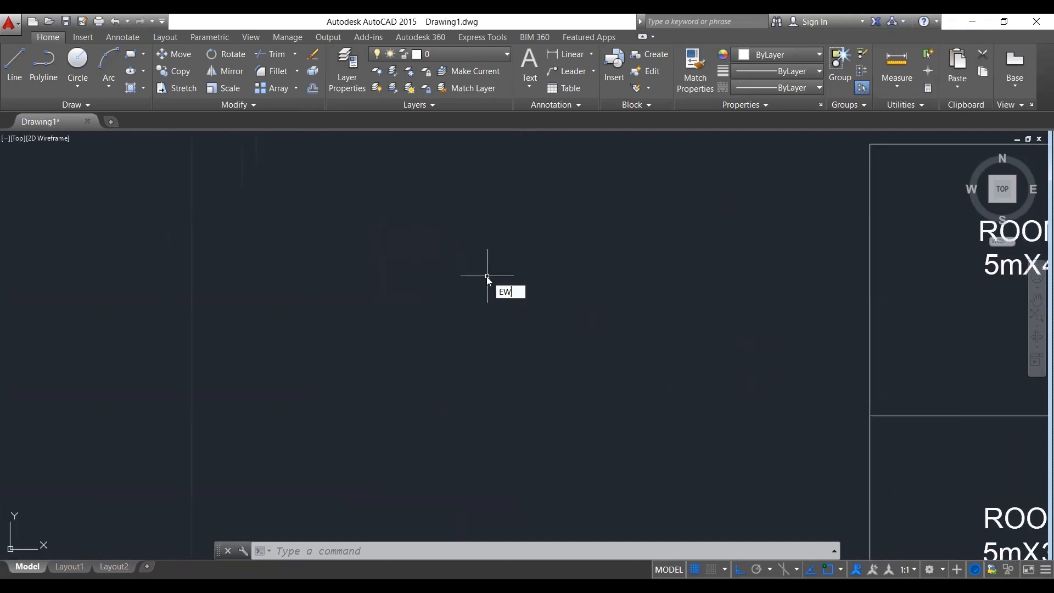
key("BackSpace")
key("BackSpace")
type("REC")
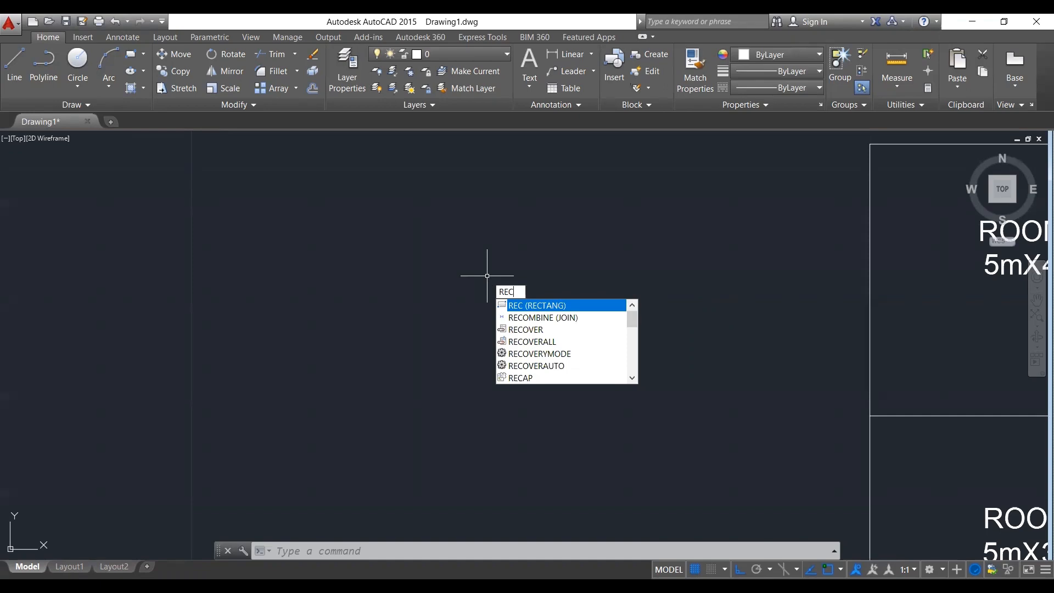
key("Escape")
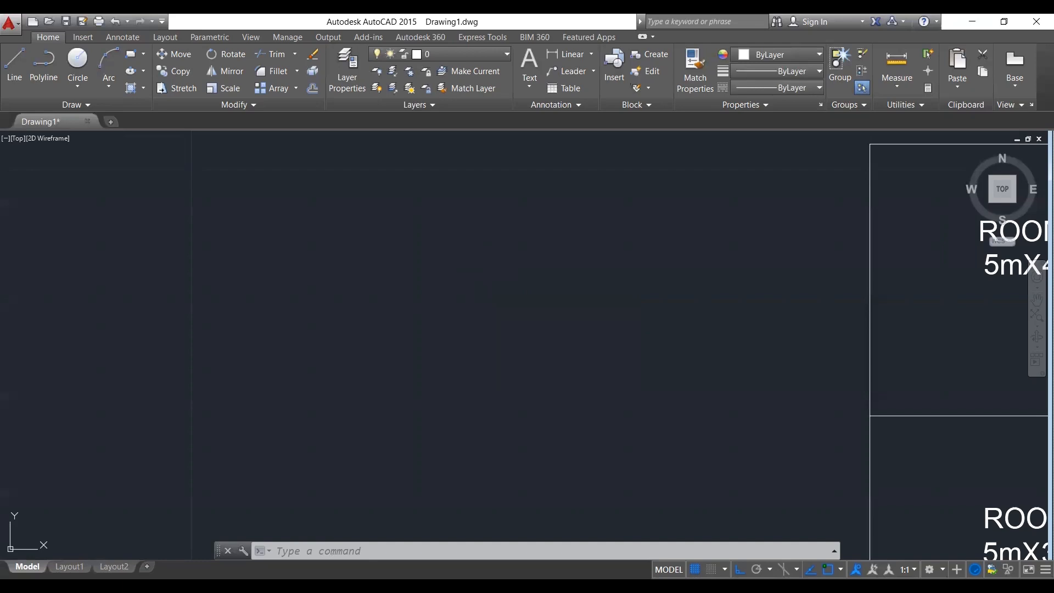
key("Return")
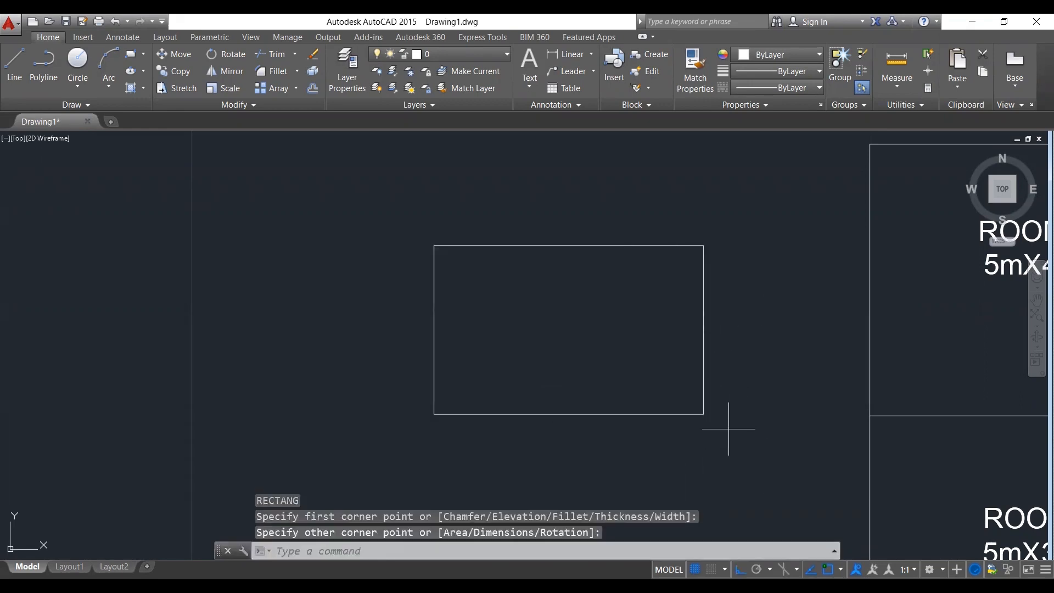
Check the width and height of the freehand rectangle at its upper-right corner grip.
left_click(730, 430)
left_click(675, 275)
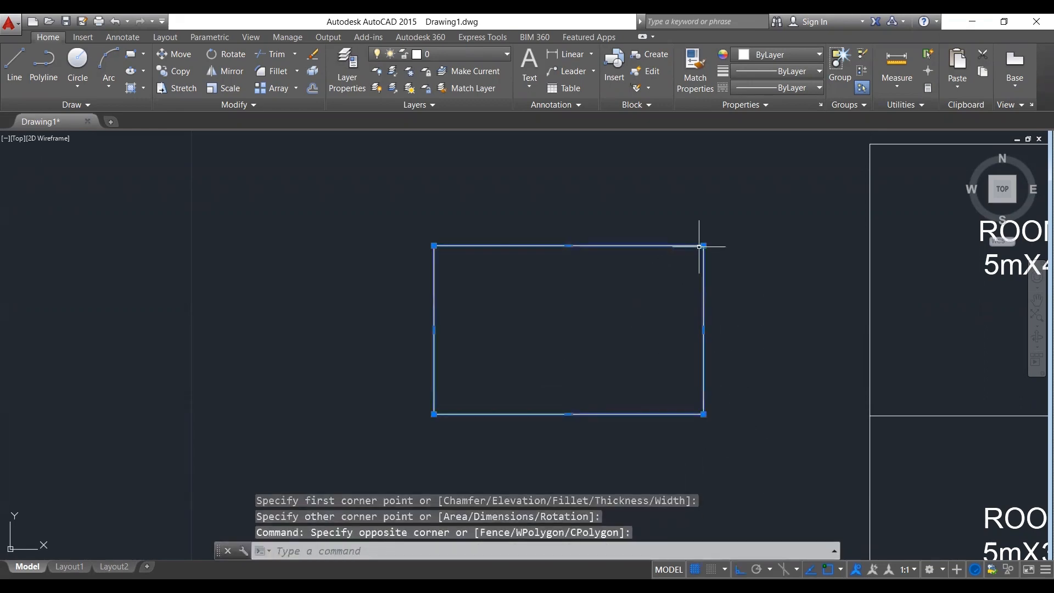
mouse_move(703, 247)
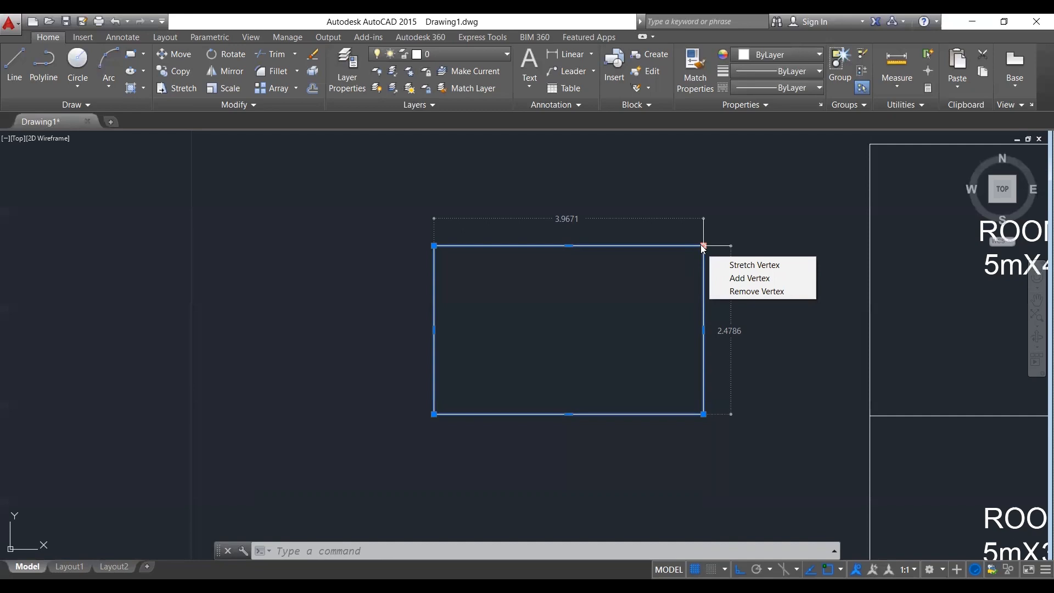
key("Escape")
key("Escape")
key("Escape")
Delete the freehand rectangle beside the floor plan.
left_click(716, 407)
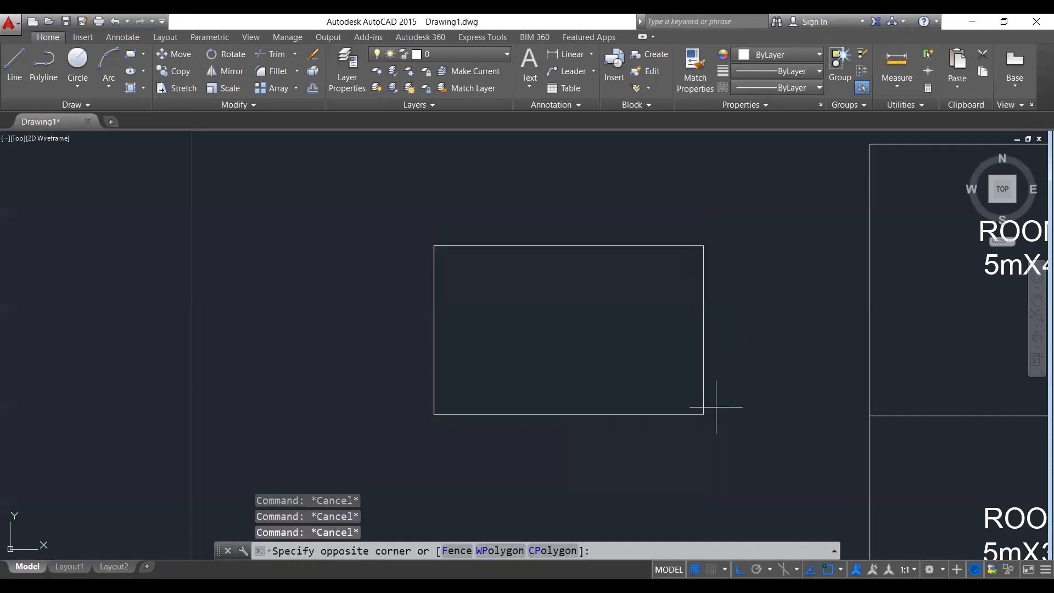
left_click(648, 315)
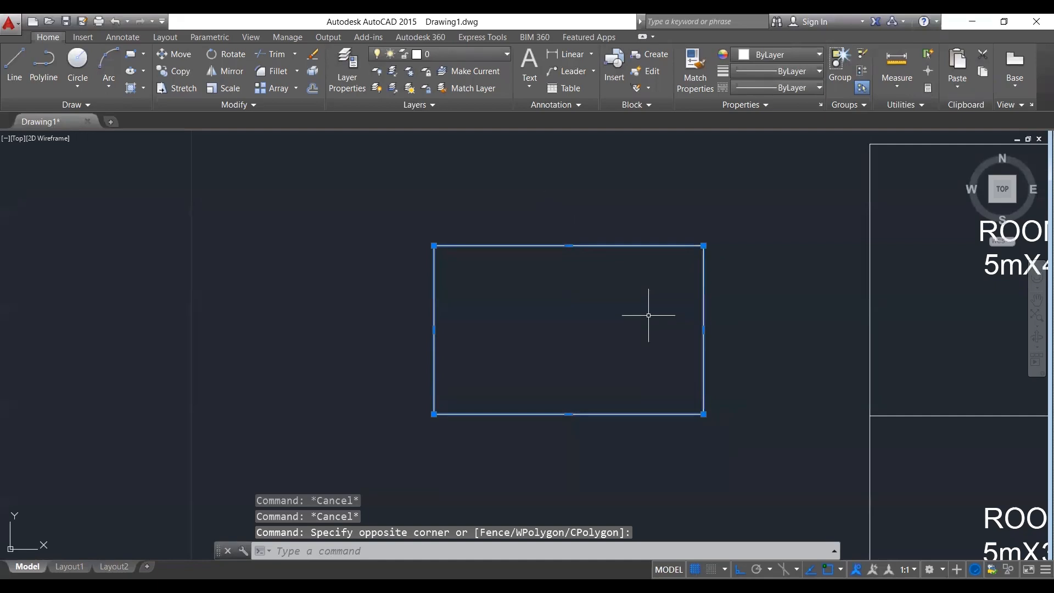
key("Delete")
type("REC")
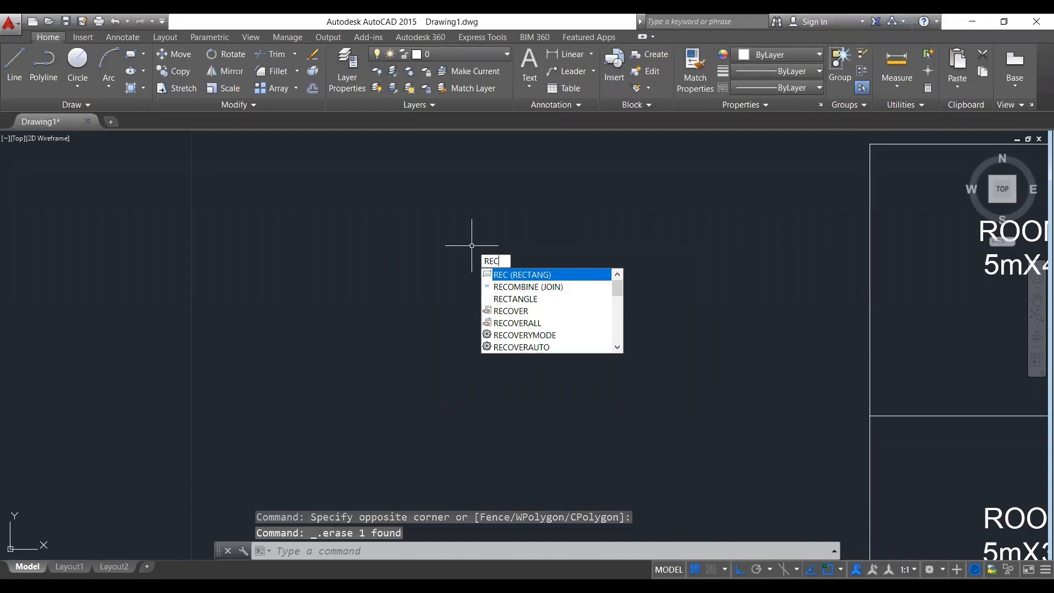
key("Return")
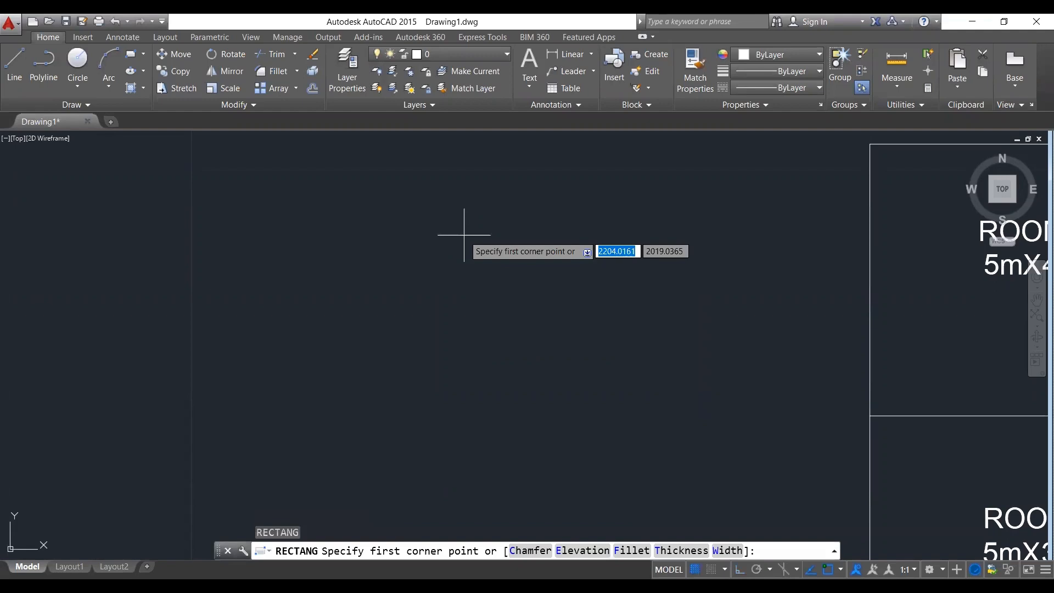
left_click(400, 201)
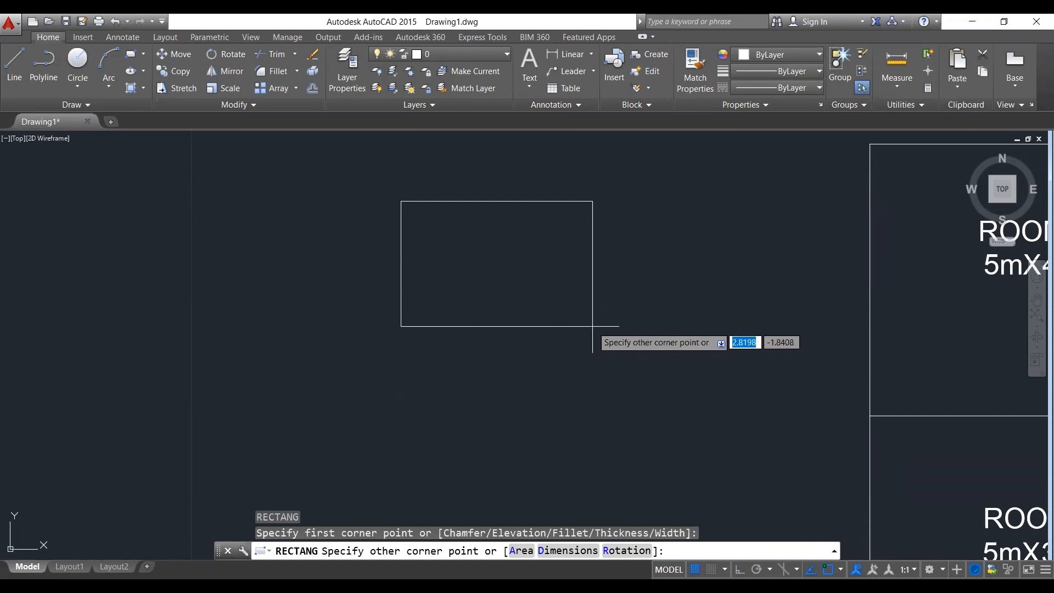
key("Escape")
scroll(766, 306, "down", 1)
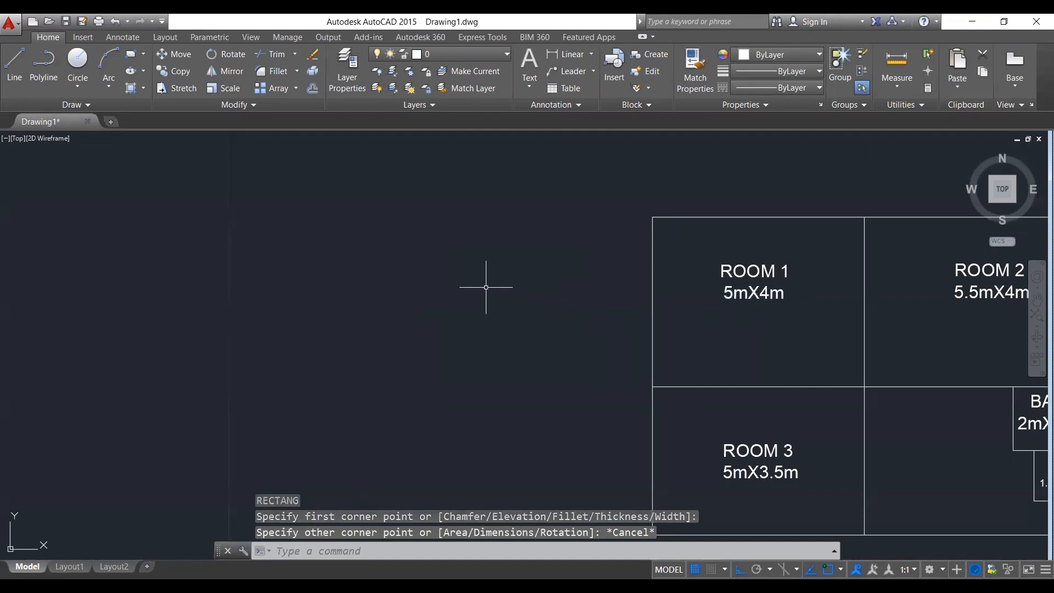
Draw a rectangle 5 units wide and 4 units high in the empty area beside the floor plan.
type("REC")
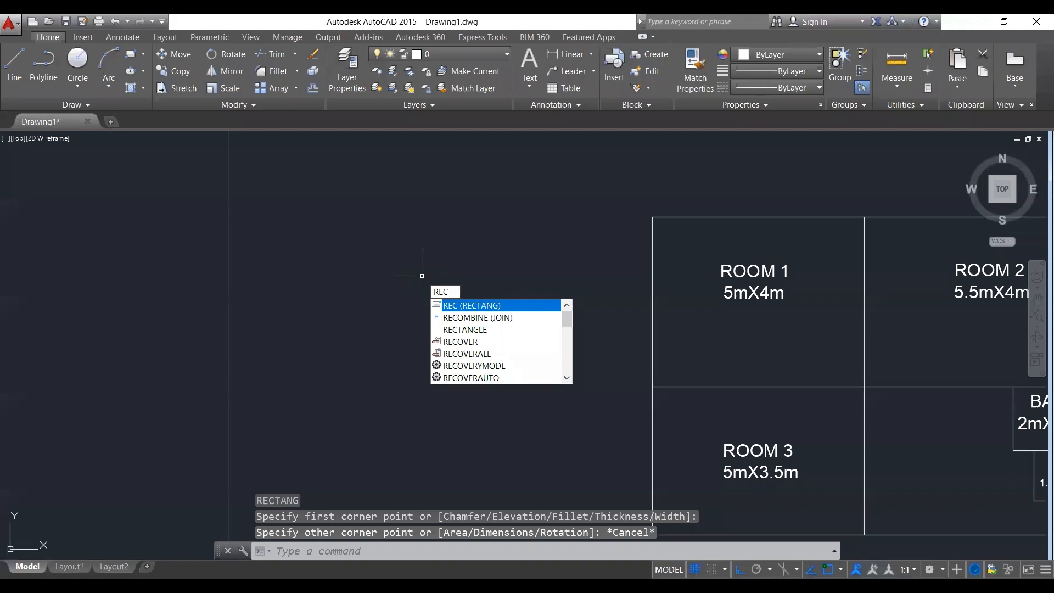
key("Return")
left_click(351, 242)
type("5")
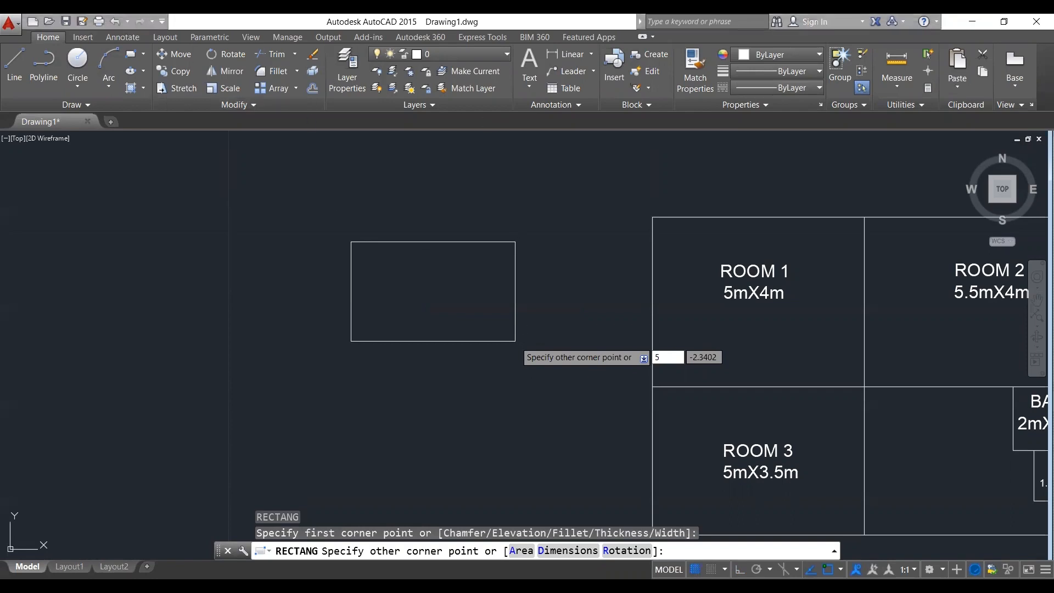
key("BackSpace")
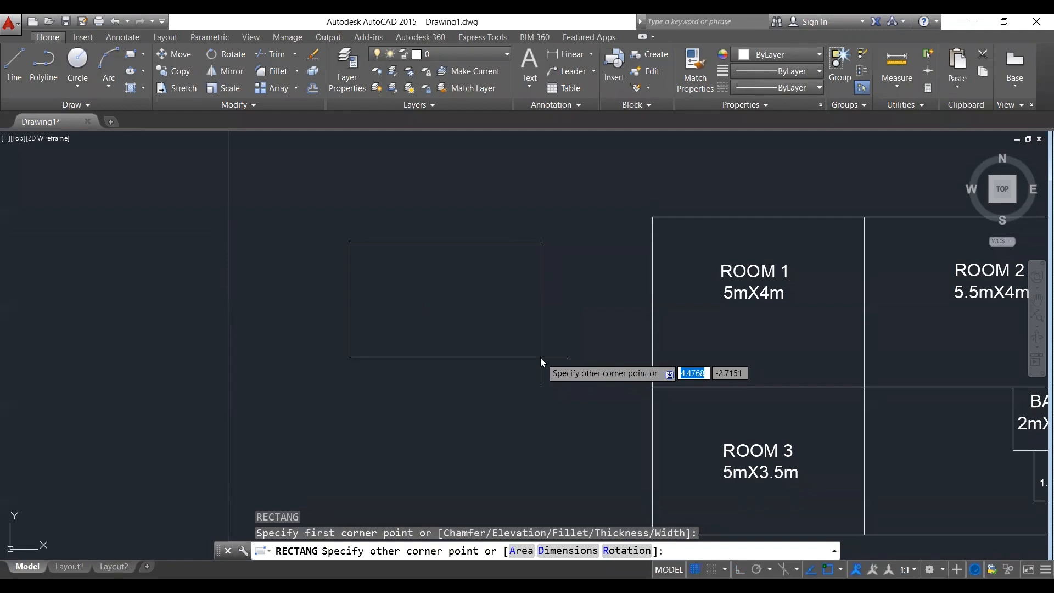
type("5")
key("Tab")
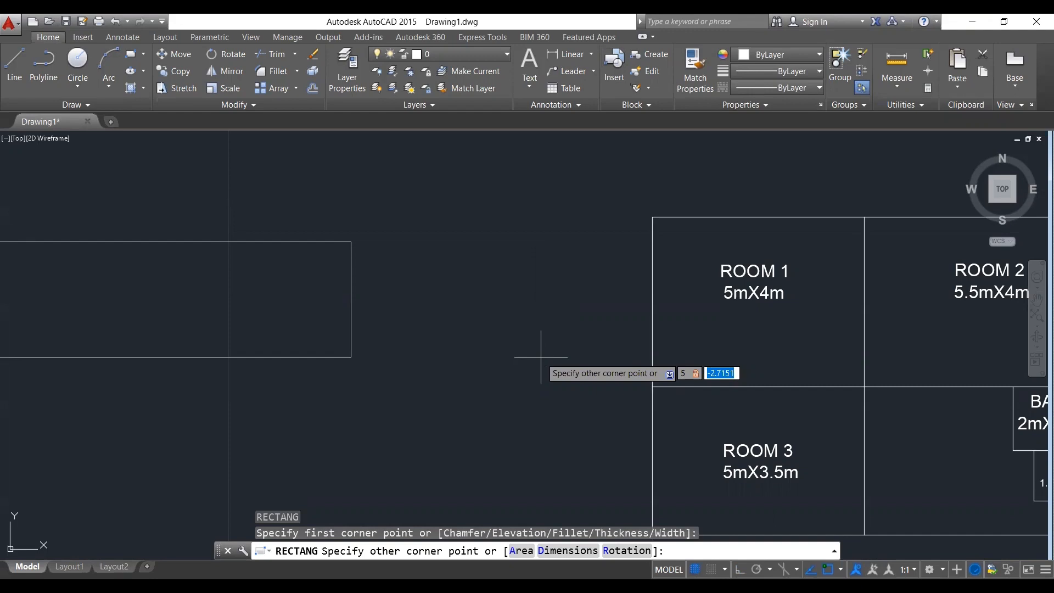
type("4")
key("Return")
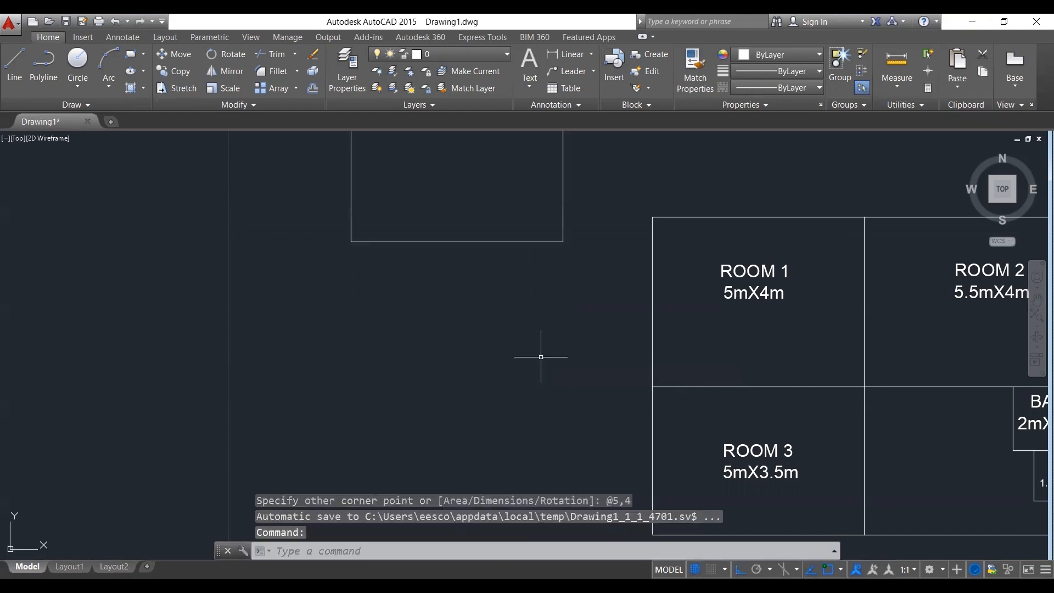
middle_click_drag(536, 329, 568, 475)
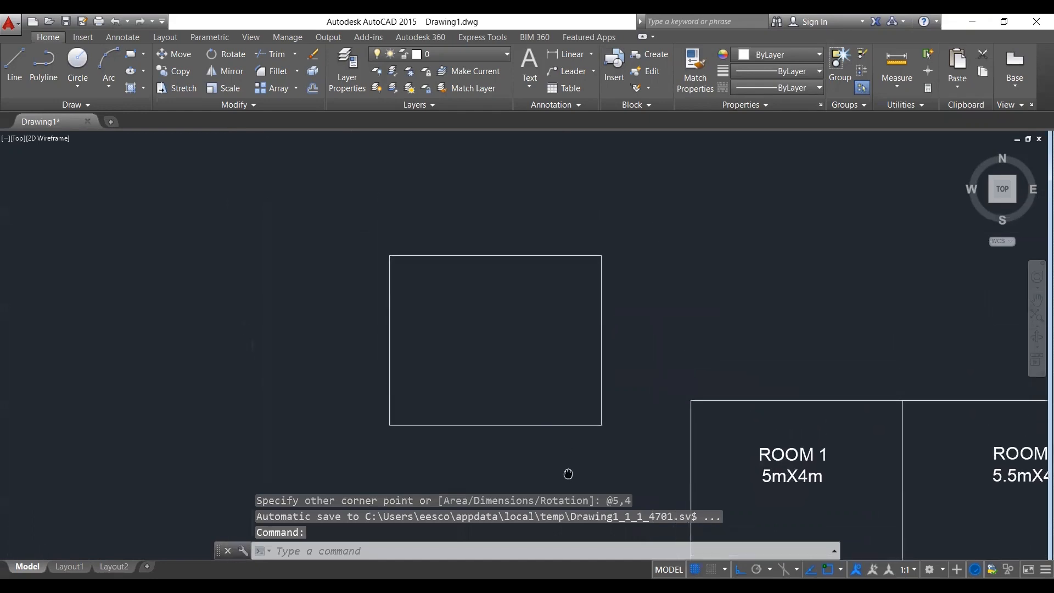
left_click(470, 255)
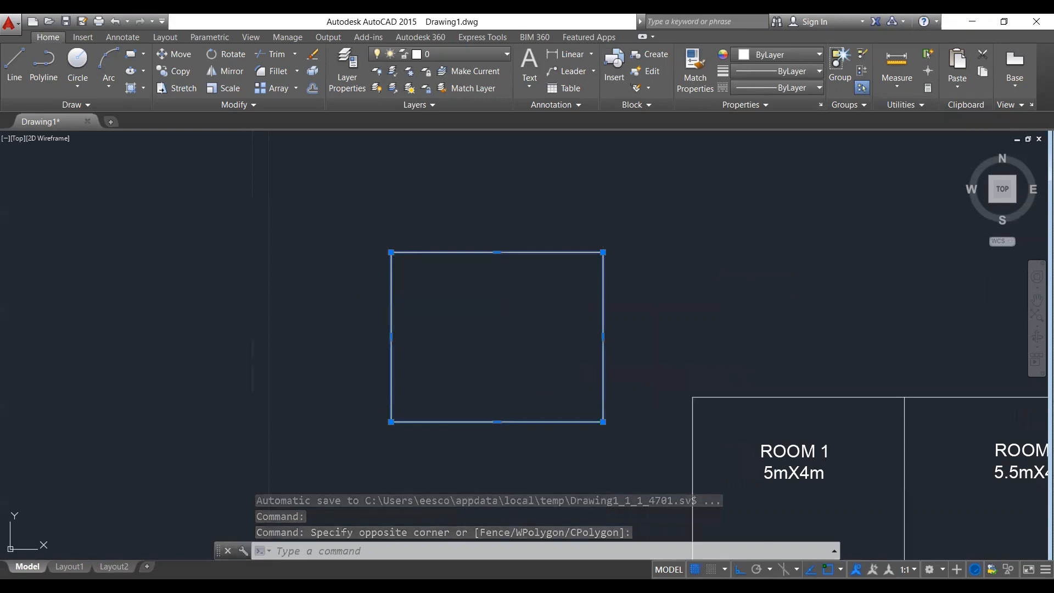
key("Escape")
key("Escape")
key("Escape")
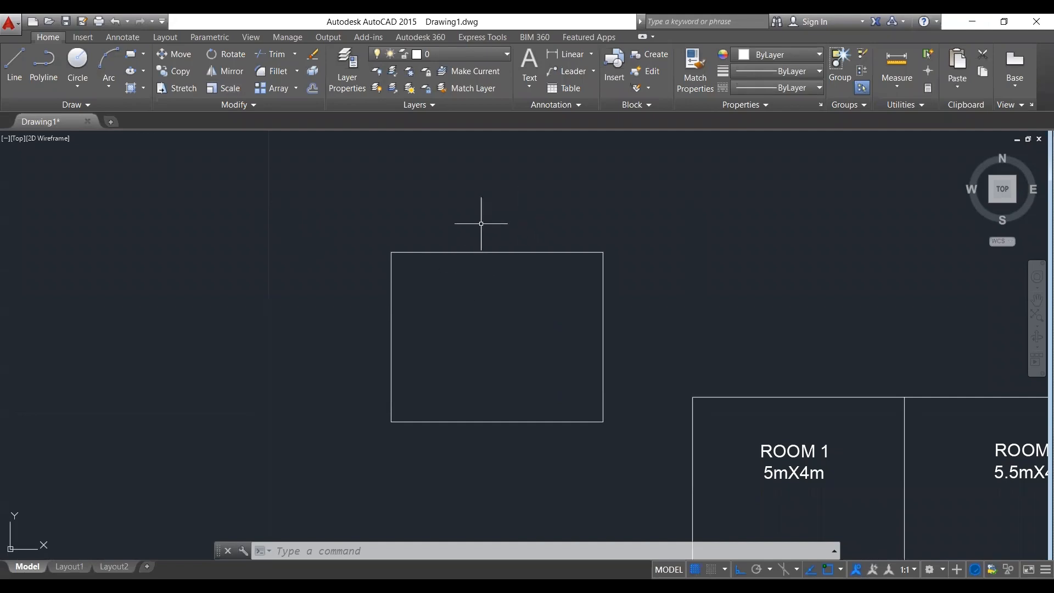
Add linear dimensions to the top and left sides of the new rectangle.
type("DLI")
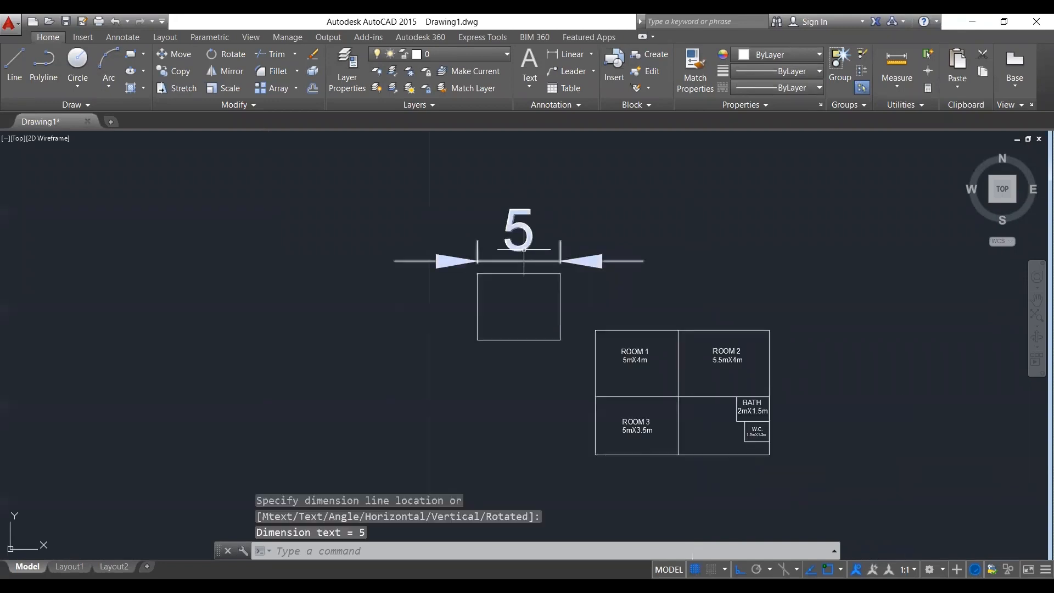
scroll(508, 291, "up", 4)
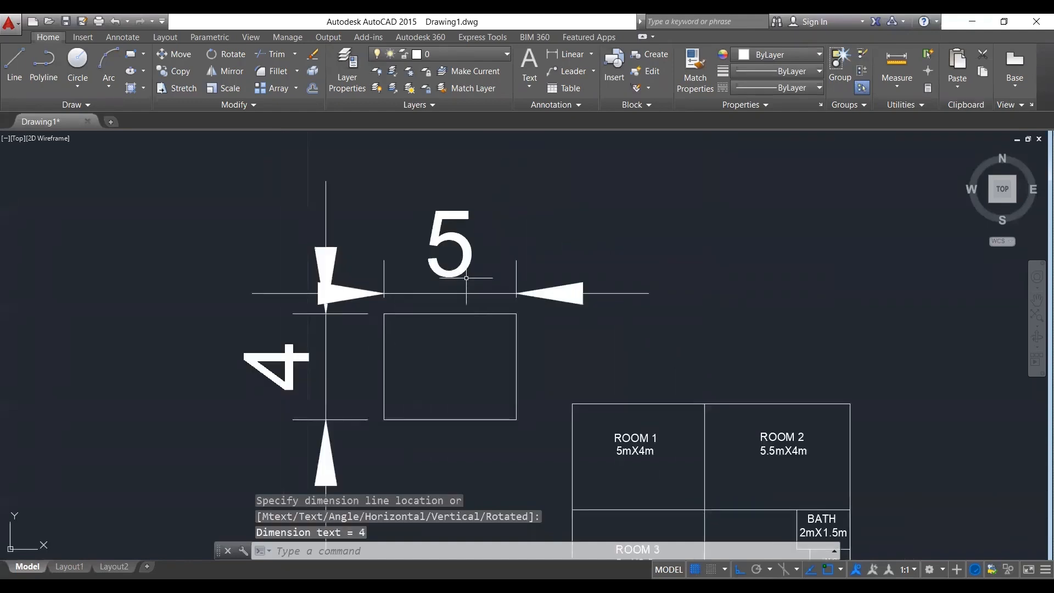
Delete both linear dimensions from the new rectangle.
left_click(364, 335)
left_click(304, 242)
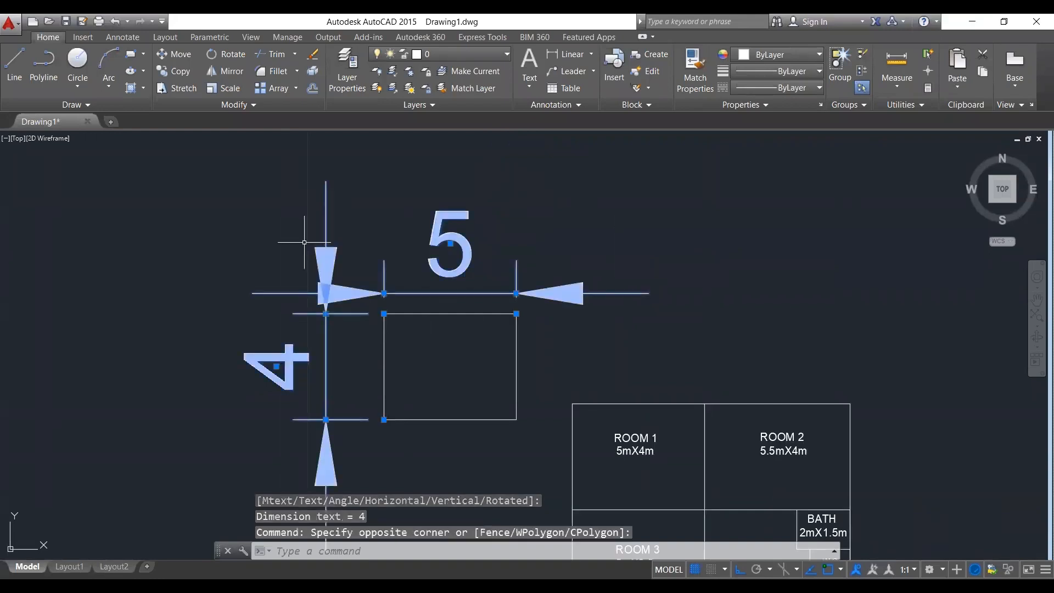
key("Delete")
scroll(648, 258, "up", 2)
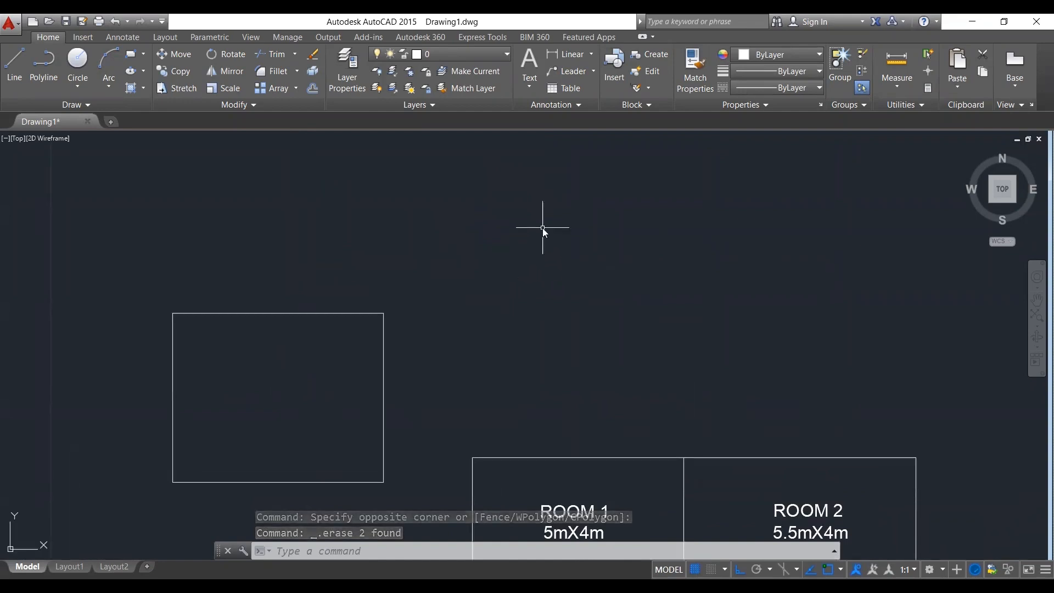
Draw a rectangle 3.5 units wide and 1.5 units high in the empty area above the floor plan.
type("REC")
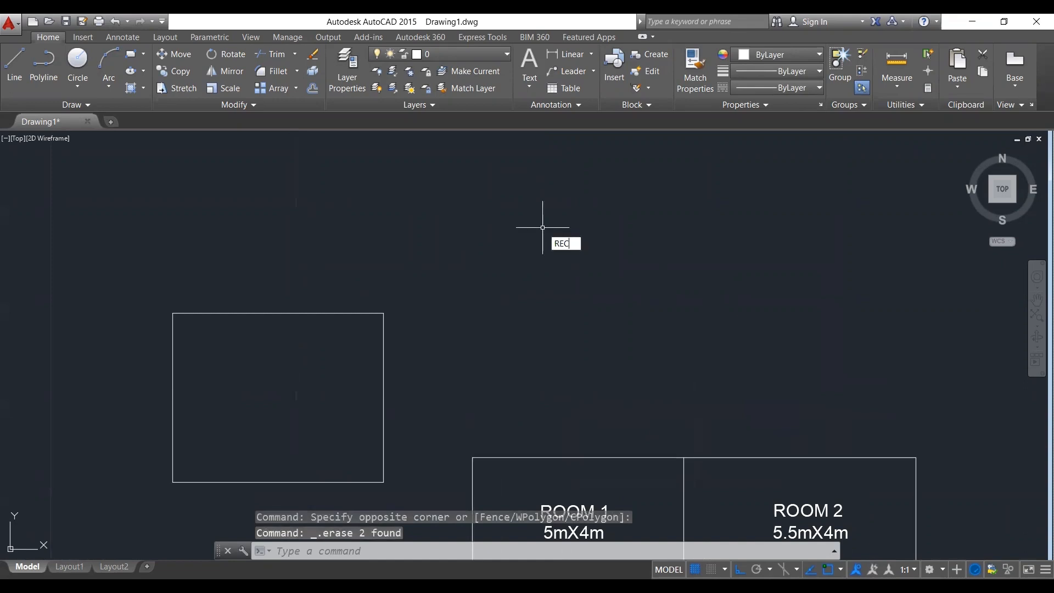
key("Return")
left_click(512, 227)
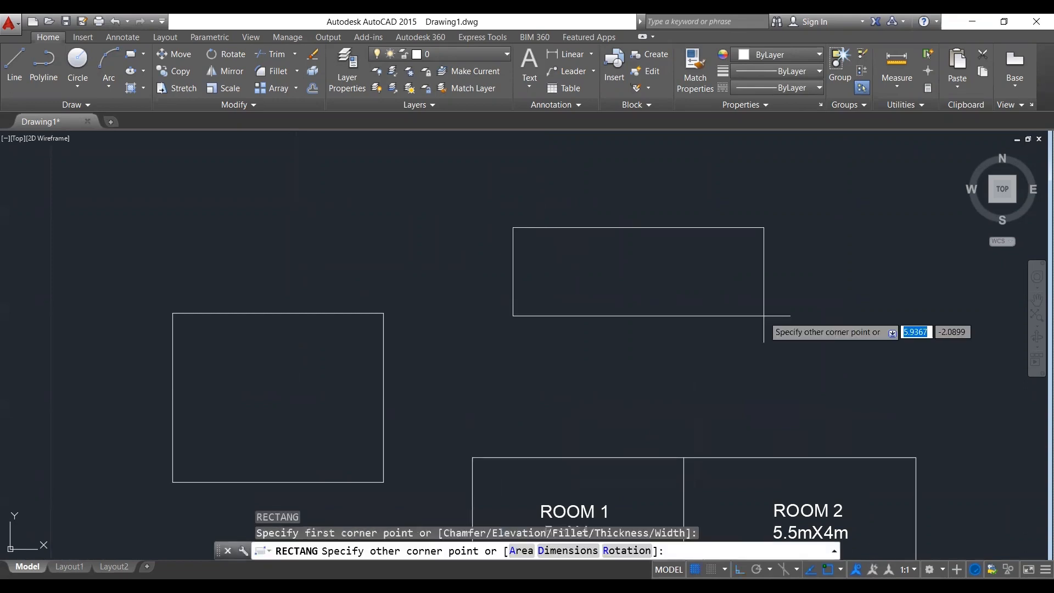
type("3.5")
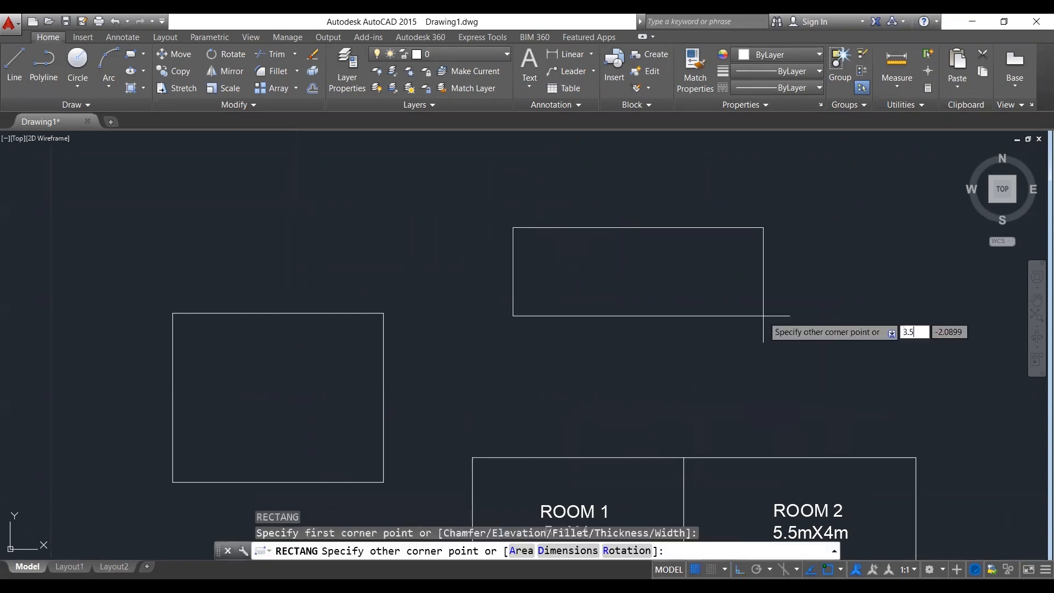
type(",1.5")
key("Return")
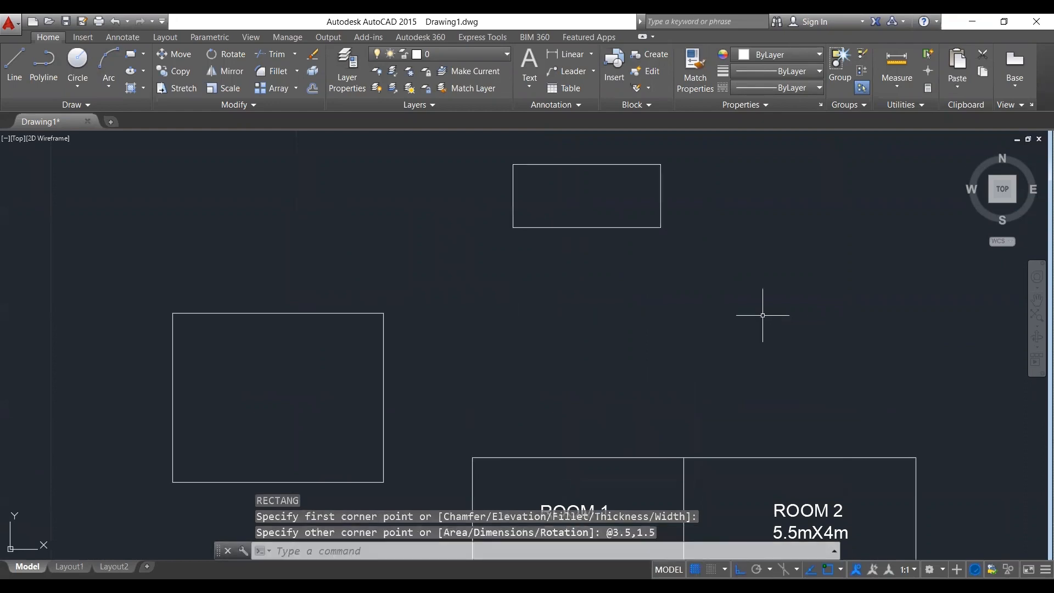
Add linear dimensions to the width and height of the new small rectangle above the floor plan.
scroll(624, 172, "up", 4)
middle_click_drag(598, 192, 597, 277)
scroll(518, 269, "down", 2)
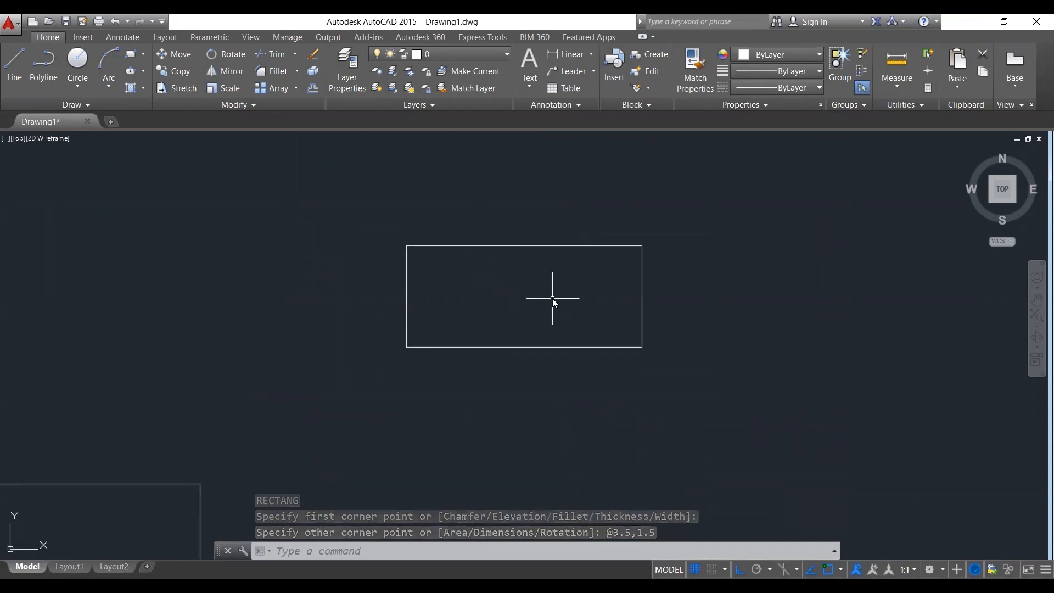
type("DLI")
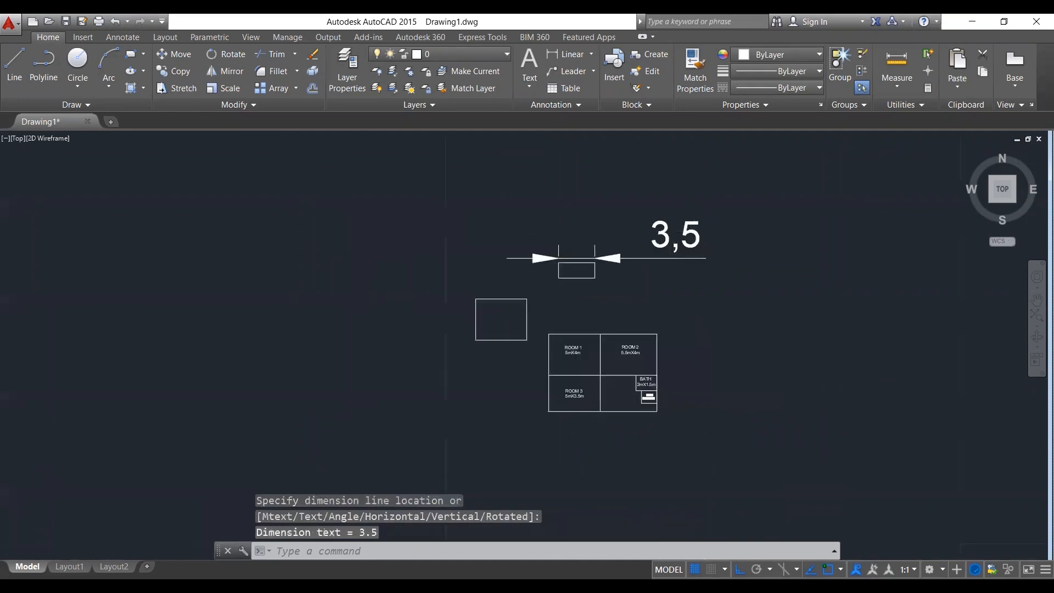
scroll(705, 227, "up", 2)
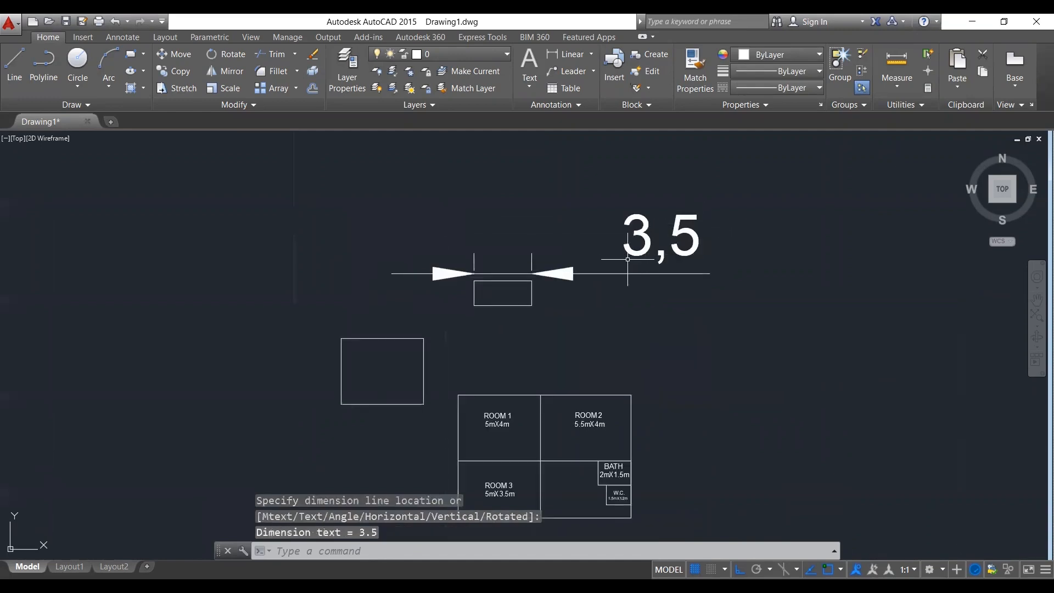
scroll(496, 287, "up", 2)
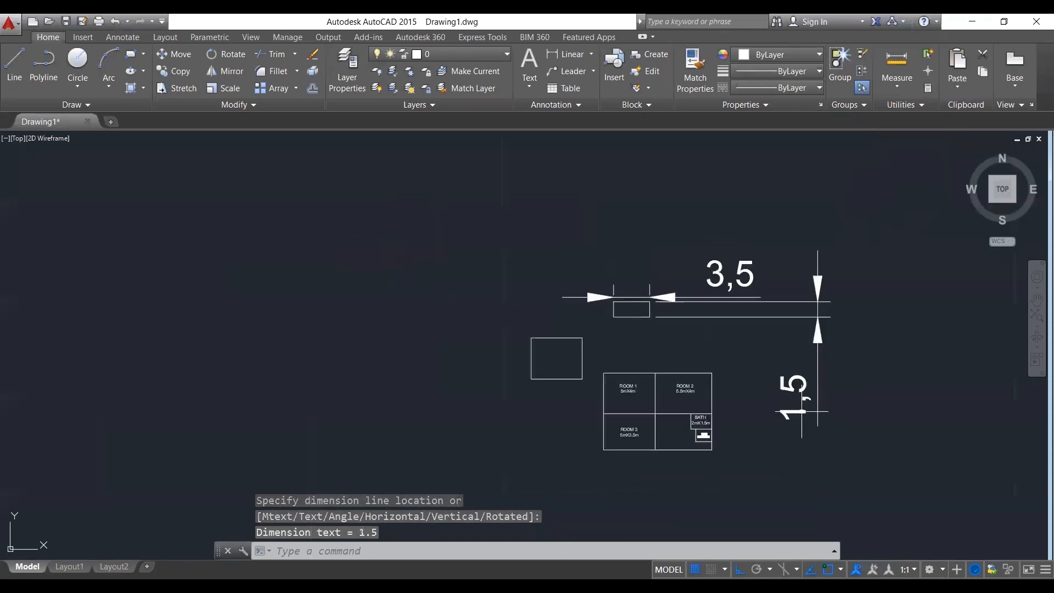
Delete both linear dimensions from the small rectangle.
left_click(827, 414)
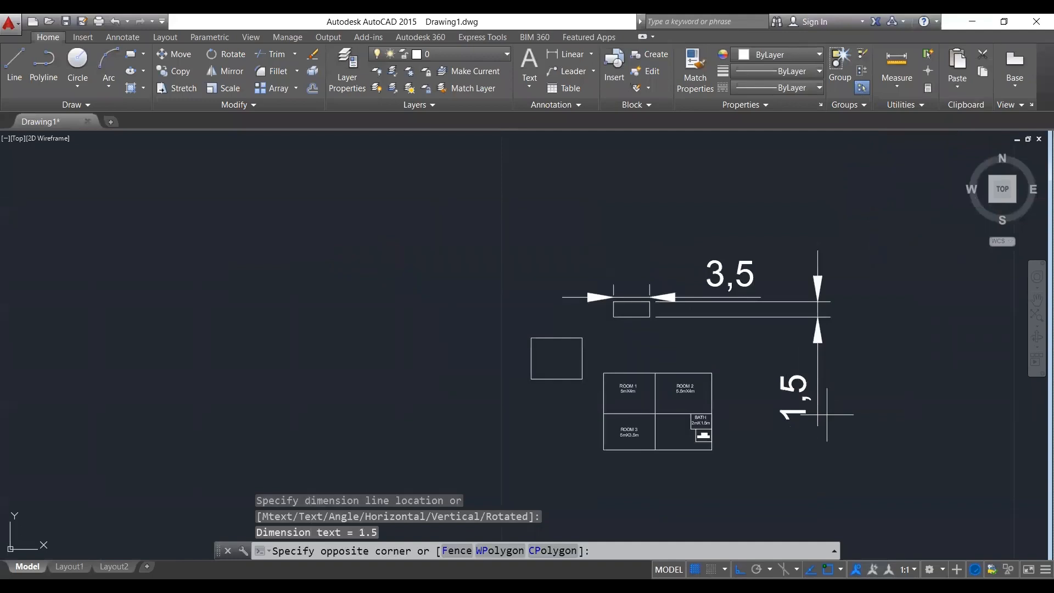
scroll(653, 420, "up", 5)
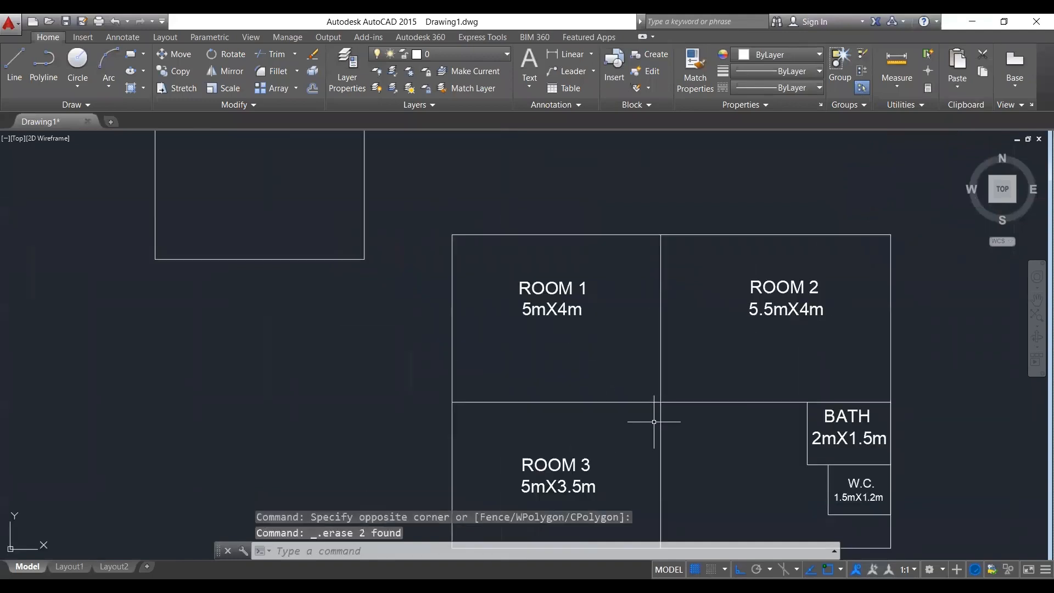
mouse_move(647, 385)
middle_mouse_down()
mouse_move(633, 395)
mouse_move(624, 385)
middle_mouse_up()
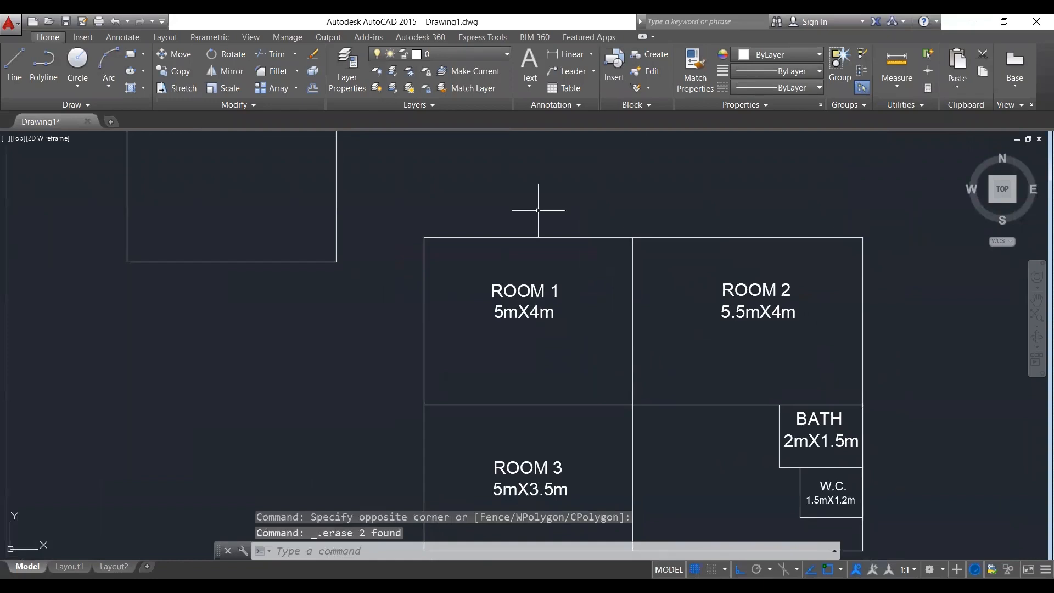
scroll(478, 270, "down", 4)
scroll(623, 251, "up", 4)
middle_click_drag(322, 362, 465, 310)
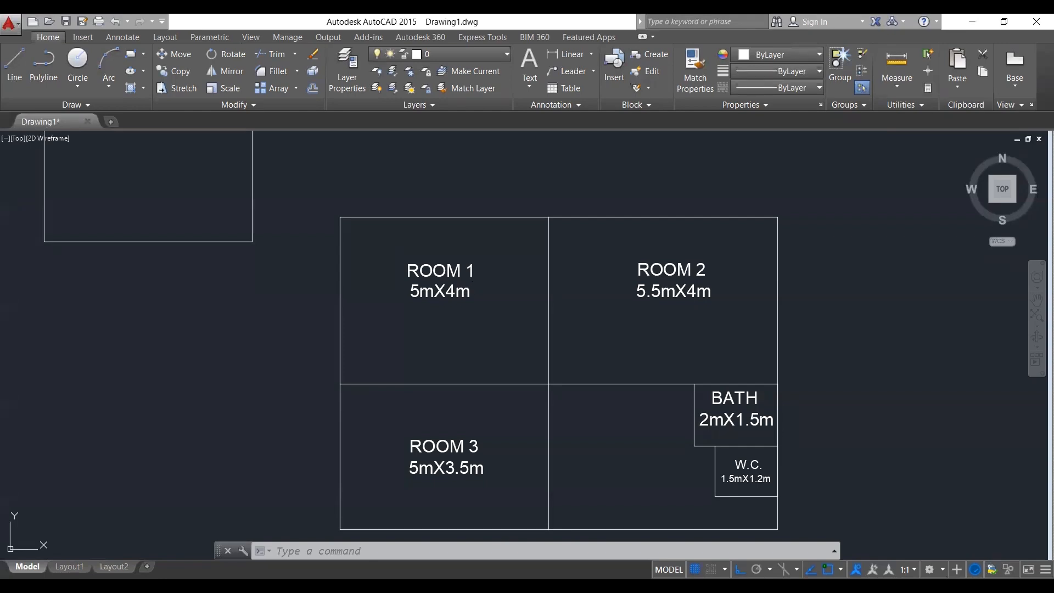
scroll(471, 388, "down", 2)
middle_click_drag(457, 295, 492, 341)
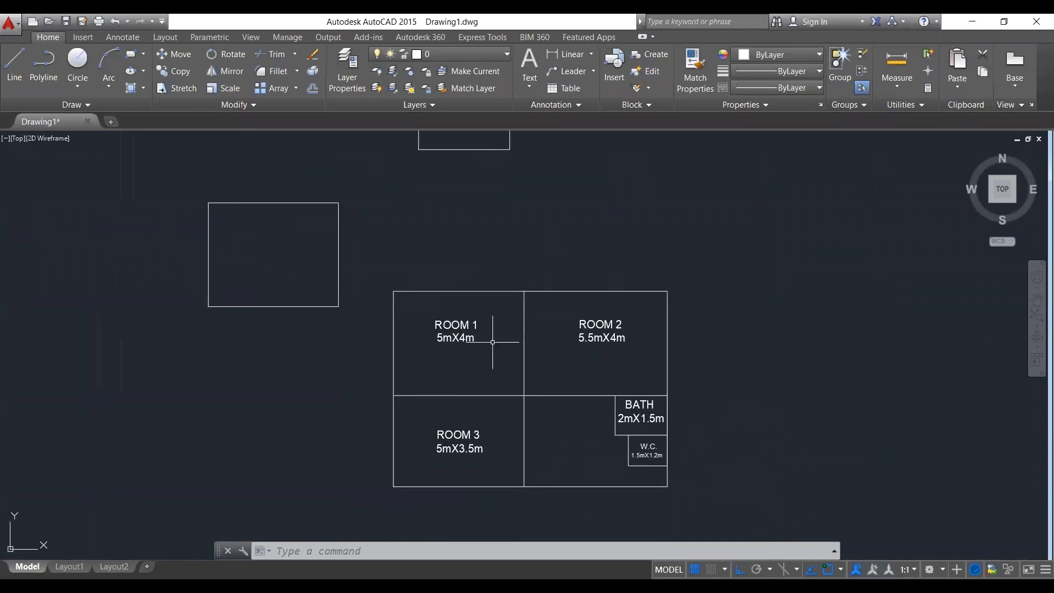
middle_click_drag(499, 254, 507, 274)
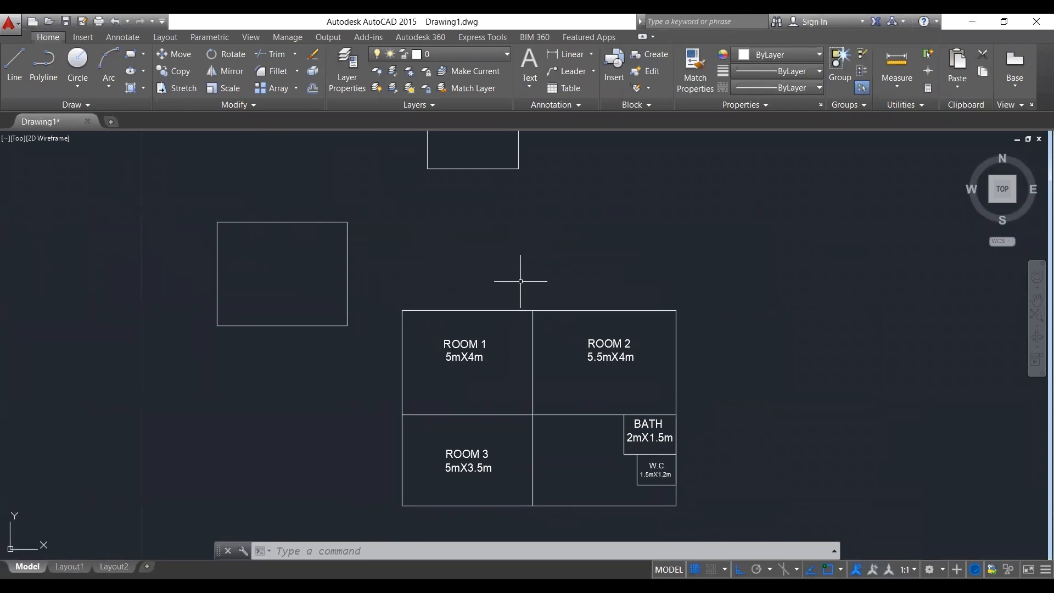
Open the ISO-25 dimension style for modification through the DIMSTYLE command.
type("DIM")
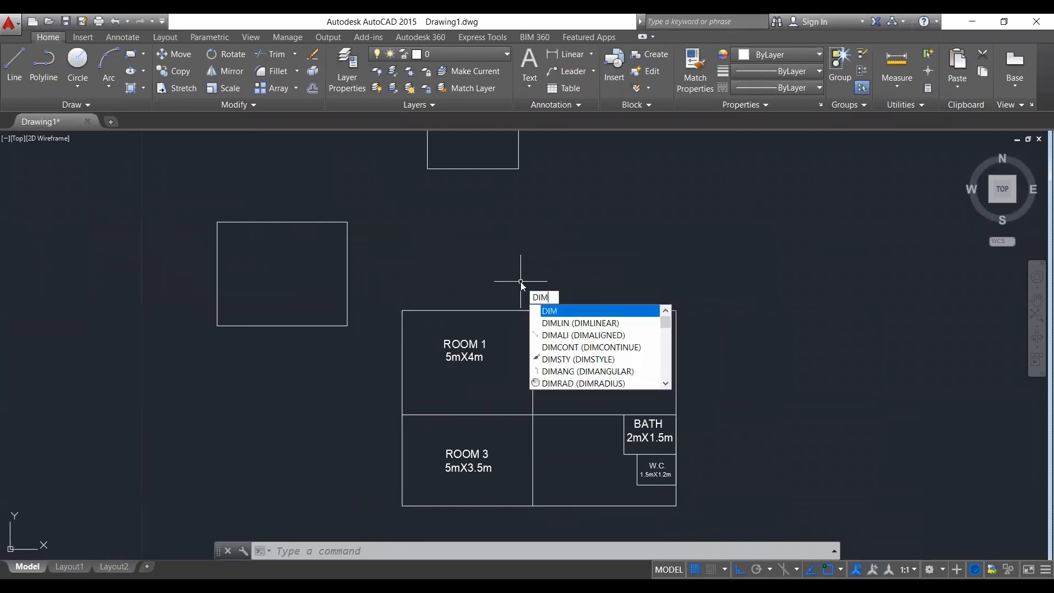
type("S")
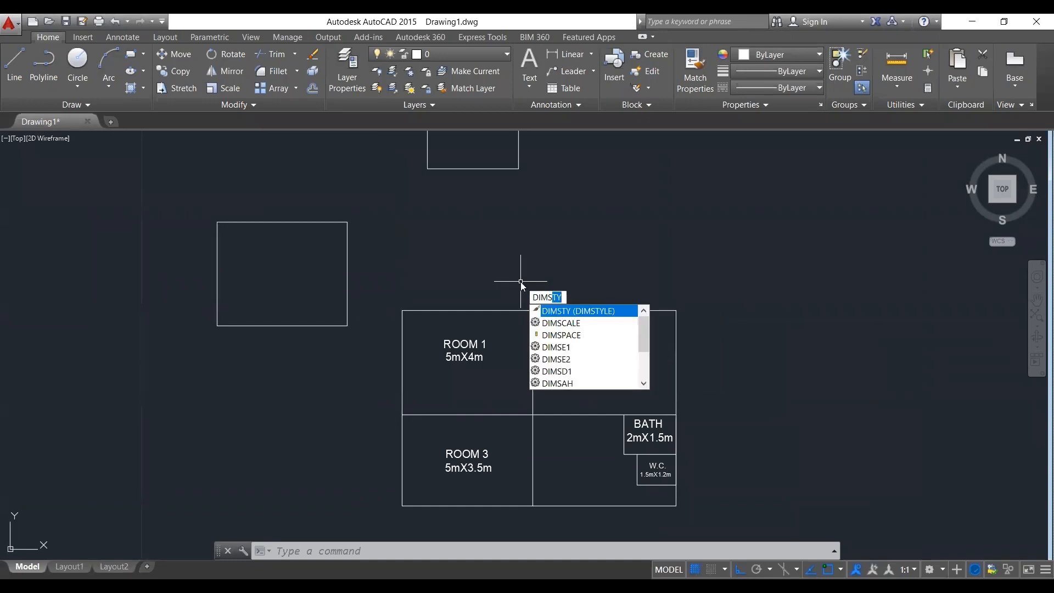
type("TY")
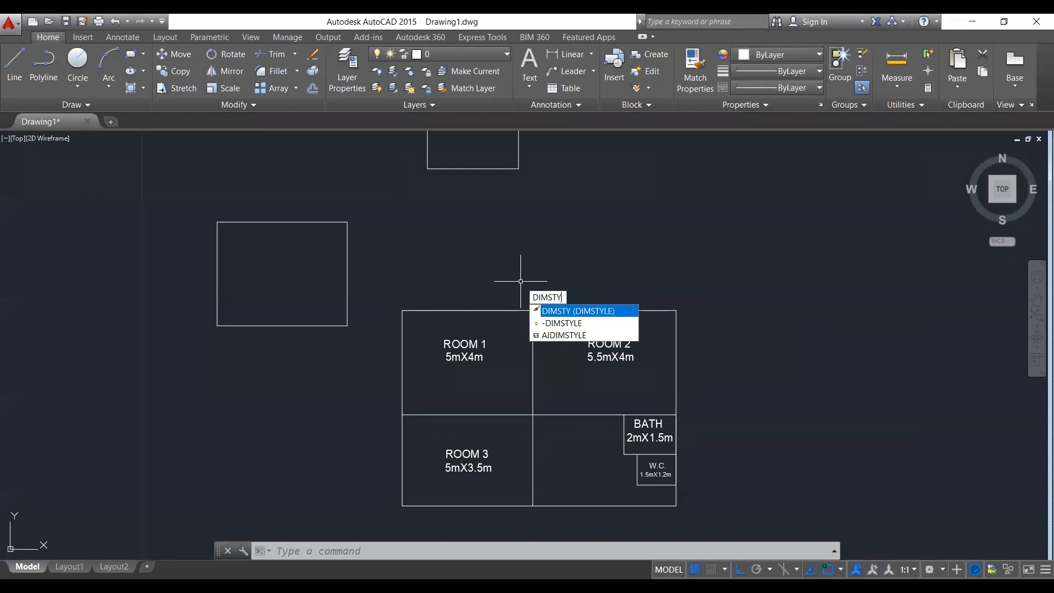
key("Return")
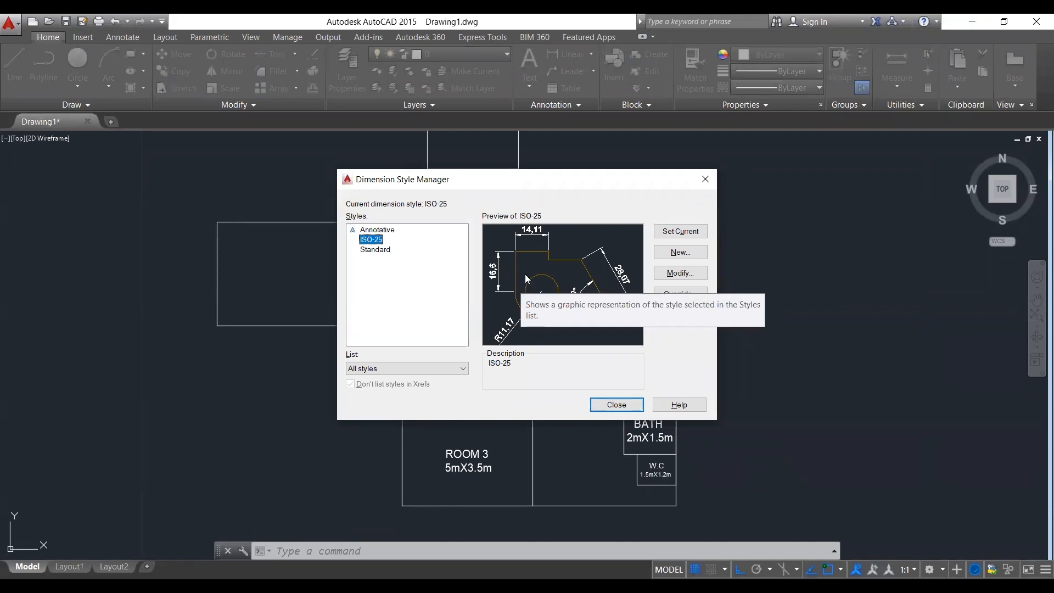
left_click(702, 278)
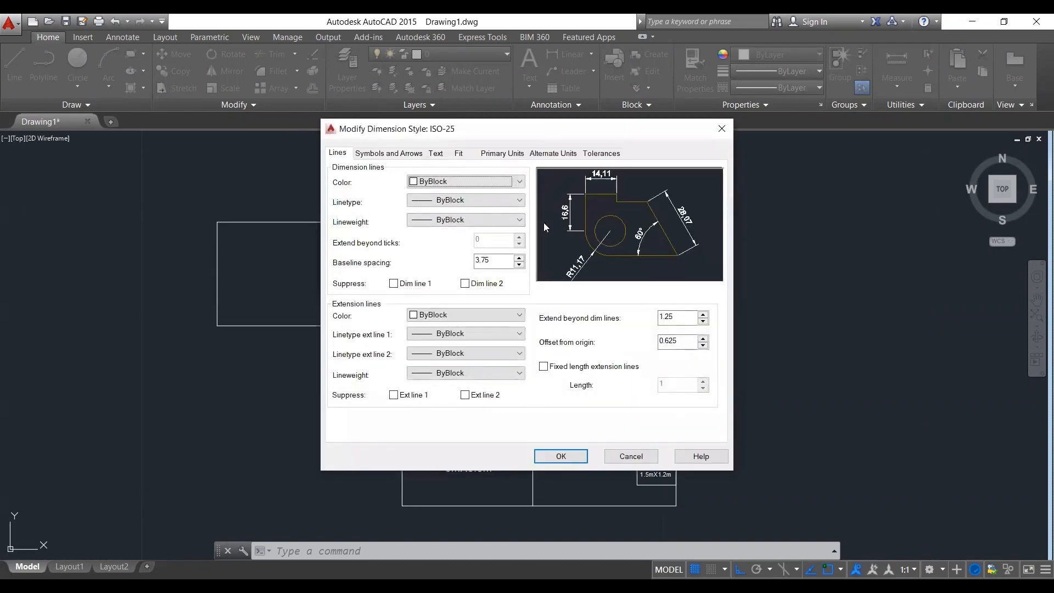
Set the baseline spacing of the ISO-25 style's dimension lines to 4.
double_click(494, 265)
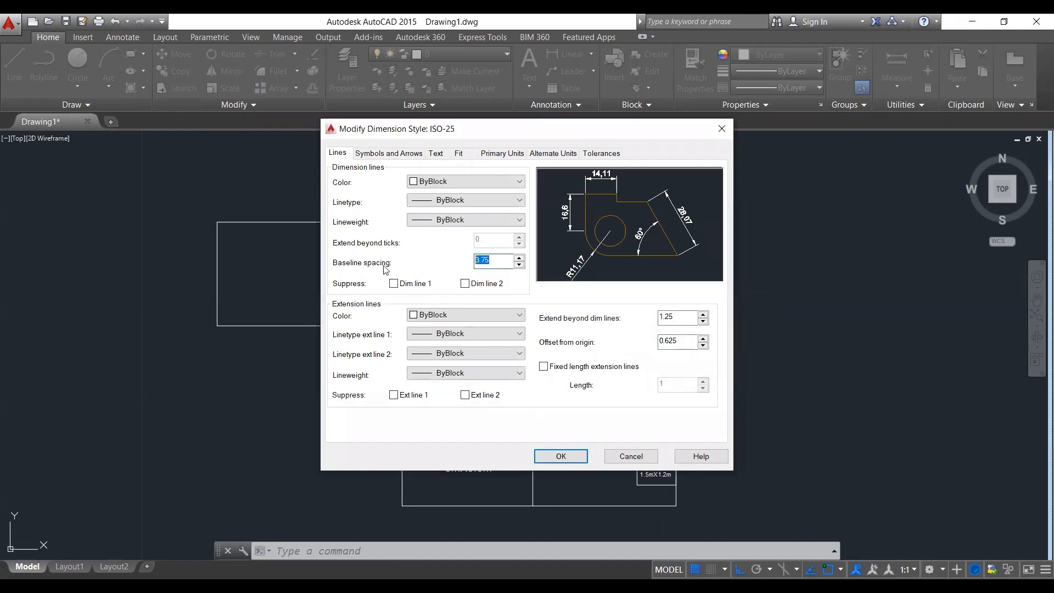
left_click(492, 261)
left_click(520, 264)
left_click(520, 265)
left_click(520, 265)
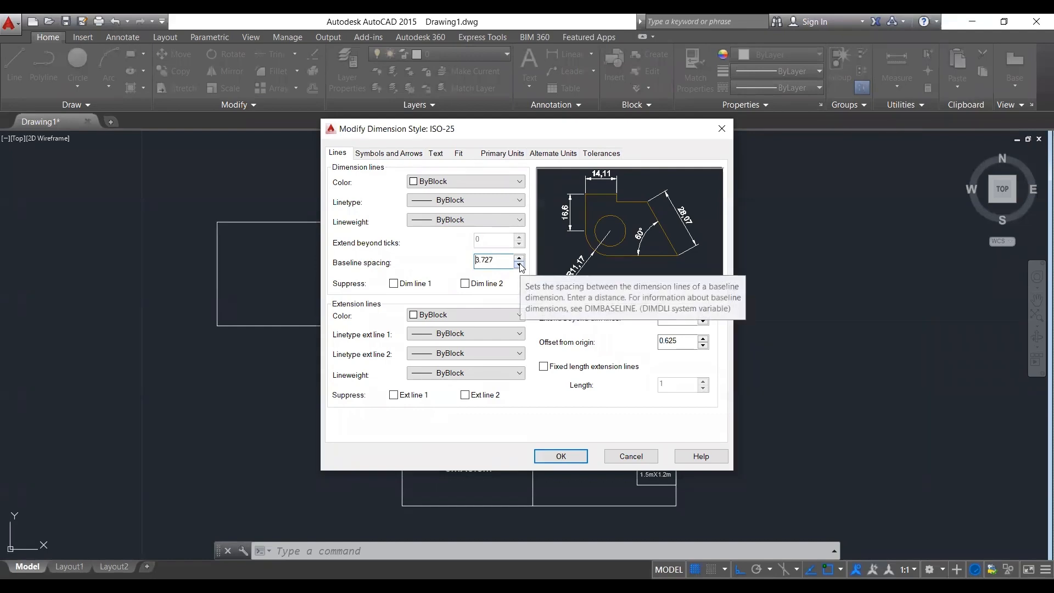
left_click(520, 265)
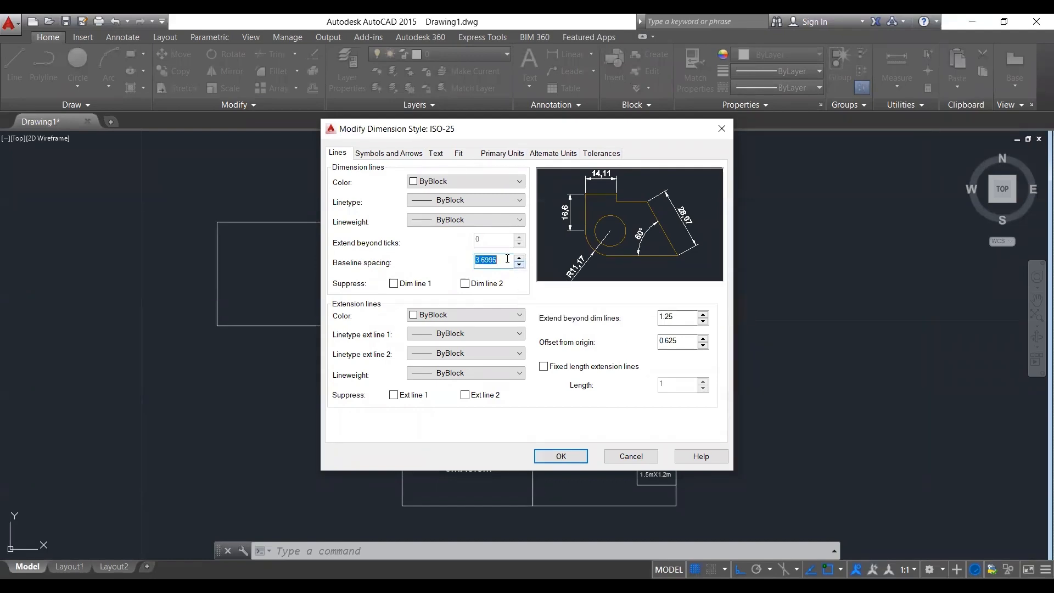
type("2")
key("BackSpace")
type("4")
Set the dimension style's arrow size to 0.5 and its center mark size to 0.7.
left_click(402, 156)
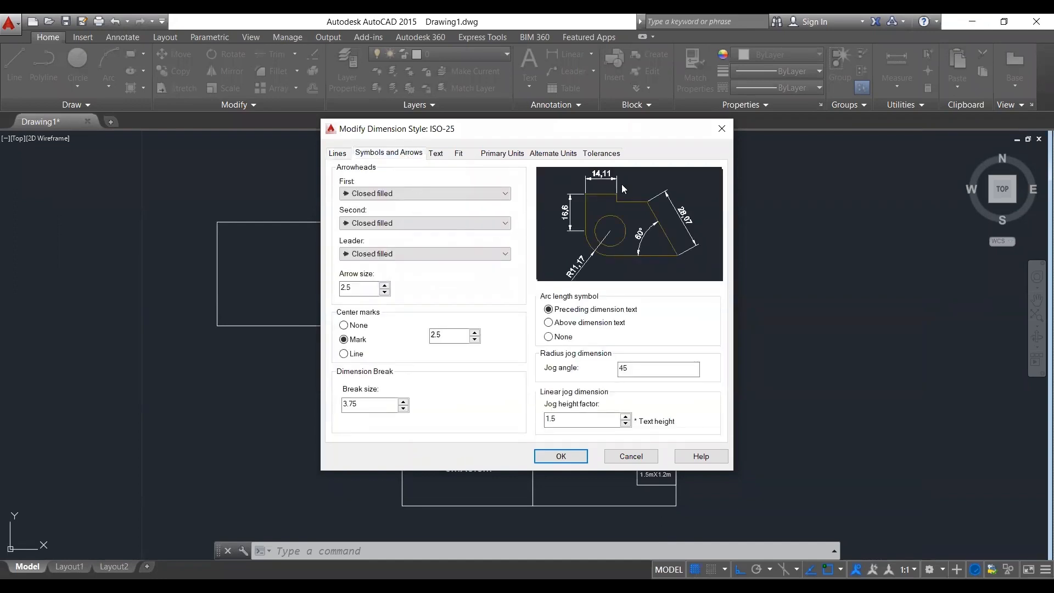
left_click(423, 193)
left_click(423, 194)
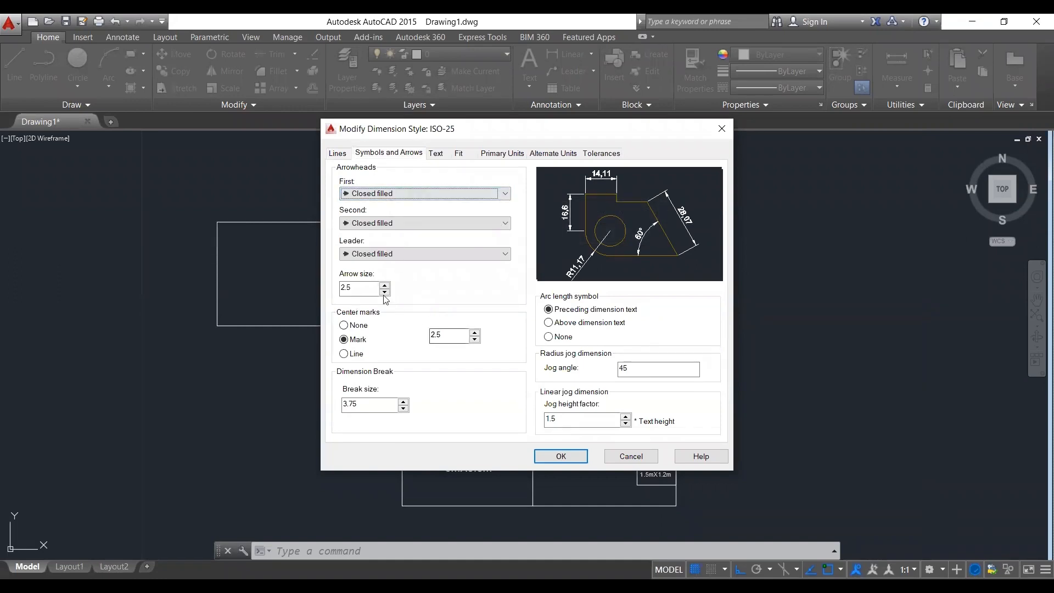
left_click_drag(359, 288, 321, 288)
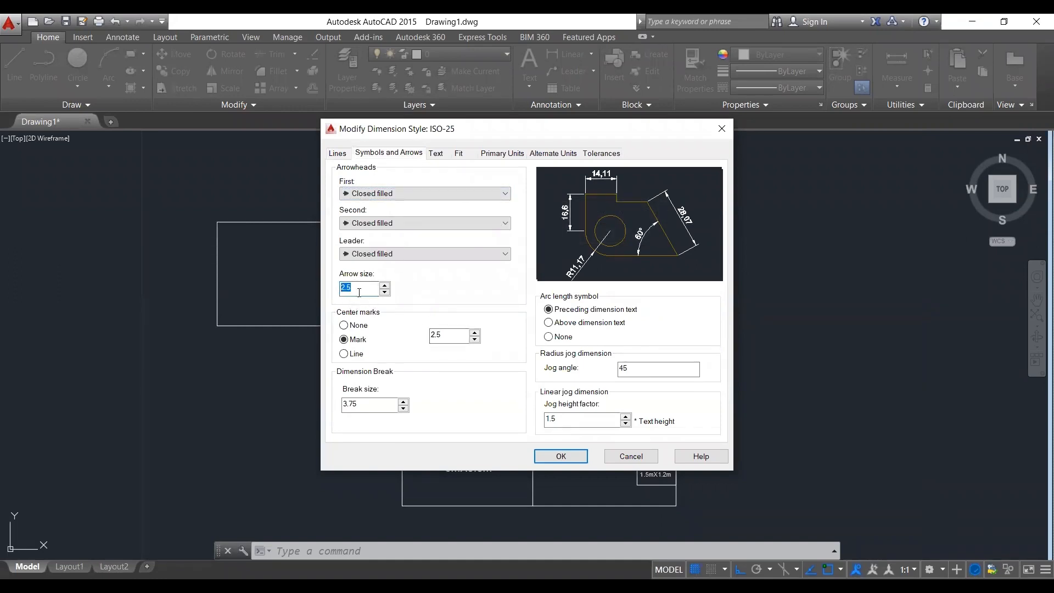
type("0.5")
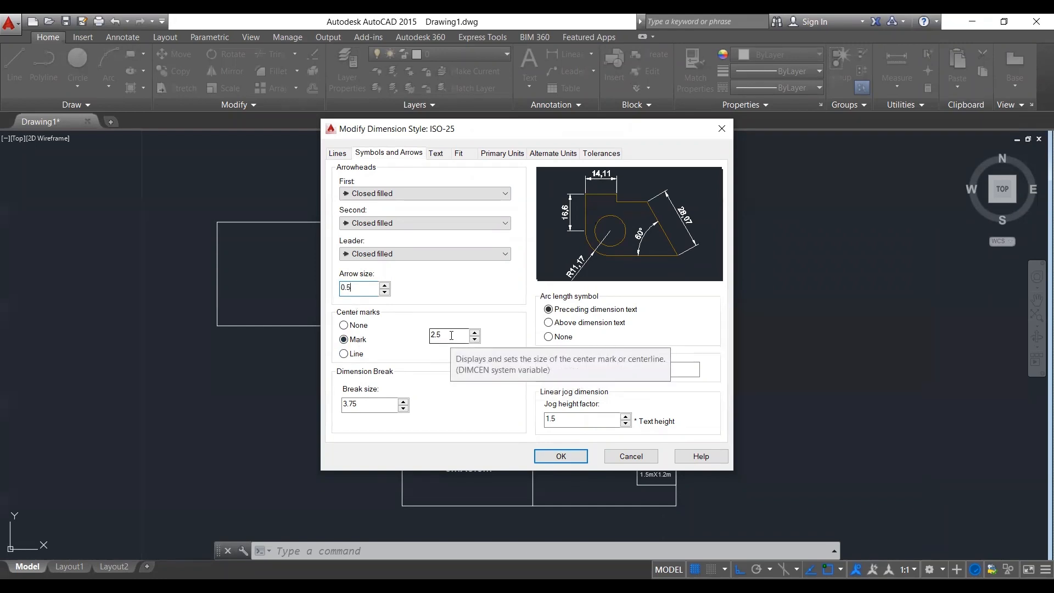
left_click_drag(450, 334, 438, 333)
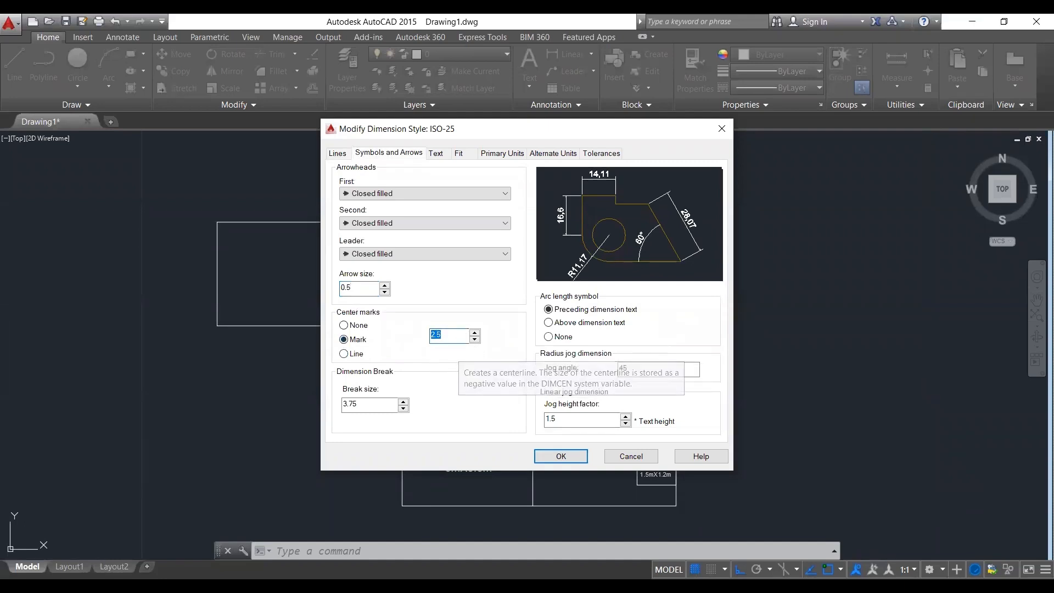
type("0.7")
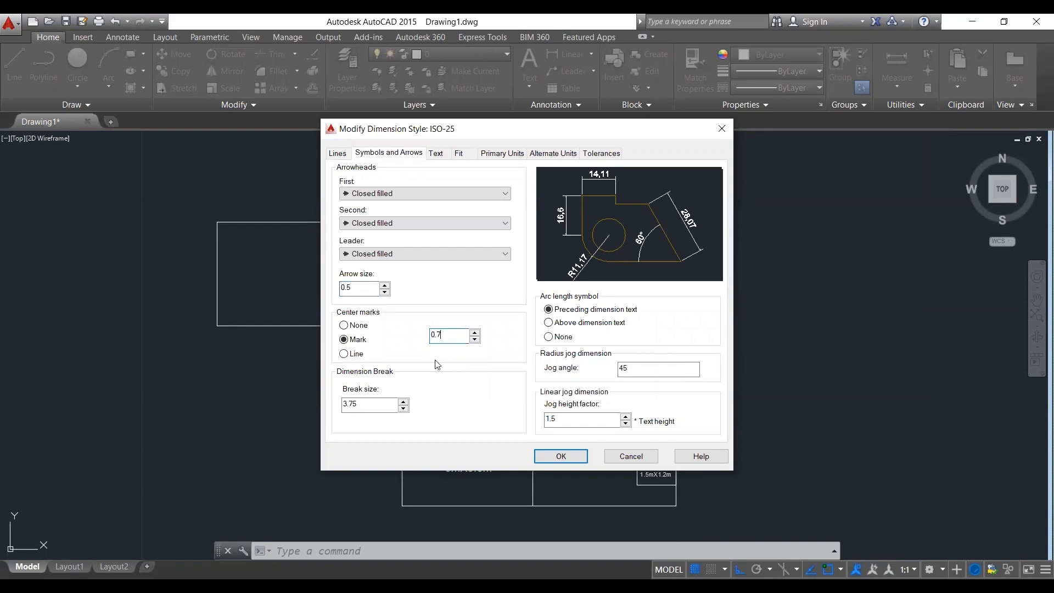
Set the dimension text height to 0.3 and the text offset from the dimension line to 0.2.
left_click(440, 154)
left_click(494, 189)
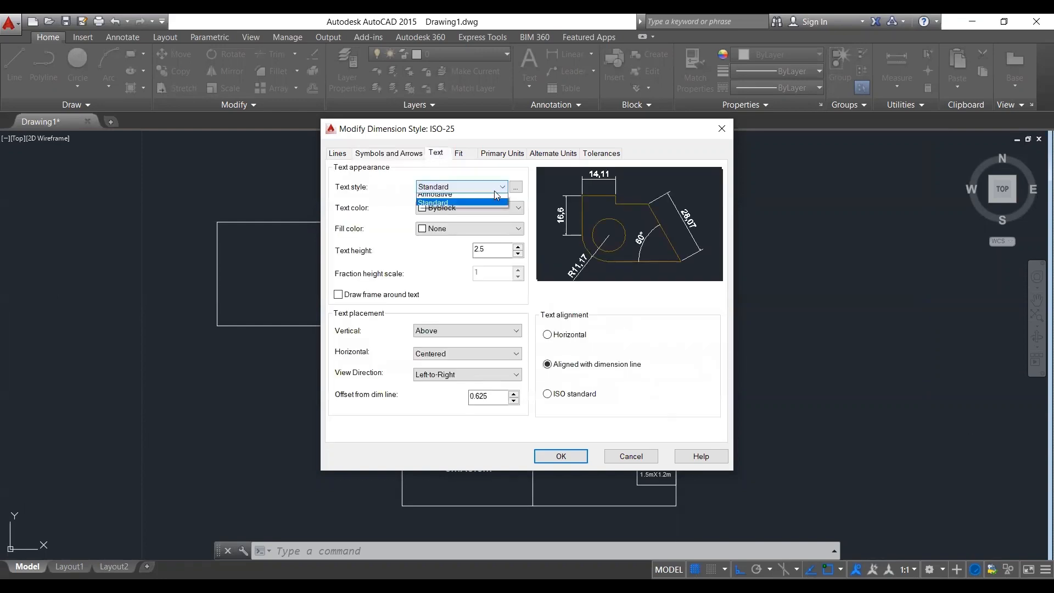
left_click(464, 208)
left_click(476, 212)
left_click(475, 219)
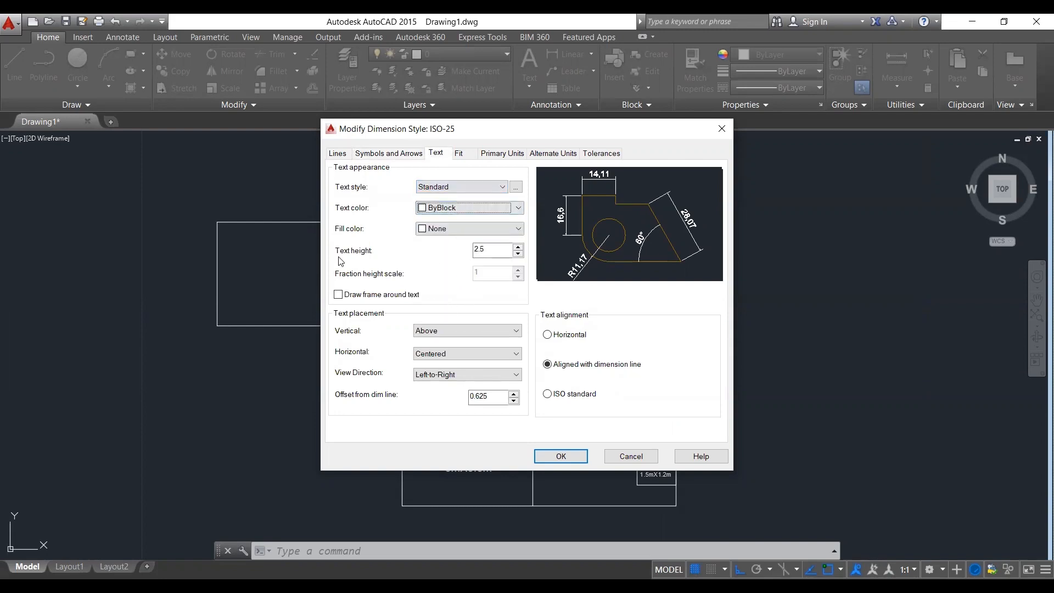
left_click(495, 251)
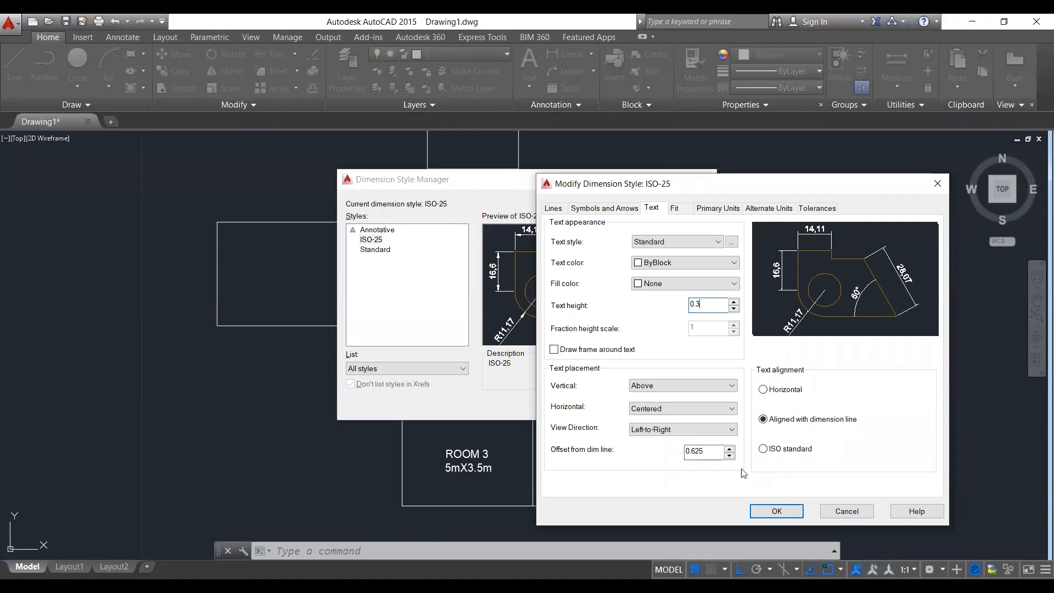
double_click(708, 457)
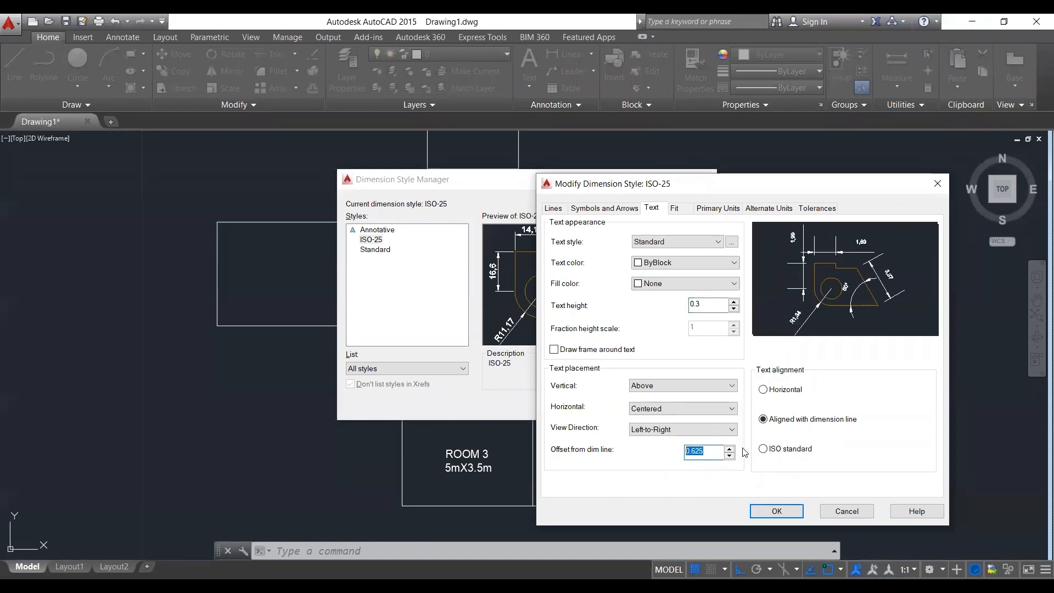
type("0.2")
Set the decimal separator of the ISO-25 style's primary units to Period.
left_click(686, 211)
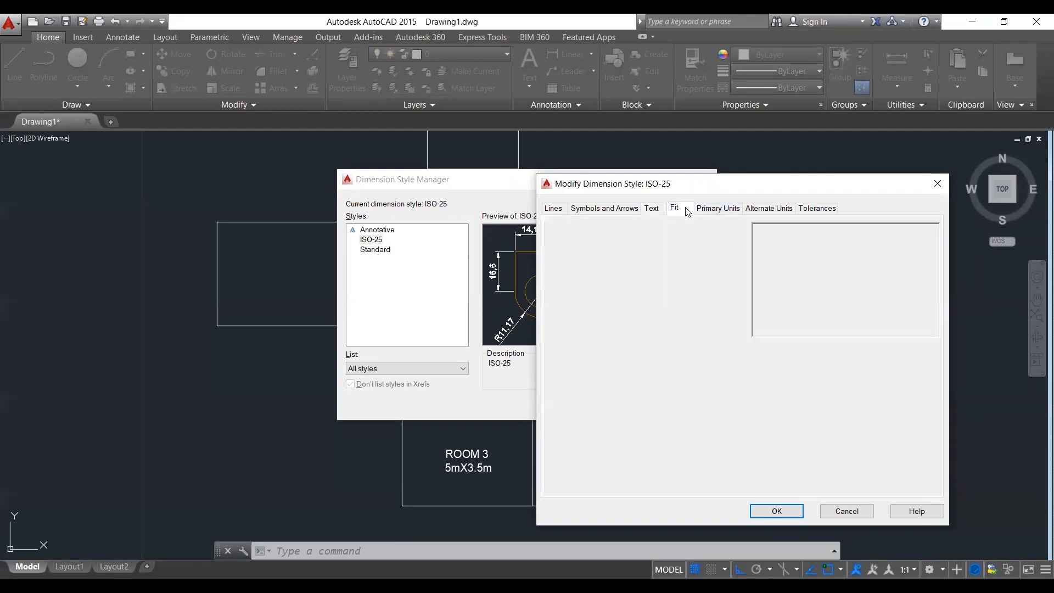
left_click(721, 212)
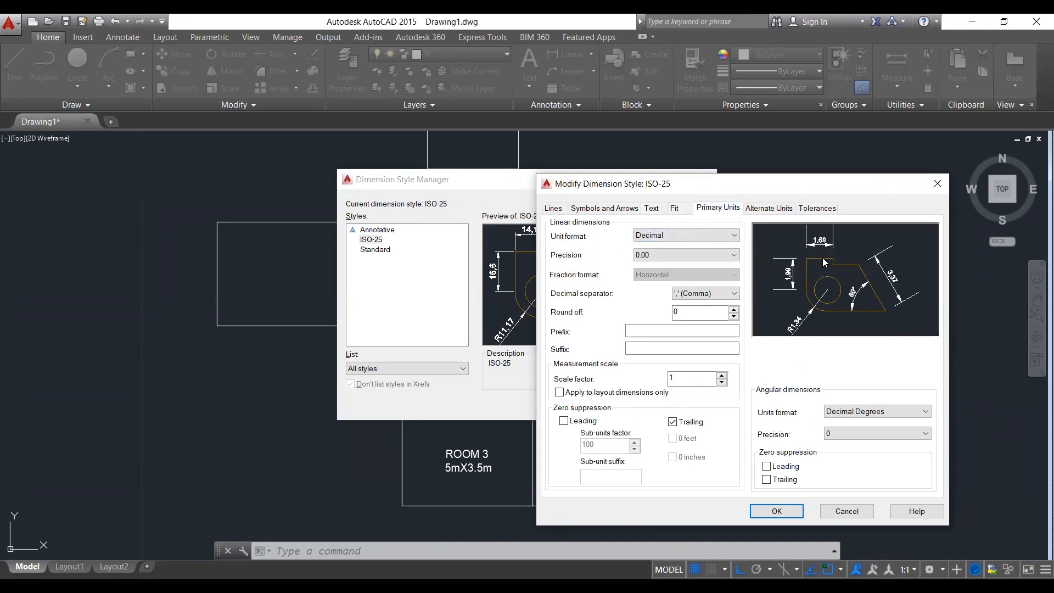
left_click(693, 297)
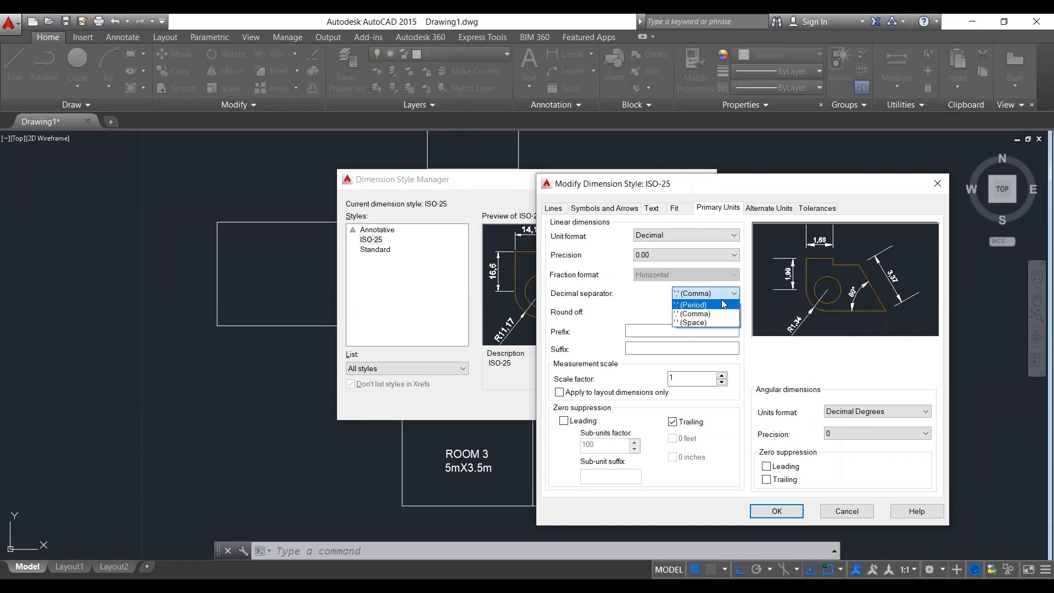
left_click(708, 305)
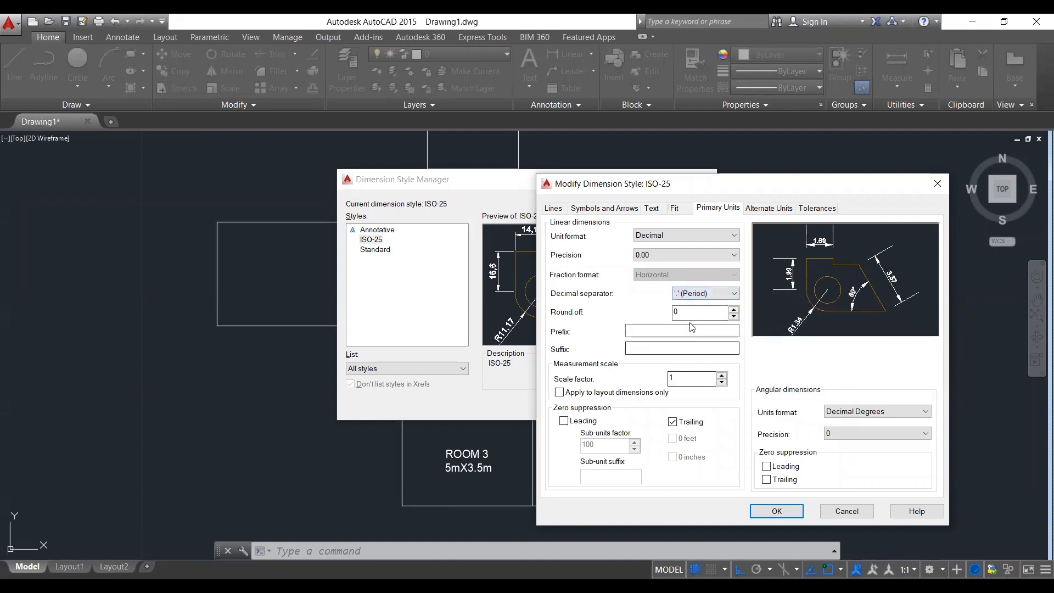
left_click(665, 235)
left_click(664, 245)
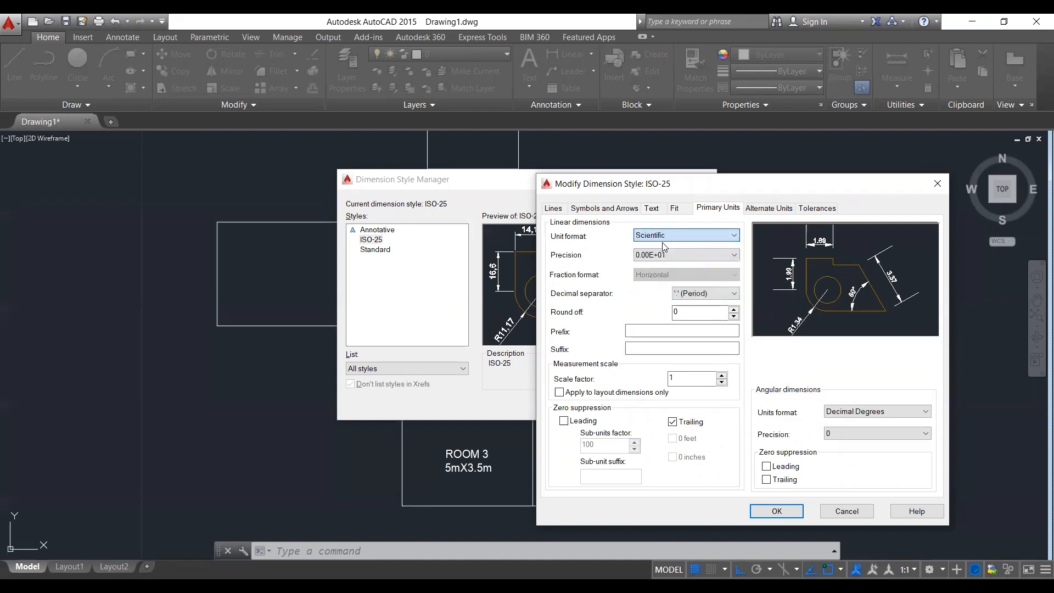
left_click(668, 238)
left_click(666, 258)
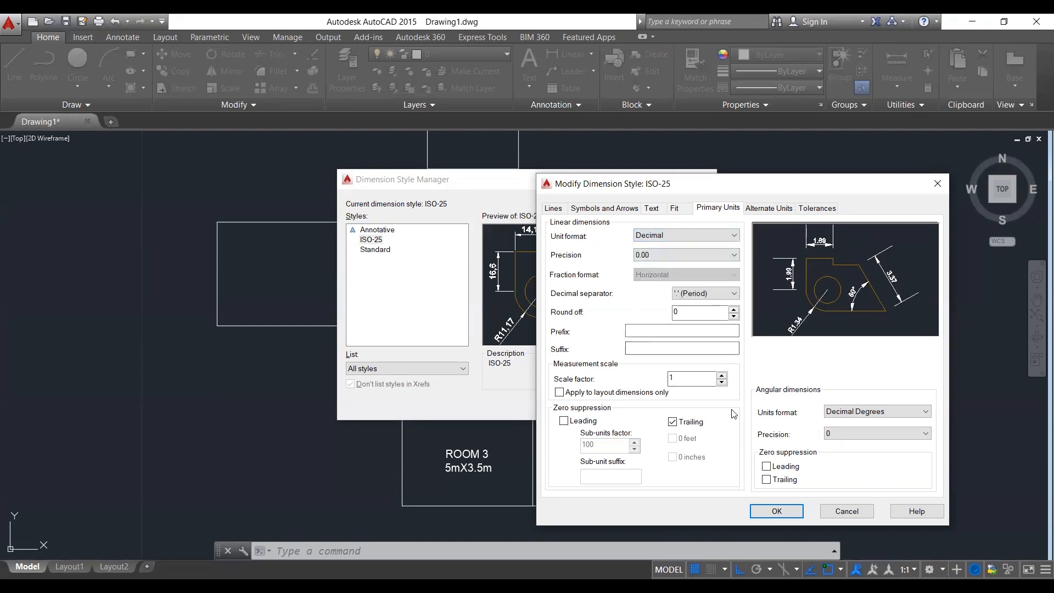
Keep the linear dimension precision at 0.00, save the ISO-25 style changes and close the Dimension Style Manager.
left_click(682, 255)
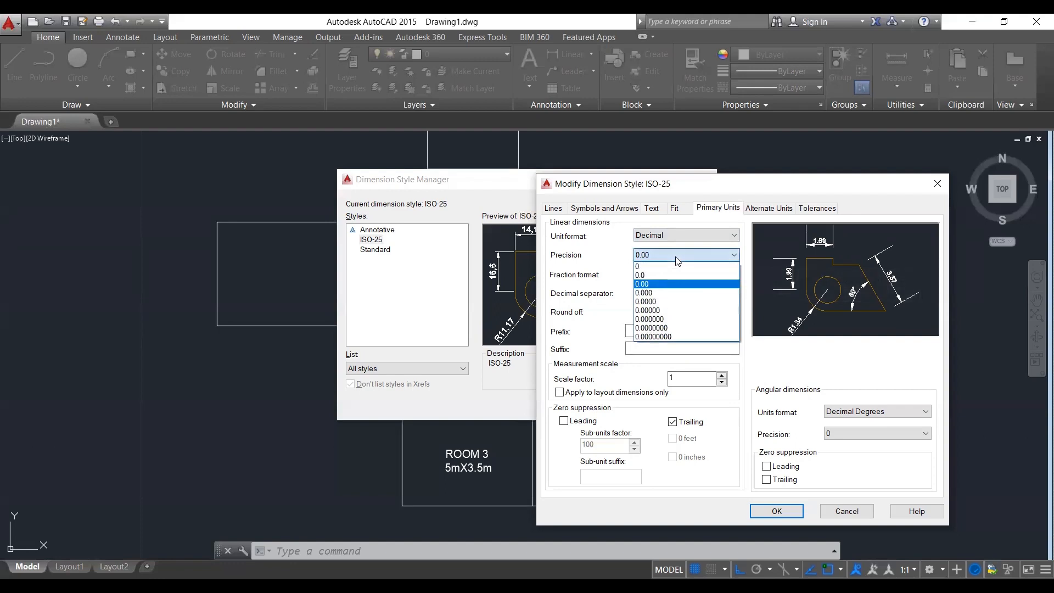
left_click(671, 259)
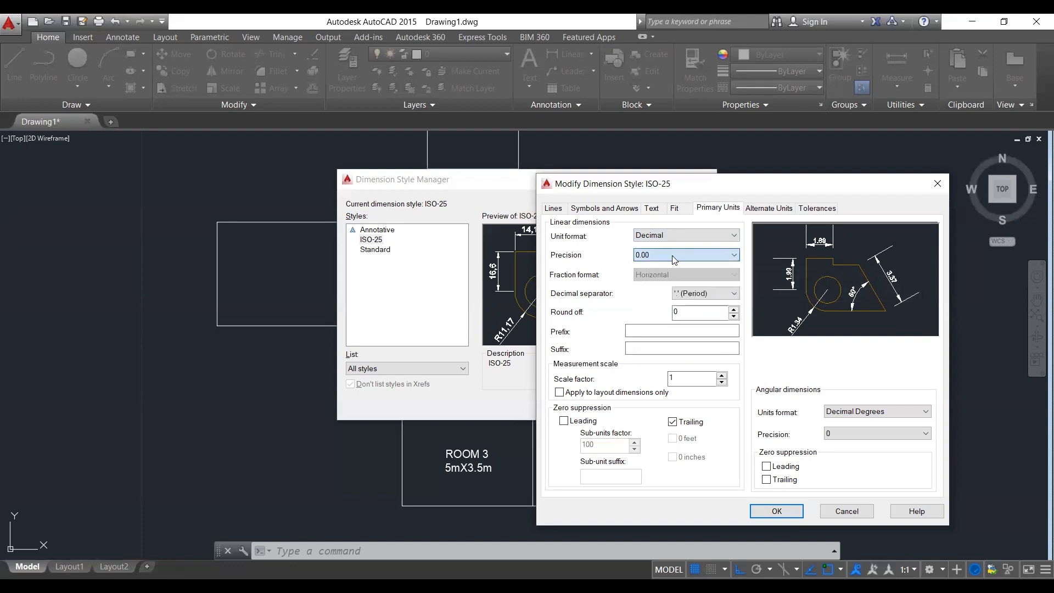
left_click(675, 256)
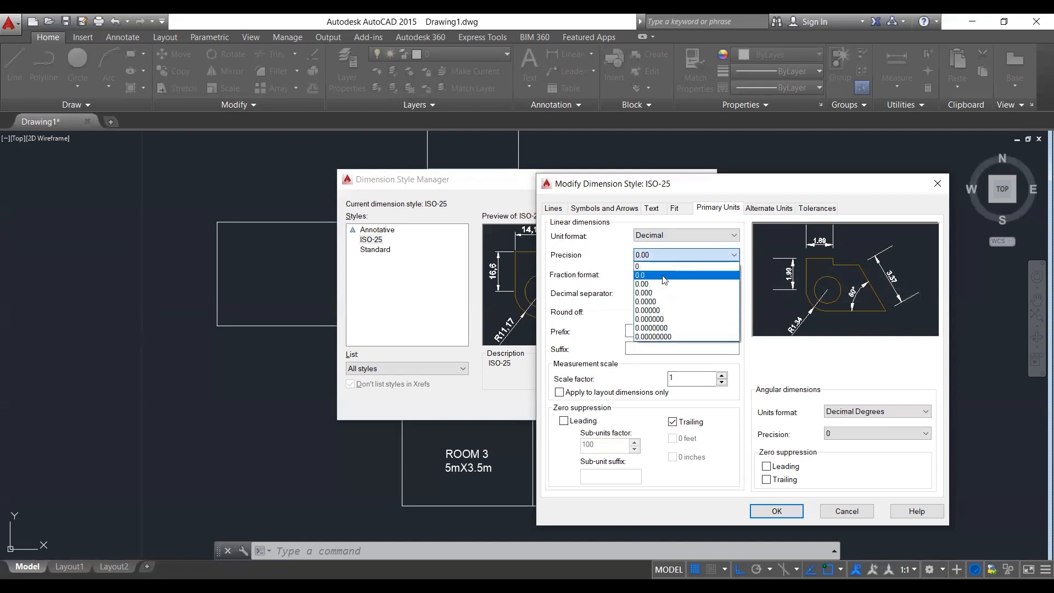
left_click(664, 254)
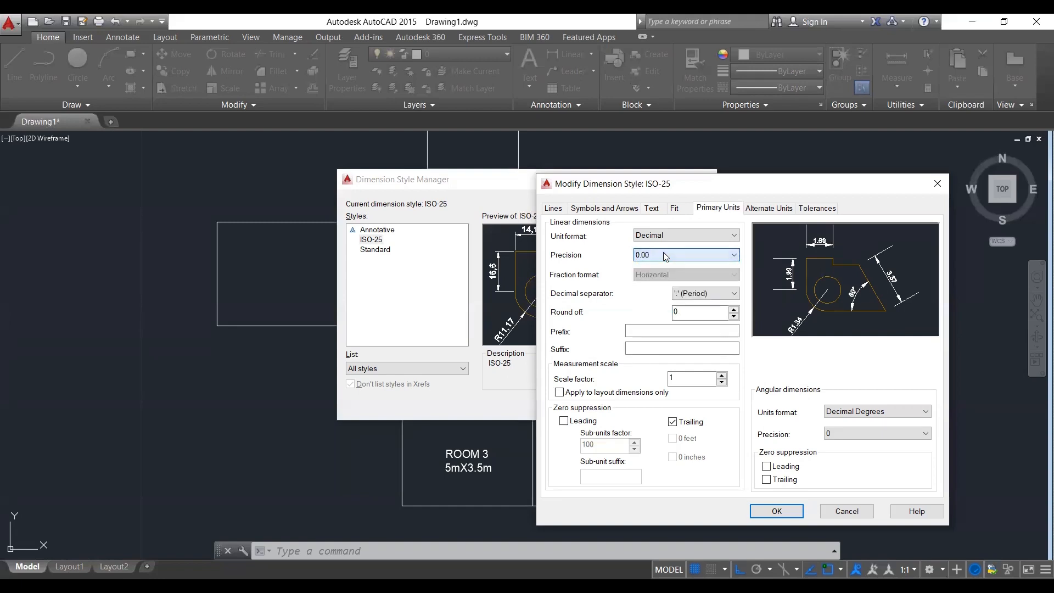
left_click(776, 511)
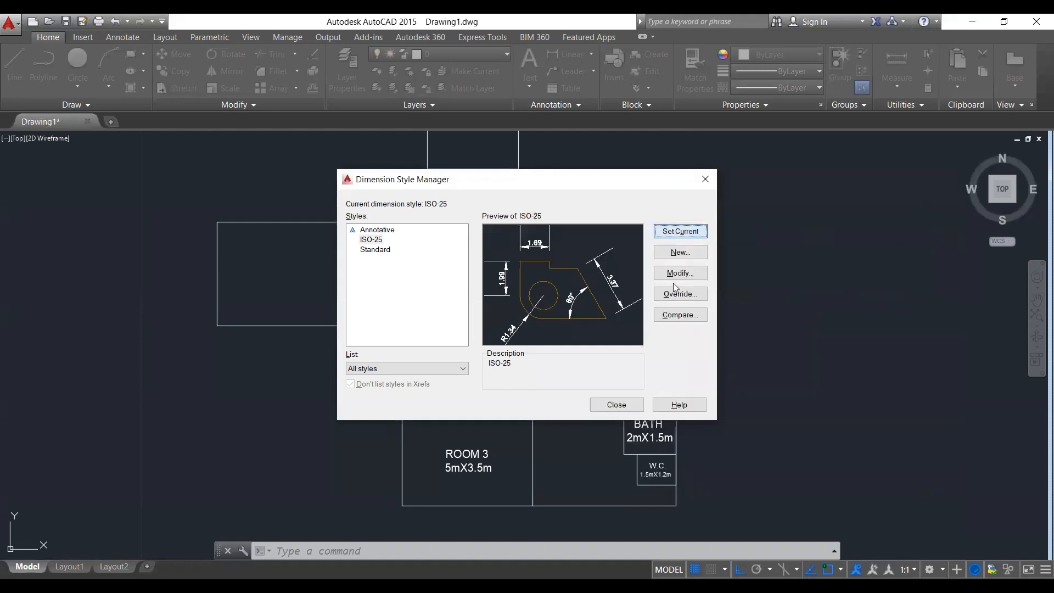
key("Return")
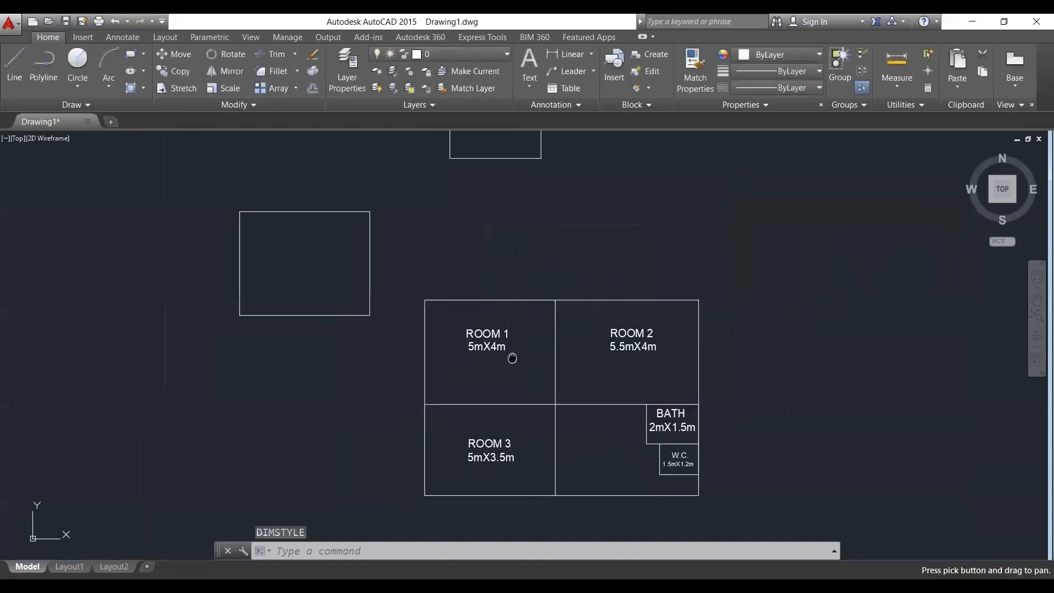
Place a trial linear dimension above the top edge of ROOM 1 and inspect it.
scroll(495, 319, "up", 2)
middle_click_drag(423, 353, 424, 370)
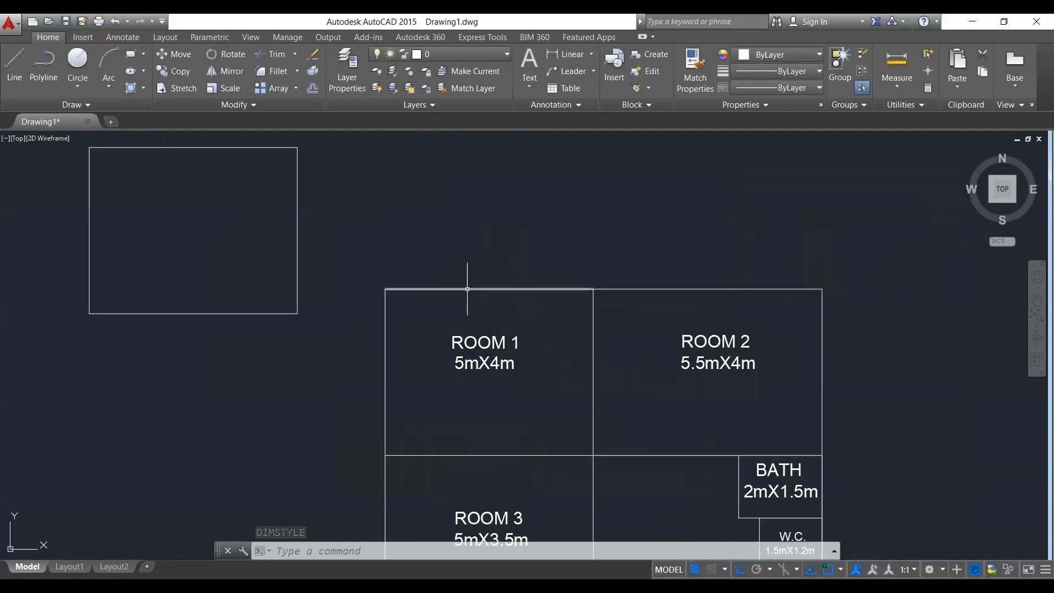
type("DLI")
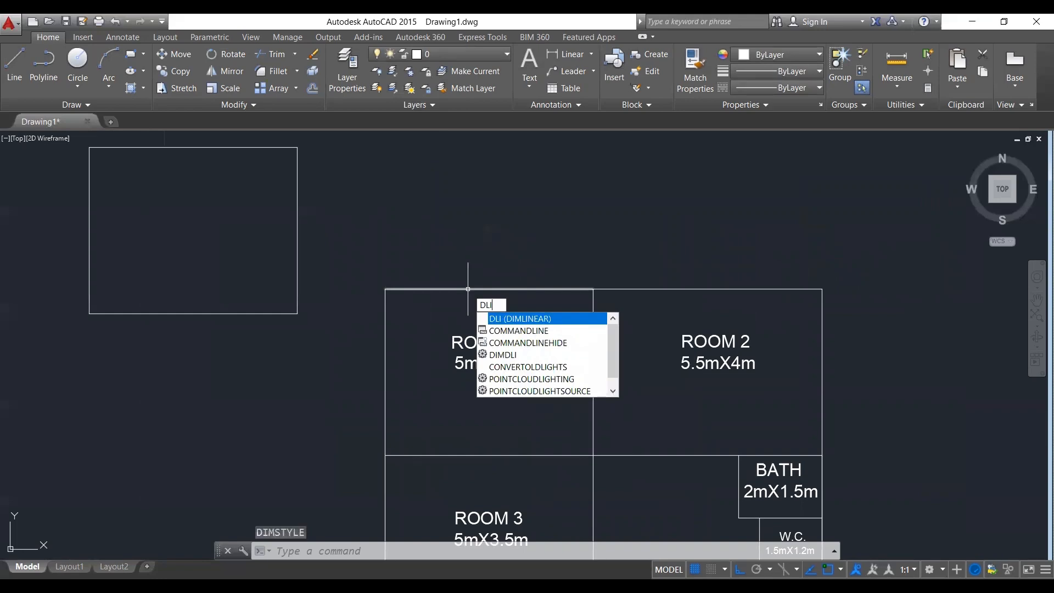
key("Return")
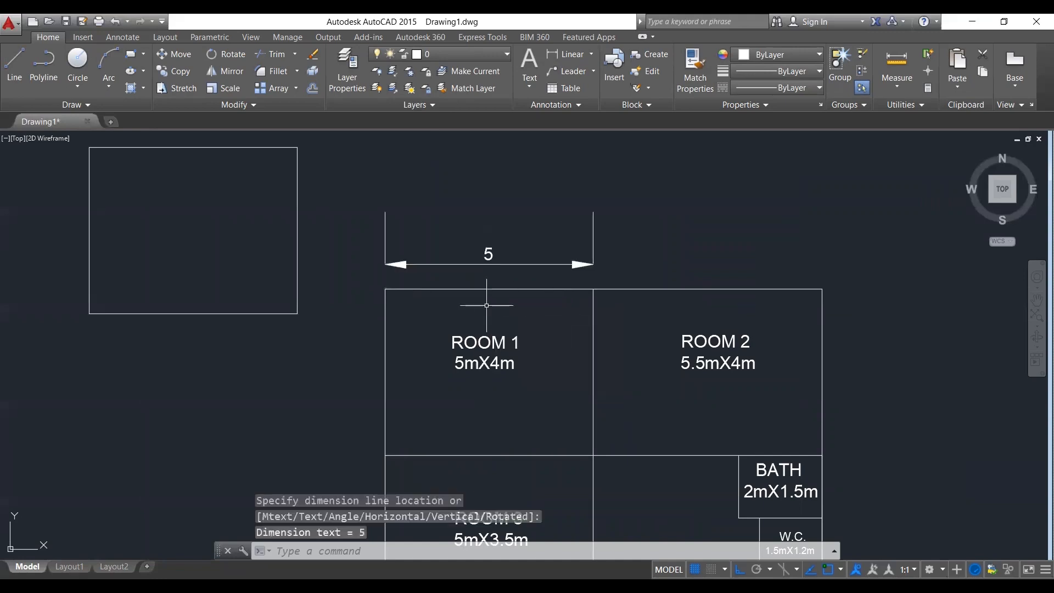
left_click(594, 230)
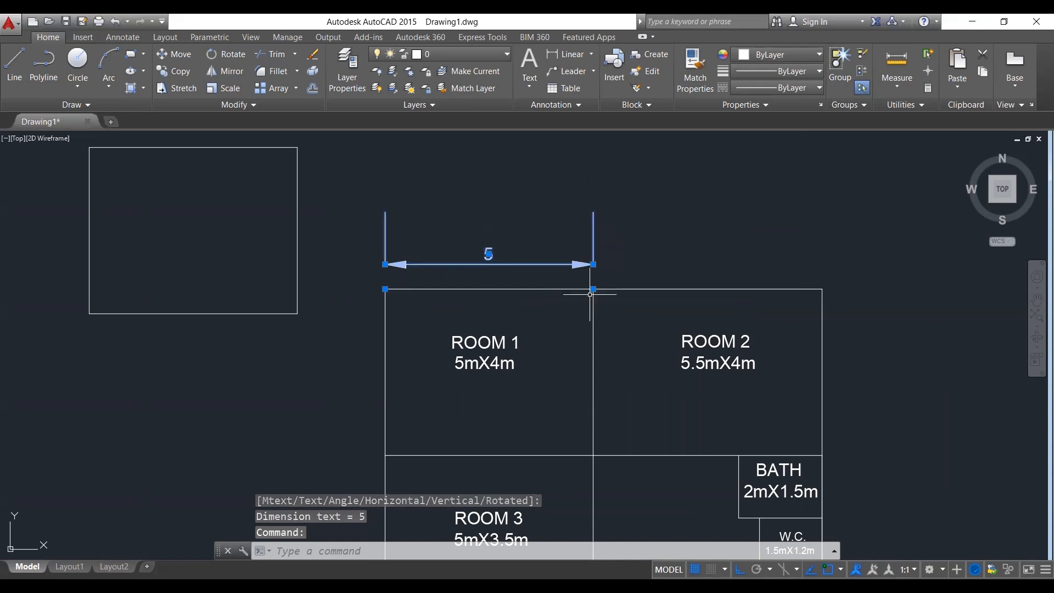
key("Escape")
key("Escape")
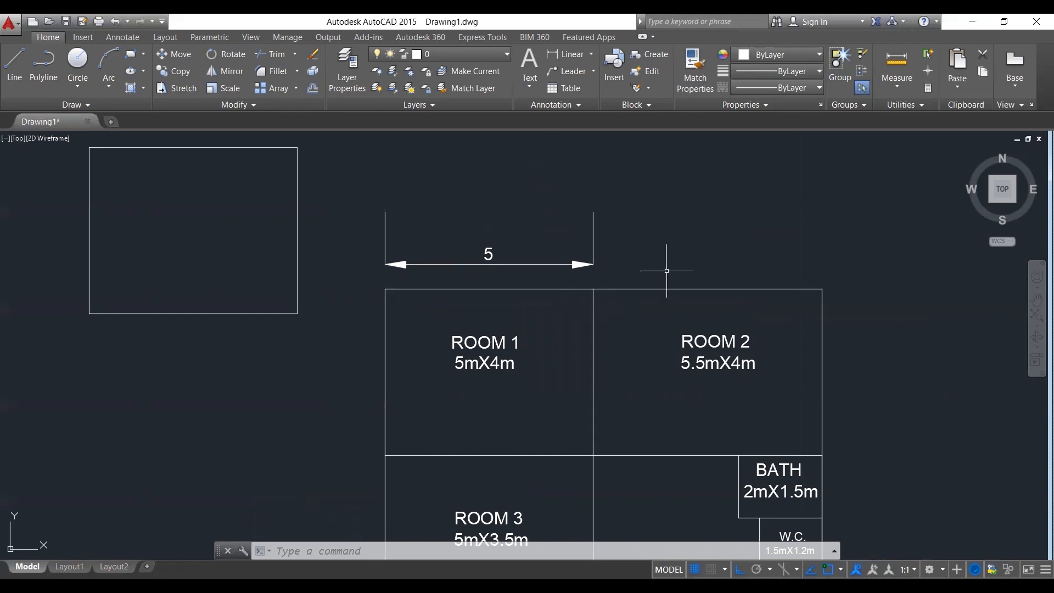
Reopen the ISO-25 style through DIMSTYLE, change the baseline spacing of its dimension lines and save the style.
type("DIMS")
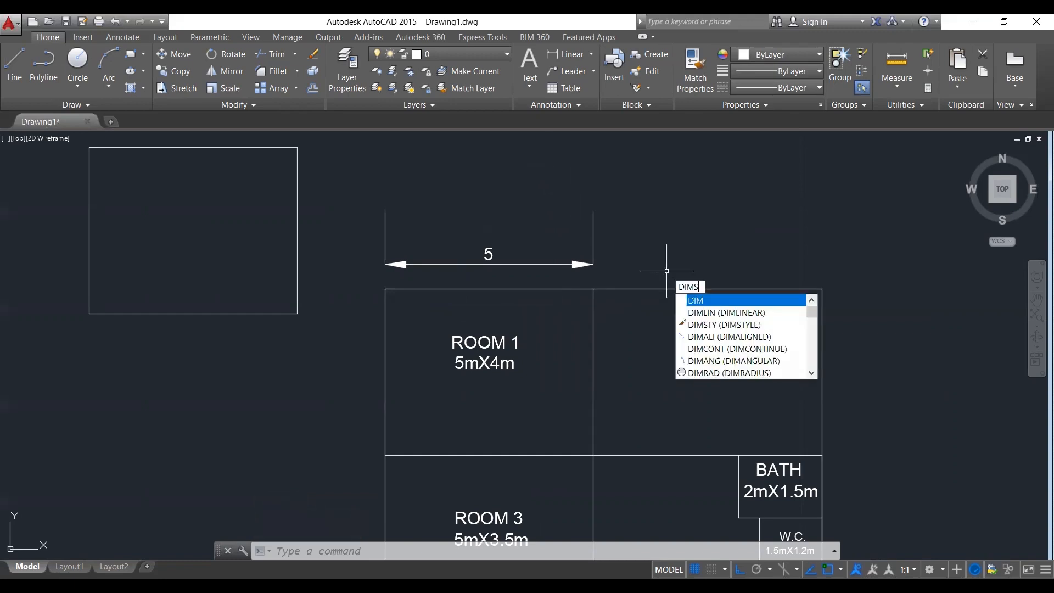
type("TY")
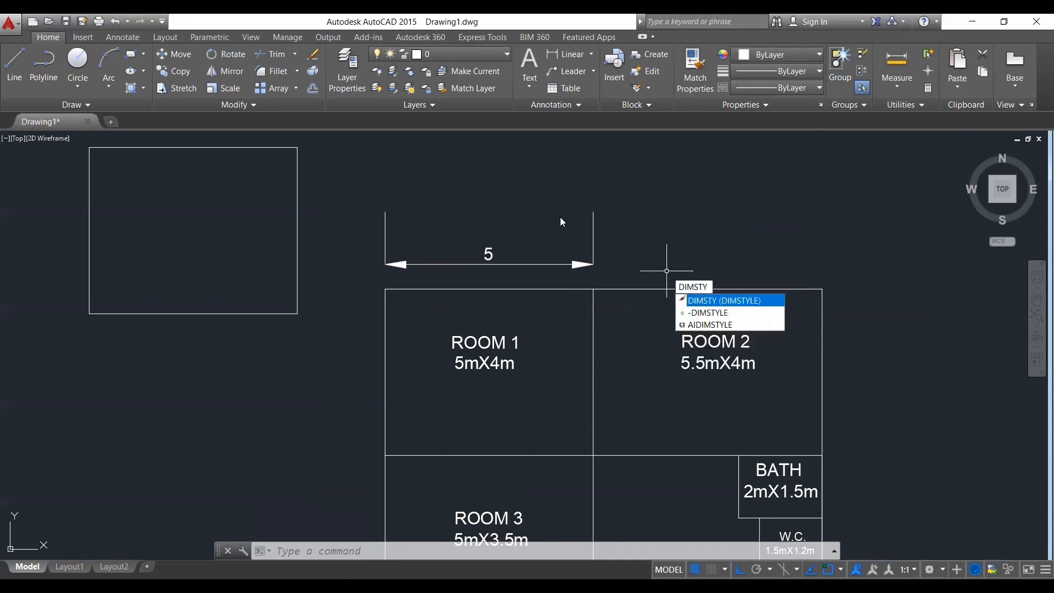
key("Return")
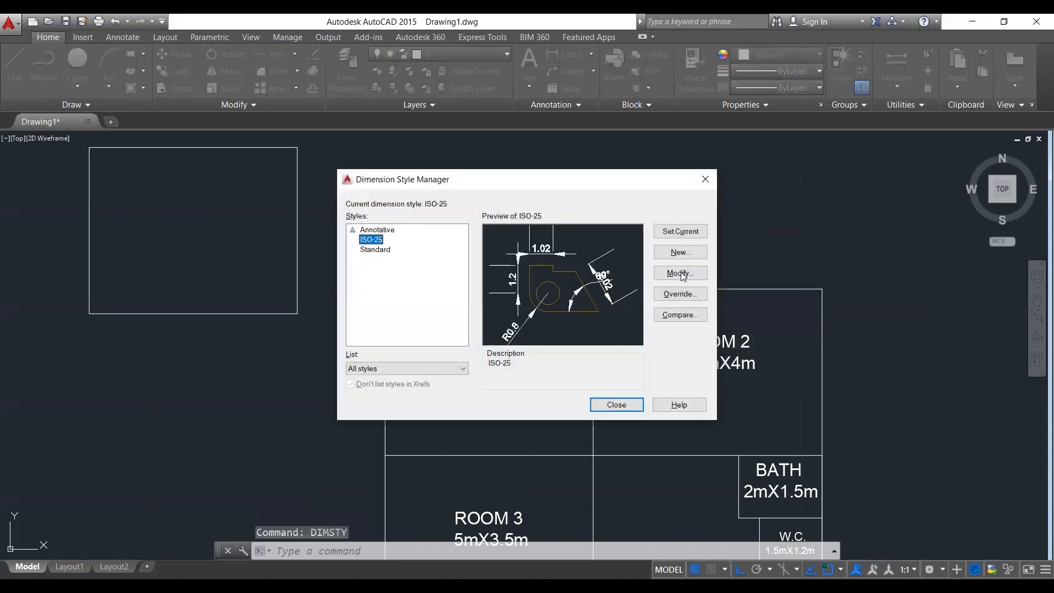
left_click(678, 273)
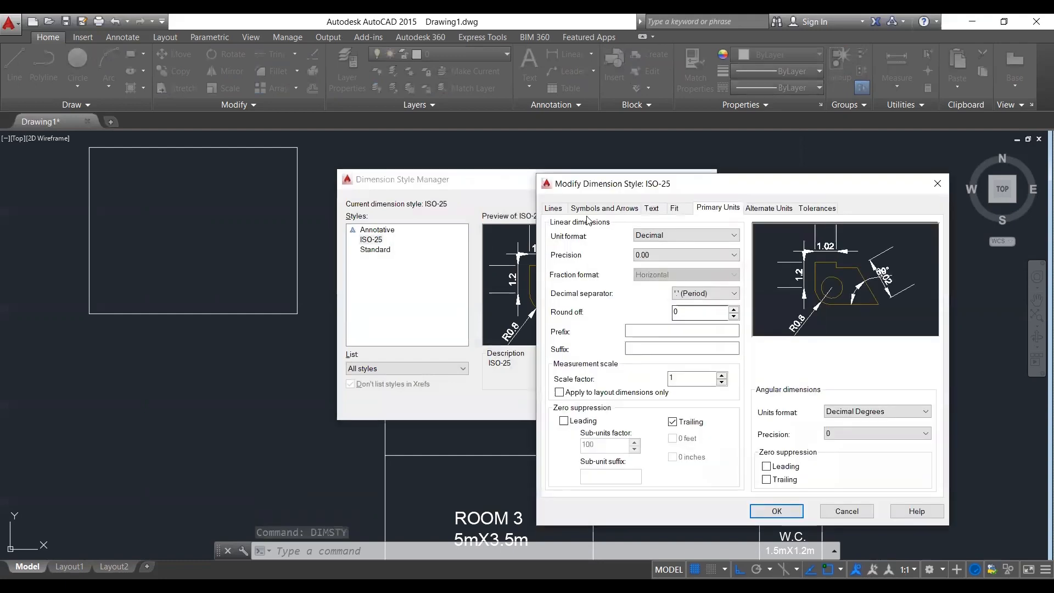
left_click(557, 208)
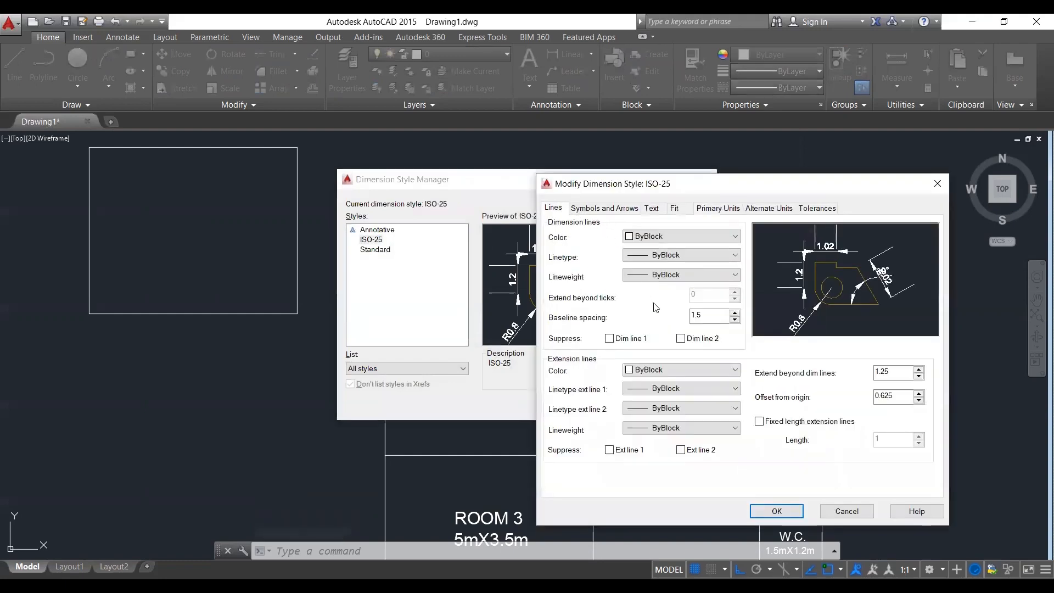
double_click(694, 315)
type("0")
left_click(768, 514)
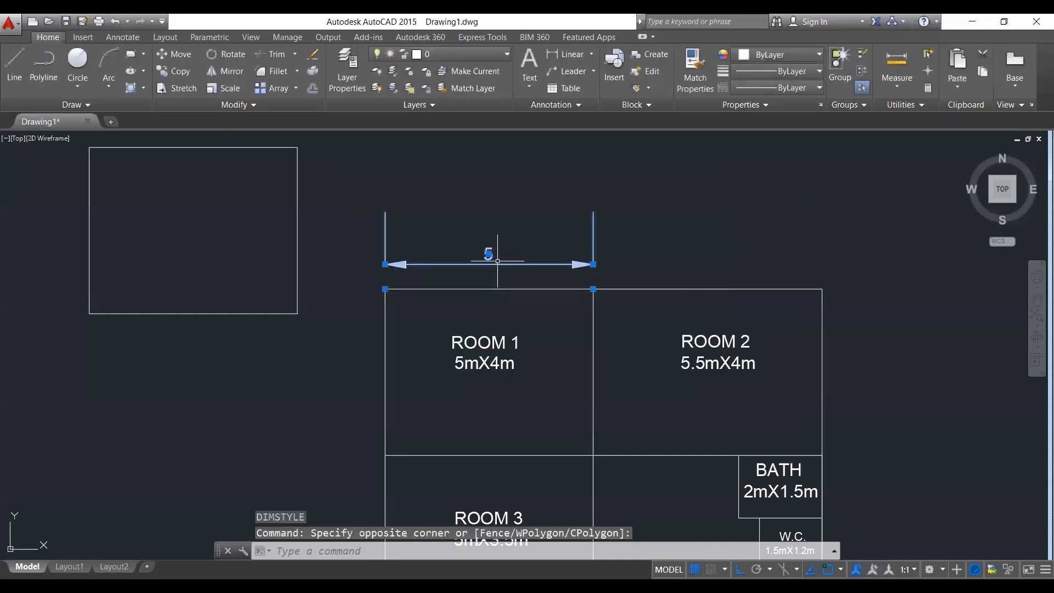
Erase the dimension above ROOM 1, redraw it as a linear dimension, and erase the new one too.
key("Delete")
type("DLI")
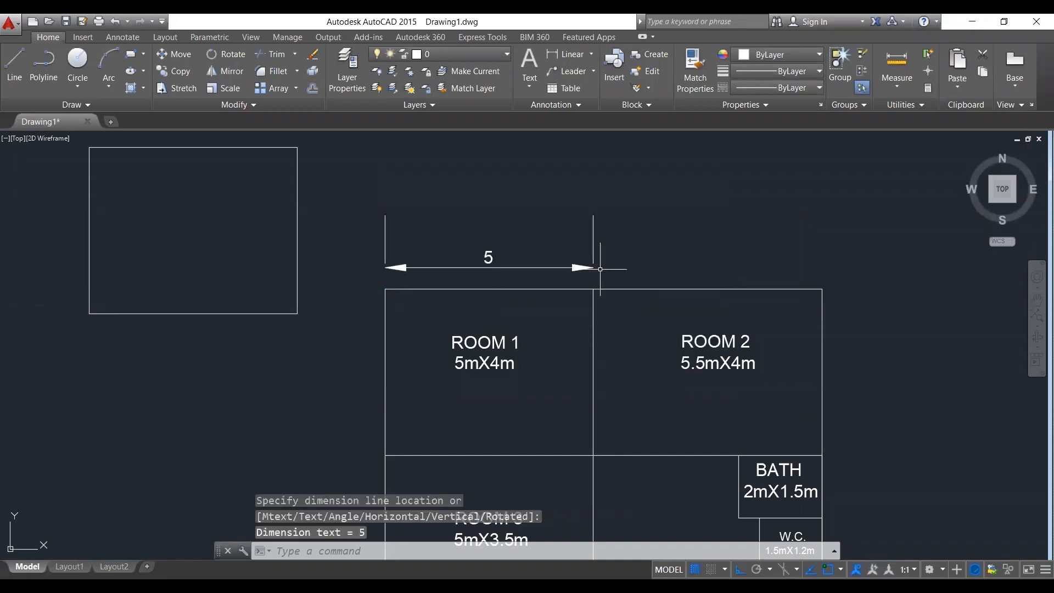
left_click(599, 265)
left_click(569, 255)
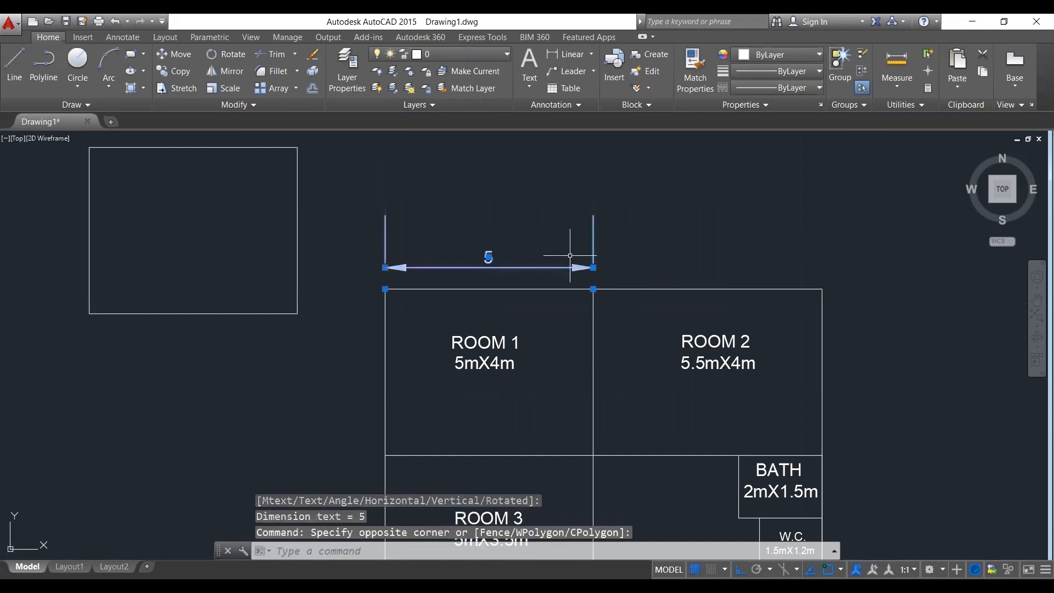
key("Delete")
Open the ISO-25 style for modification through DIMSTYLE and set its arrow size and center mark size to 0.3.
type("DIMS")
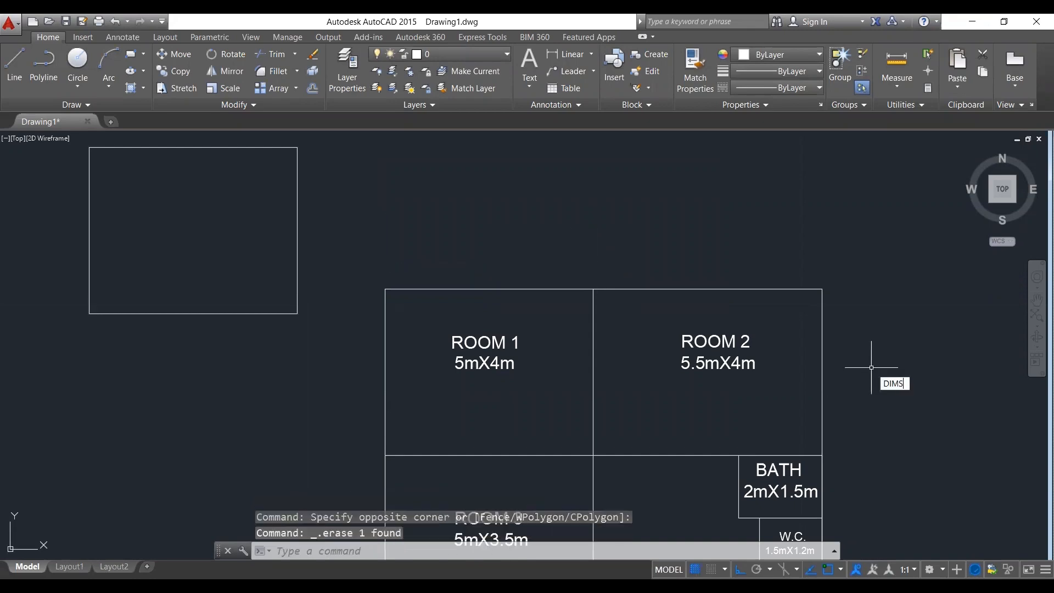
key("Return")
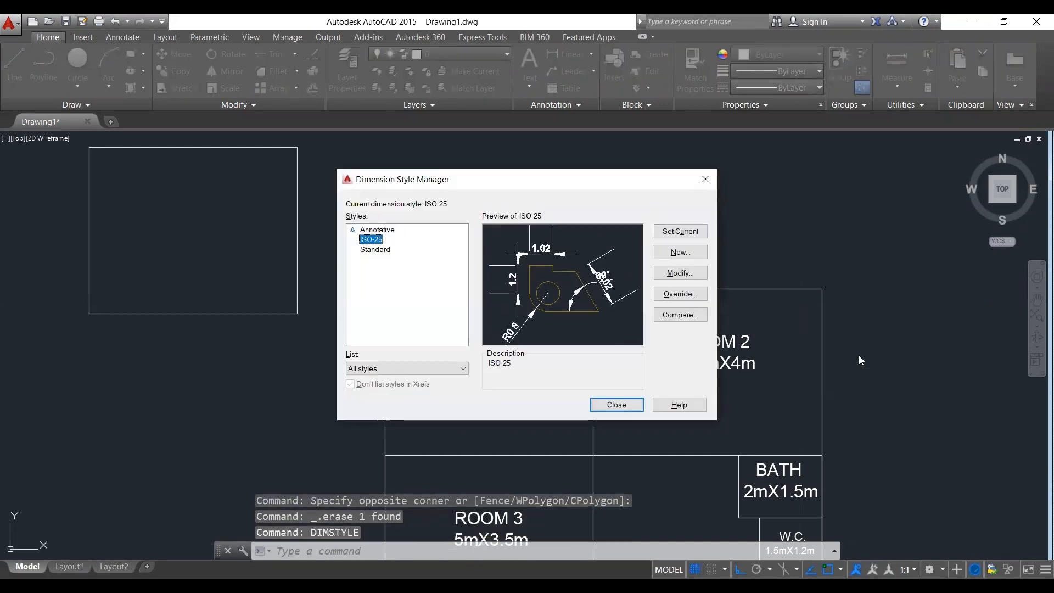
left_click(689, 279)
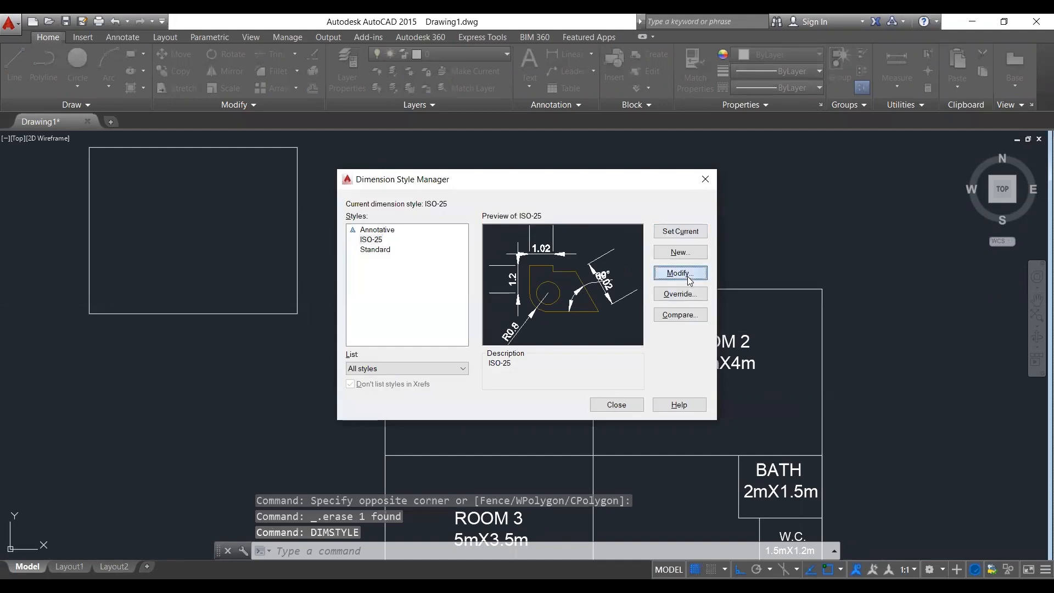
left_click(611, 208)
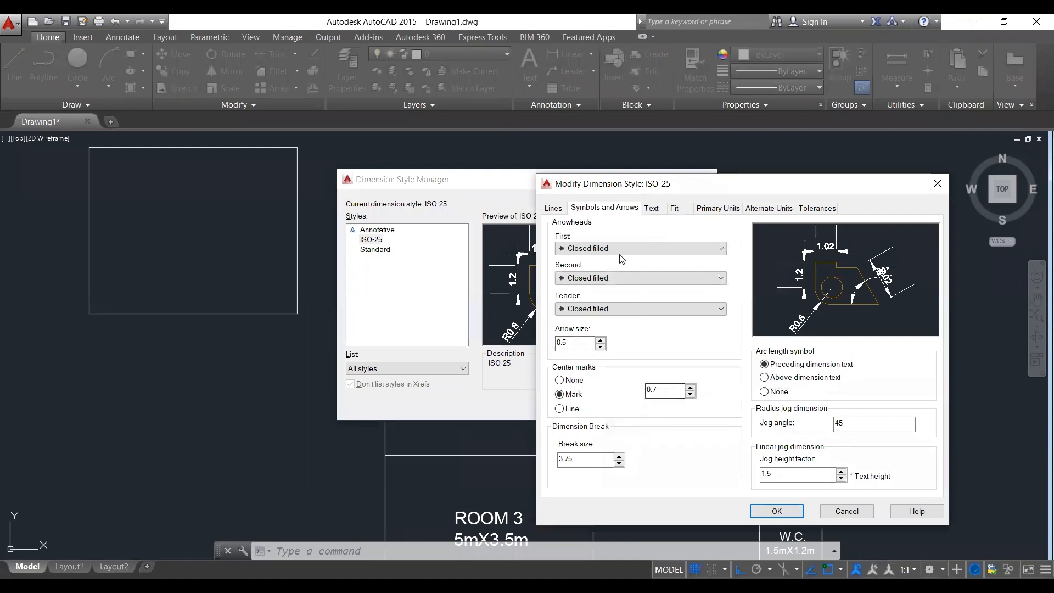
double_click(662, 390)
type("0.2")
left_click_drag(569, 344, 560, 344)
type("0.3")
key("BackSpace")
key("BackSpace")
key("BackSpace")
key("BackSpace")
type("0.3")
Set the dimension text offset from the dimension line to 0.05.
left_click(652, 209)
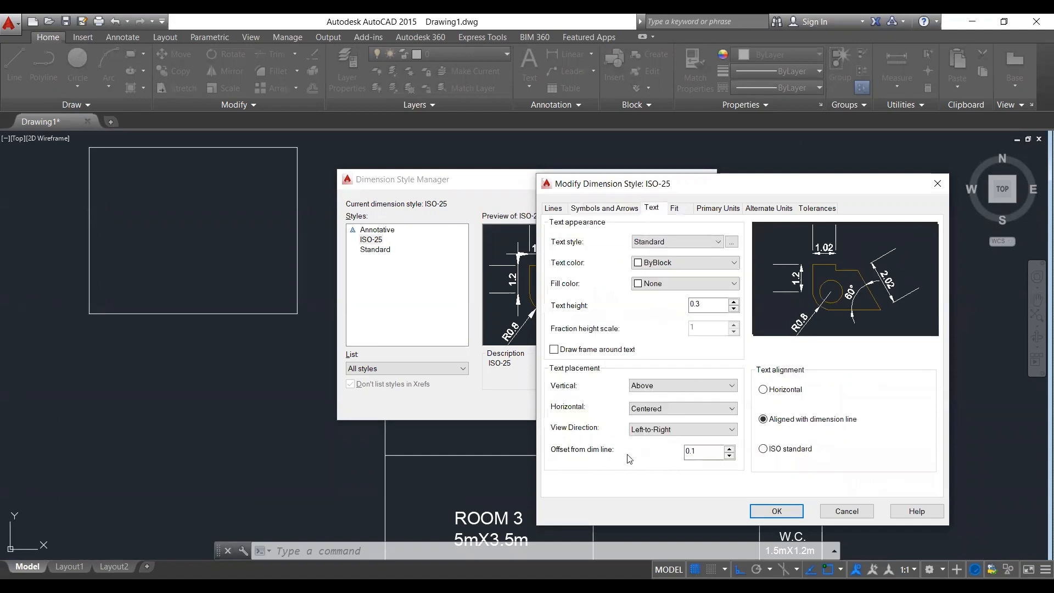
left_click_drag(693, 451, 665, 454)
type("0")
left_click(677, 208)
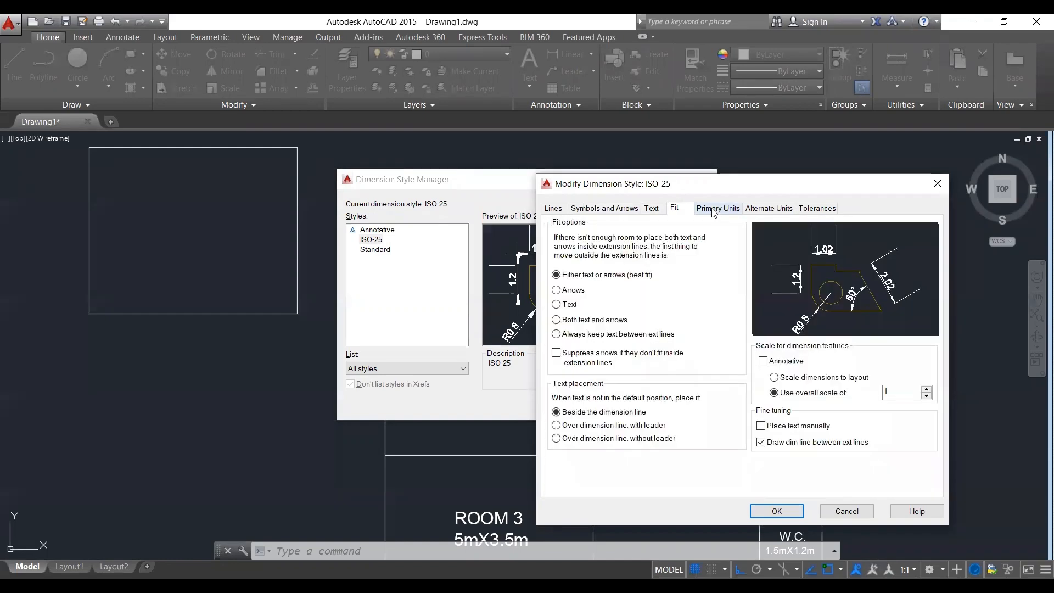
left_click(733, 212)
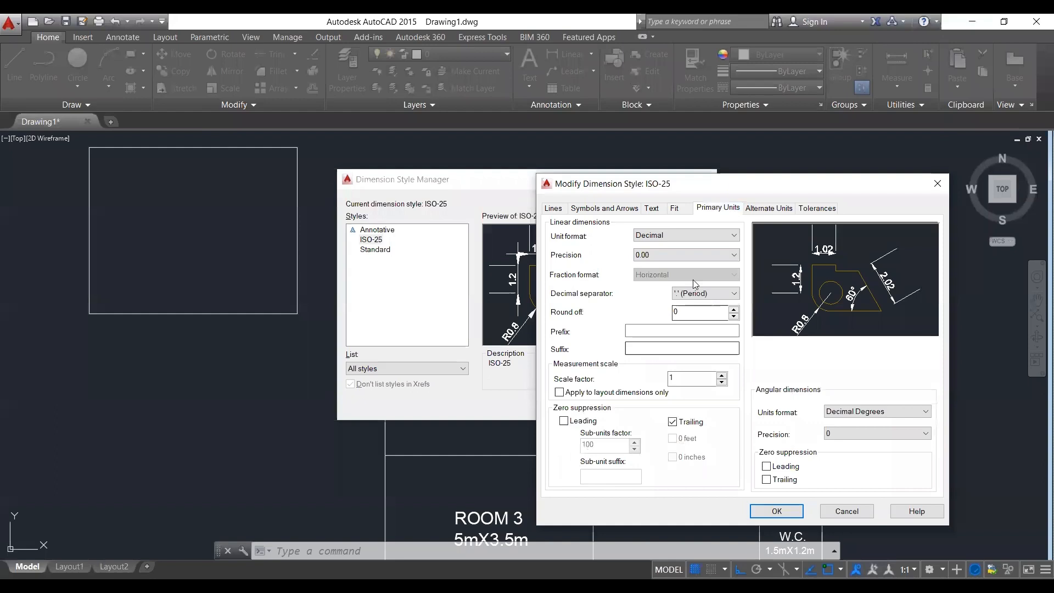
left_click(680, 211)
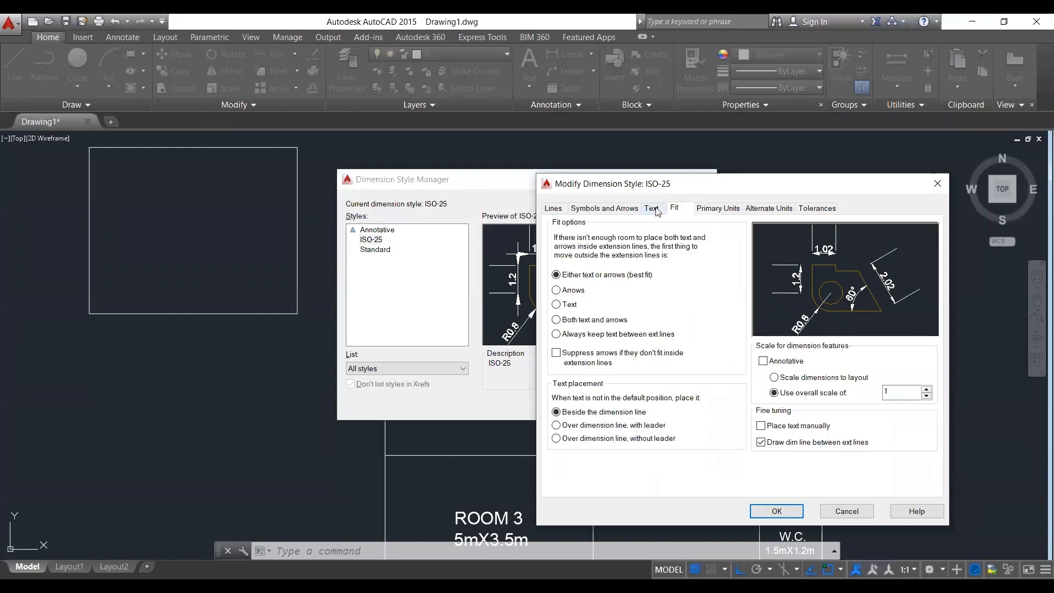
left_click(656, 211)
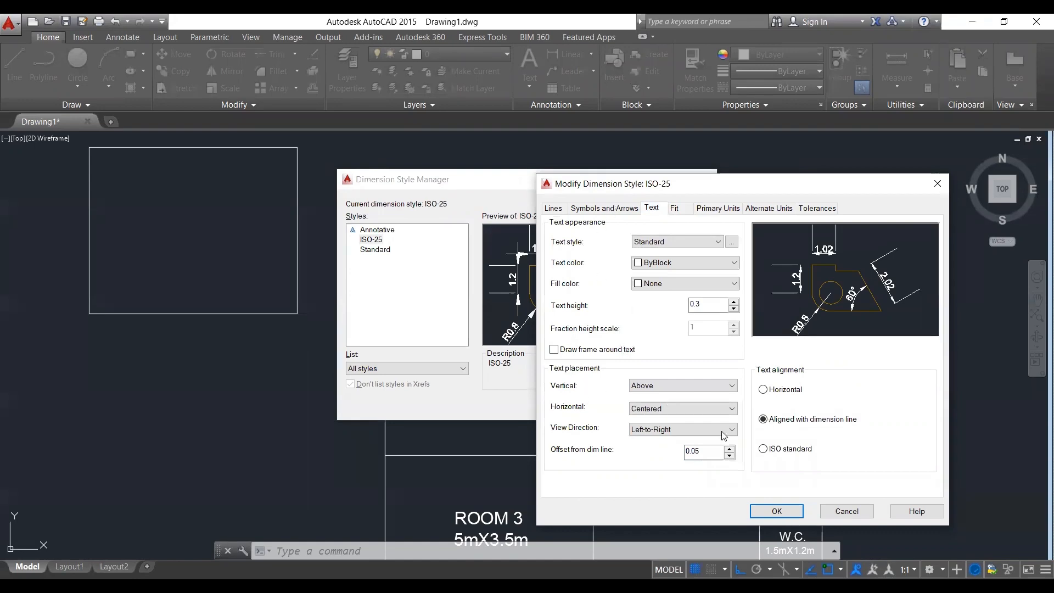
key("ctrl+shift+Tab")
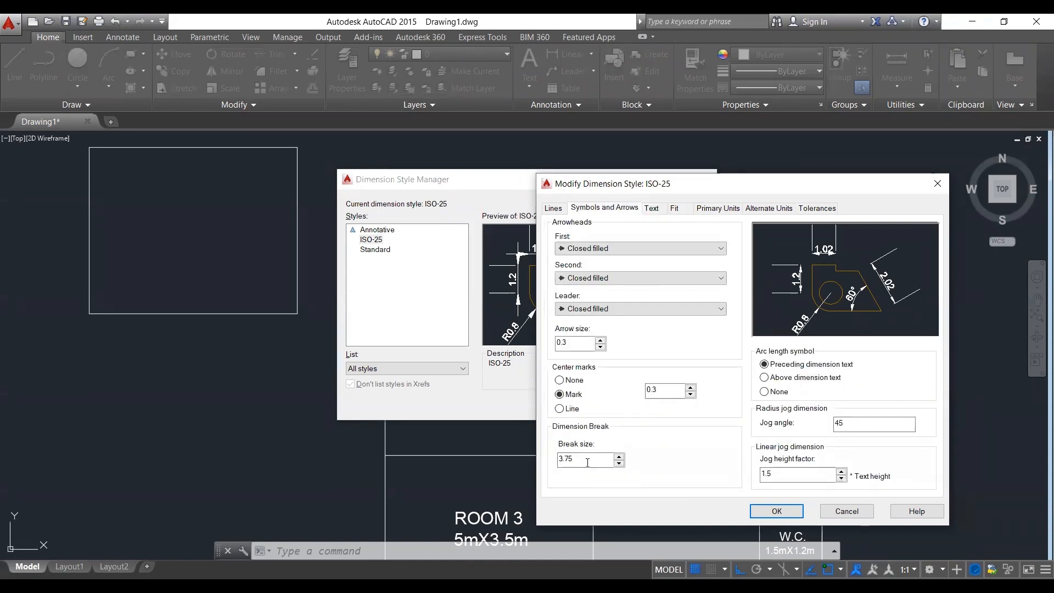
Set the ISO-25 style's dimension break size to 0.5, save the style and close the style manager.
double_click(571, 459)
type("0.5")
left_click(774, 511)
left_click(609, 409)
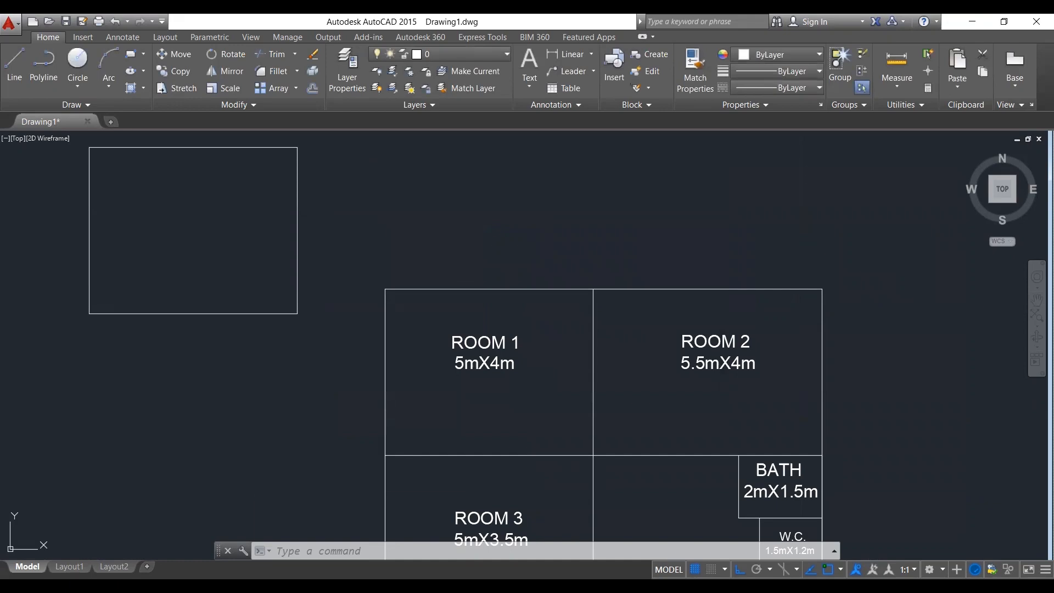
left_click(482, 259)
scroll(482, 273, "up", 2)
left_click(485, 239)
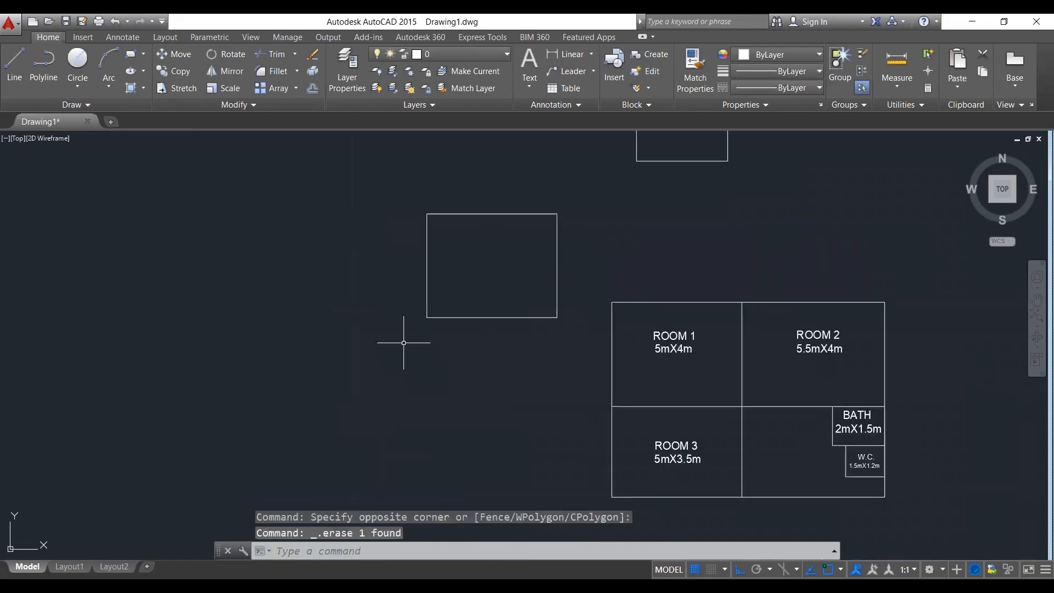
Set the drawing's length units to Engineering with a precision of 0'-0" through UNITS.
middle_click_drag(404, 342, 524, 354)
scroll(357, 320, "up", 2)
middle_click_drag(357, 319, 517, 333)
scroll(517, 332, "down", 4)
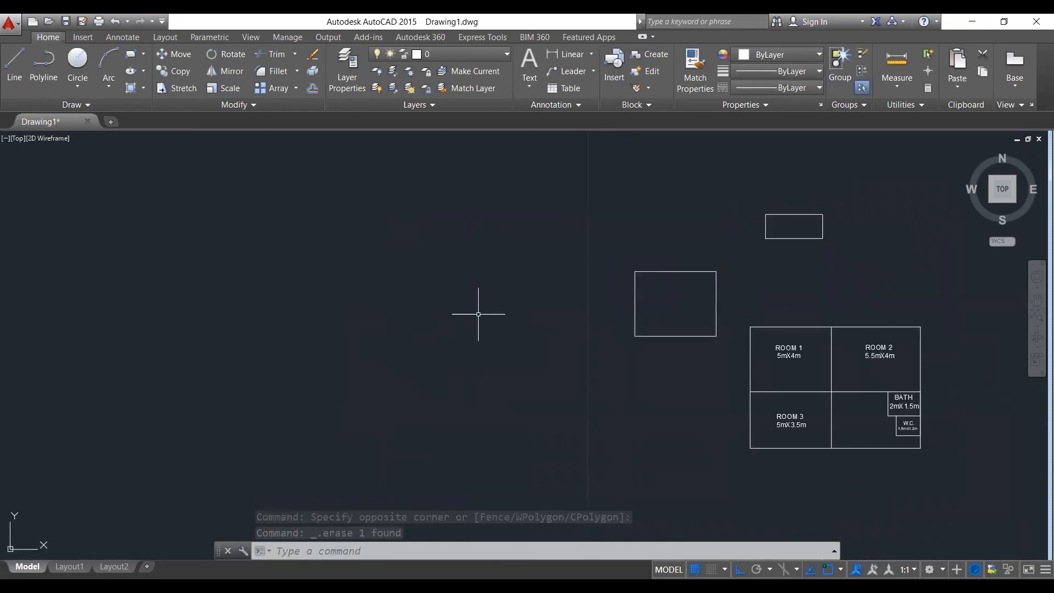
type("UN")
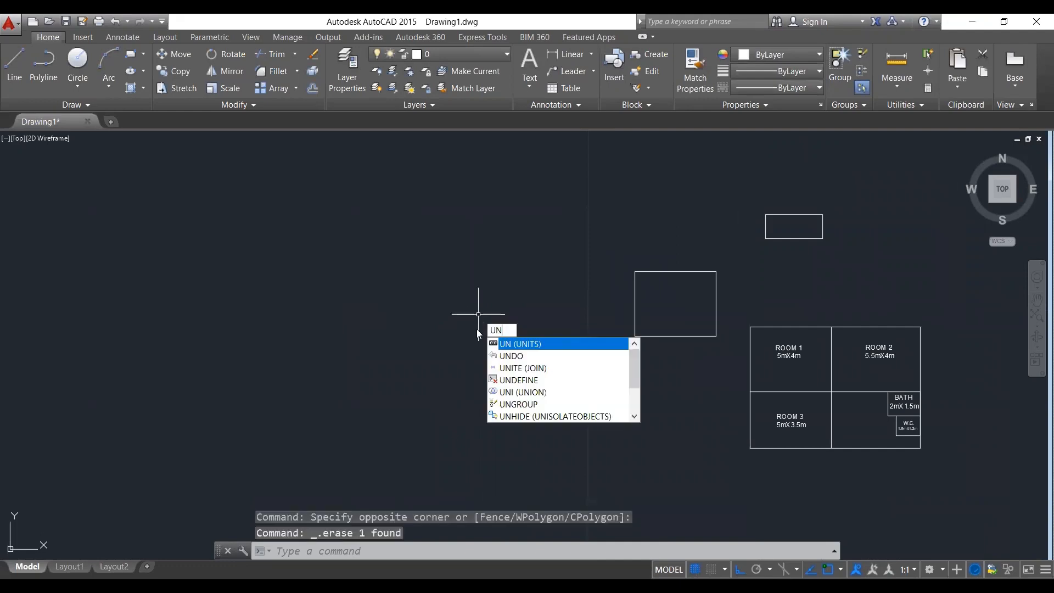
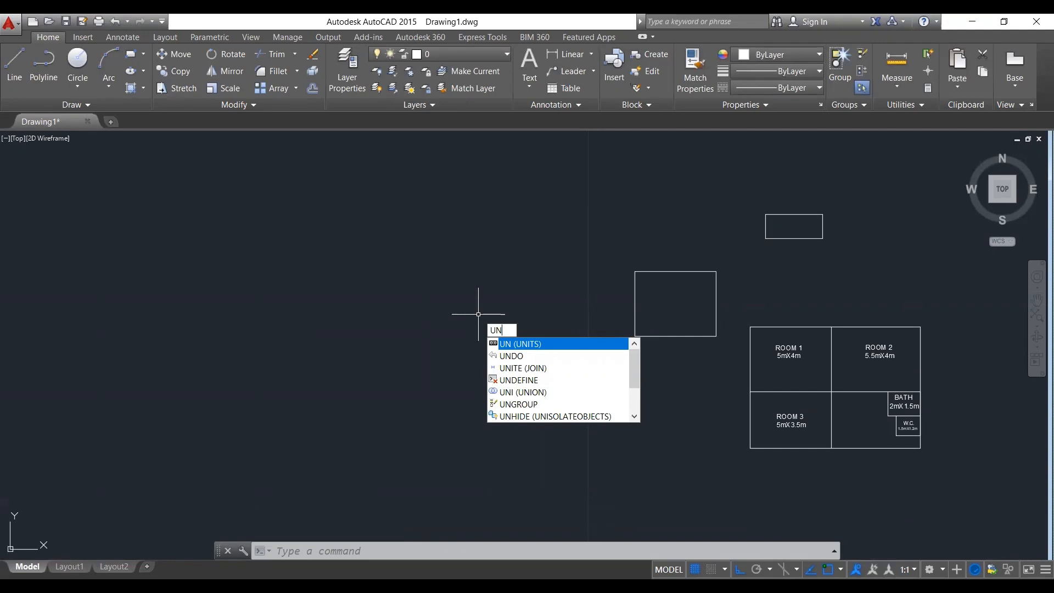
key("Return")
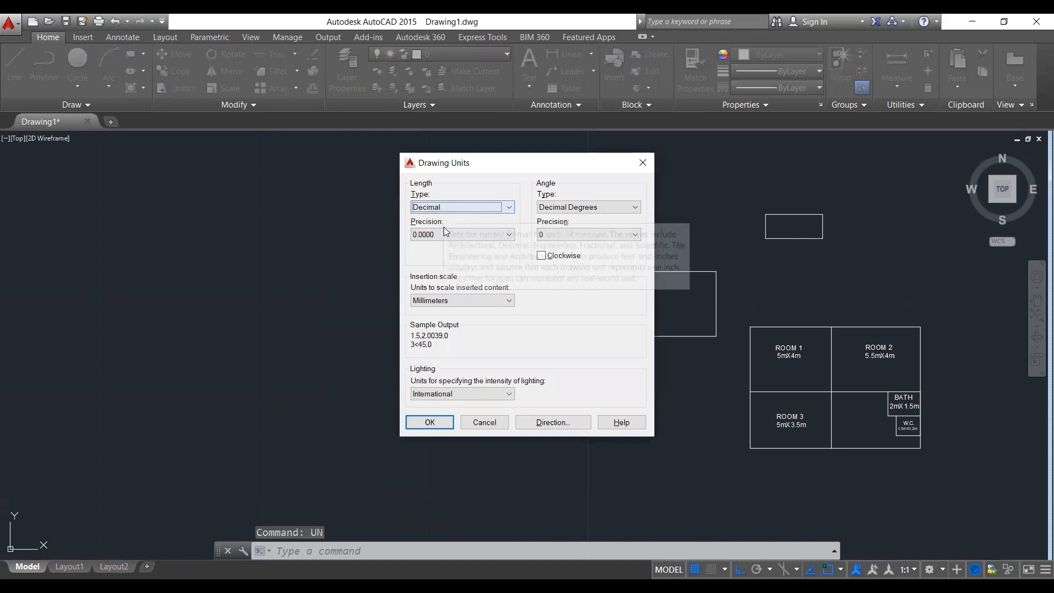
left_click(443, 212)
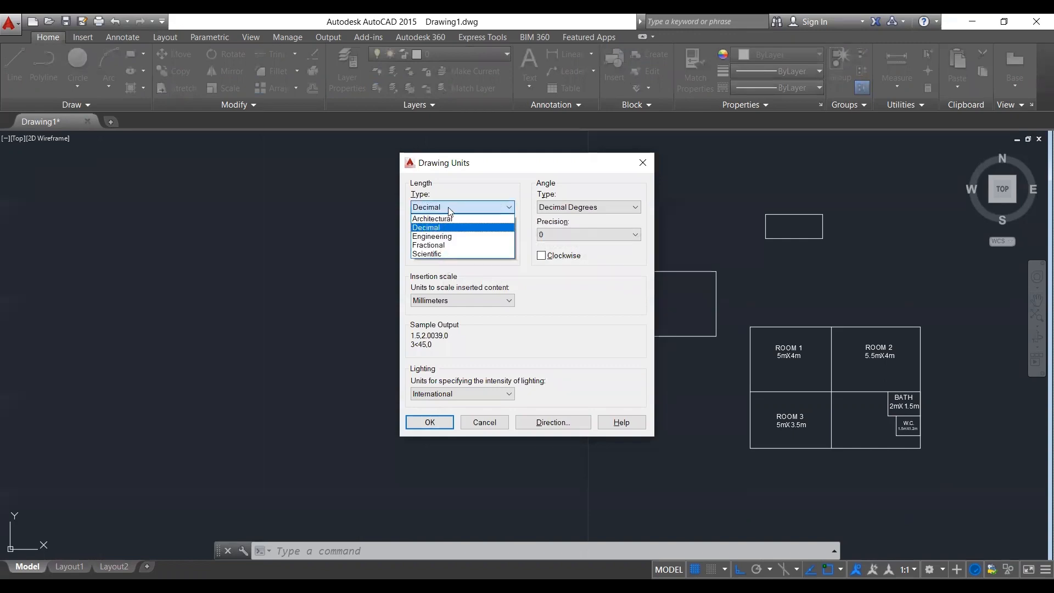
left_click(443, 236)
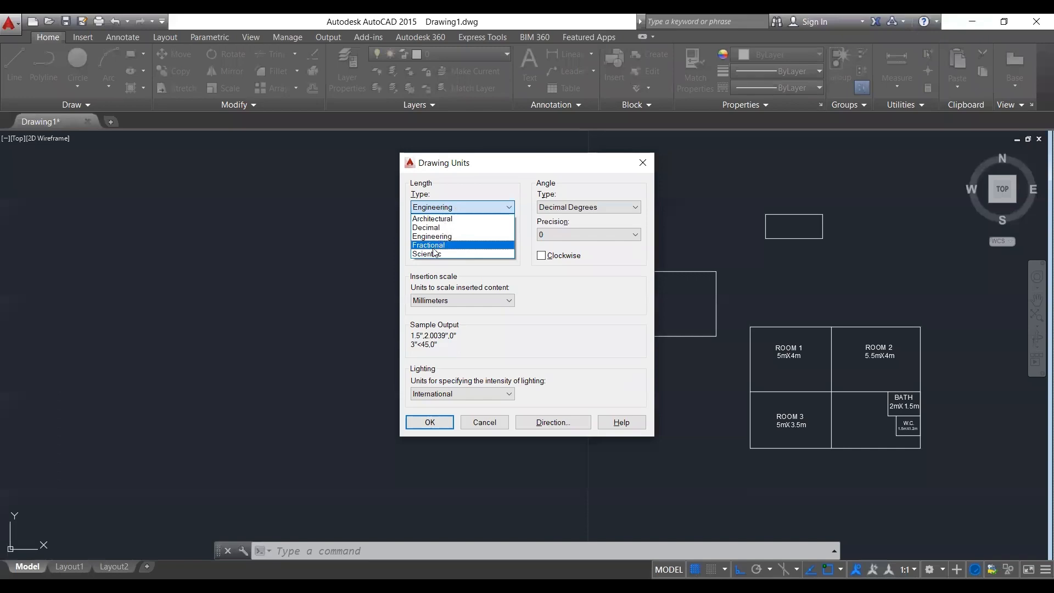
left_click(460, 235)
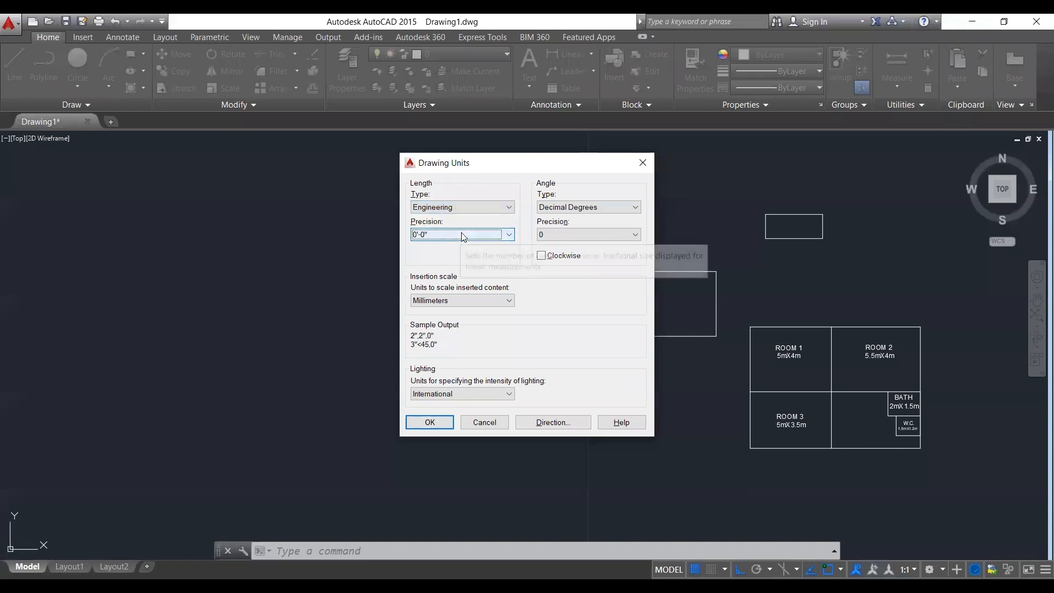
Set the insertion scale of the drawing units to Inches and apply the unit settings.
left_click(449, 300)
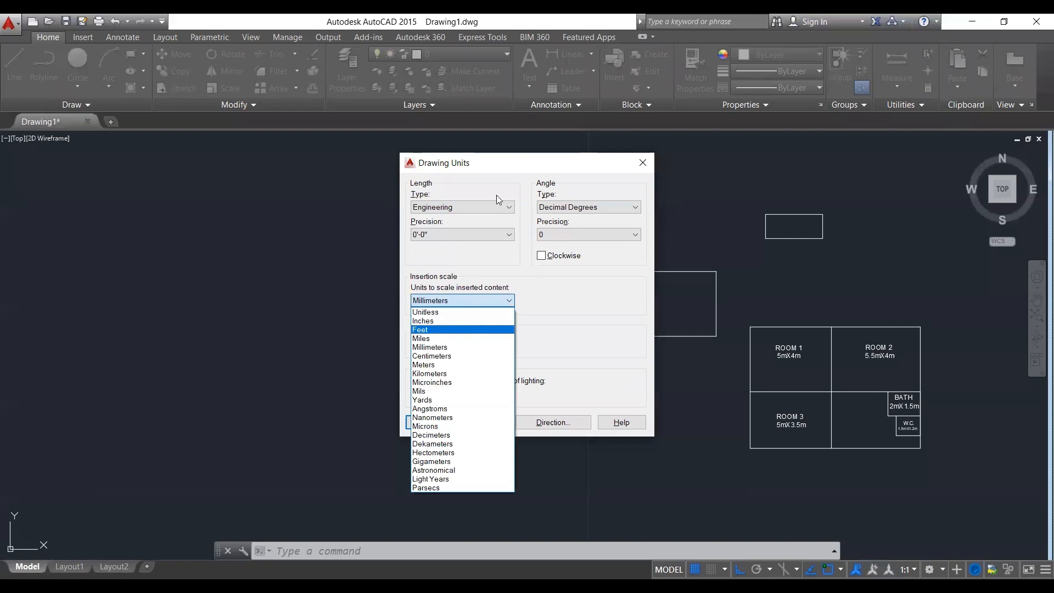
key("Up")
key("Return")
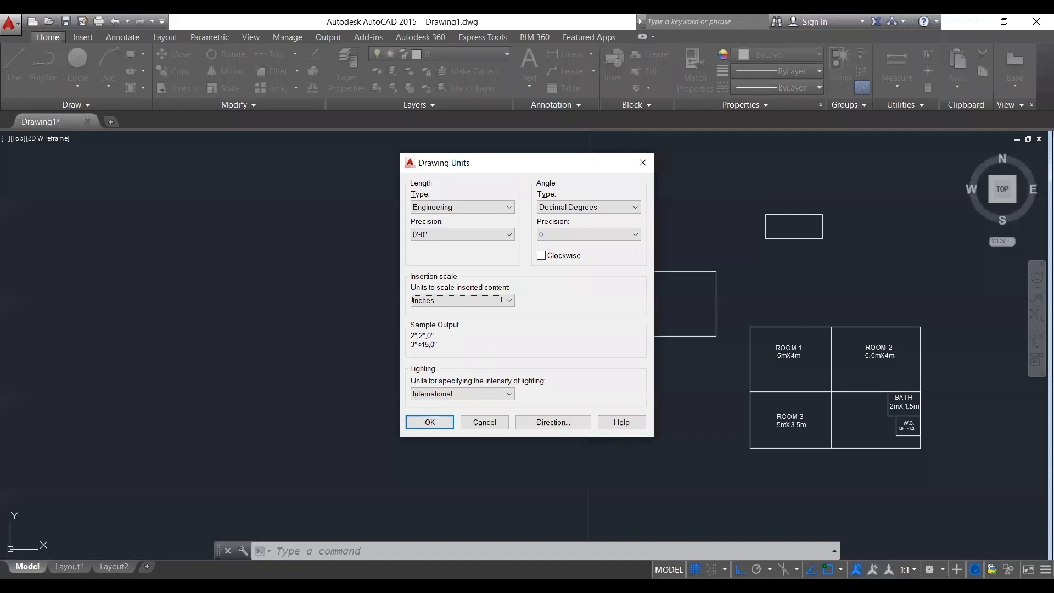
key("Return")
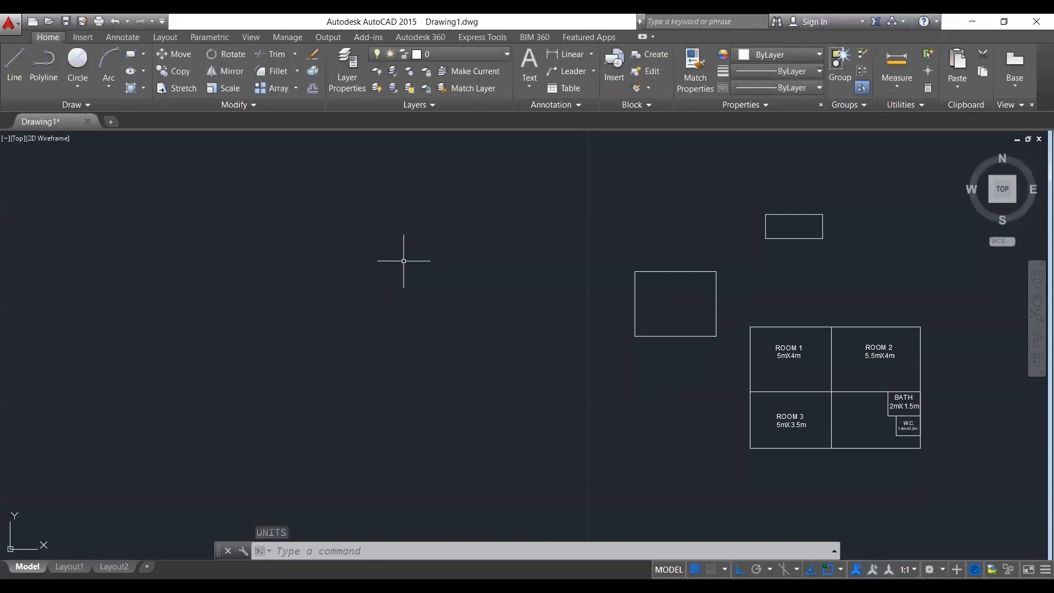
Draw a rectangle 3' wide by 5' high in the empty area beside the floor plan.
type("REC")
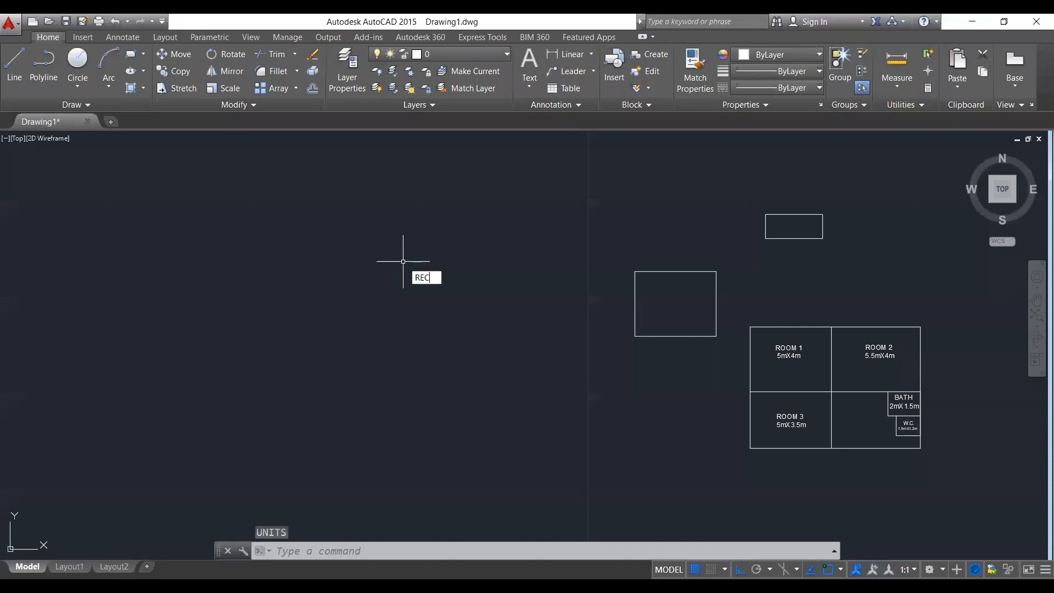
key("Return")
left_click(369, 268)
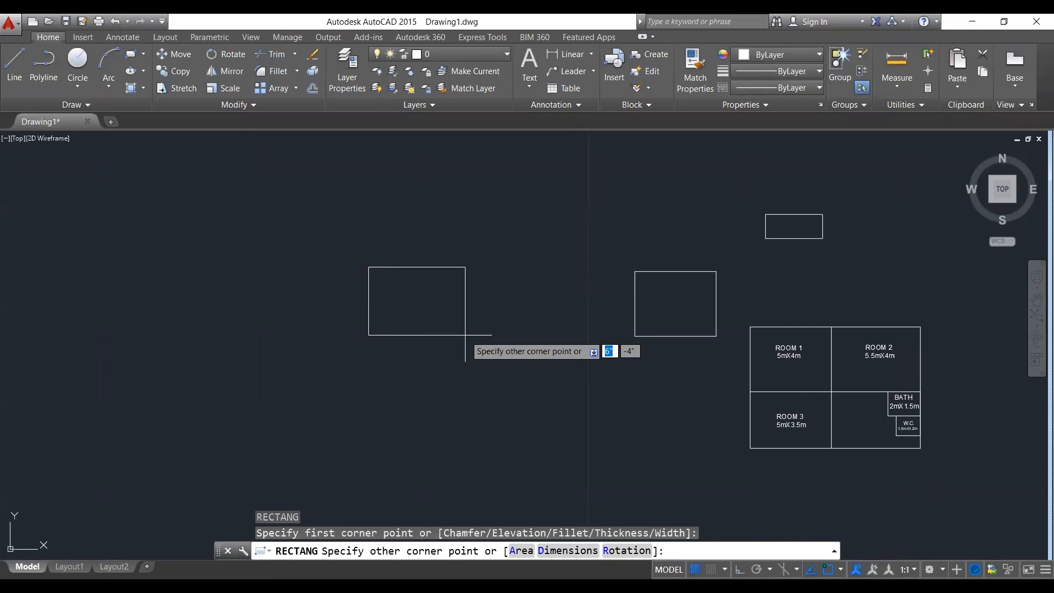
type("3")
type("'")
key("Tab")
type("5'")
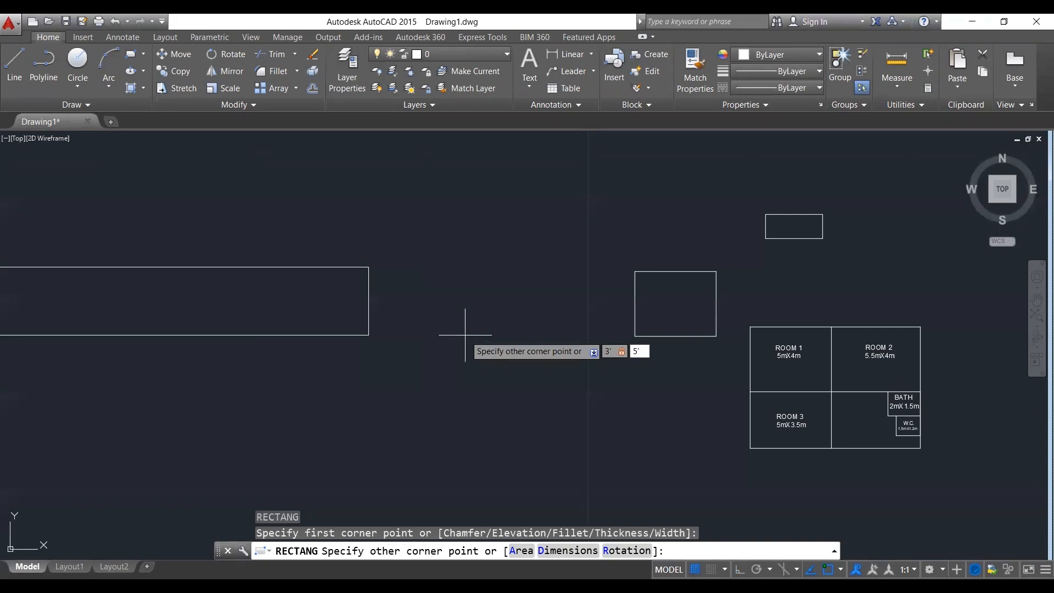
key("Return")
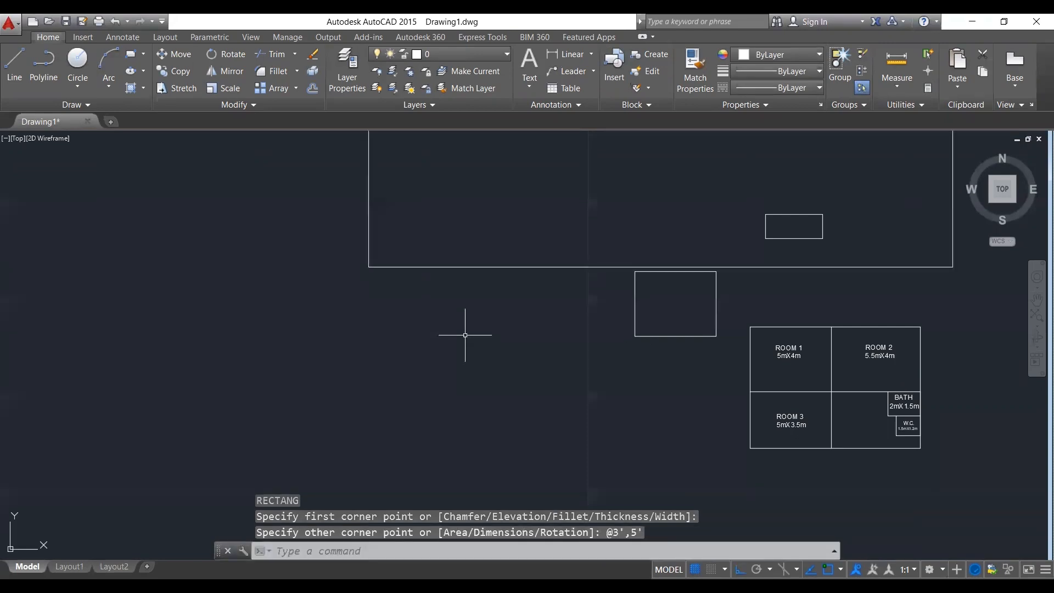
Cut the large rectangle, paste it clear of the floor plan, and add a linear dimension above its upper edge.
scroll(623, 393, "down", 7)
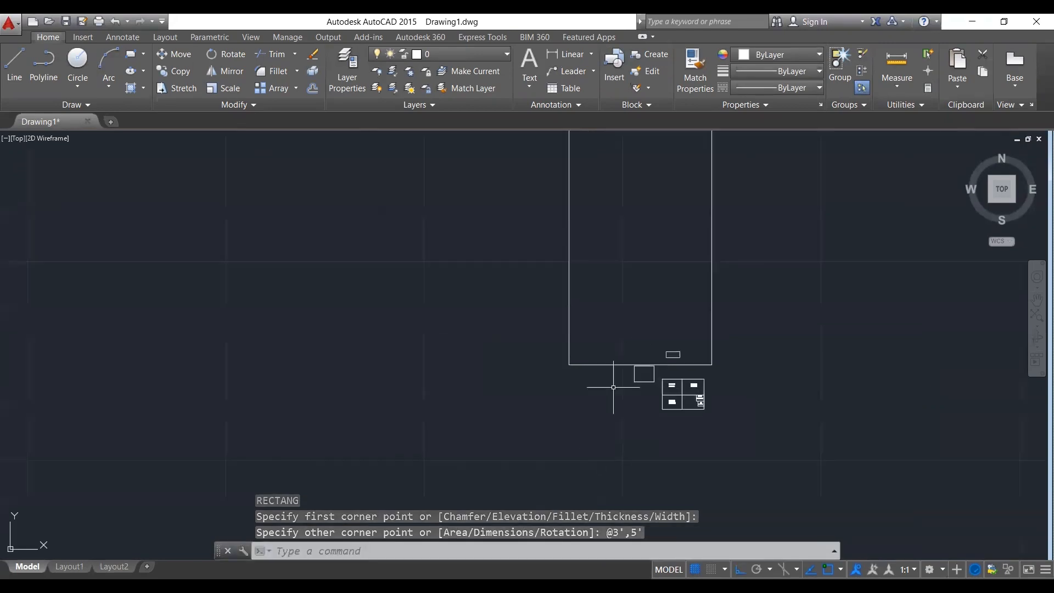
left_click(598, 350)
left_click(478, 363)
key("Delete")
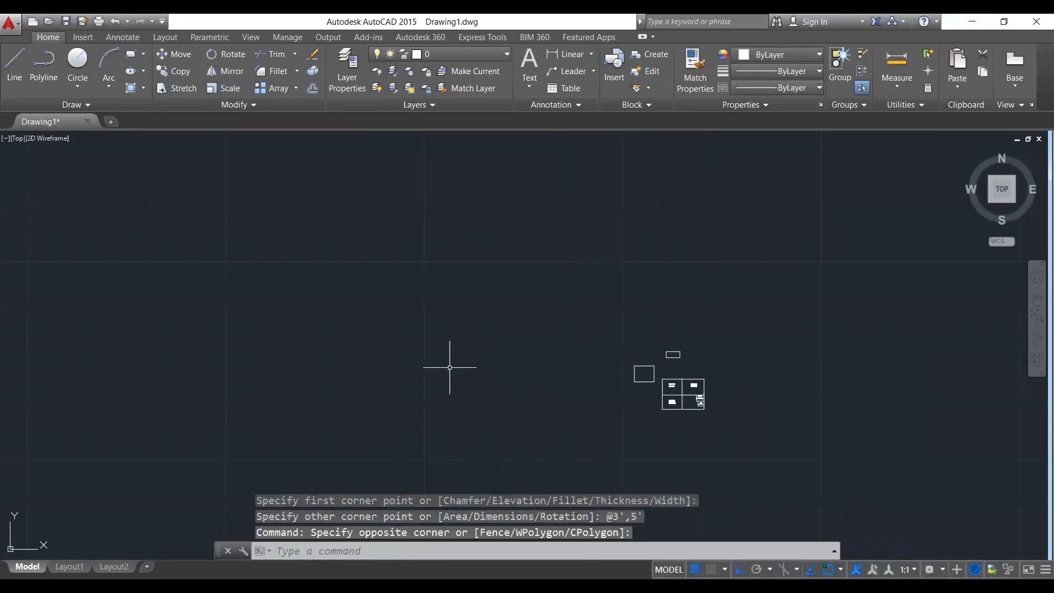
key("ctrl+v")
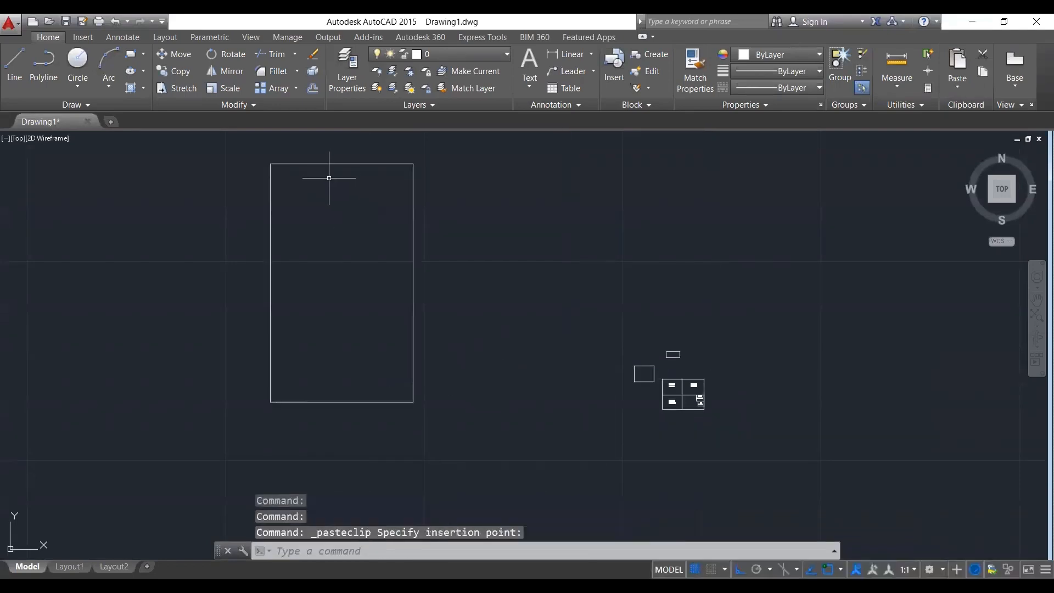
type("DLI")
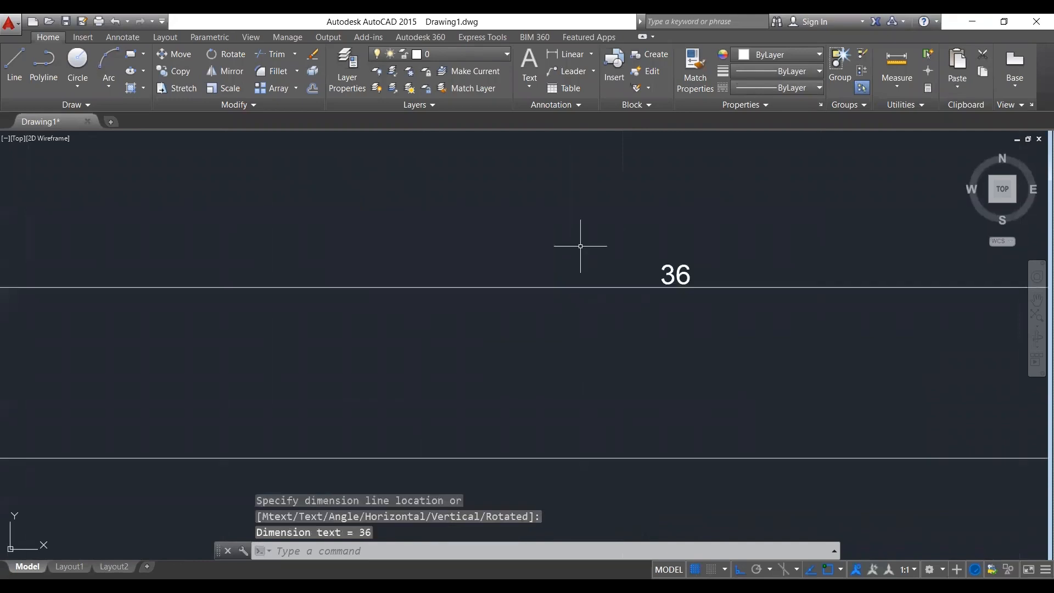
scroll(579, 242, "down", 3)
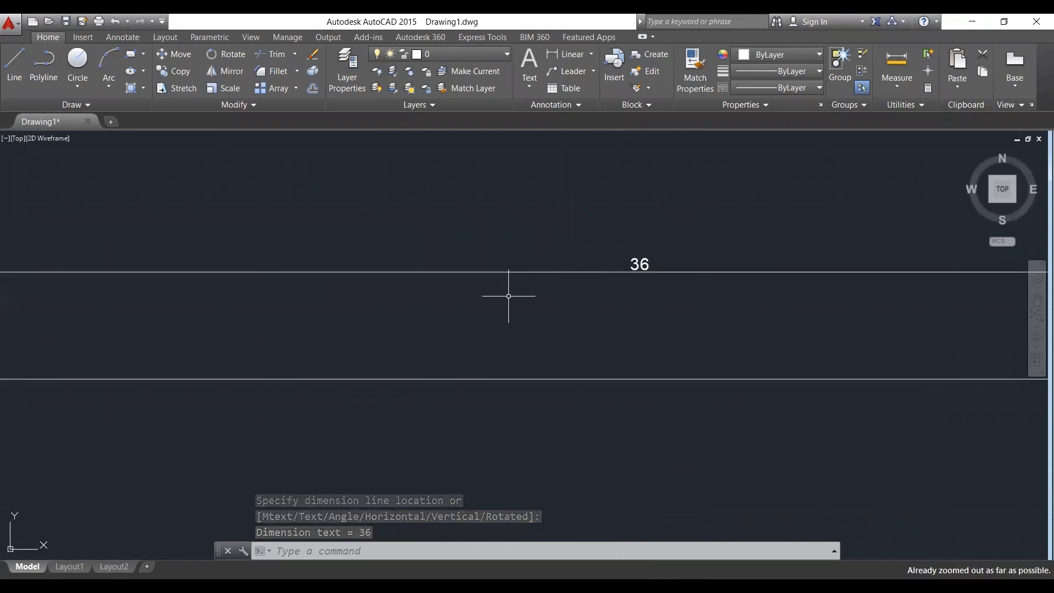
Open the Standard dimension style for modification through DIMSTYLE.
type("DIM")
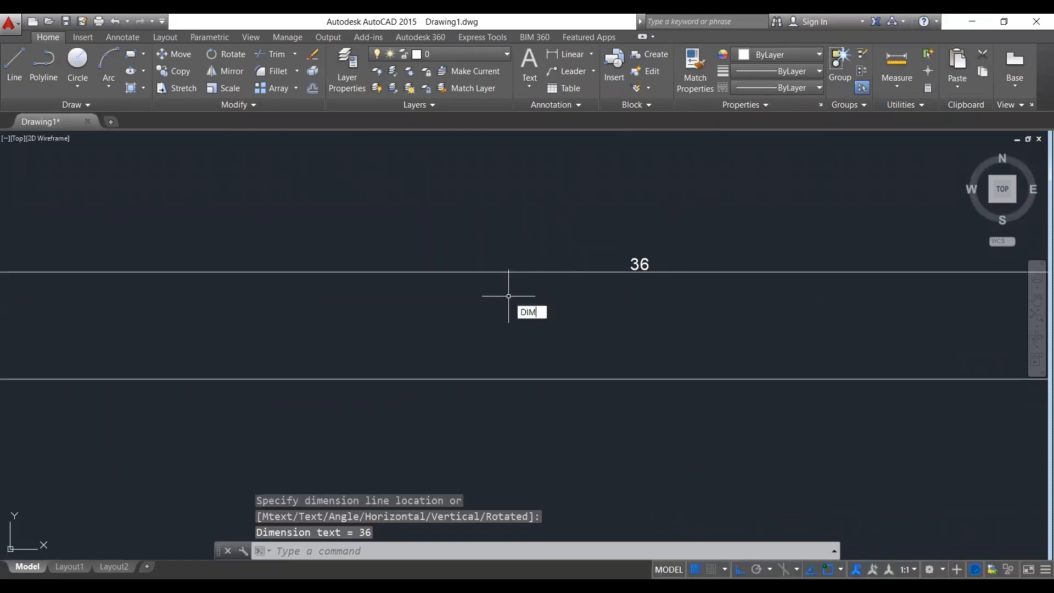
type("S")
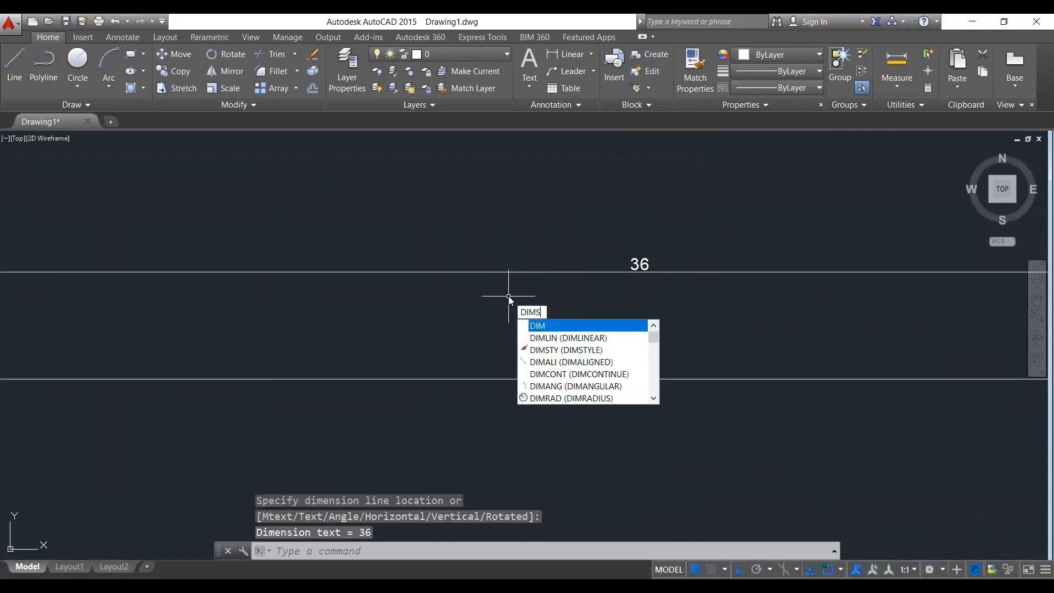
key("Return")
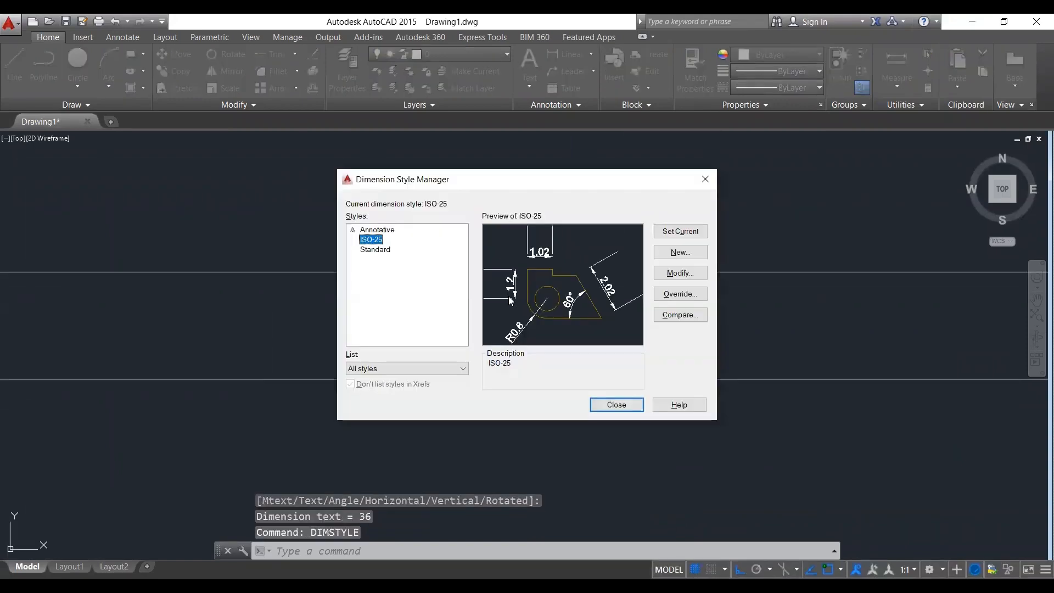
left_click(373, 249)
left_click(683, 277)
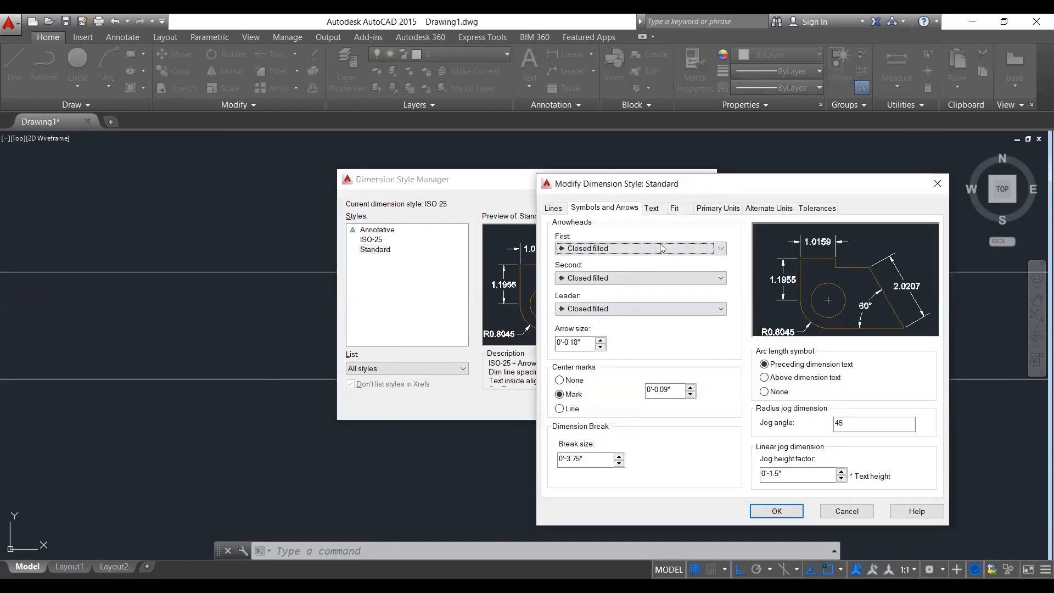
Set the Standard style's linear unit format to Engineering with precision 0'-0", save it and make it the current style.
left_click(707, 211)
left_click(671, 235)
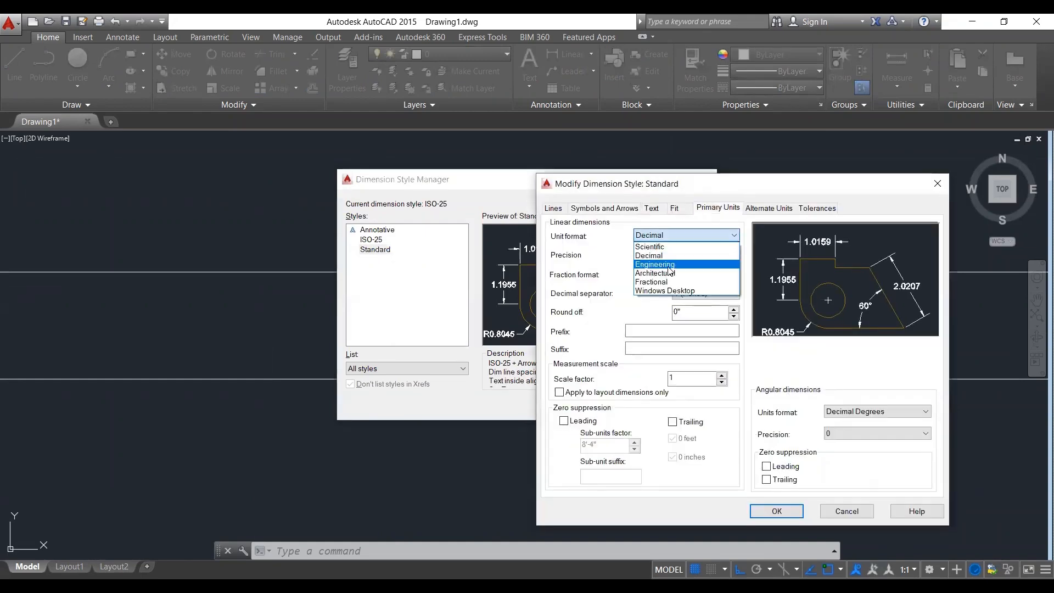
left_click(655, 265)
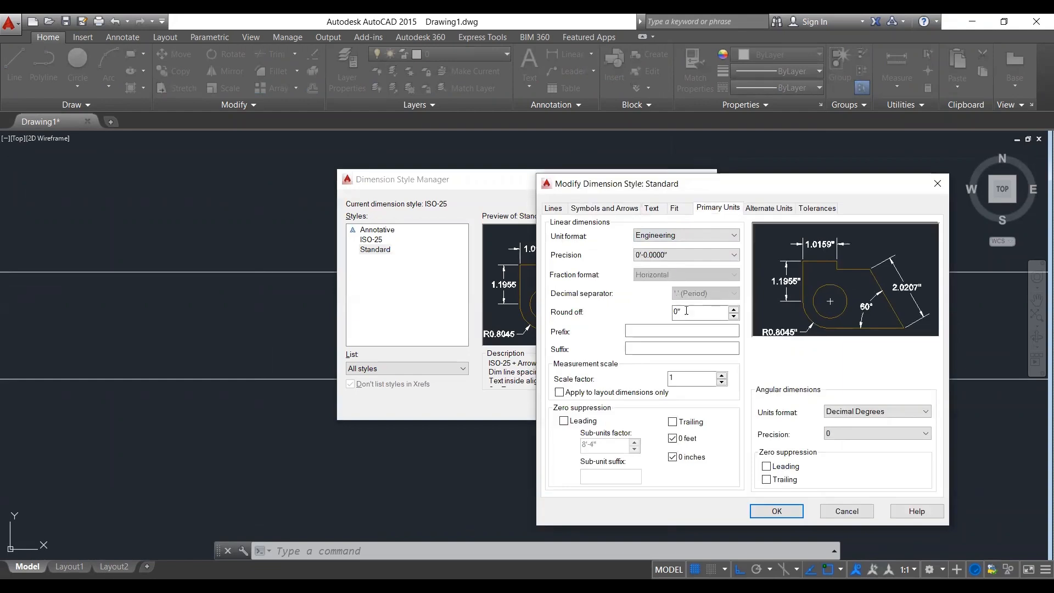
left_click(688, 257)
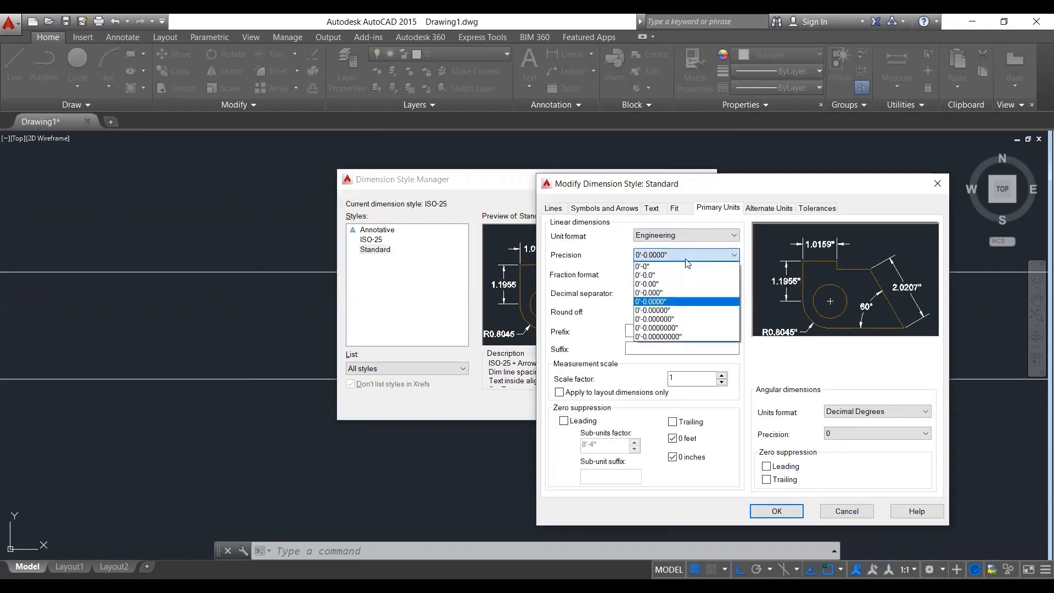
left_click(661, 267)
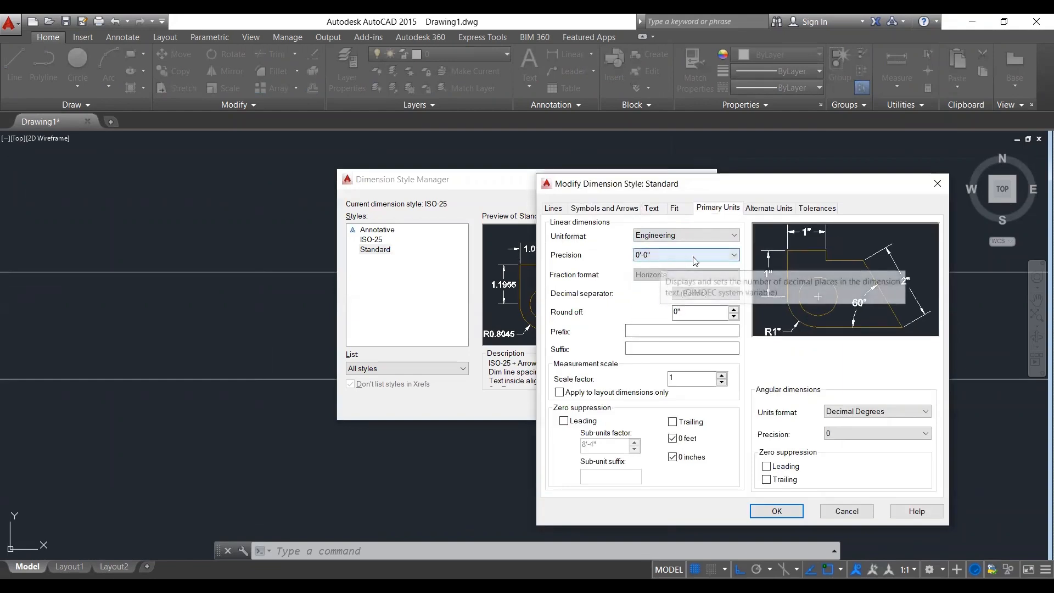
left_click(776, 511)
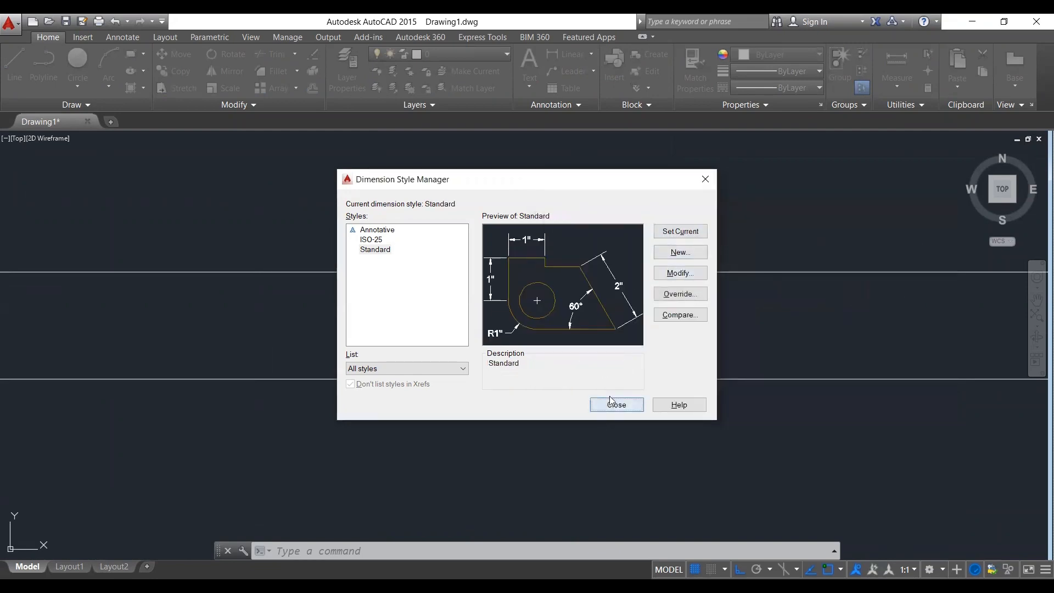
left_click(612, 404)
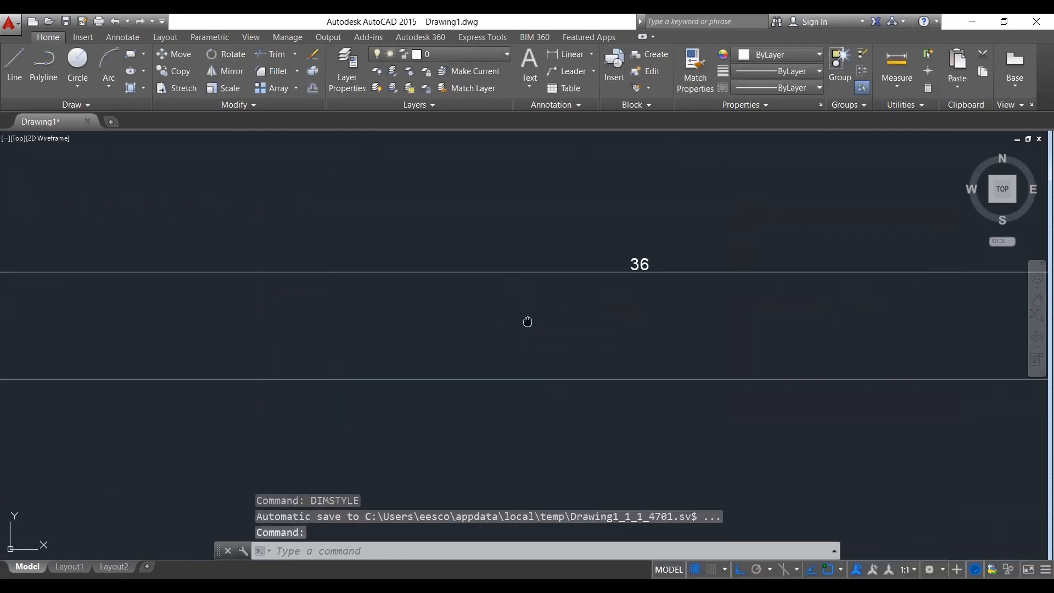
Zoom to the whole drawing with the Zoom All option and examine the dimensioned rectangle beside the floor plan.
scroll(524, 315, "down", 2)
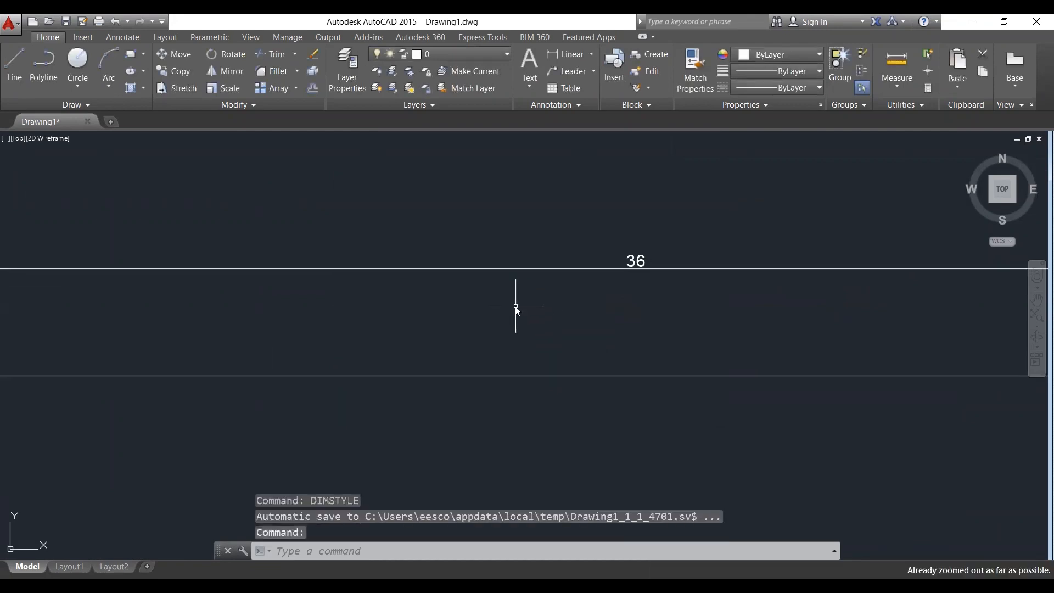
type("z")
key("Return")
key("Return")
left_click_drag(456, 247, 452, 292)
left_click_drag(439, 230, 433, 291)
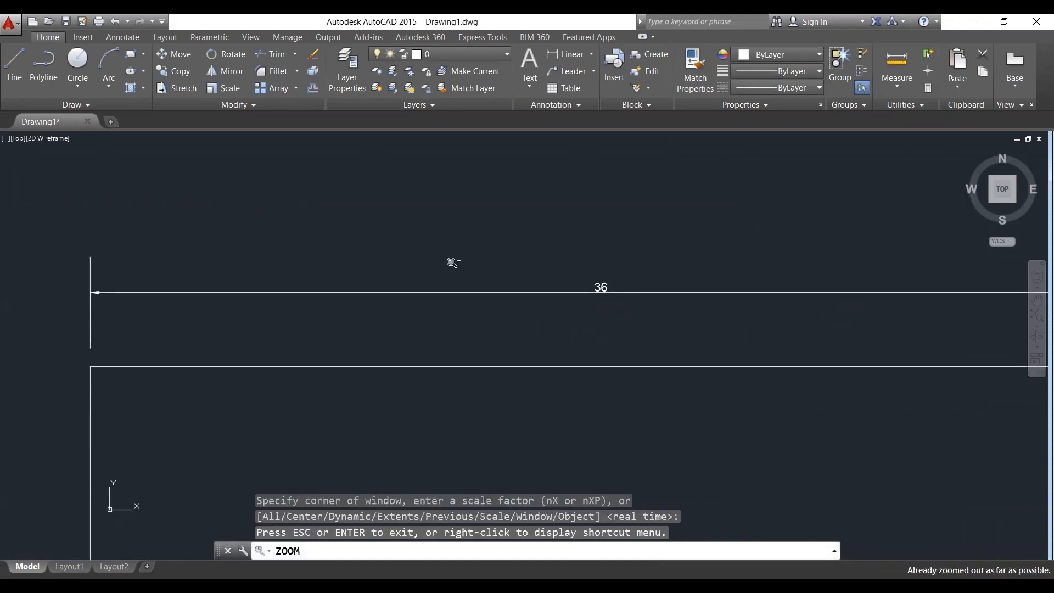
key("Escape")
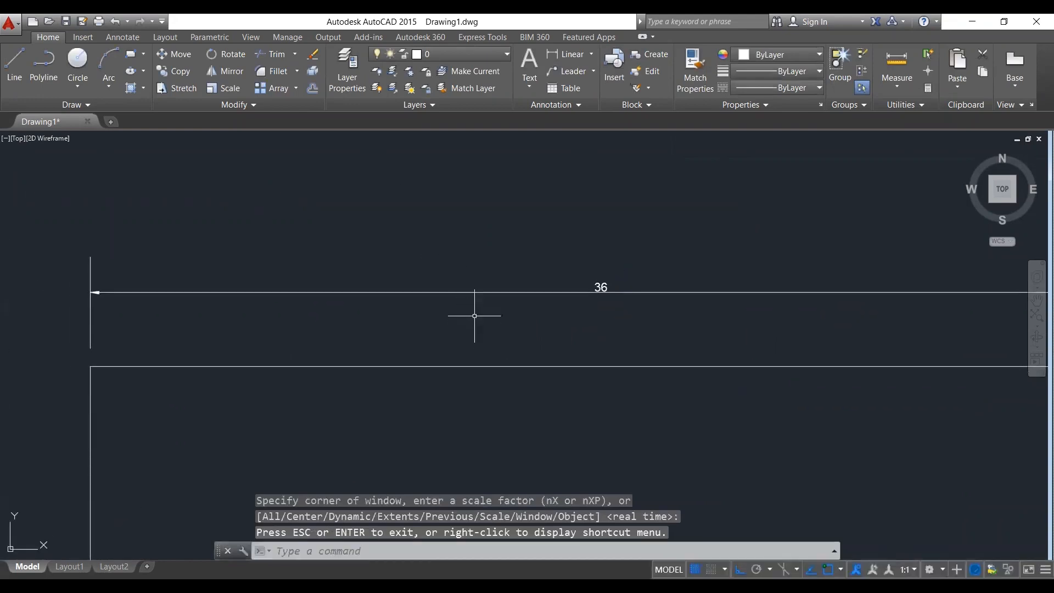
type("a")
key("Return")
key("Escape")
scroll(589, 235, "up", 5)
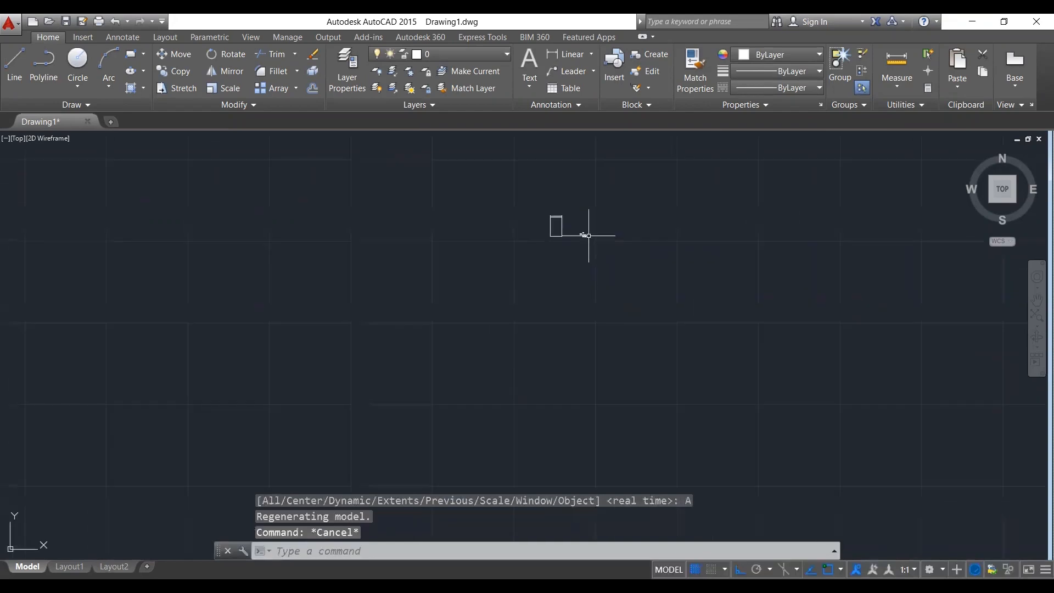
Add a linear dimension across the rectangle's width, just below its upper edge, and check its text against the dimension above.
scroll(456, 228, "up", 15)
scroll(418, 203, "down", 2)
scroll(483, 241, "up", 2)
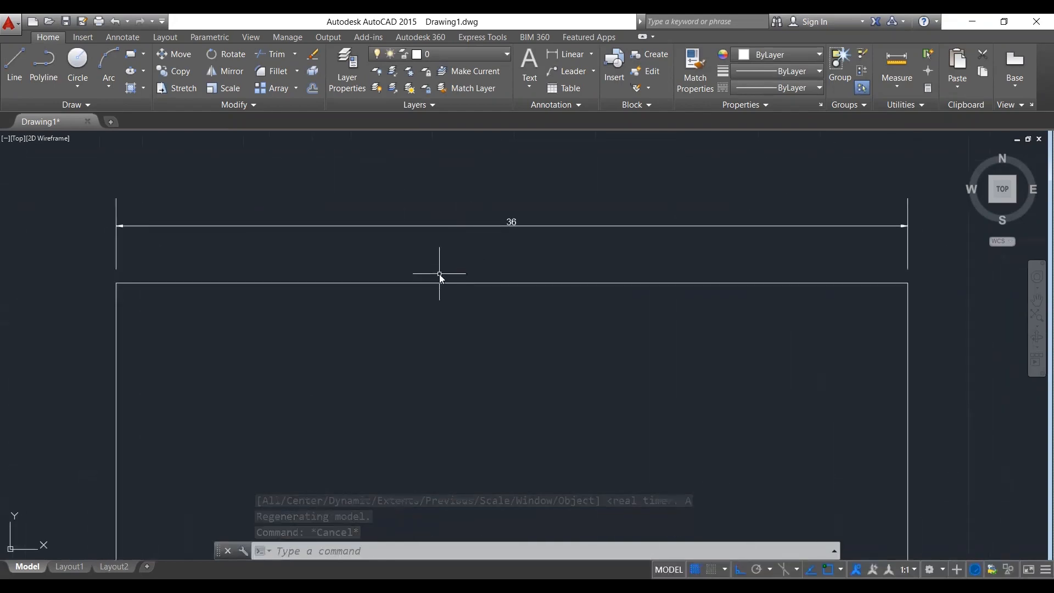
type("DLI")
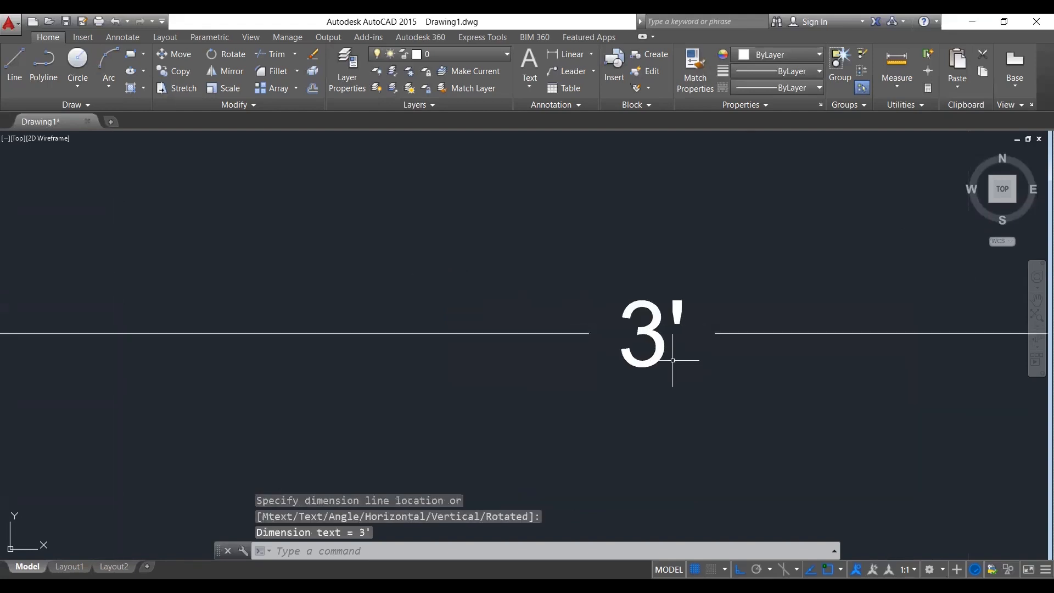
scroll(672, 360, "down", 5)
scroll(667, 323, "up", 8)
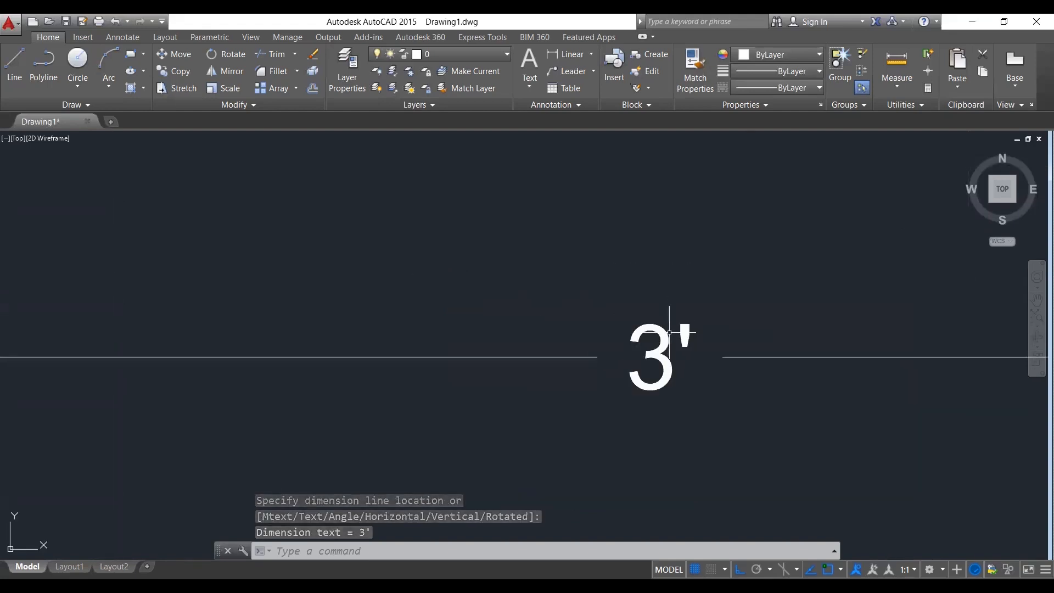
scroll(668, 332, "down", 8)
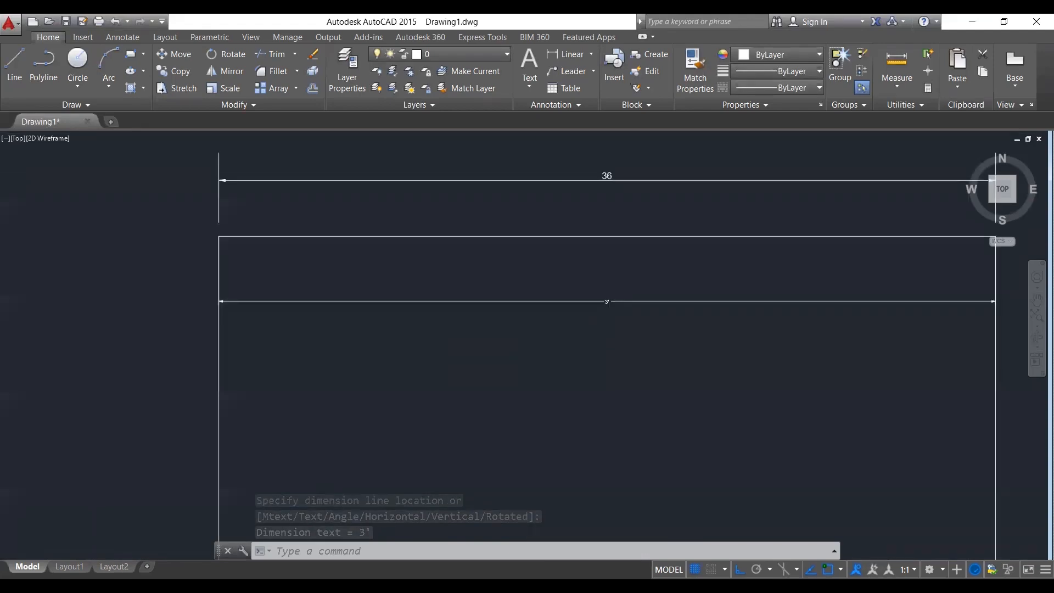
scroll(619, 318, "up", 2)
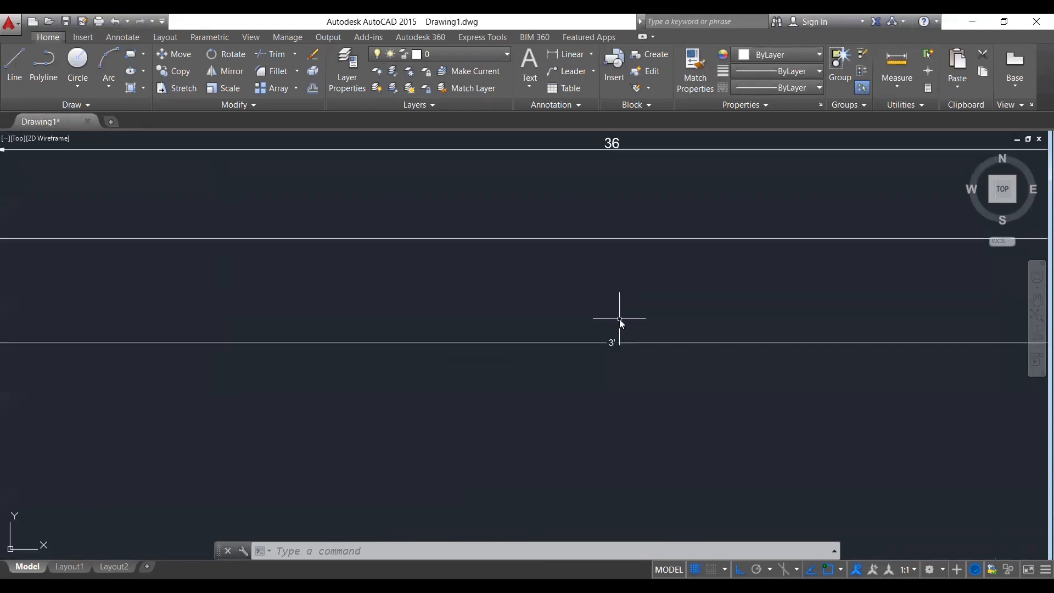
Set the Standard dimension style's arrow size to 2" through DIMSTYLE, save it and make the style current.
type("DIMS")
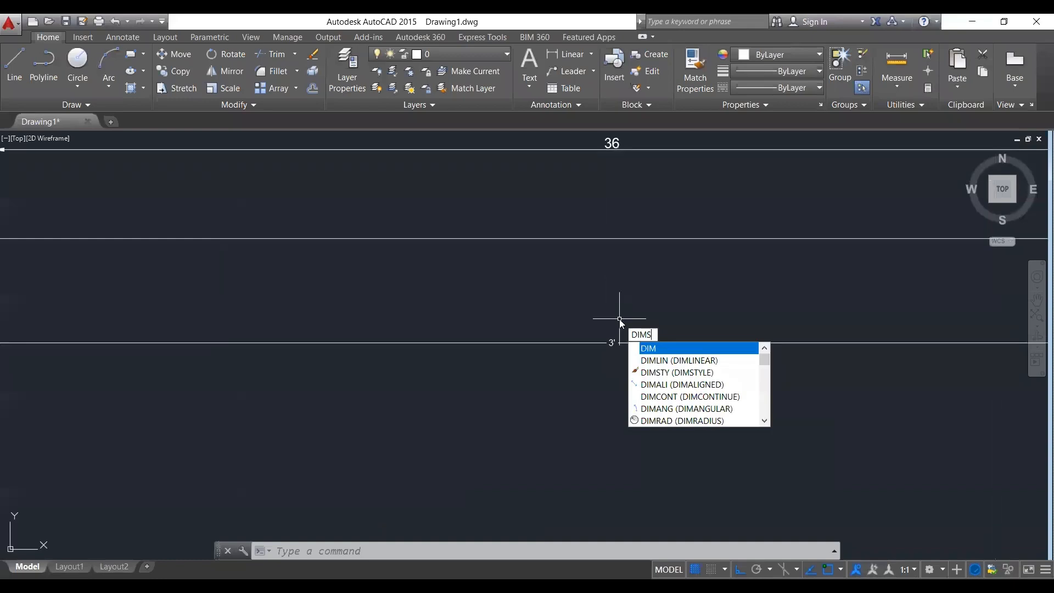
key("Return")
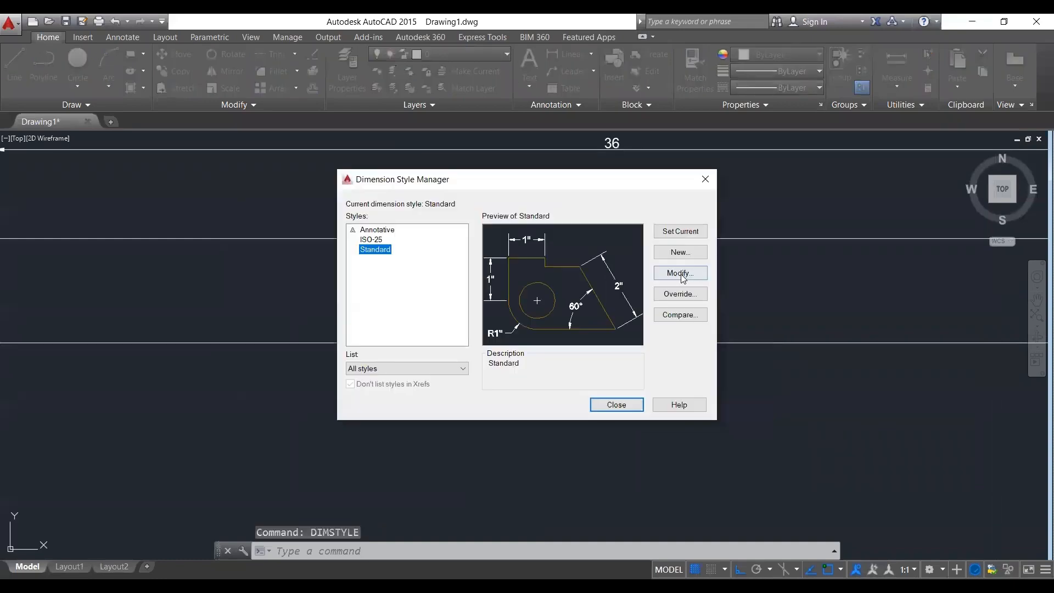
left_click(671, 272)
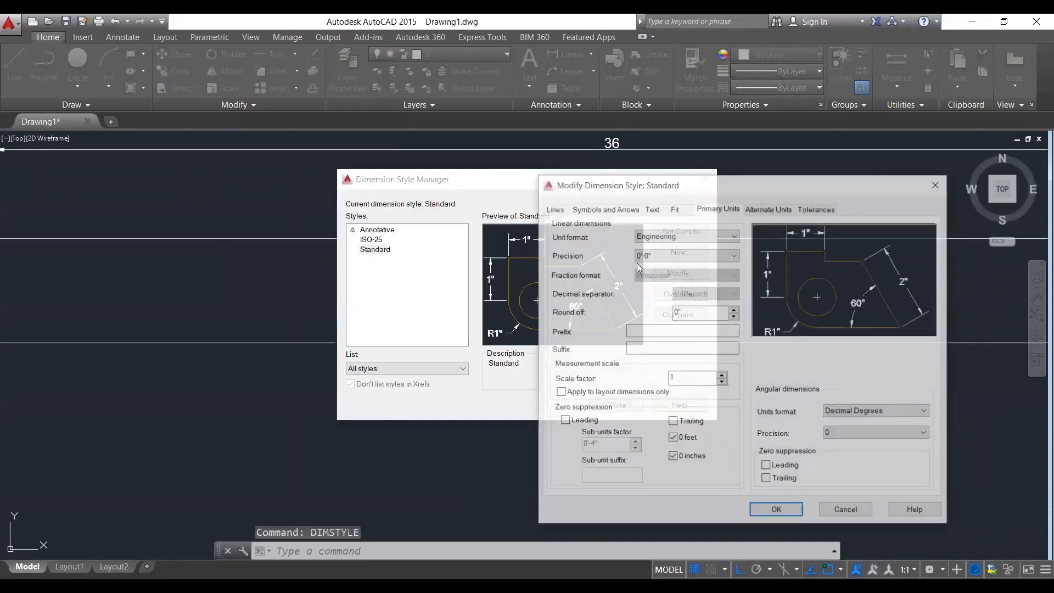
left_click(608, 209)
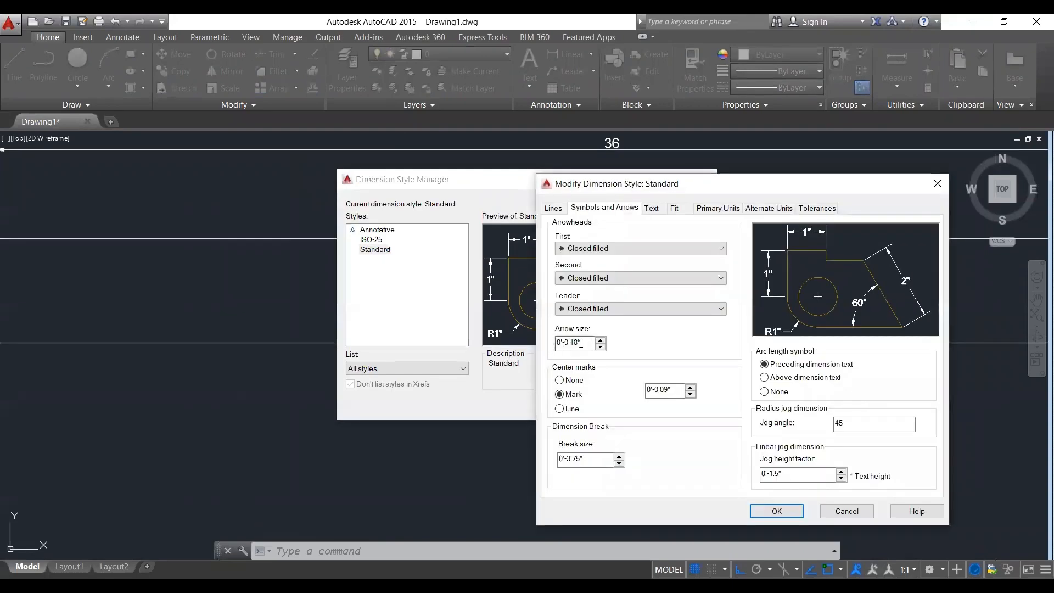
double_click(572, 342)
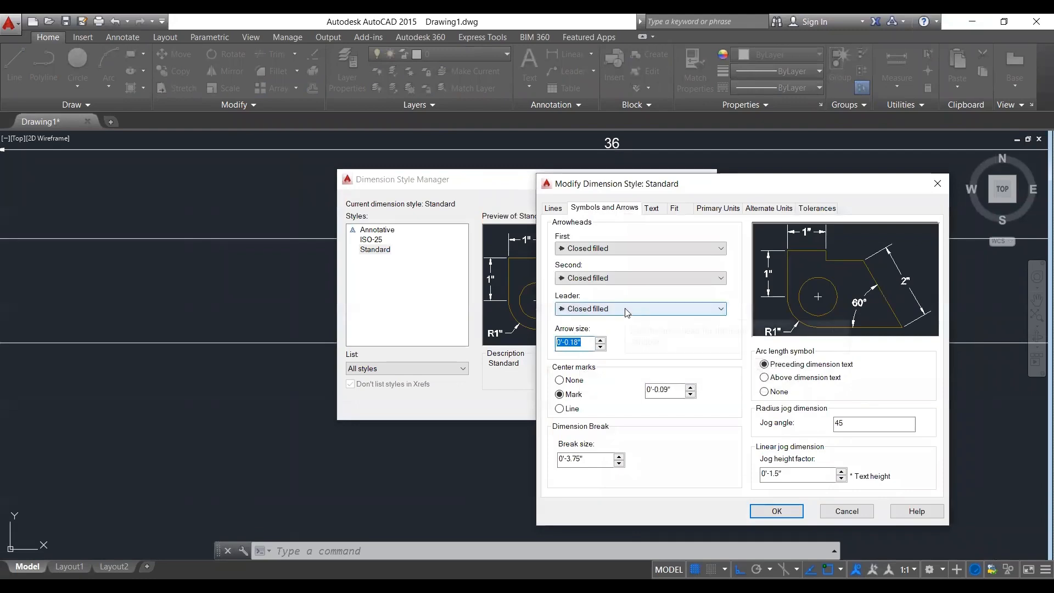
left_click(552, 208)
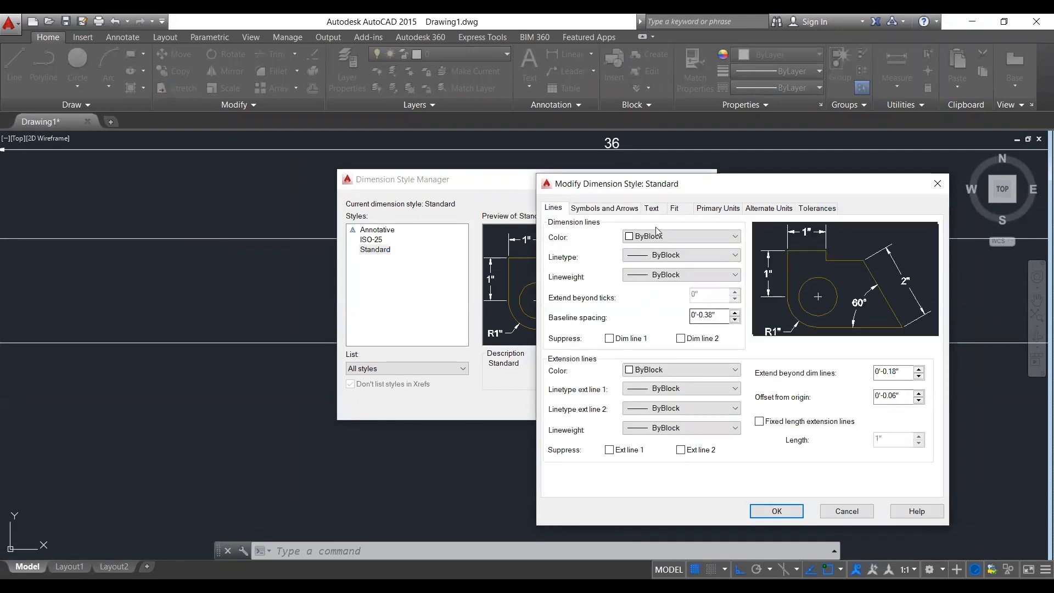
left_click(616, 210)
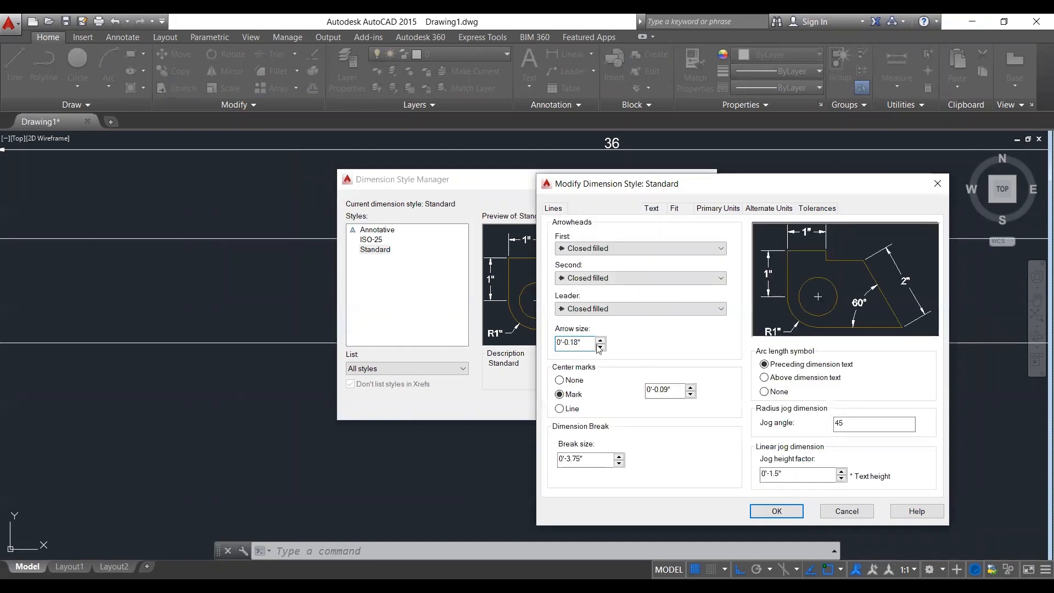
left_click_drag(592, 343, 556, 343)
type("2")
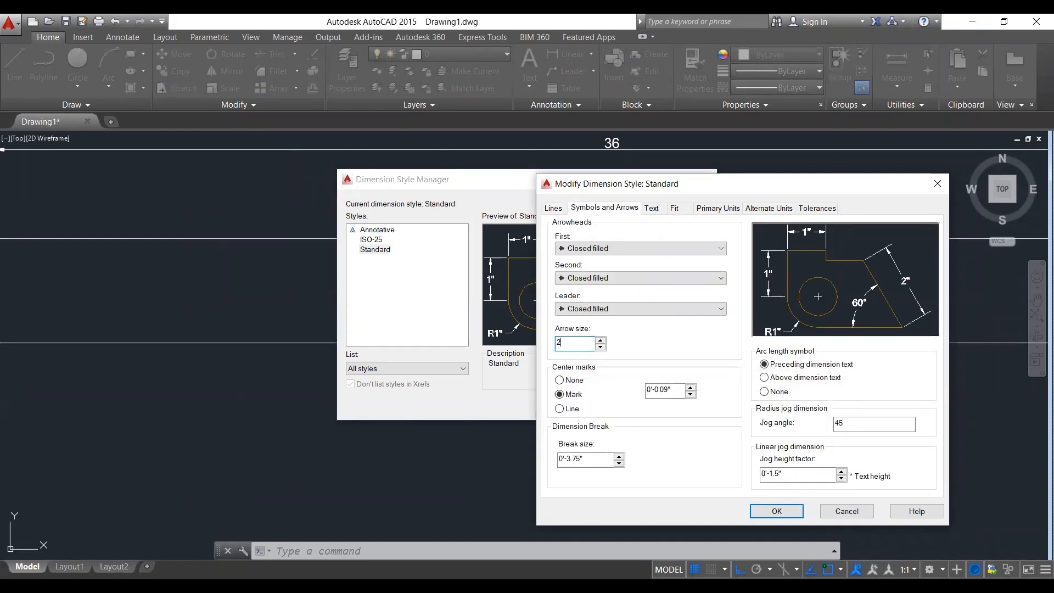
type("\"")
left_click(777, 511)
left_click(669, 236)
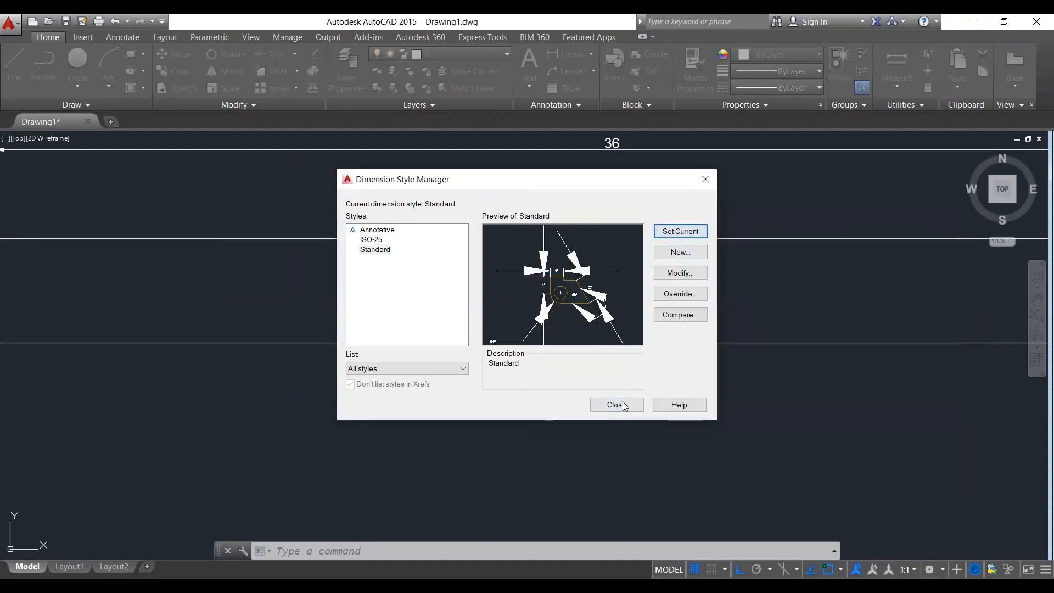
key("Return")
scroll(592, 293, "down", 2)
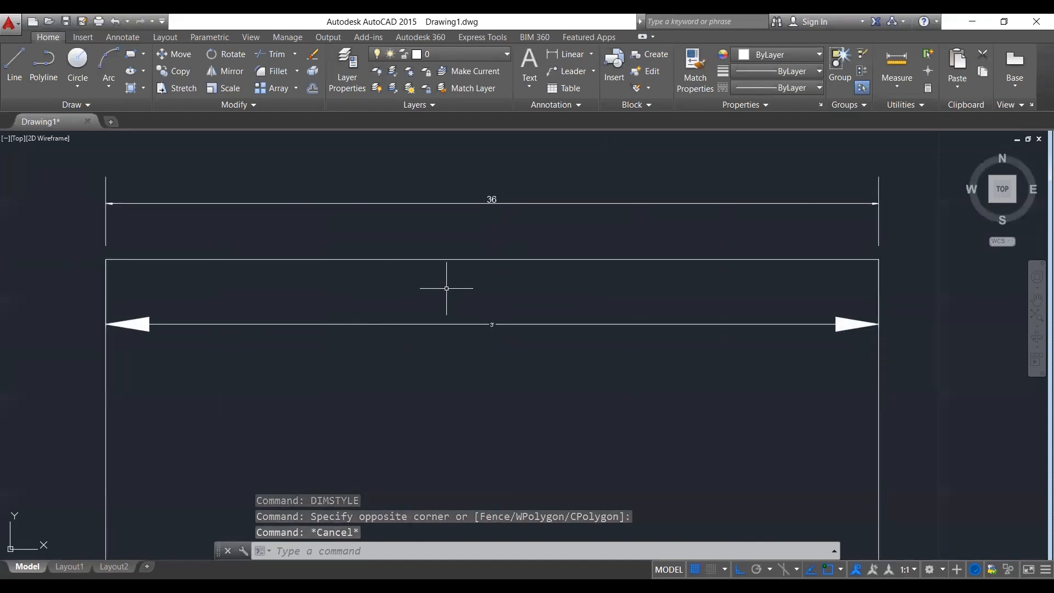
key("Return")
left_click(674, 275)
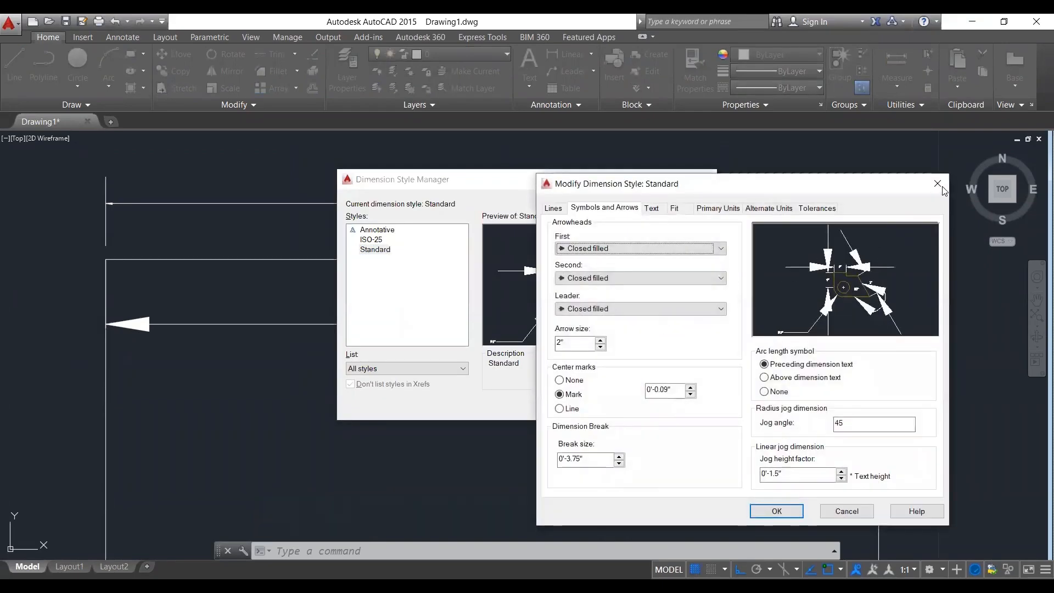
key("Return")
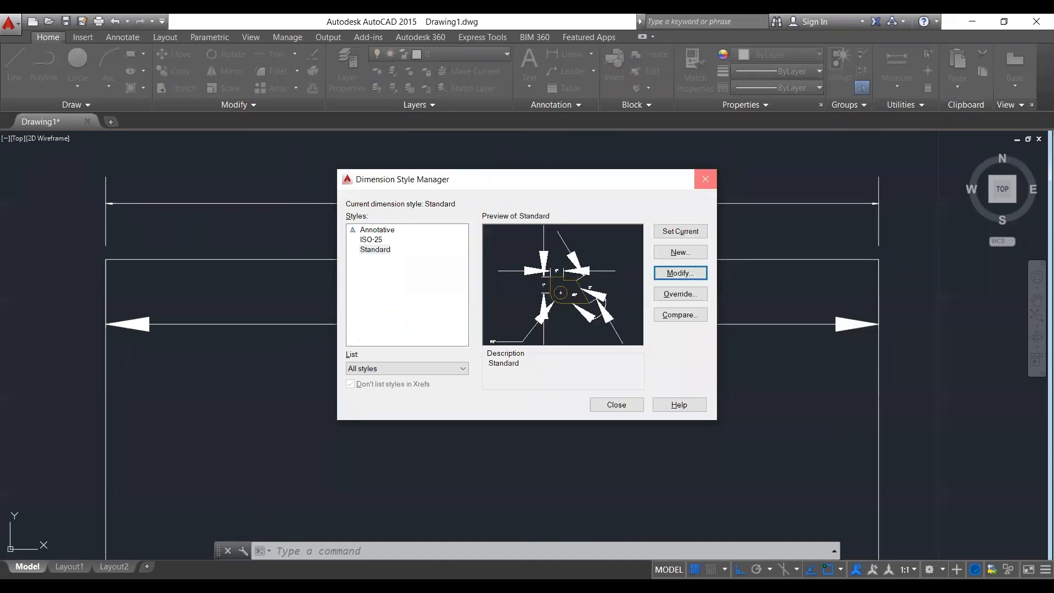
key("Escape")
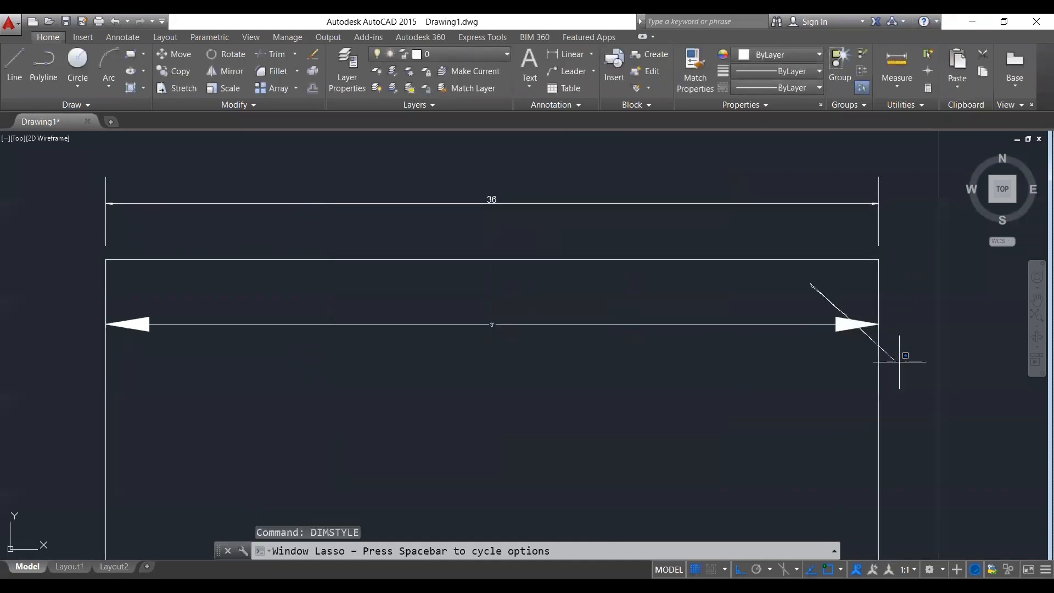
mouse_move(900, 361)
left_mouse_down()
mouse_move(757, 302)
mouse_move(937, 368)
mouse_move(889, 398)
mouse_move(807, 309)
mouse_move(832, 291)
left_mouse_up()
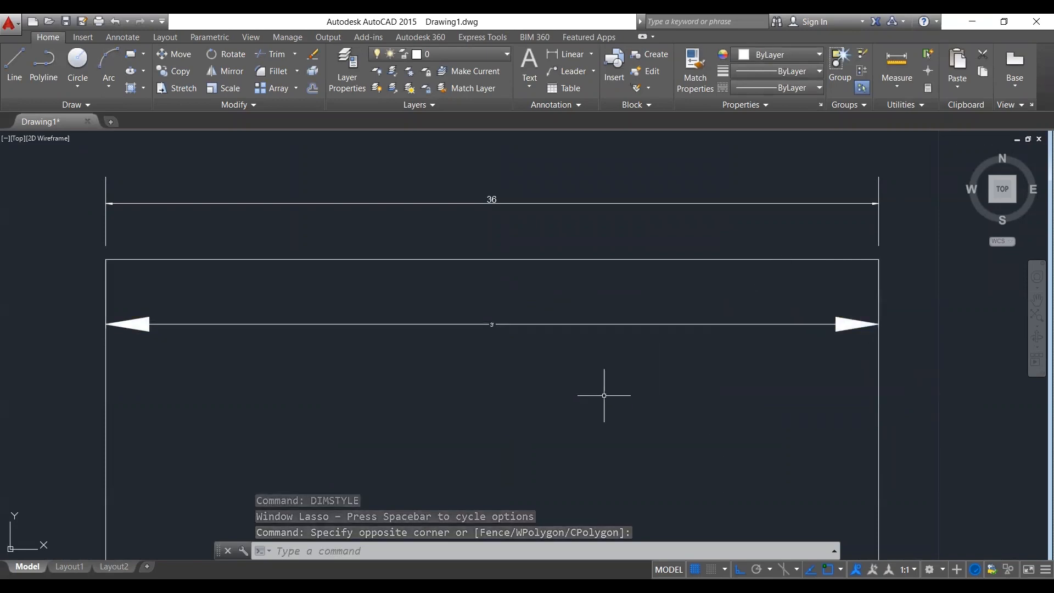
Set the Standard dimension style's arrow size to 0.5" through DIMSTYLE, save it and close the style manager.
type("D")
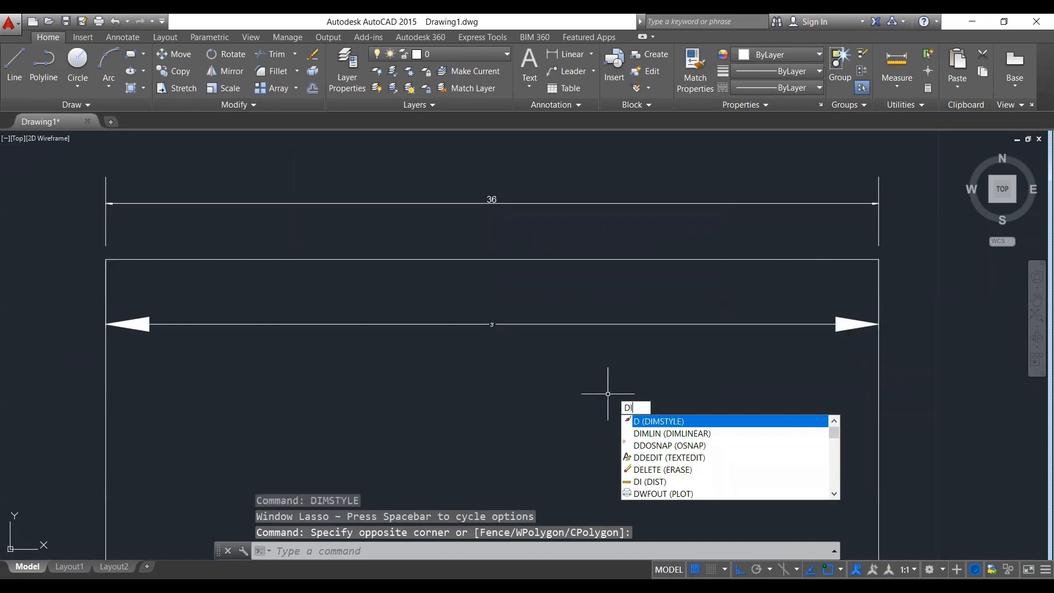
type("IMS")
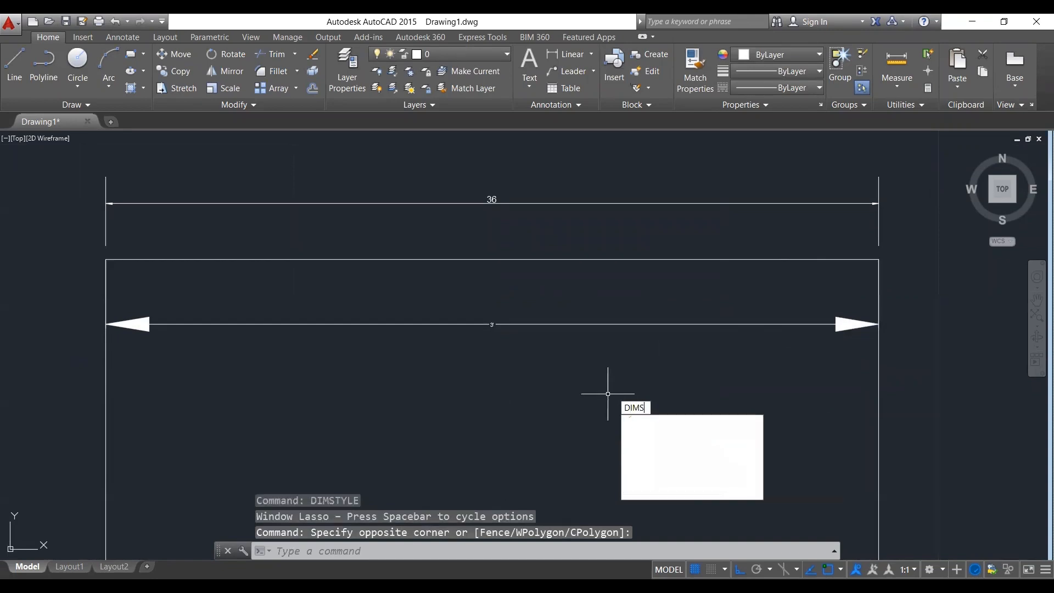
type("TY")
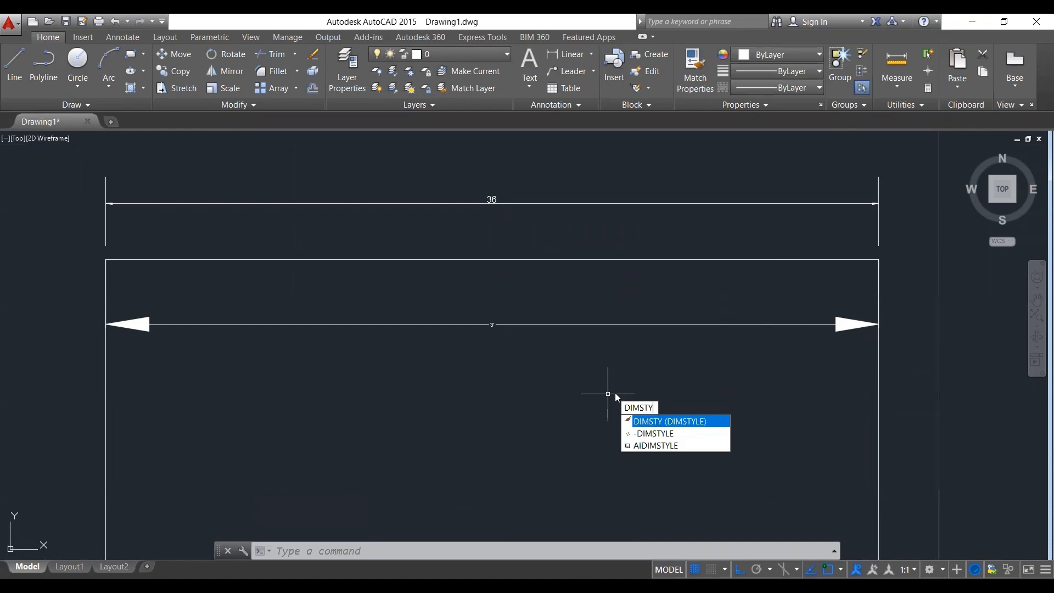
key("Return")
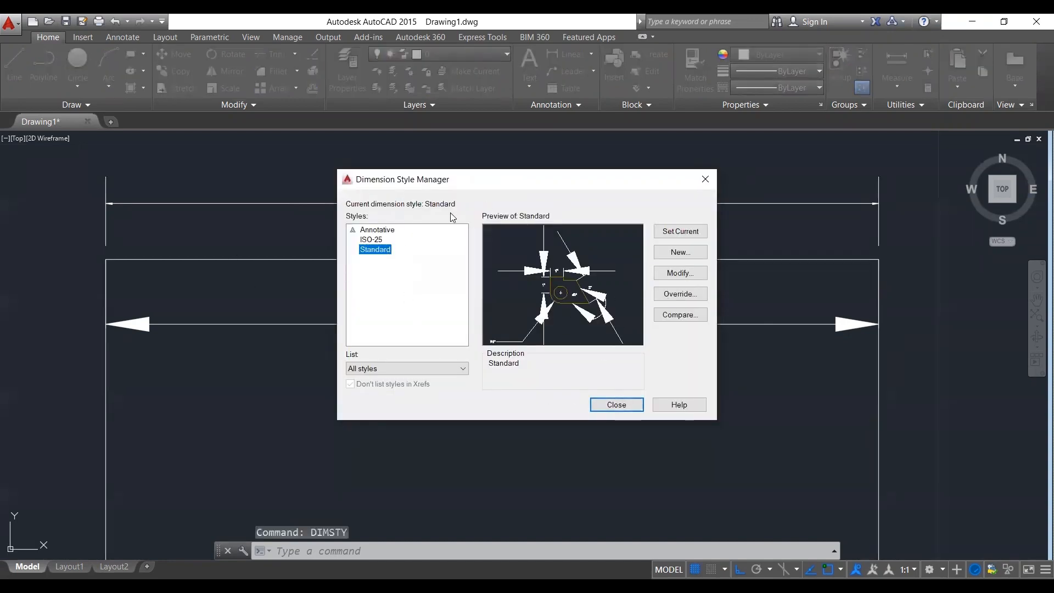
left_click(688, 274)
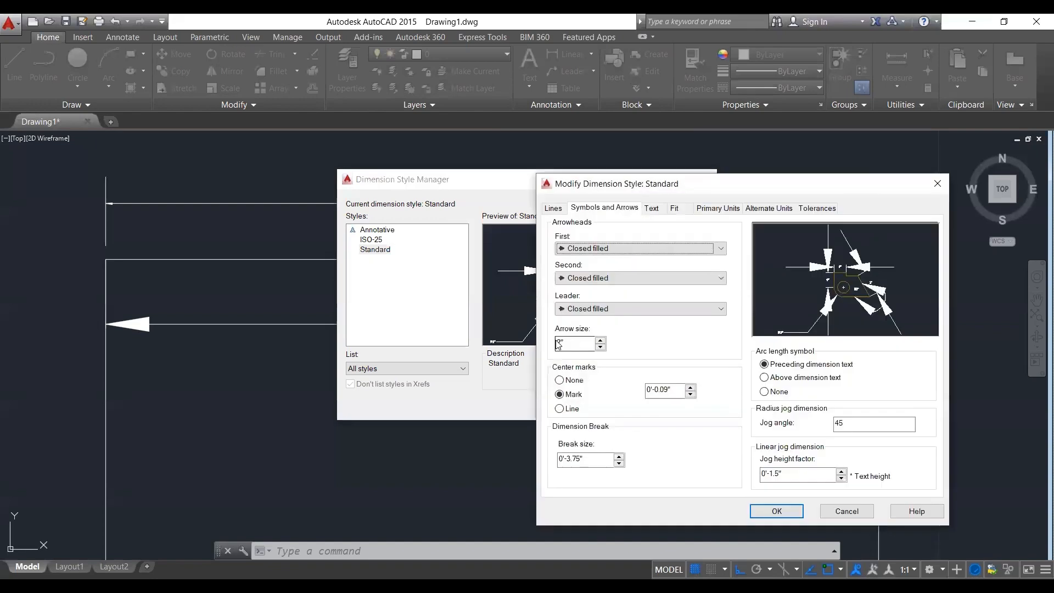
left_click_drag(561, 342, 544, 347)
type("0.5")
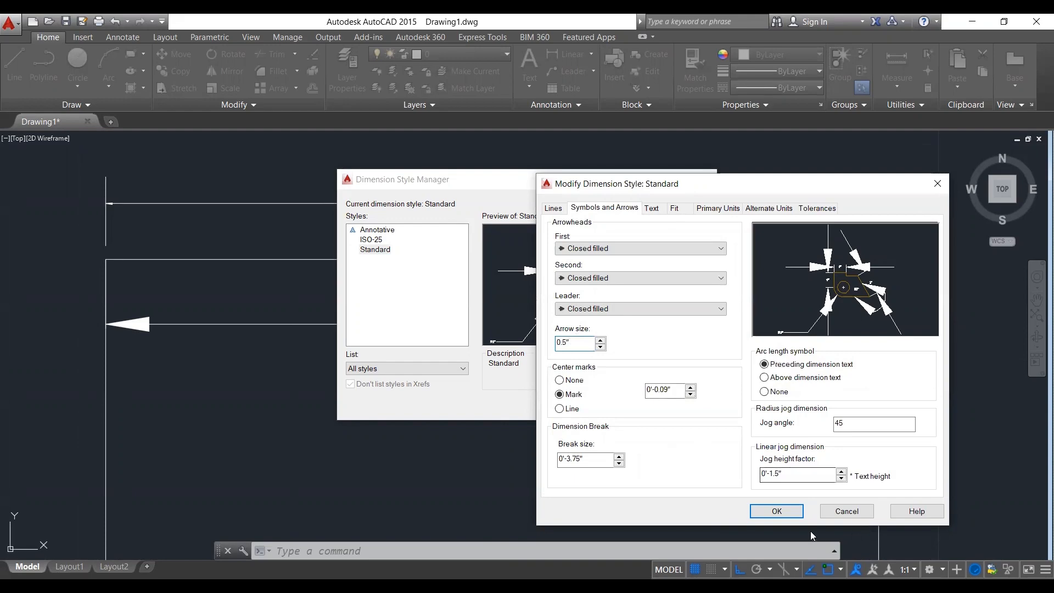
left_click(778, 510)
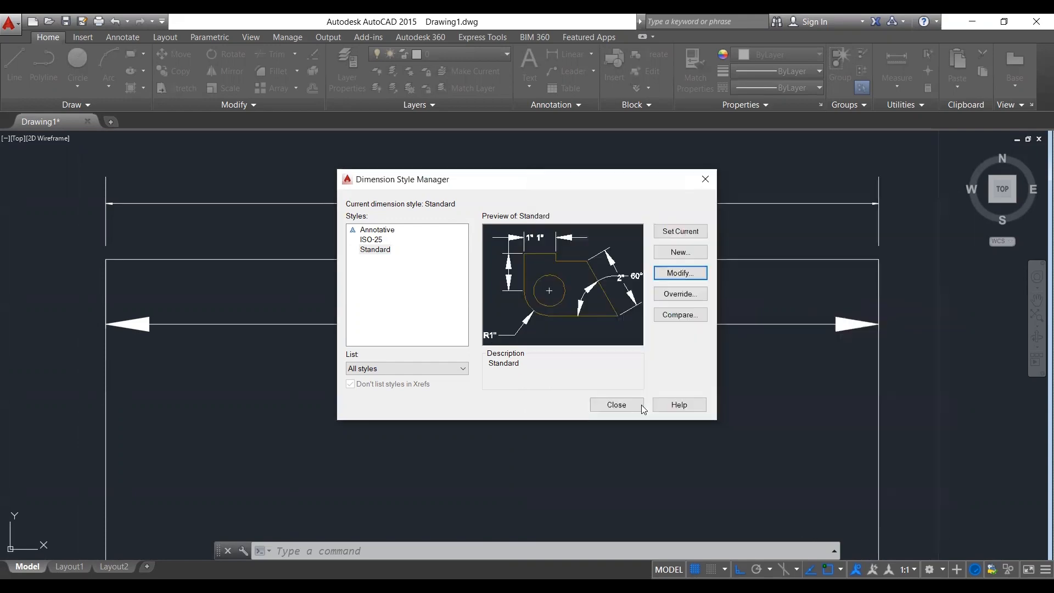
left_click(607, 407)
Examine the arrowheads and text of the dimension inside the rectangle against the dimension above it.
scroll(472, 307, "down", 2)
scroll(568, 340, "up", 2)
scroll(846, 313, "up", 4)
scroll(776, 306, "up", 5)
scroll(607, 346, "down", 2)
scroll(737, 373, "down", 3)
middle_click_drag(640, 404, 691, 401)
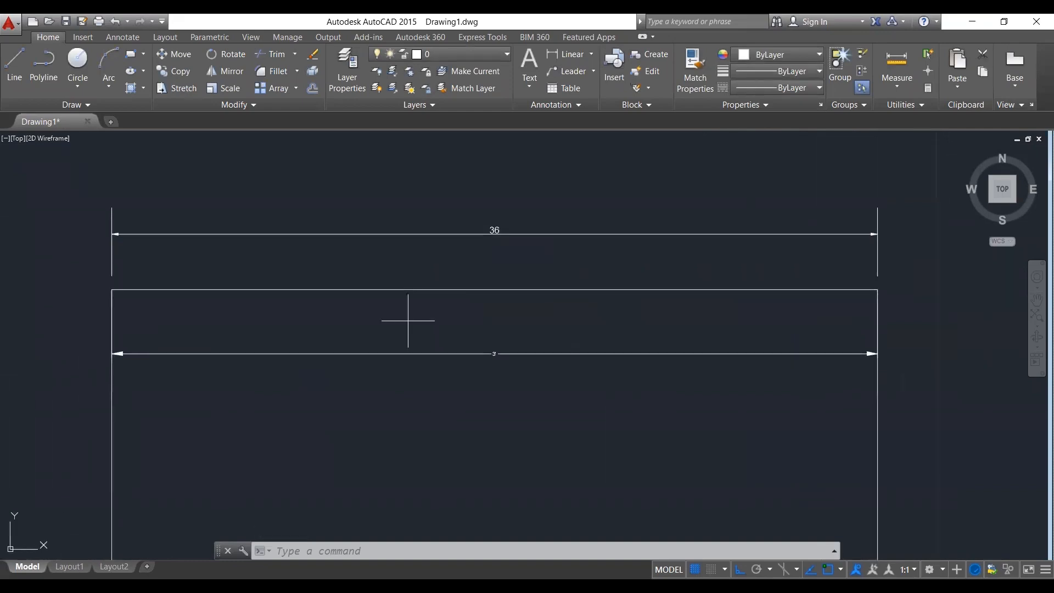
left_click(468, 320)
left_click(491, 346)
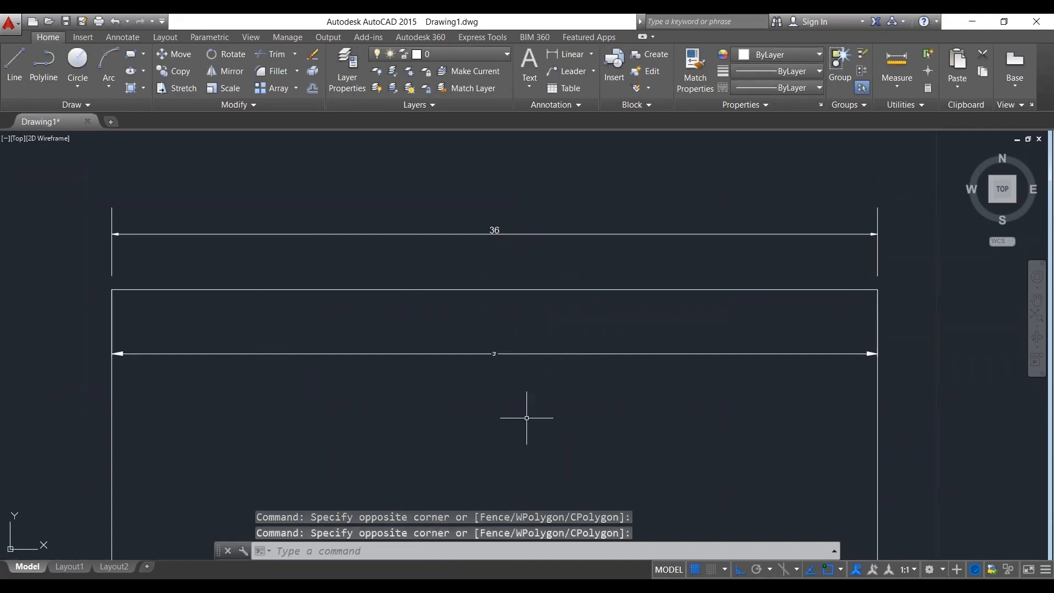
Set the Standard dimension style's text height to 5 through DIMSTYLE, save it and make the style current.
type("DIMSTY")
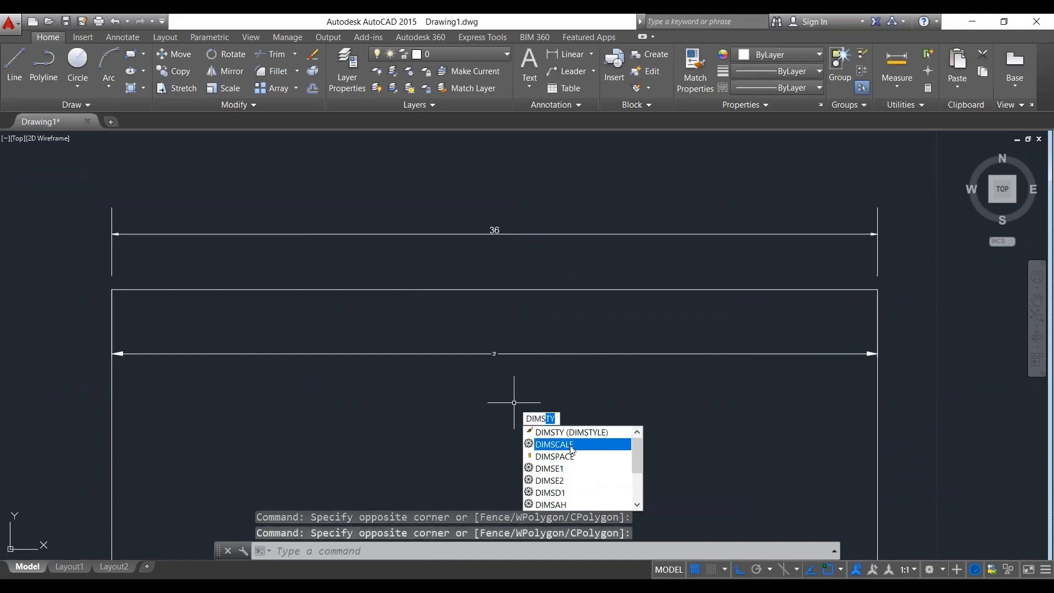
left_click(587, 430)
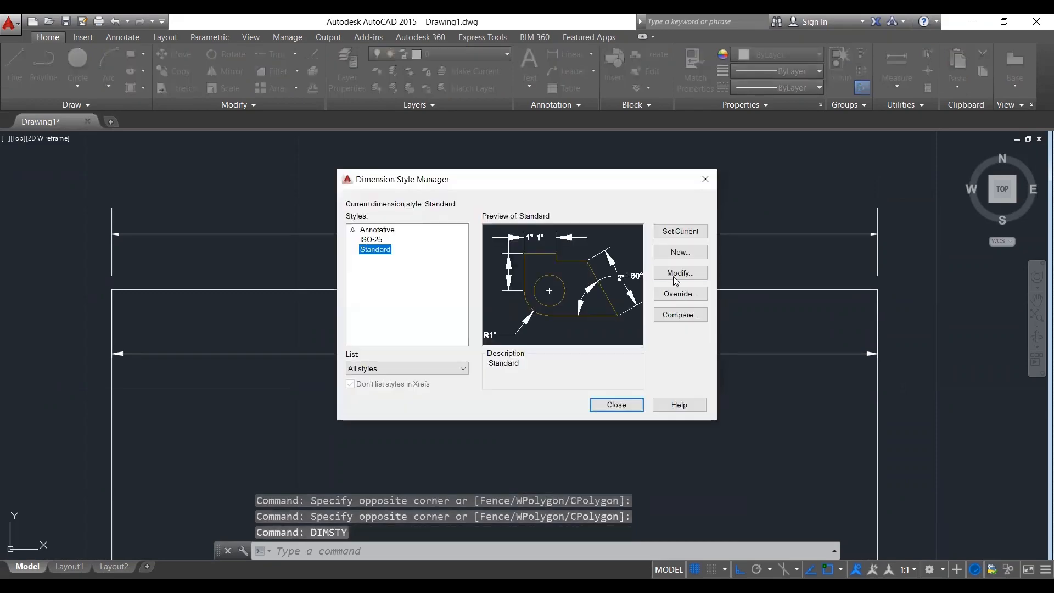
left_click(675, 275)
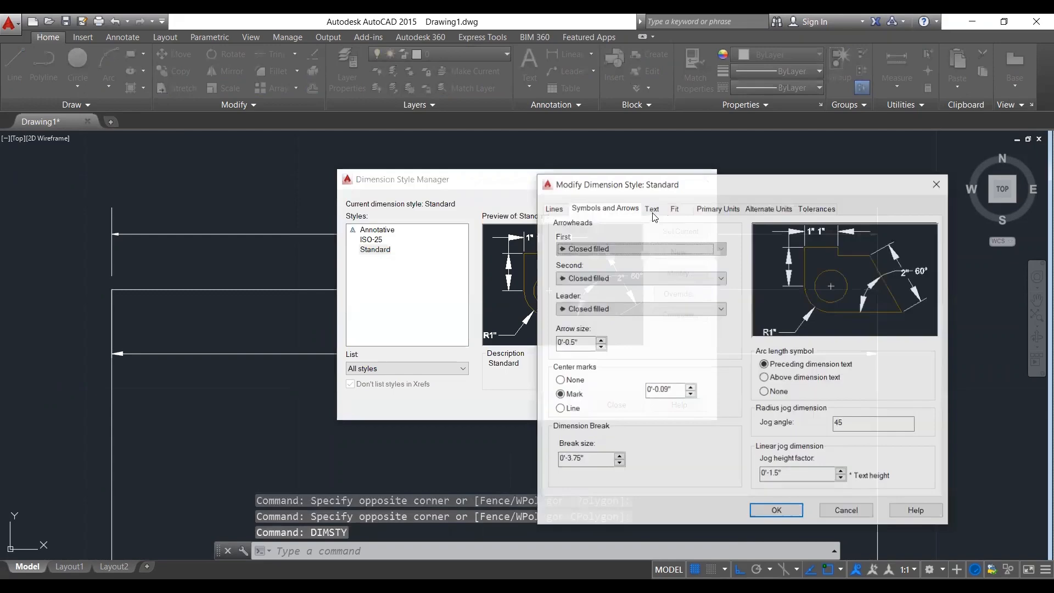
left_click(654, 211)
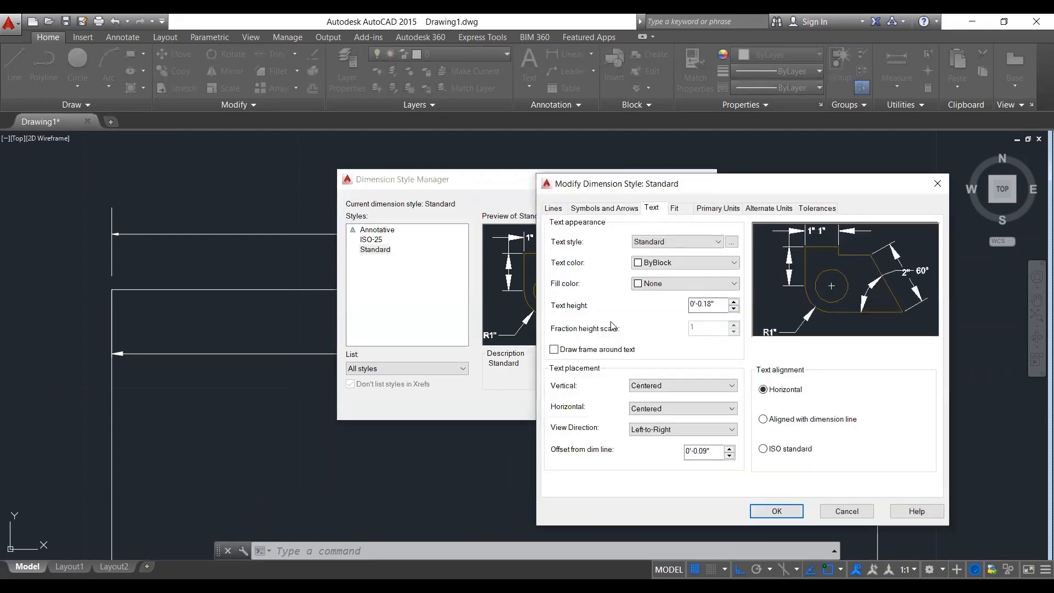
left_click(698, 336)
type("5")
left_click(777, 511)
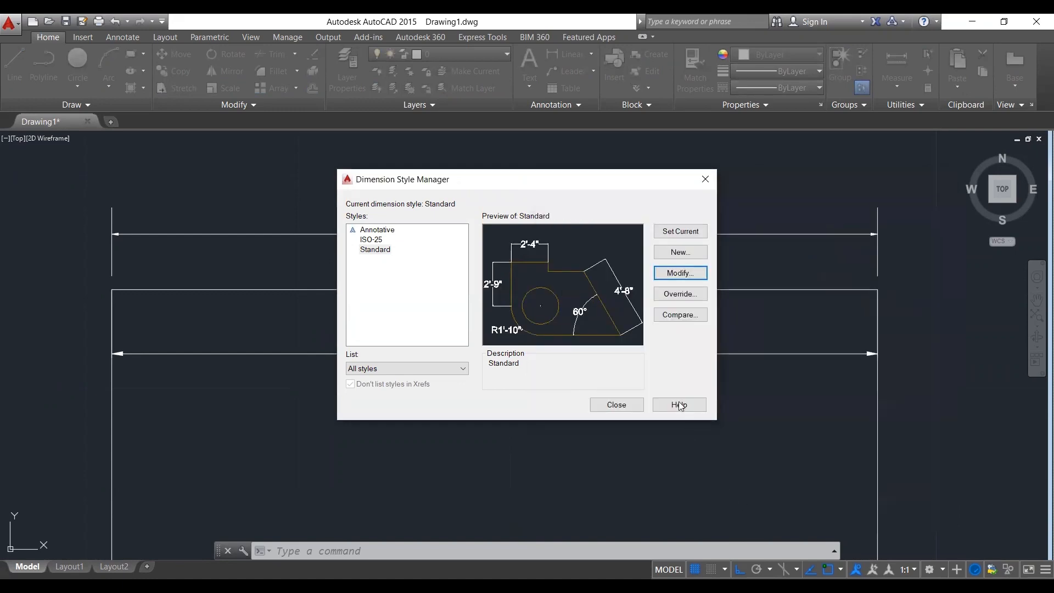
left_click(691, 241)
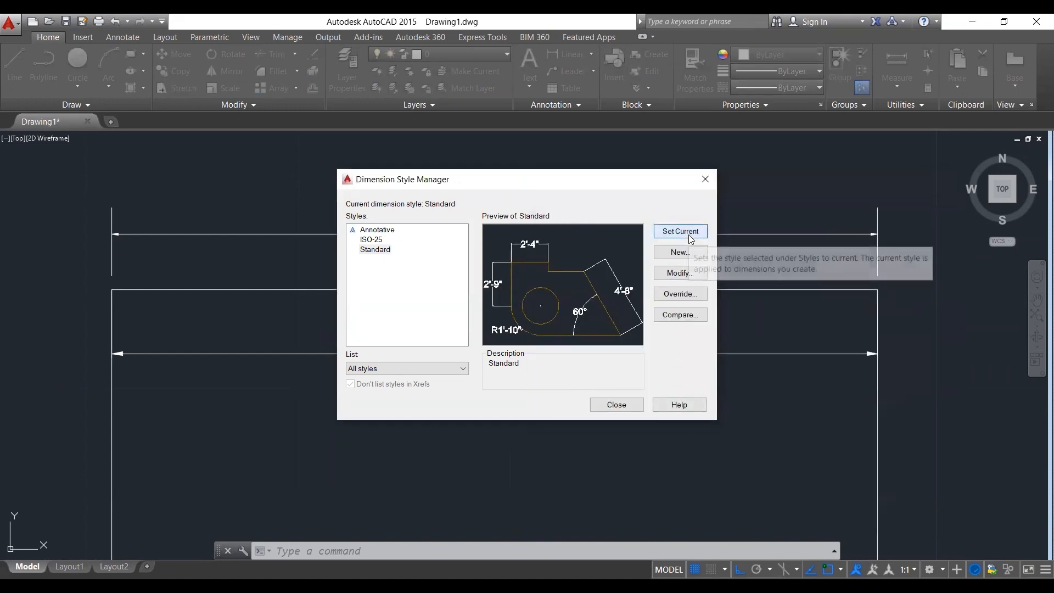
left_click(616, 404)
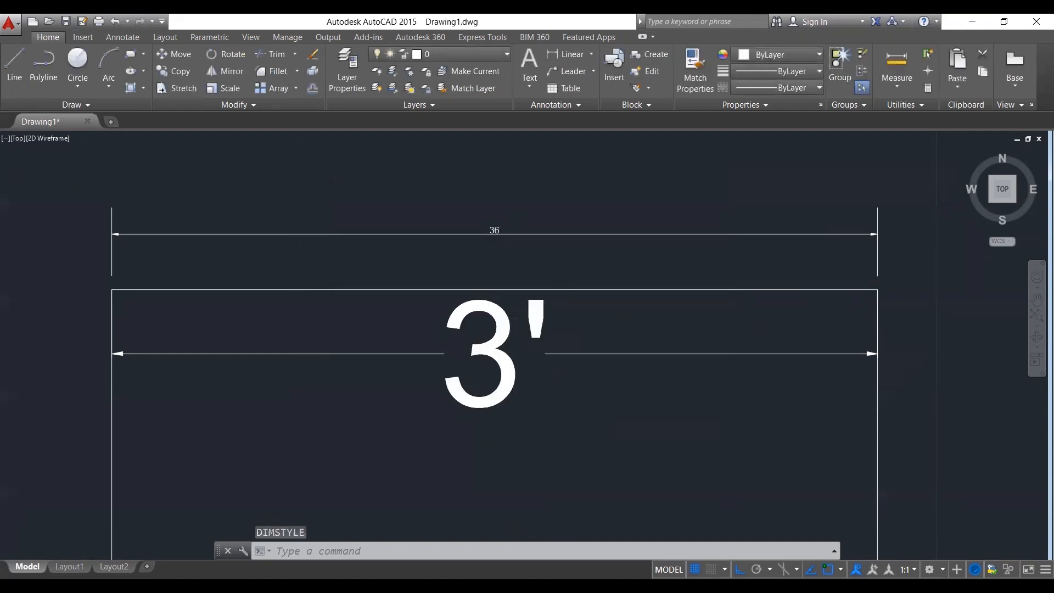
Examine the text size of the dimension inside the rectangle in proportion to the rectangle and the dimension above it.
scroll(606, 307, "down", 4)
scroll(604, 366, "down", 5)
scroll(601, 371, "up", 8)
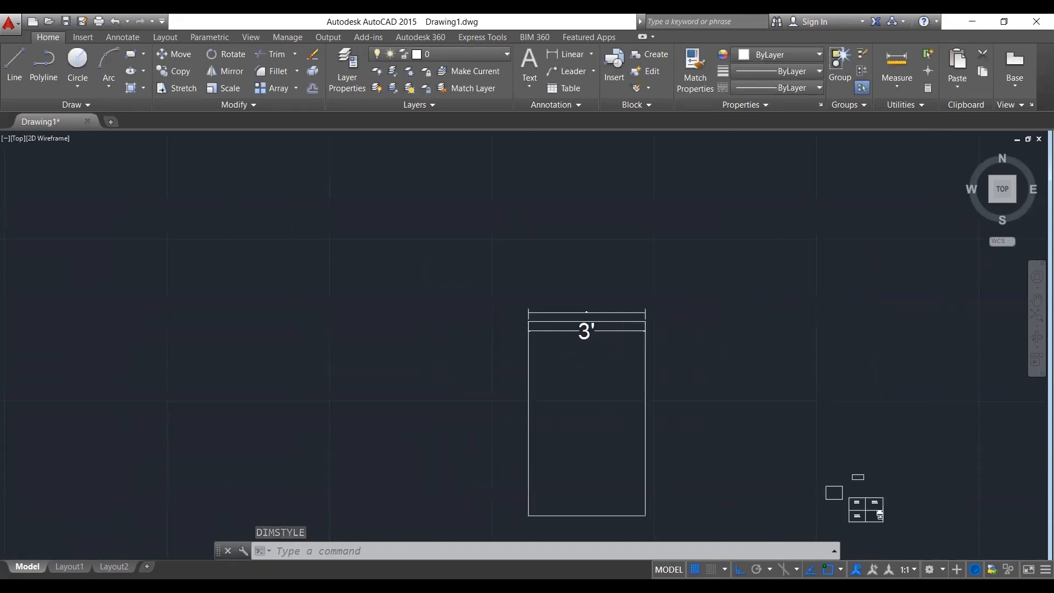
scroll(627, 397, "up", 2)
scroll(668, 404, "down", 4)
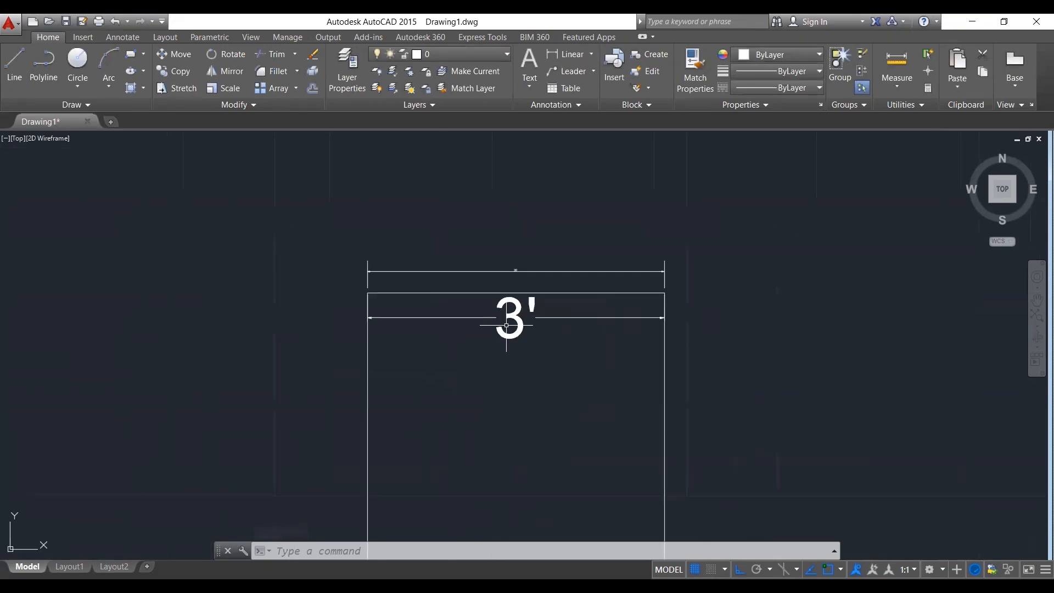
scroll(519, 313, "up", 4)
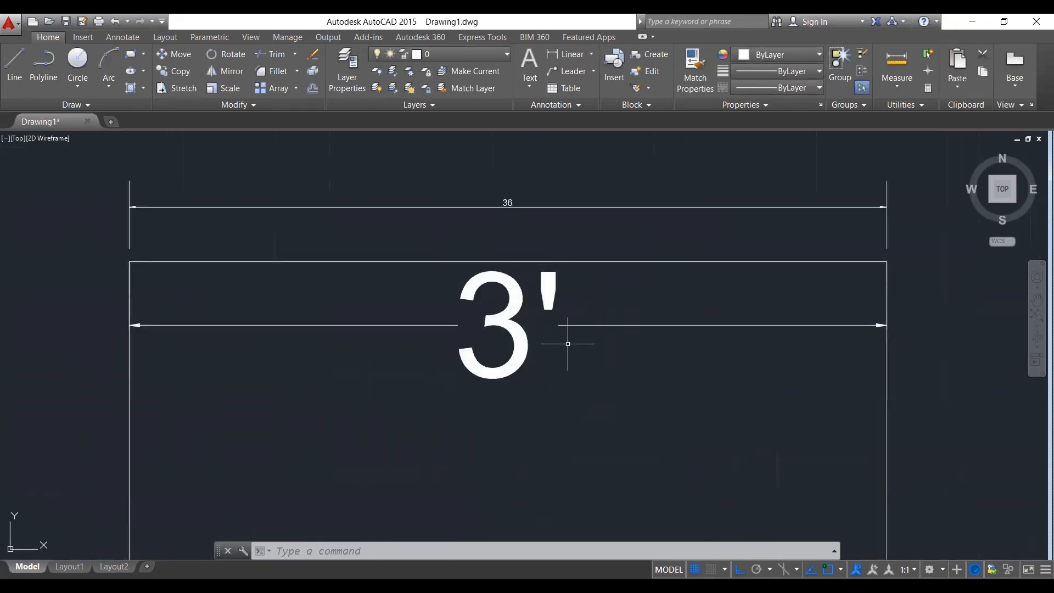
scroll(625, 285, "down", 3)
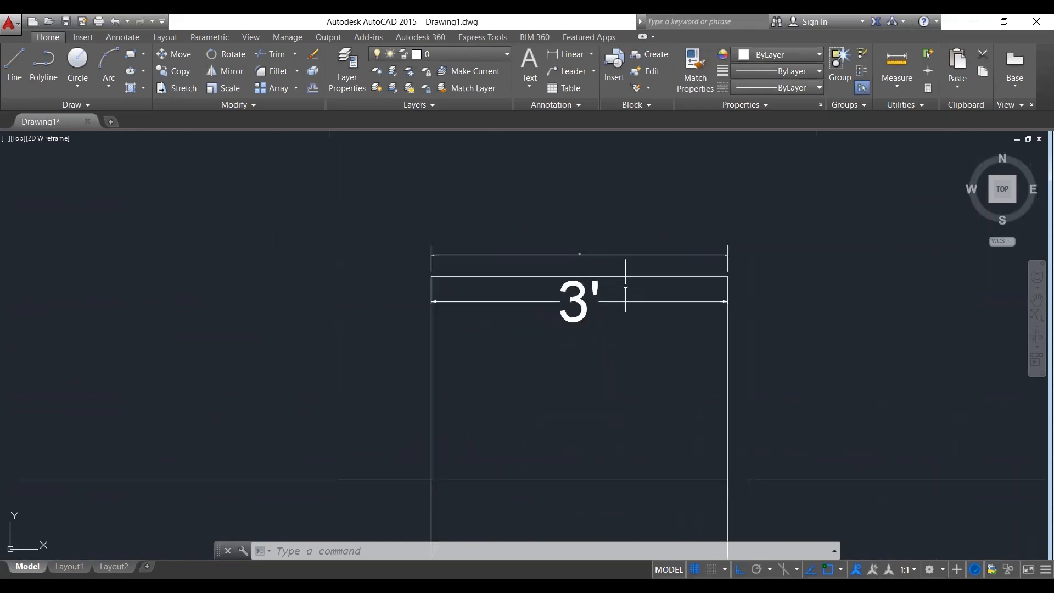
scroll(610, 239, "up", 4)
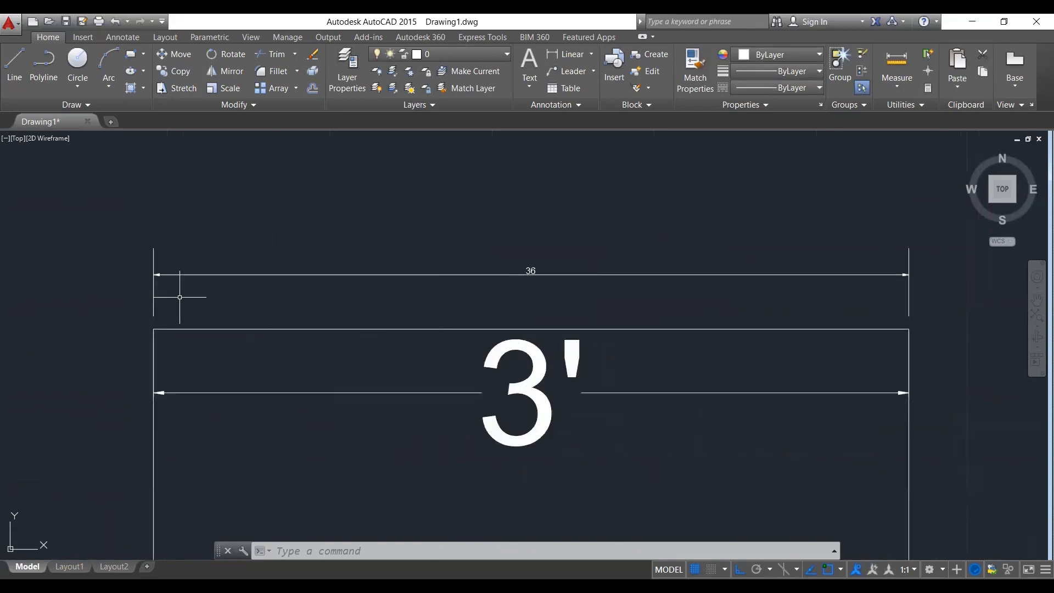
Draw a 1' by 1' rectangle in empty space away from the 3' by 5' rectangle, using RECTANG with relative coordinates @1',1'.
scroll(820, 440, "down", 5)
scroll(742, 309, "up", 2)
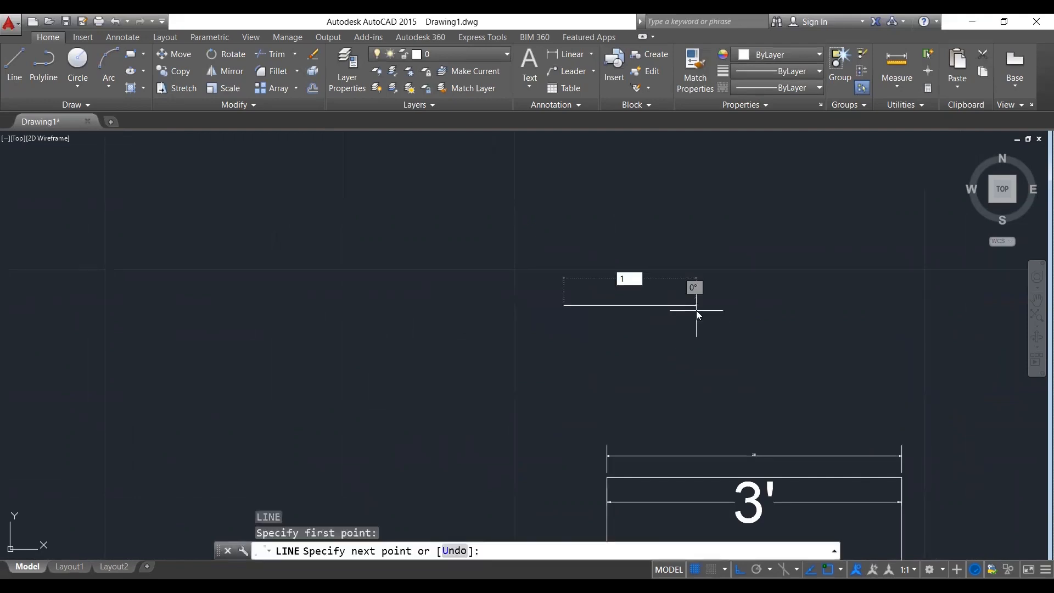
type("L")
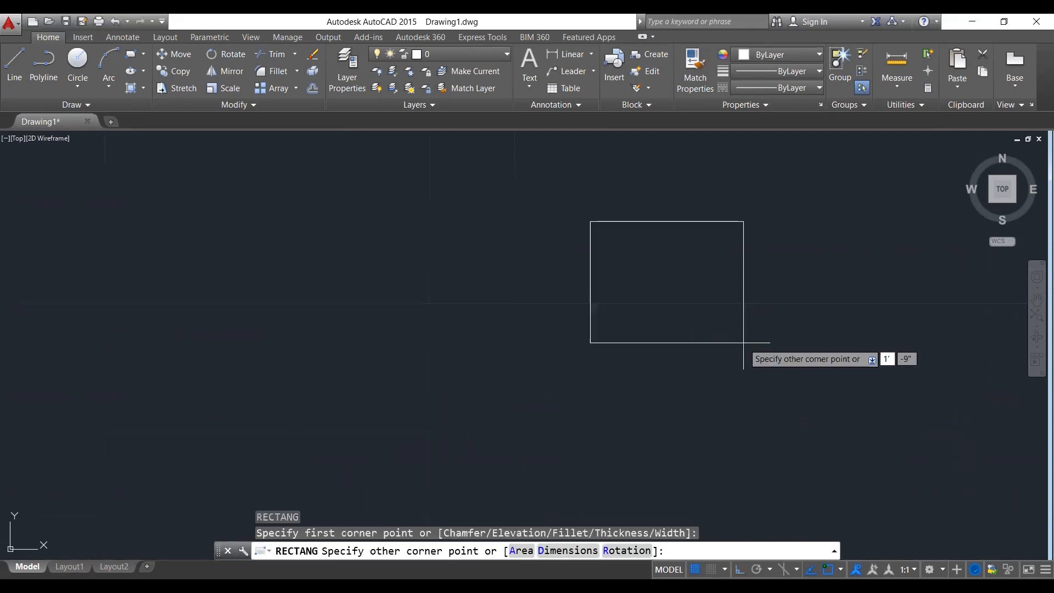
type("@1',1'")
key("Return")
scroll(687, 299, "up", 4)
scroll(662, 299, "down", 2)
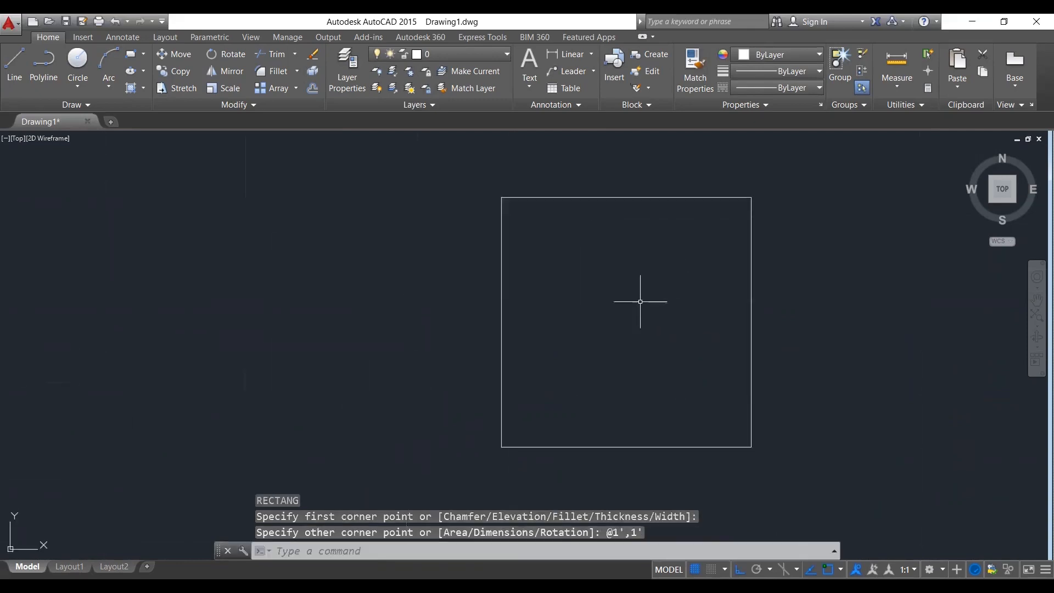
left_click(606, 174)
mouse_move(606, 175)
left_mouse_down()
mouse_move(648, 212)
mouse_move(585, 170)
left_mouse_up()
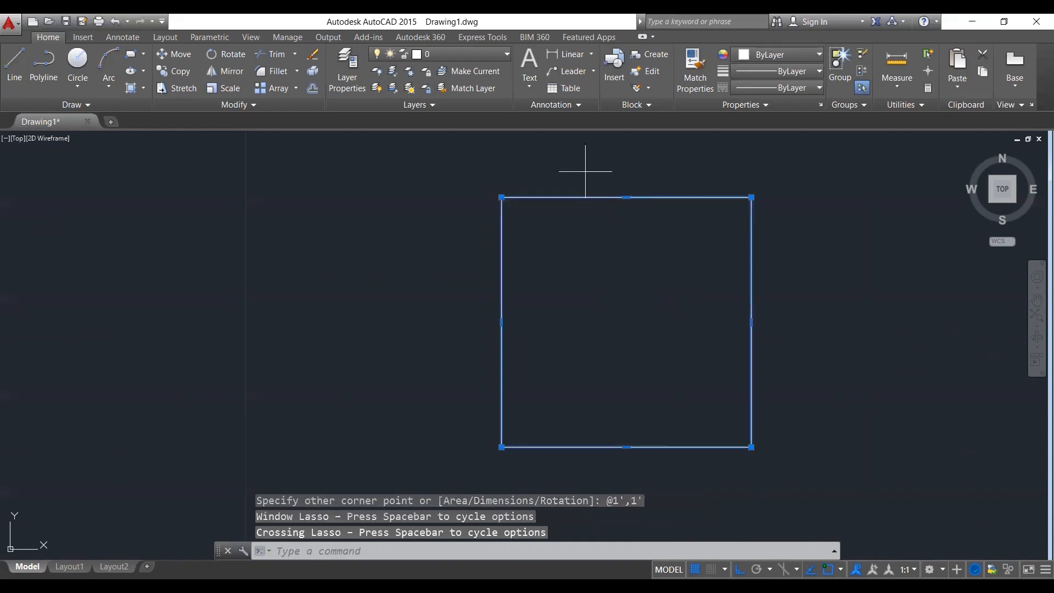
key("Escape")
key("Escape")
key("Escape")
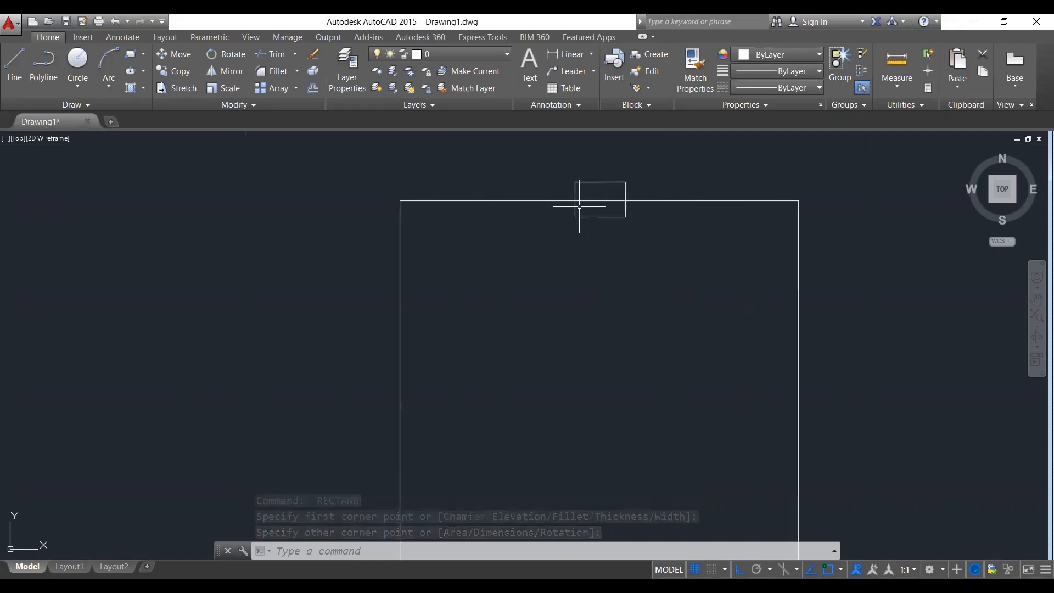
Delete the small rectangle that straddles the top edge of the 1' square.
scroll(630, 207, "down", 4)
scroll(626, 203, "up", 4)
scroll(626, 201, "down", 2)
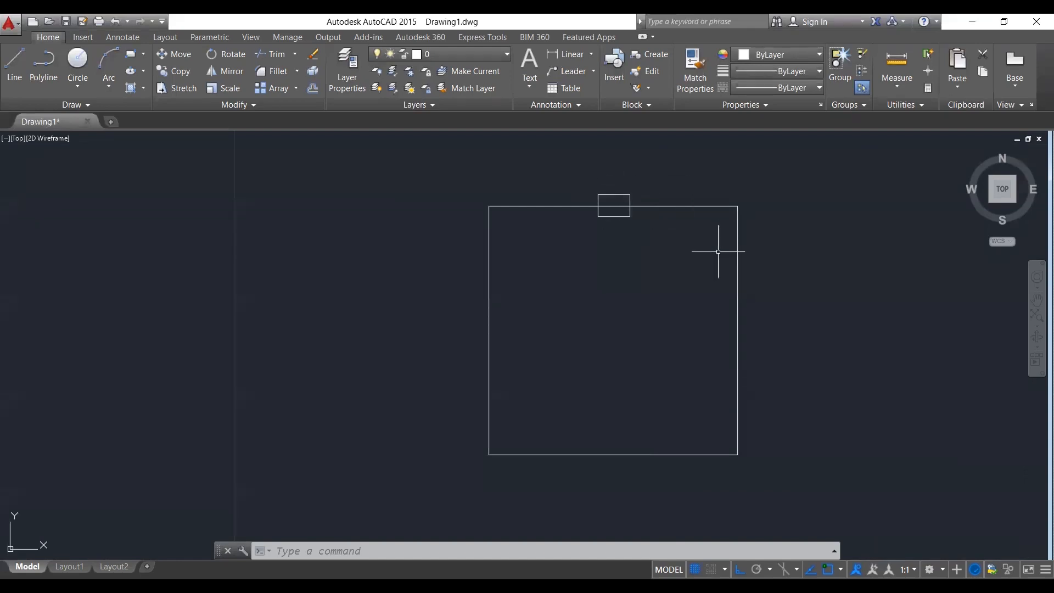
left_click(581, 183)
left_click(664, 258)
key("Delete")
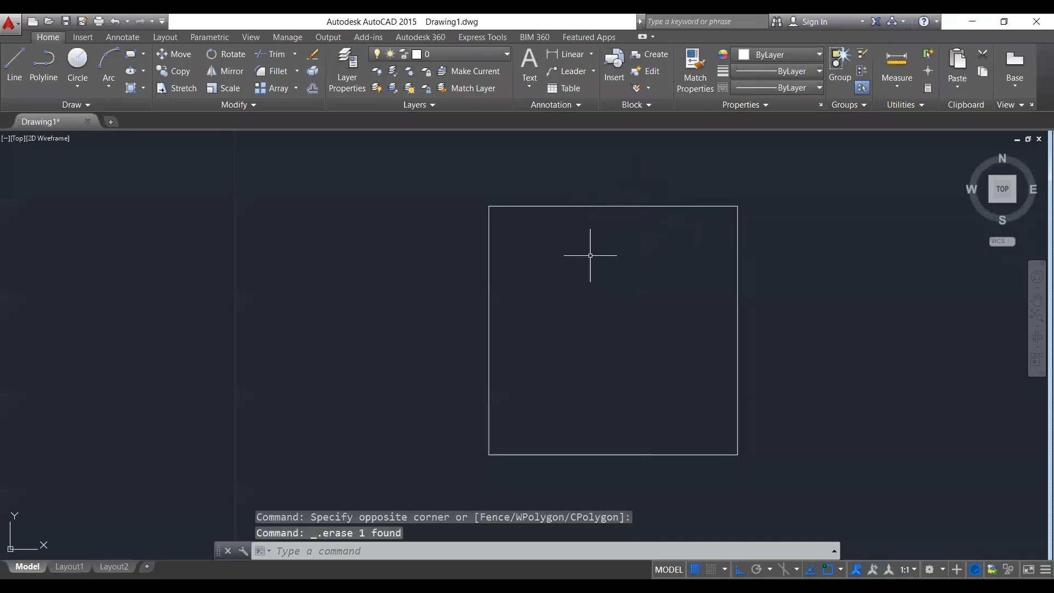
type("DIMS")
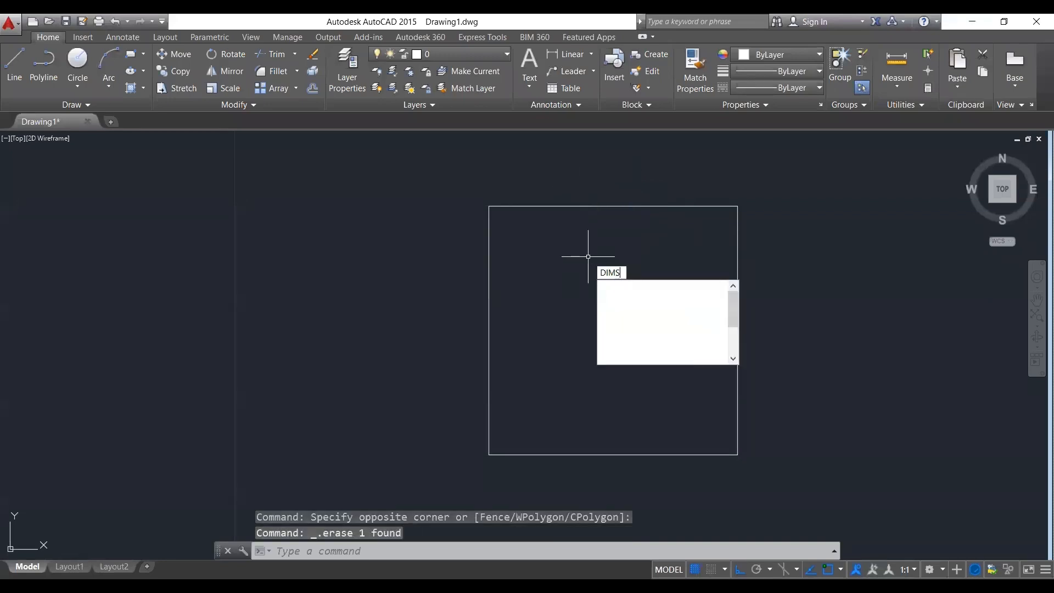
type("TYLW")
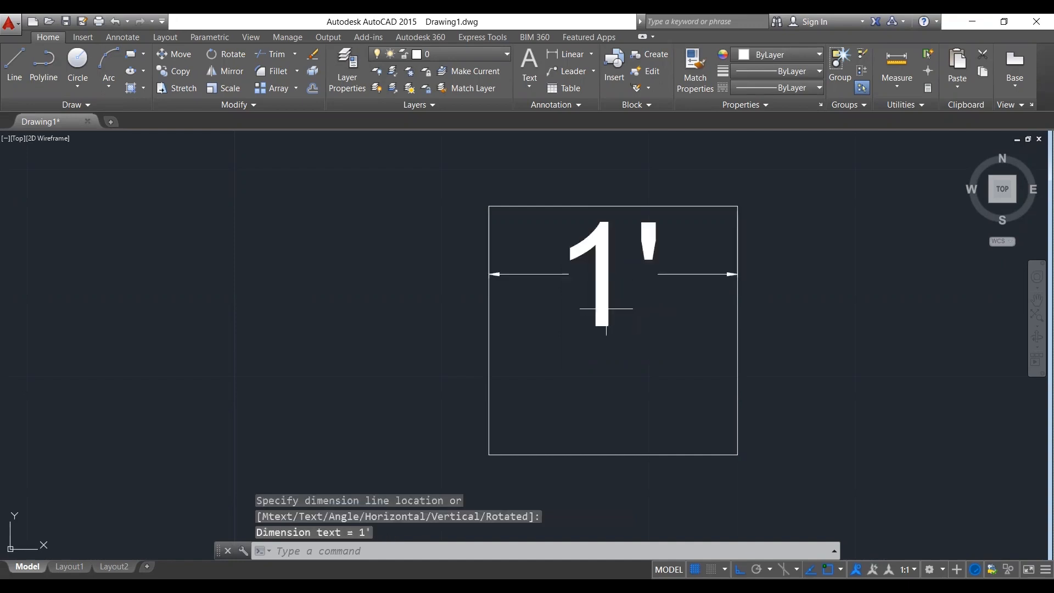
left_click(604, 291)
right_click(604, 291)
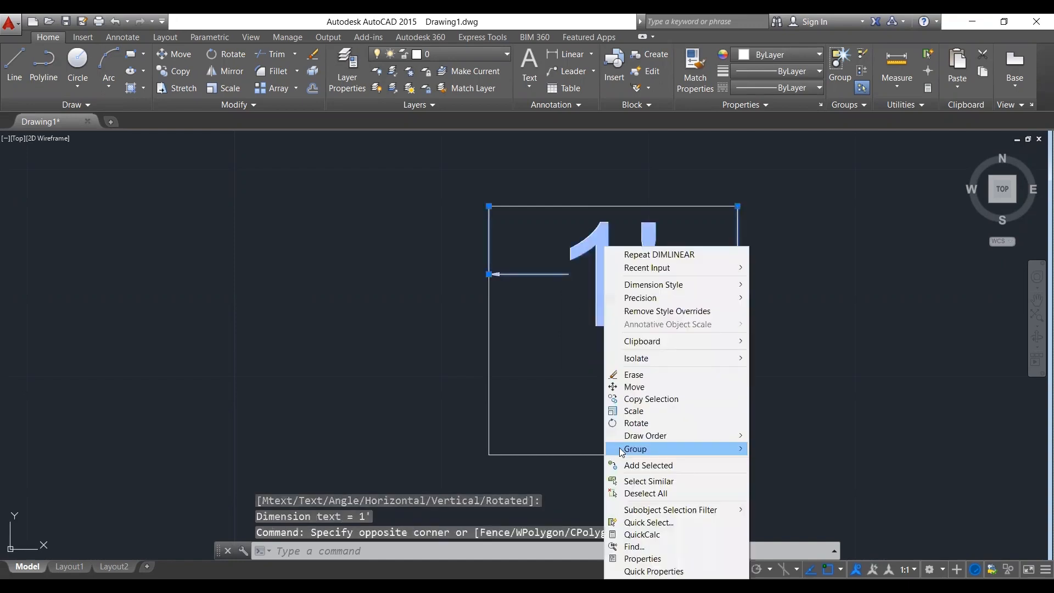
key("Escape")
key("Escape")
key("Escape")
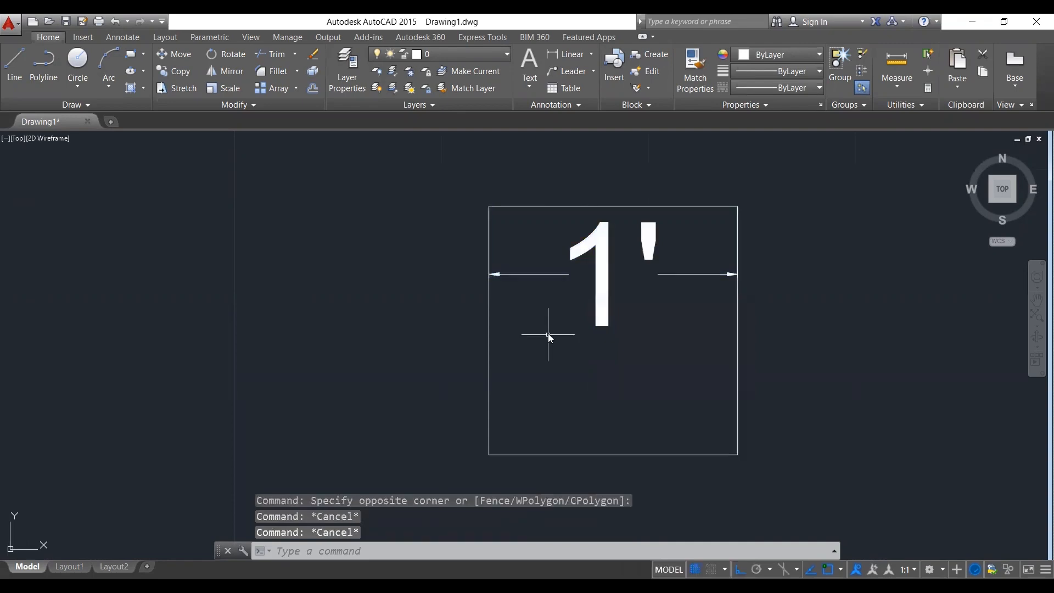
Set the Standard dimension style's text height to 1" through DIMSTYLE, save it and close the style manager.
type("DIMSTT")
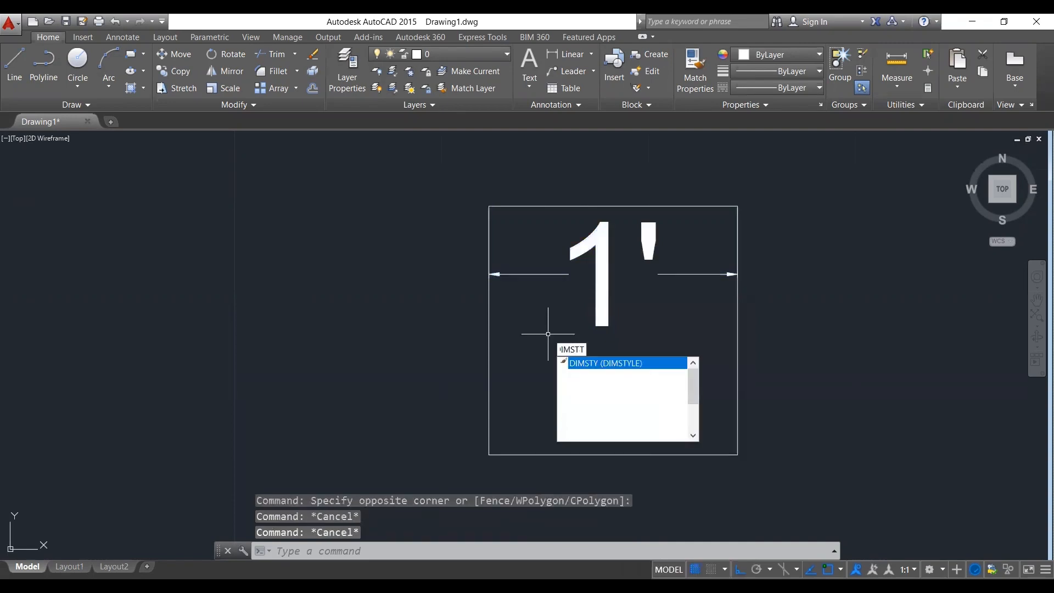
key("Return")
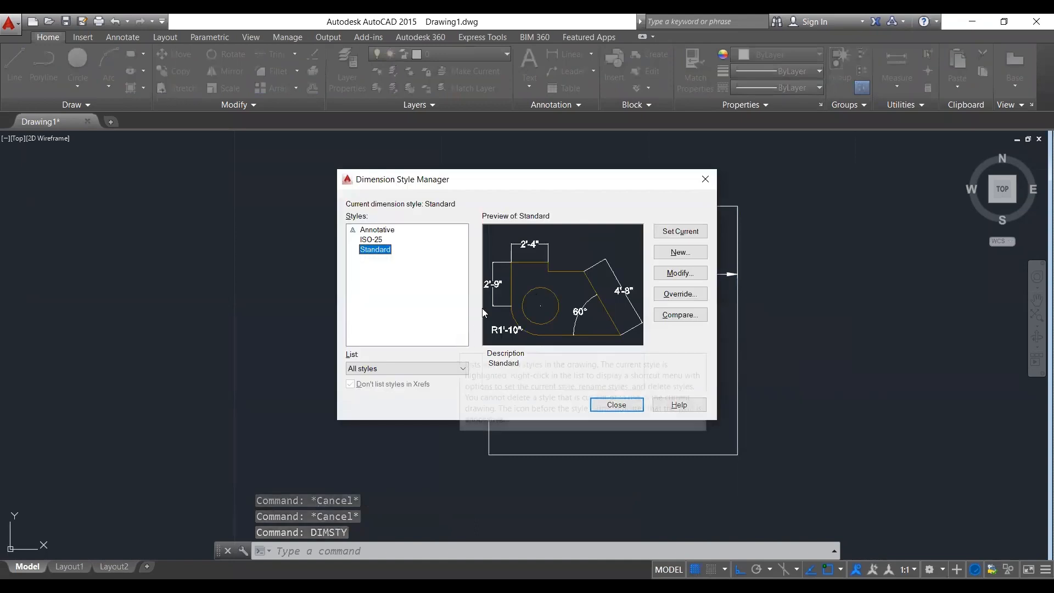
left_click(673, 275)
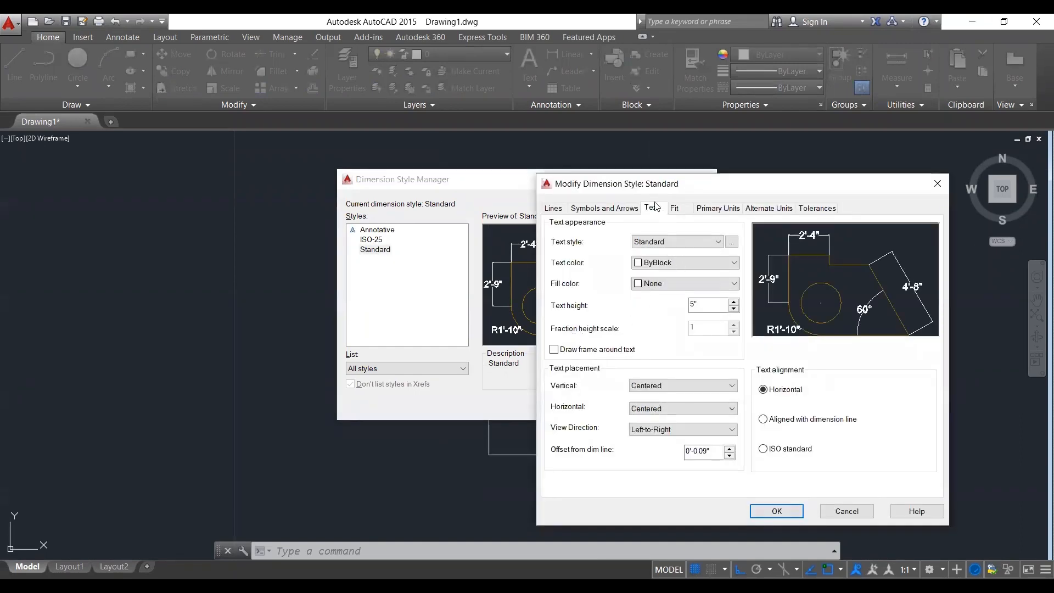
left_click(693, 306)
double_click(692, 306)
type("1\"")
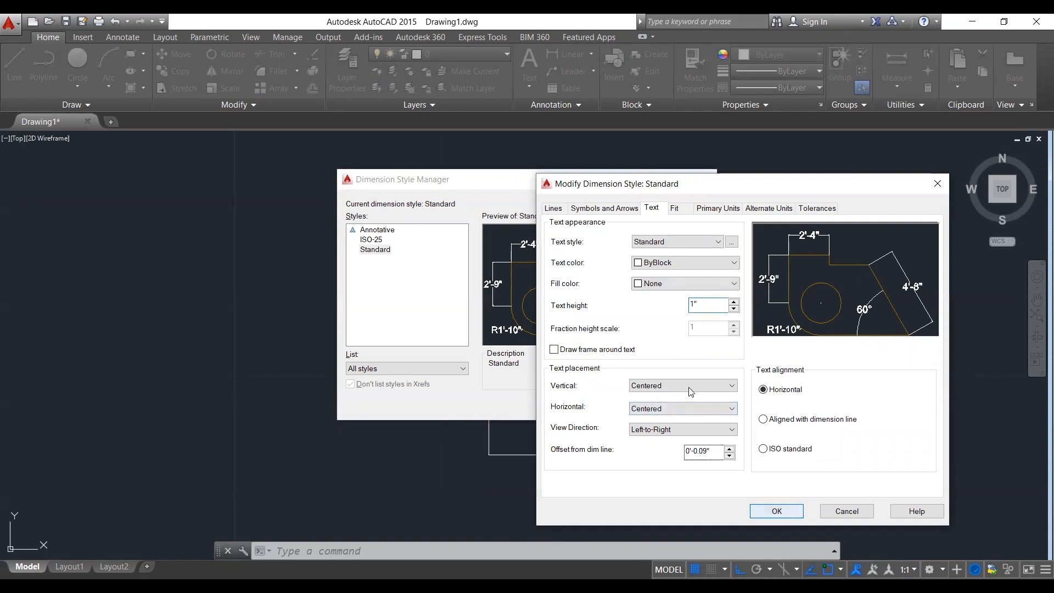
key("Return")
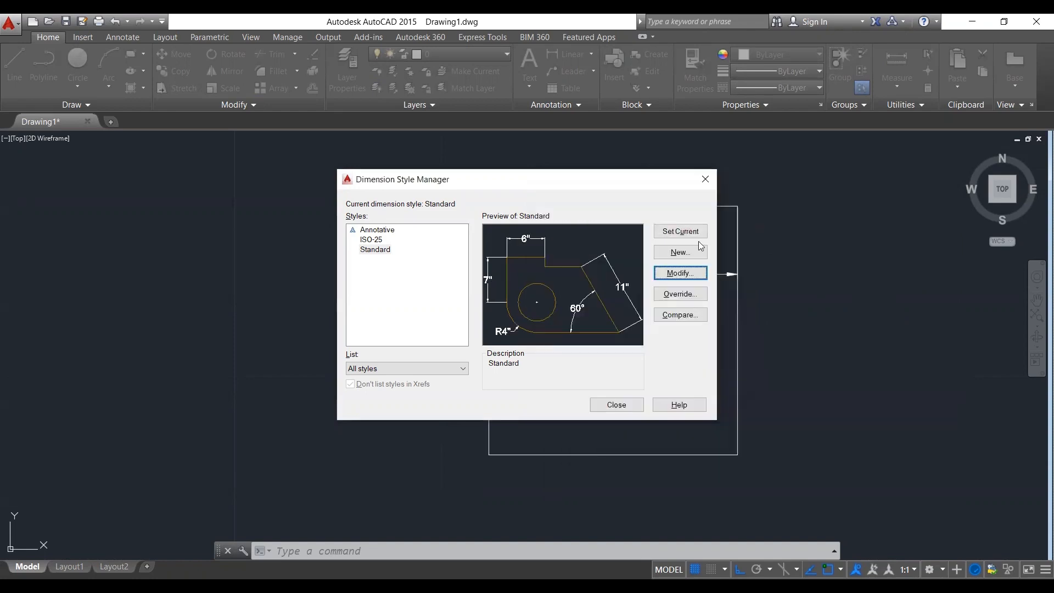
left_click(616, 404)
scroll(617, 294, "down", 2)
scroll(626, 309, "up", 4)
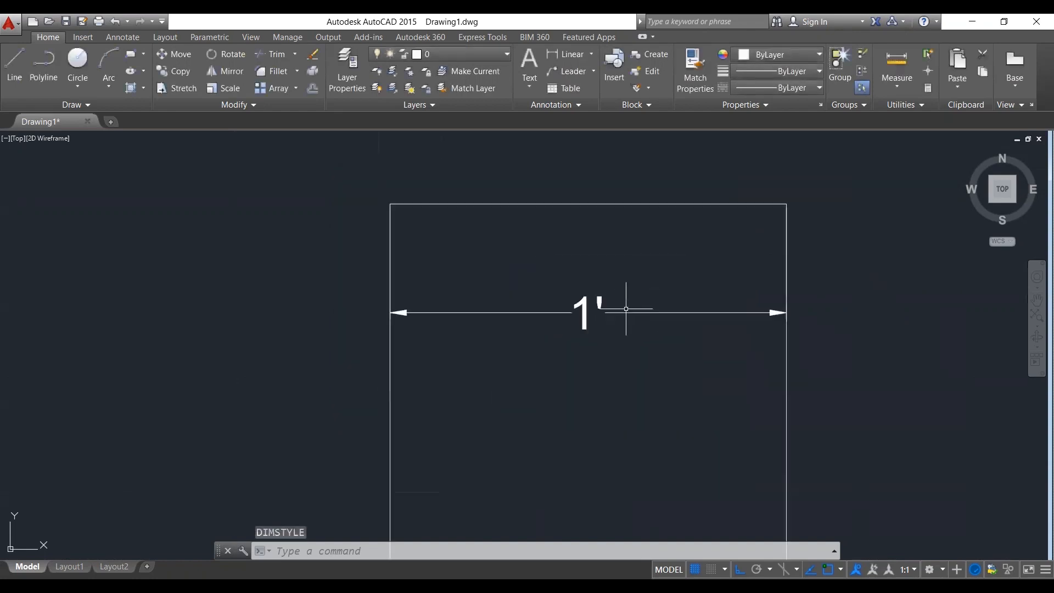
scroll(649, 309, "down", 2)
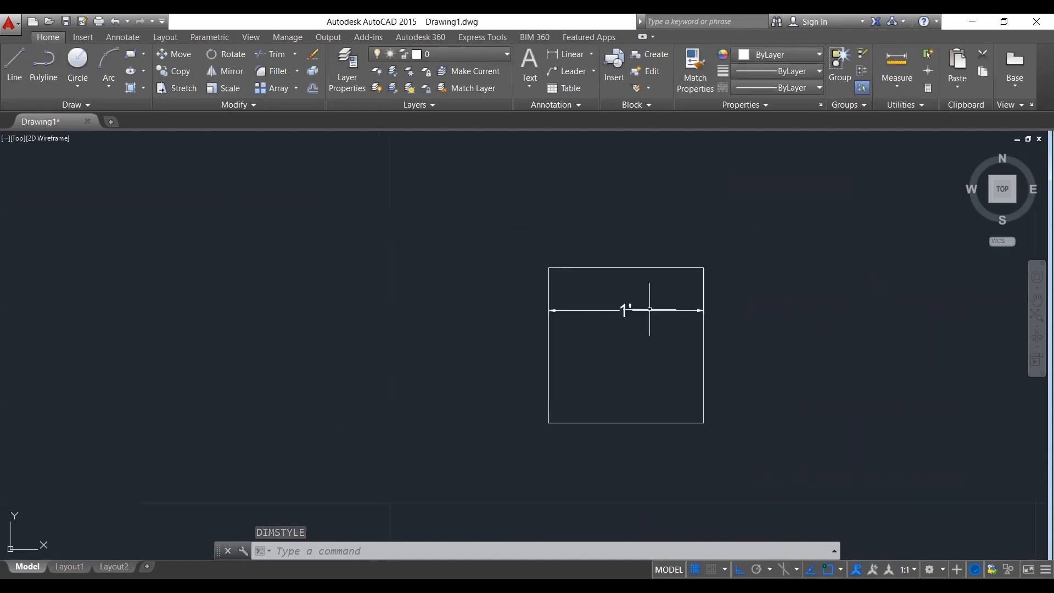
scroll(649, 309, "up", 3)
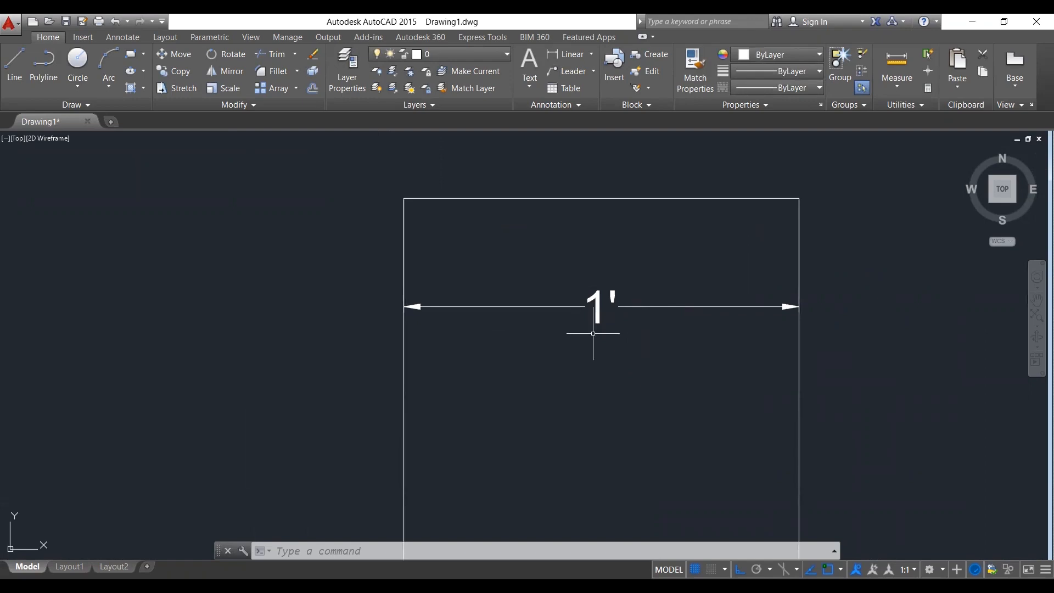
scroll(605, 293, "down", 2)
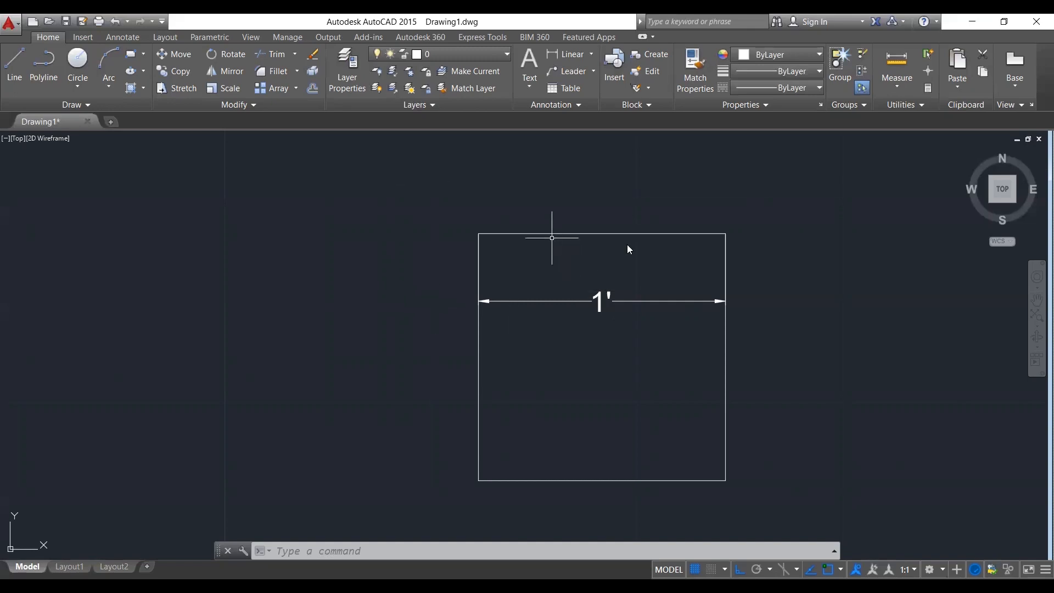
mouse_move(405, 183)
left_mouse_down()
mouse_move(701, 294)
mouse_move(650, 365)
mouse_move(609, 225)
mouse_move(579, 179)
left_mouse_up()
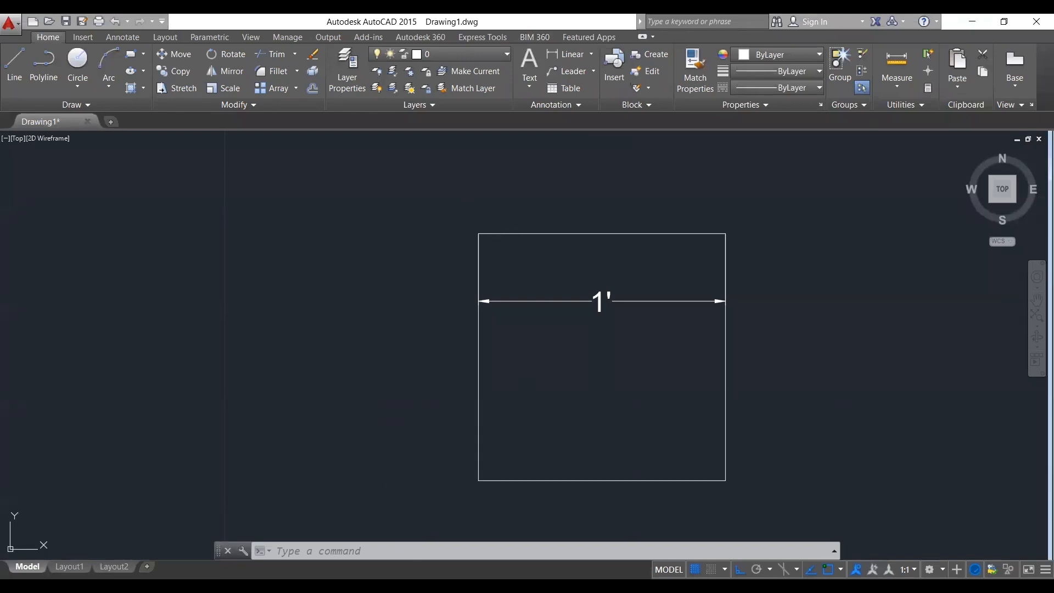
mouse_move(471, 183)
left_mouse_down()
mouse_move(502, 166)
mouse_move(721, 259)
mouse_move(762, 346)
left_mouse_up()
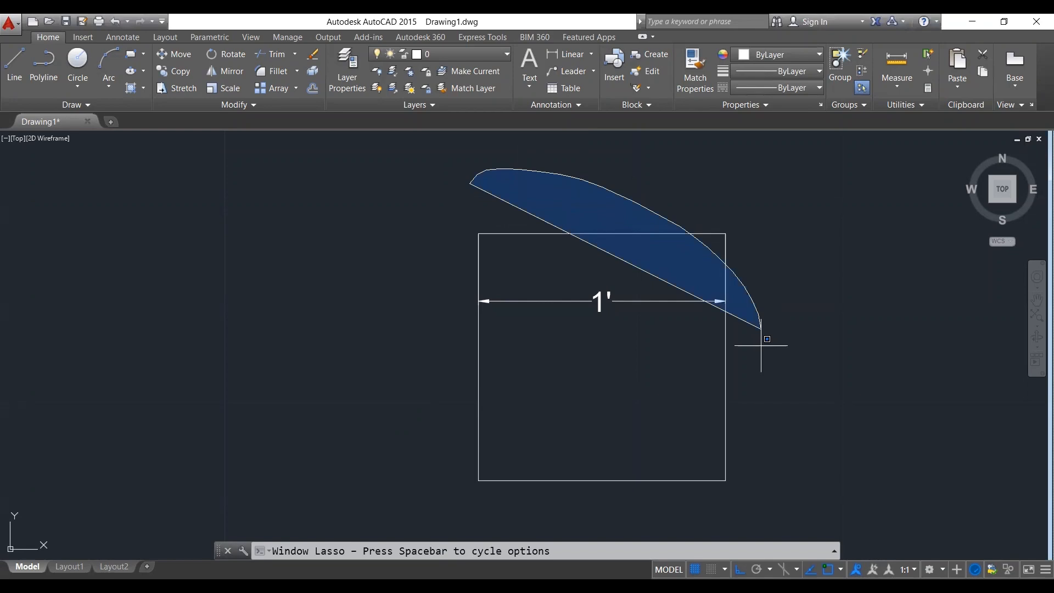
left_click(535, 153)
mouse_move(561, 153)
left_mouse_down()
mouse_move(659, 439)
mouse_move(505, 219)
mouse_move(553, 148)
mouse_move(514, 159)
mouse_move(464, 273)
mouse_move(550, 141)
left_mouse_up()
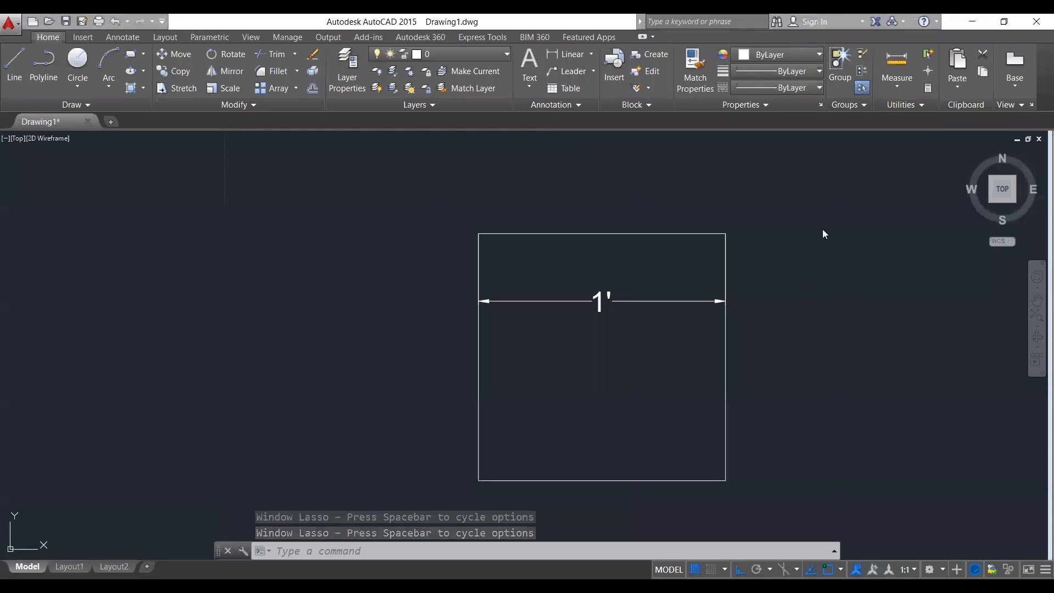
mouse_move(747, 521)
left_mouse_down()
mouse_move(776, 258)
mouse_move(641, 202)
mouse_move(546, 204)
mouse_move(378, 316)
mouse_move(483, 513)
mouse_move(485, 497)
left_mouse_up()
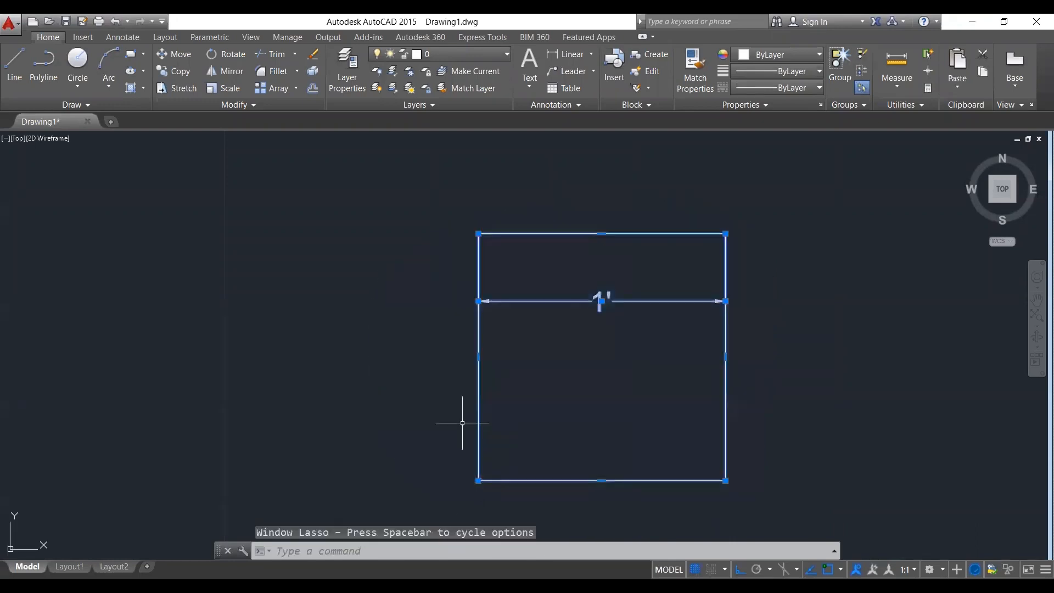
key("Escape")
key("Escape")
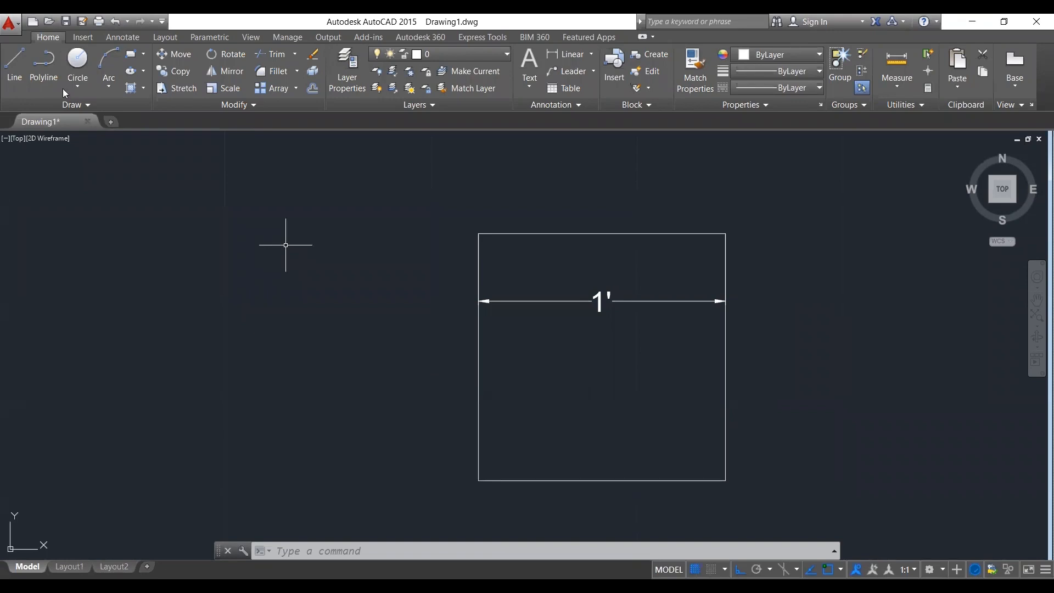
Draw a three-point arc starting at the 1' square's upper-left corner and bulging above its top edge.
left_click(108, 69)
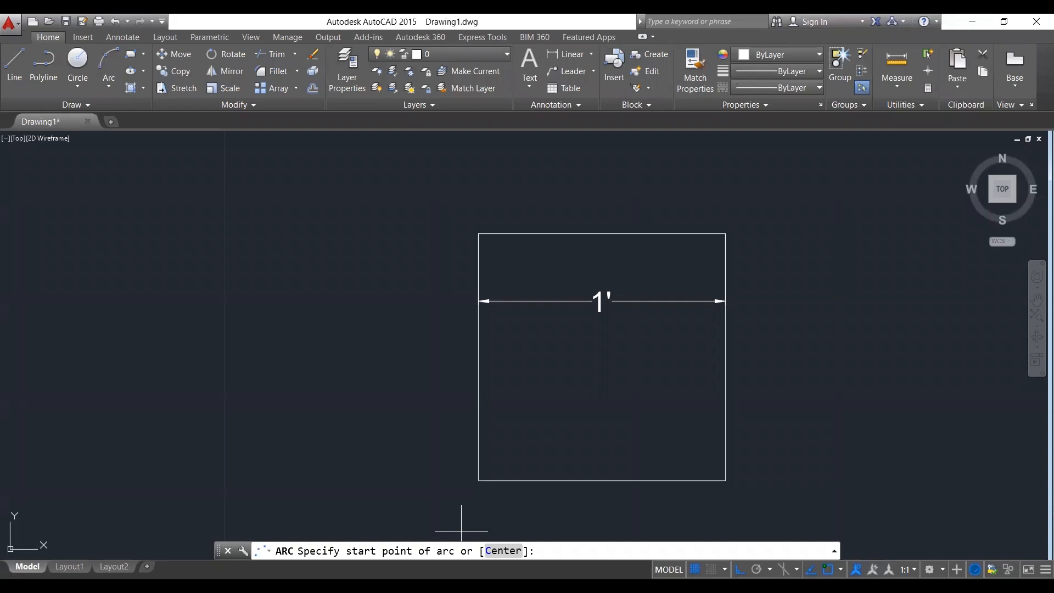
left_click(478, 234)
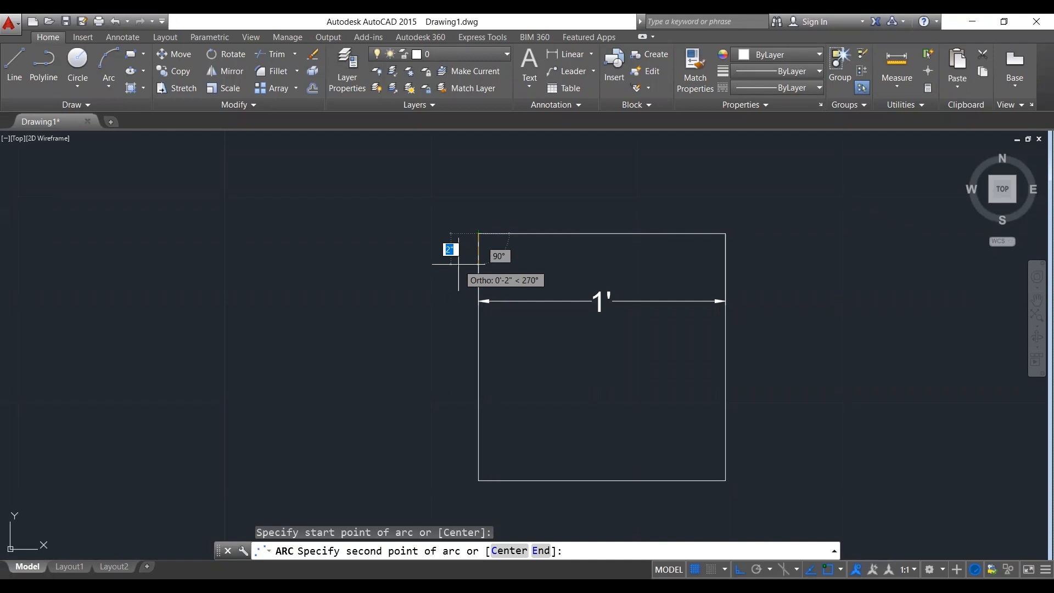
scroll(606, 153, "up", 2)
left_click(596, 281)
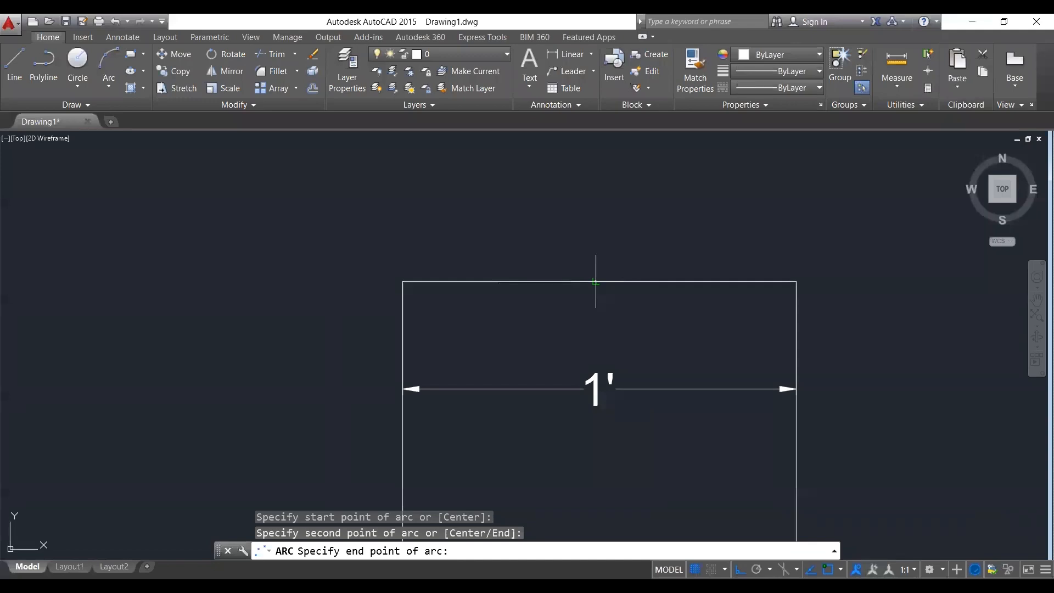
key("Return")
key("Escape")
Delete the arc at the 1' square's top edge.
left_click(495, 246)
left_click(405, 207)
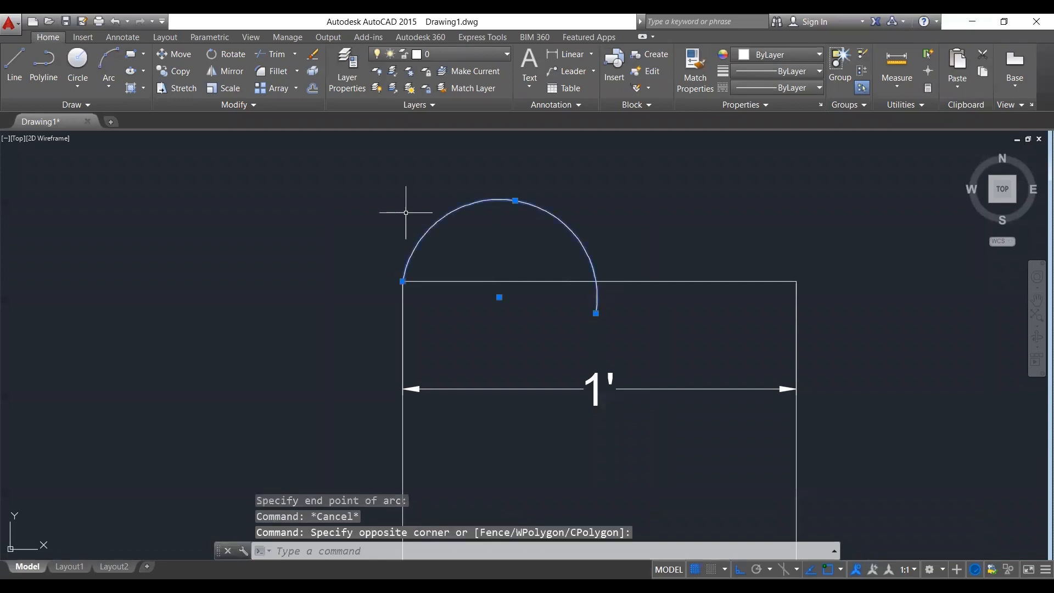
key("Delete")
scroll(412, 282, "down", 2)
scroll(565, 287, "up", 2)
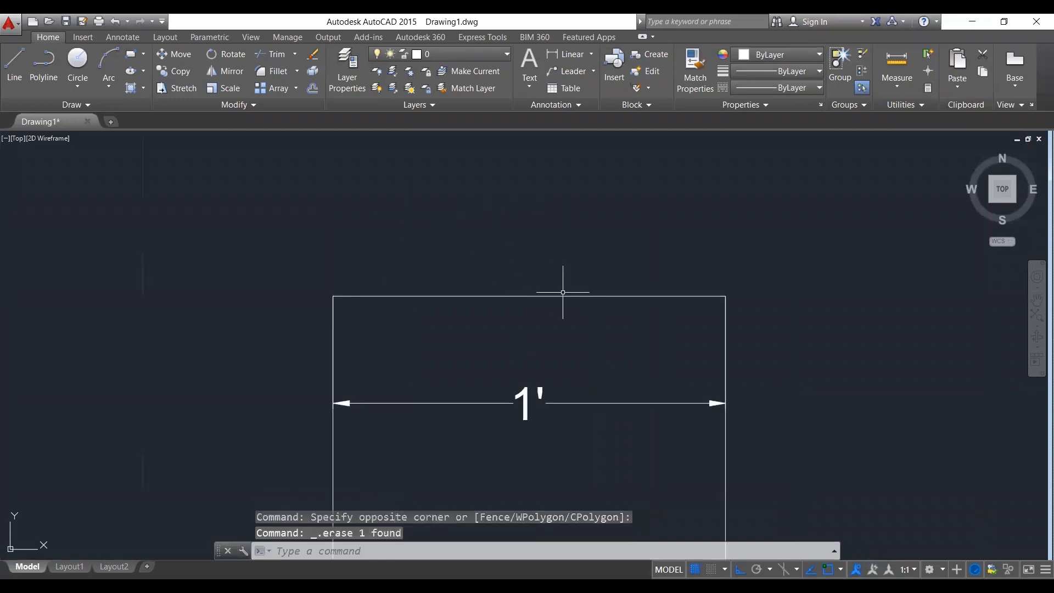
Draw a three-point arc from the 1' square's upper-left corner to its top edge's midpoint, bulging upward.
type("ARC")
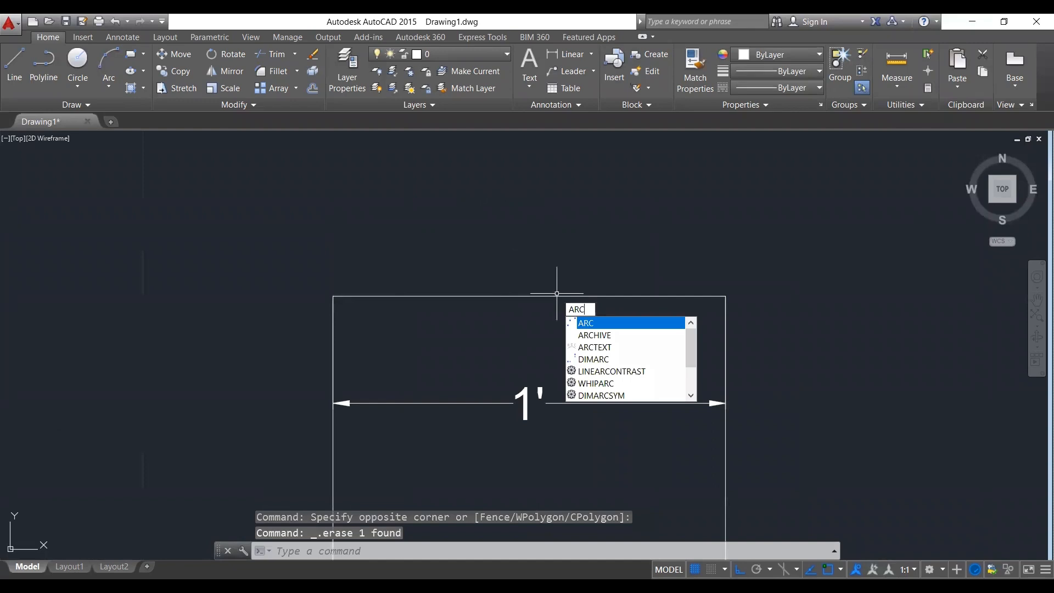
key("Return")
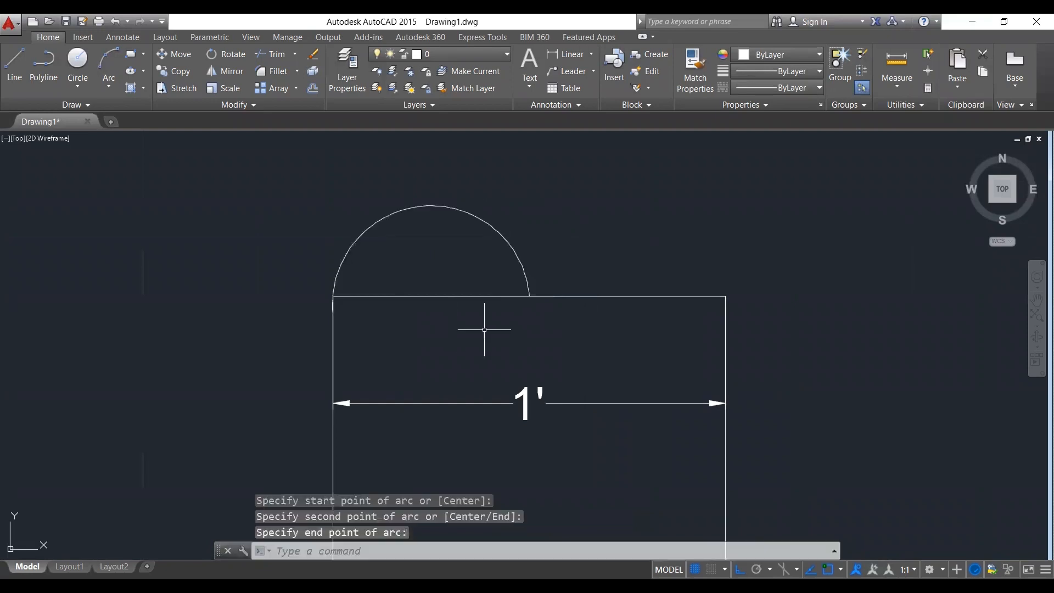
key("Escape")
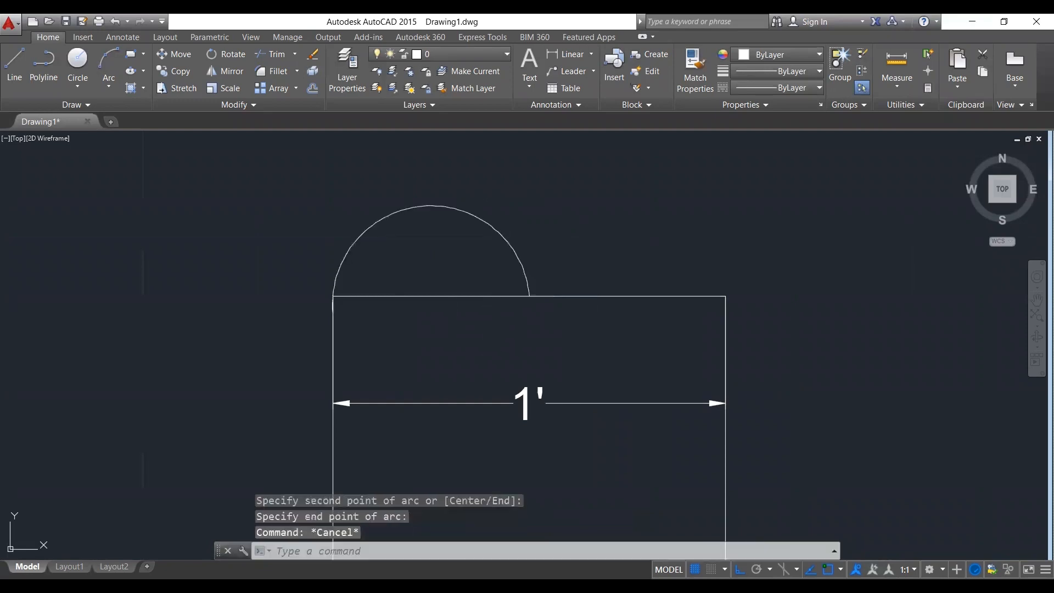
key("Escape")
left_click(512, 226)
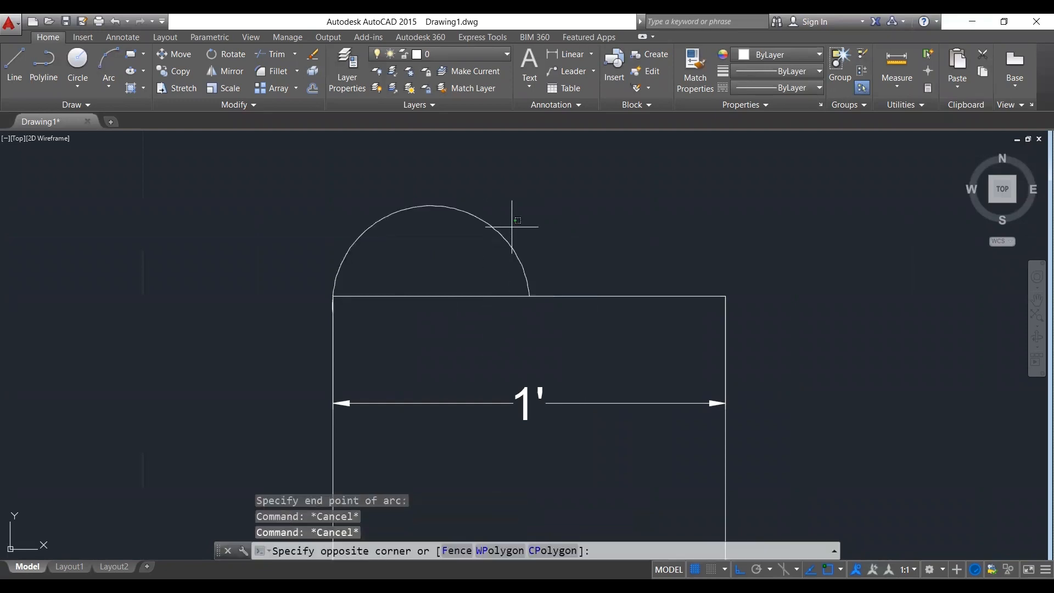
key("Escape")
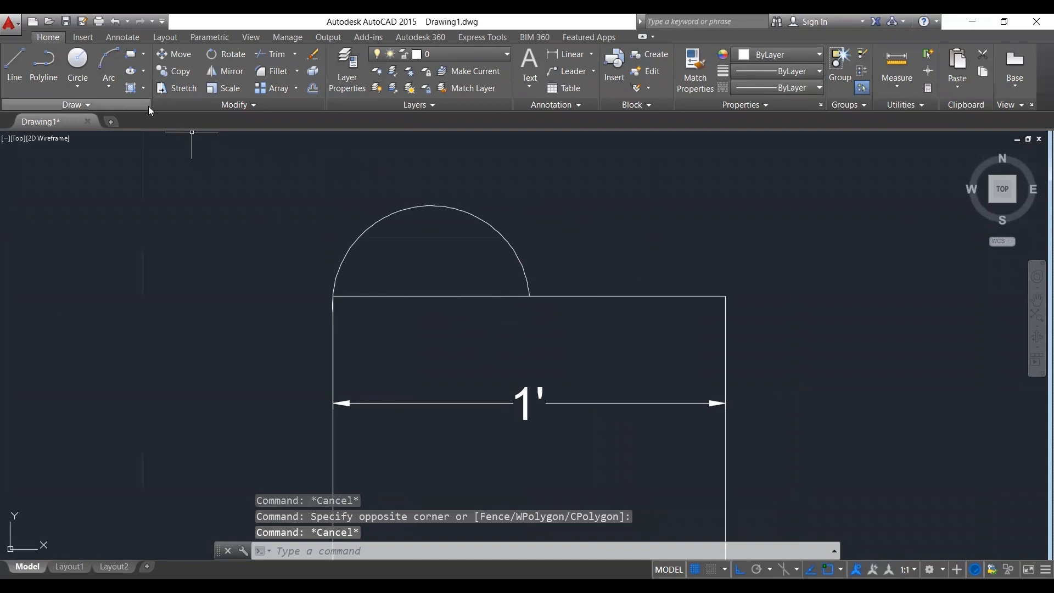
Delete the arc above the left half of the 1' square's top edge.
left_click(405, 238)
left_click(359, 188)
key("Delete")
Draw two Start, Center, End semicircles centred on the 1' square's top-edge midpoint, one below and one above the edge.
left_click(110, 90)
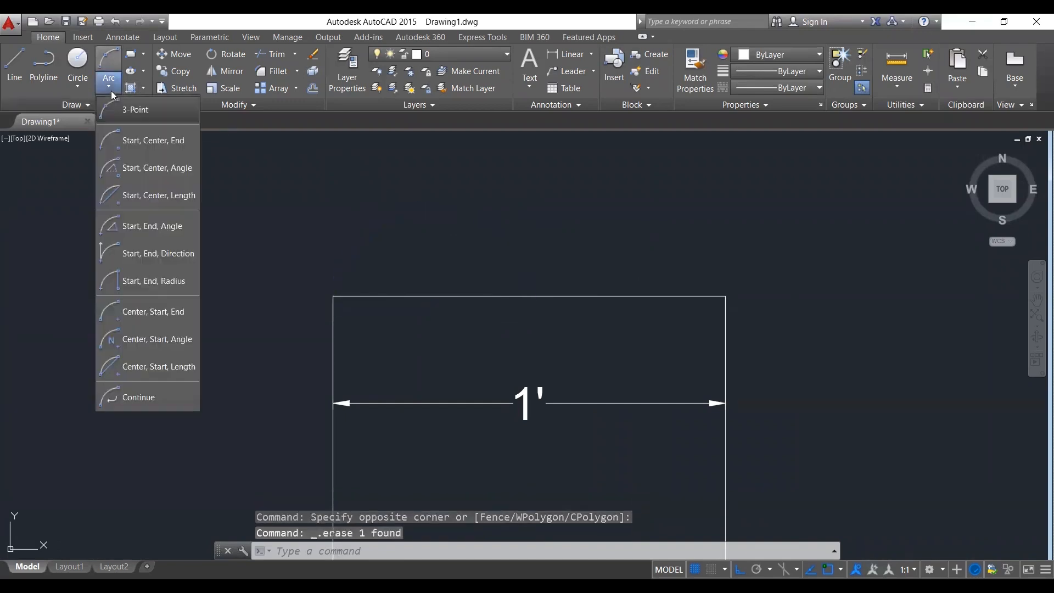
left_click(112, 90)
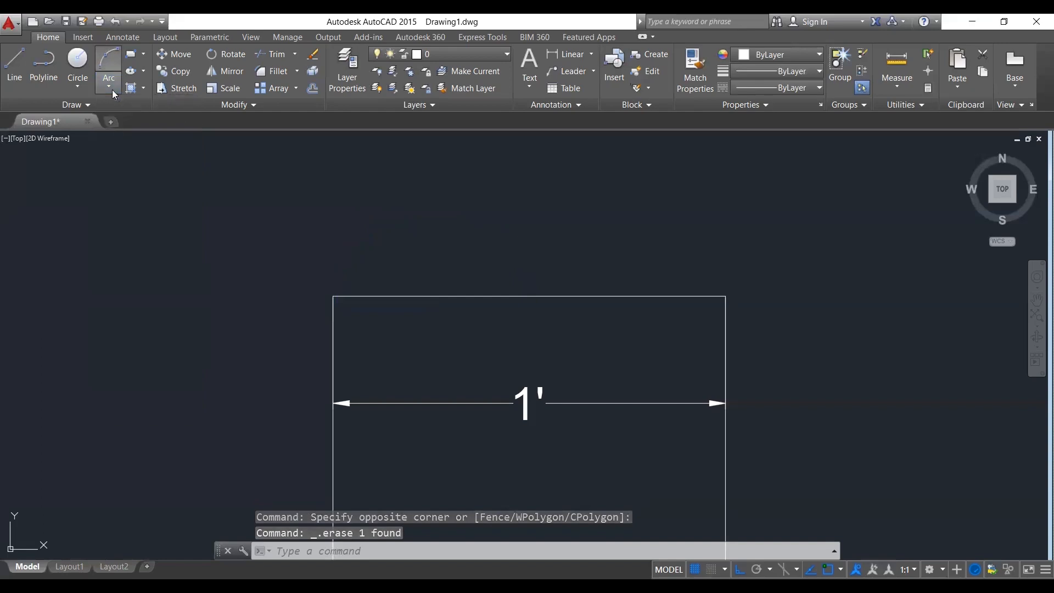
left_click(109, 84)
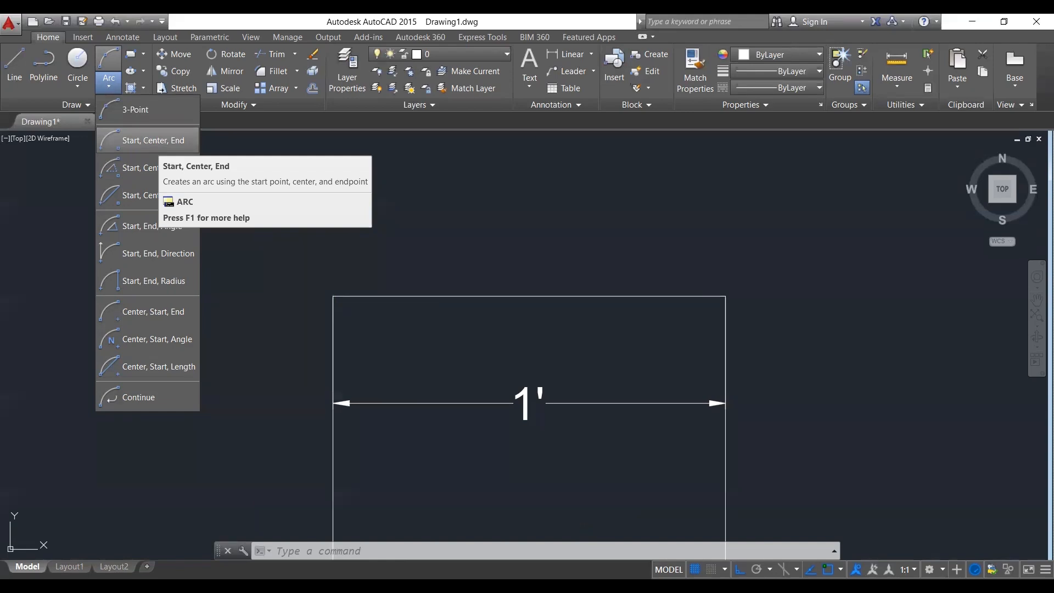
left_click(146, 141)
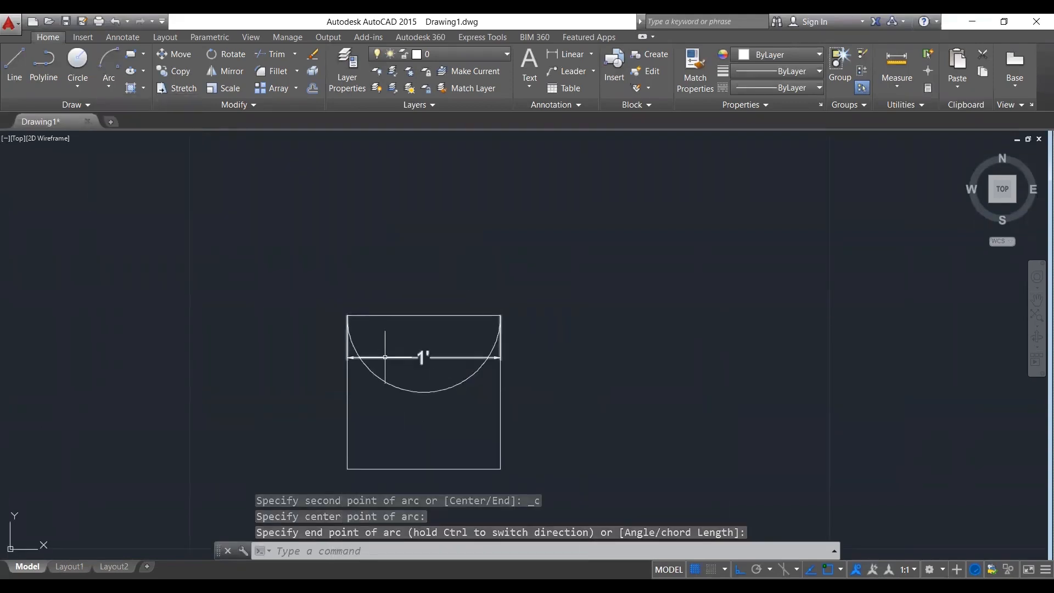
scroll(462, 282, "down", 2)
scroll(442, 298, "up", 2)
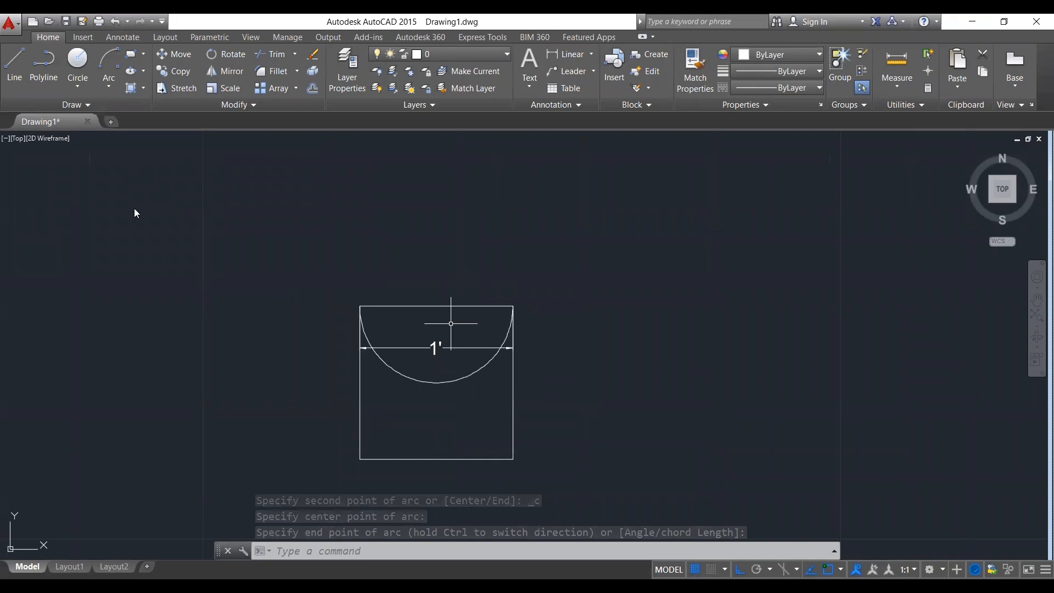
left_click(109, 85)
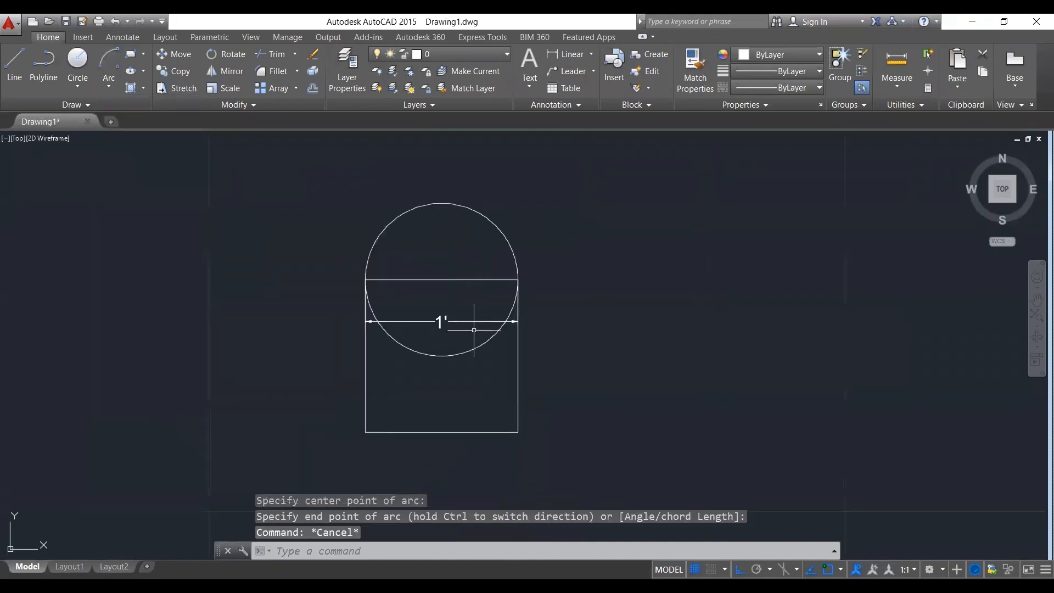
Delete both semicircular arcs centred on the 1' square's top edge.
scroll(425, 250, "up", 2)
left_click(430, 236)
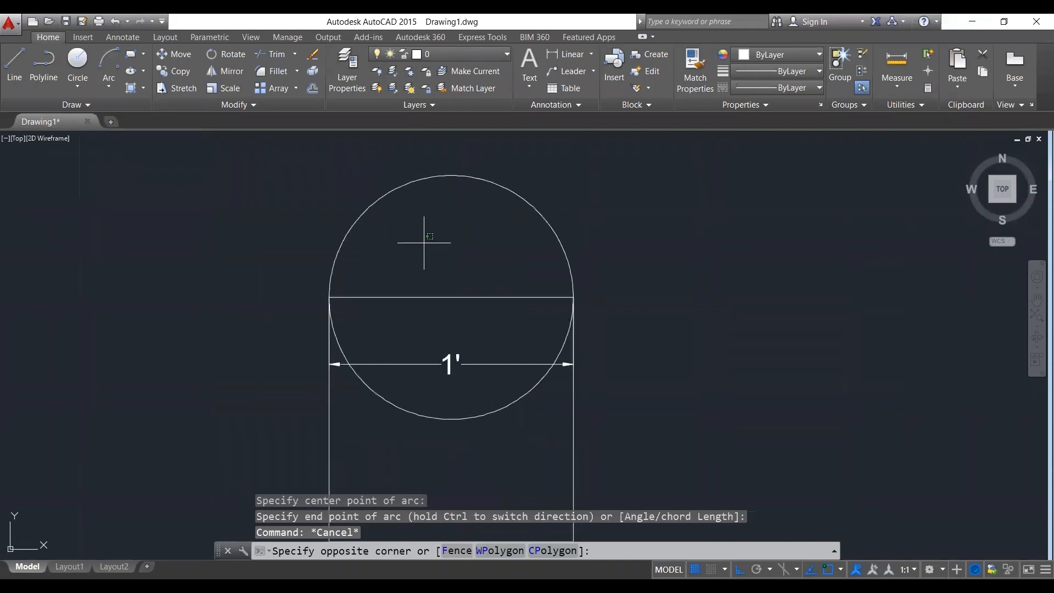
left_click(342, 228)
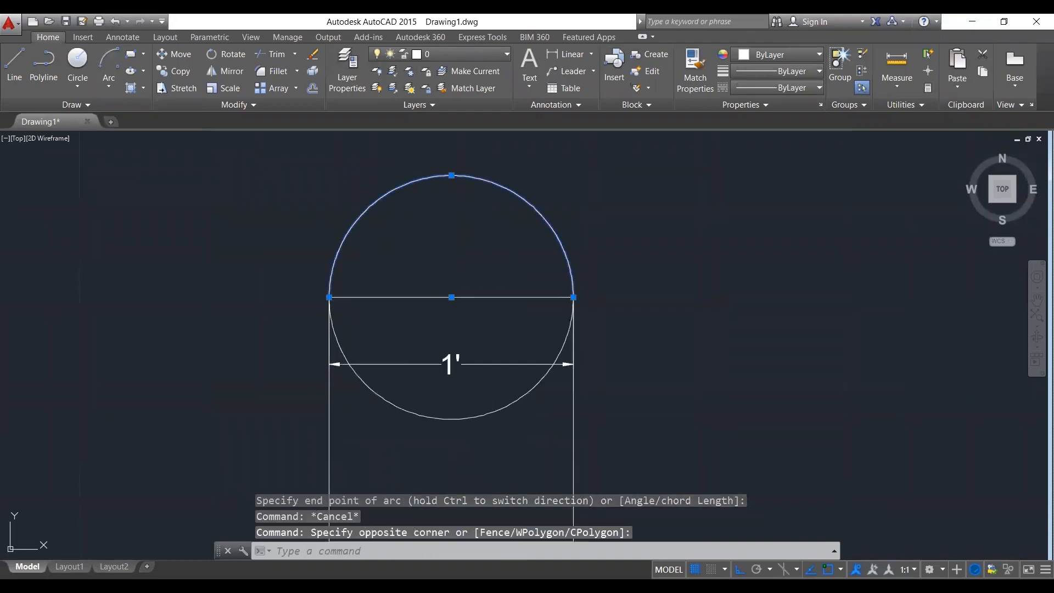
key("Delete")
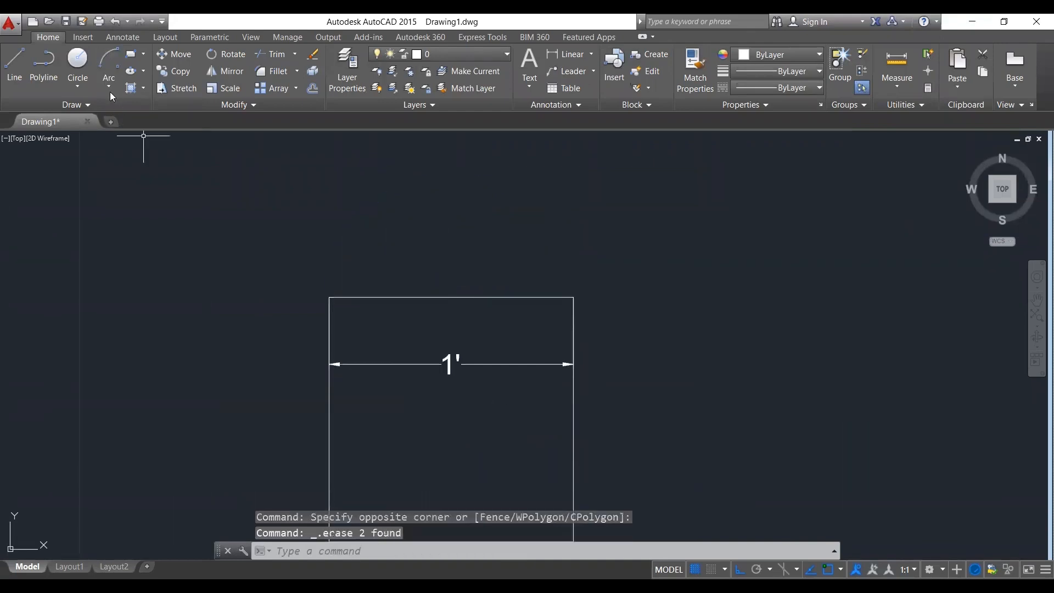
left_click(109, 89)
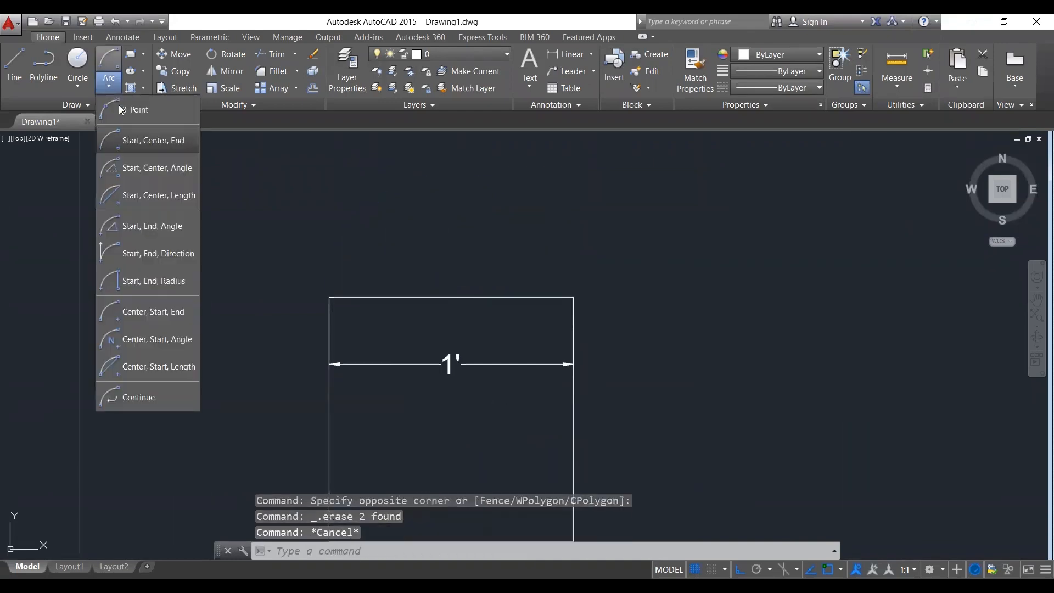
left_click(181, 170)
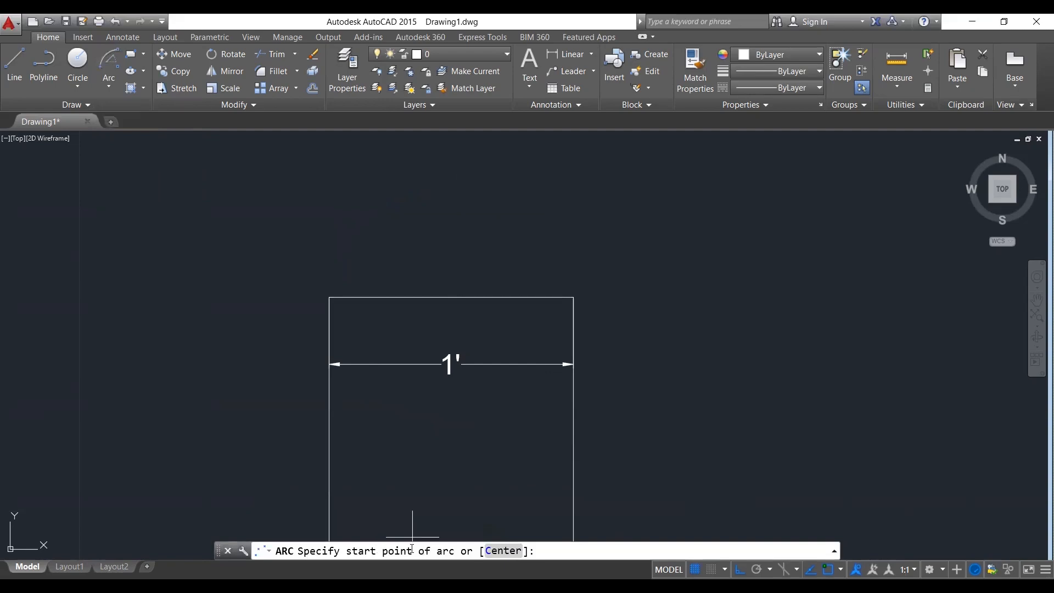
key("Escape")
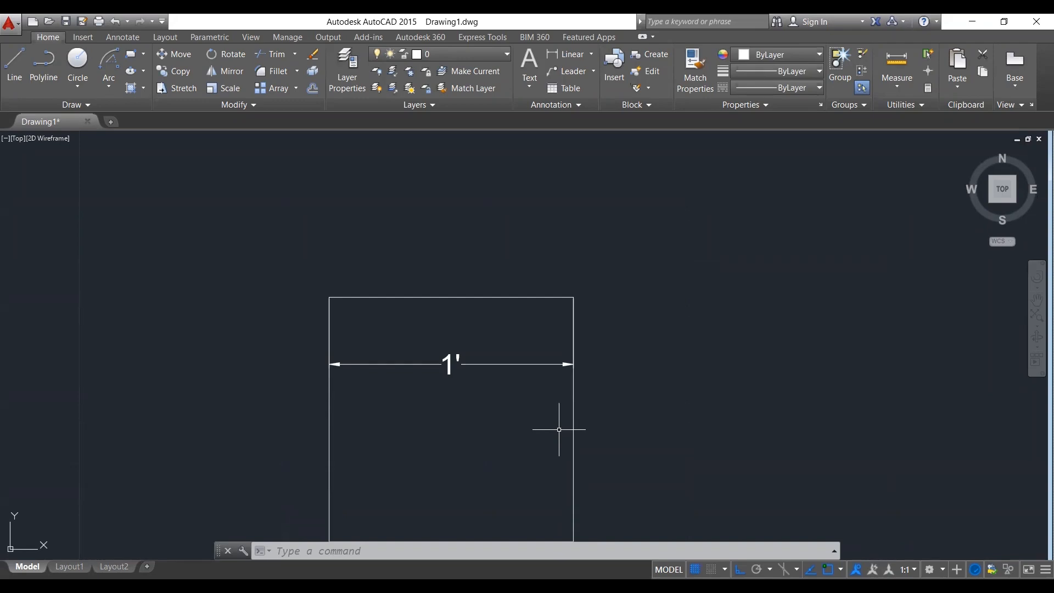
left_click(107, 88)
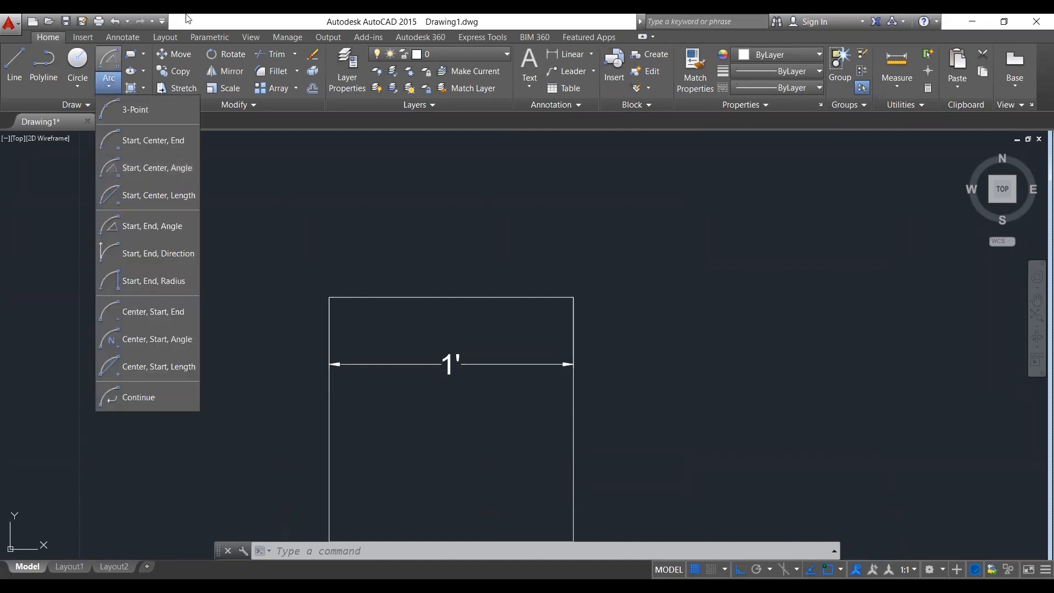
left_click(110, 86)
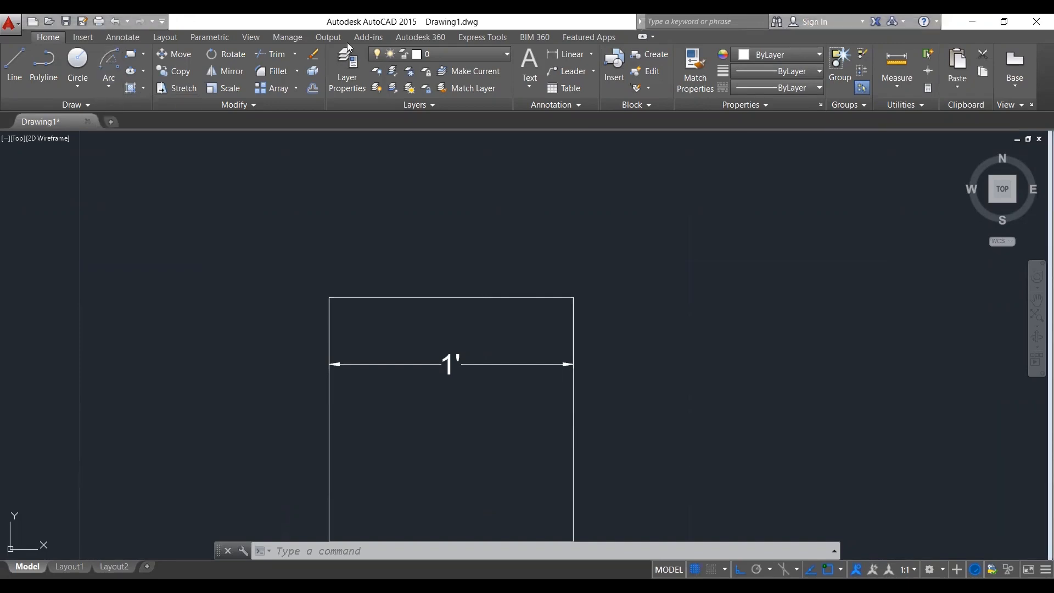
Draw a Start, Center, Angle arc from the 1' square's upper-right corner, centred on its top-edge midpoint, with Ortho off and a 45° included angle.
left_click(109, 89)
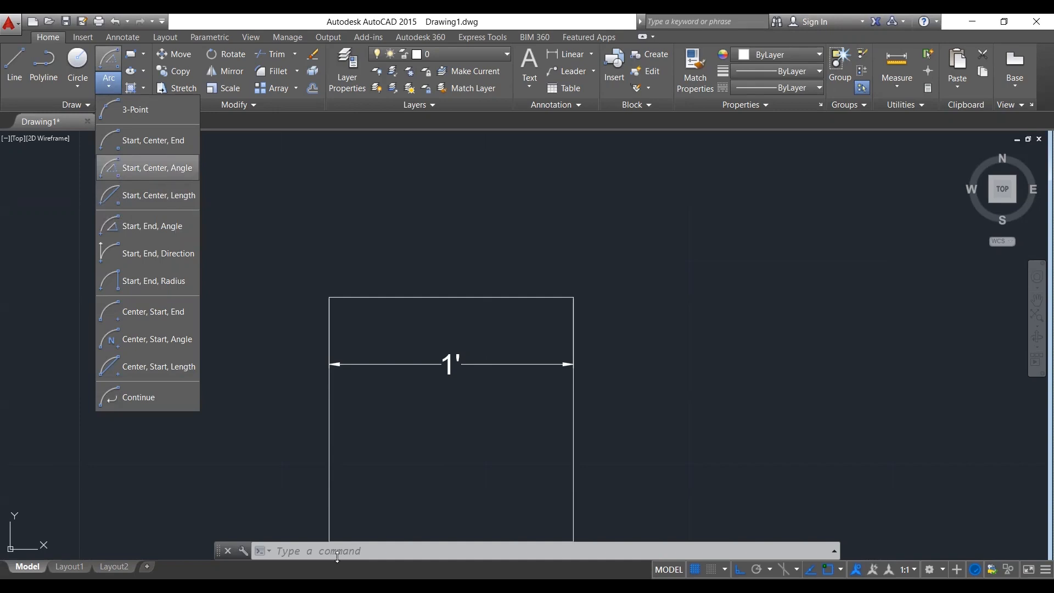
left_click(156, 167)
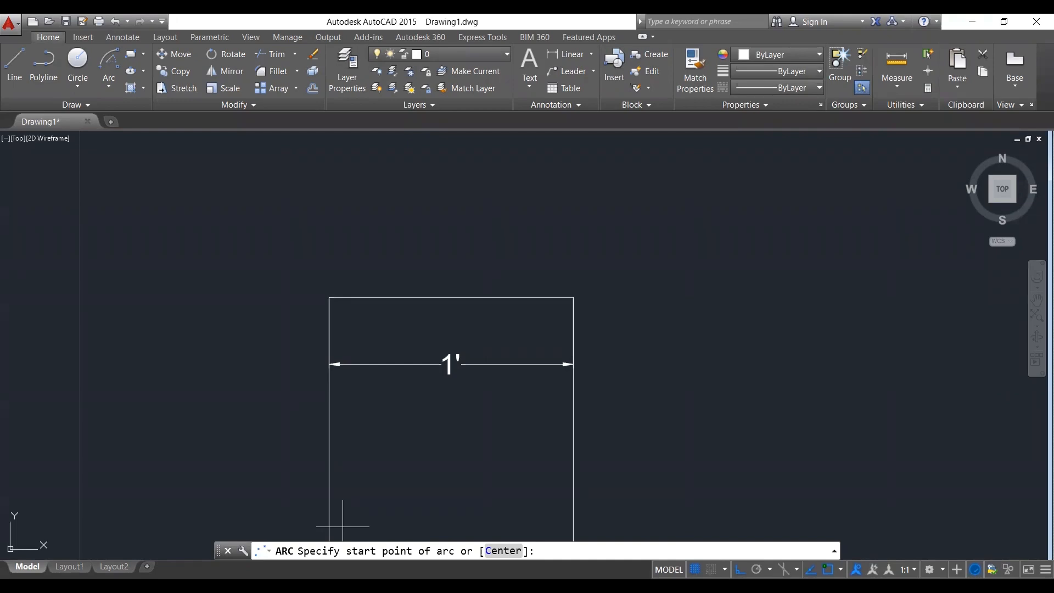
left_click(574, 297)
left_click(451, 297)
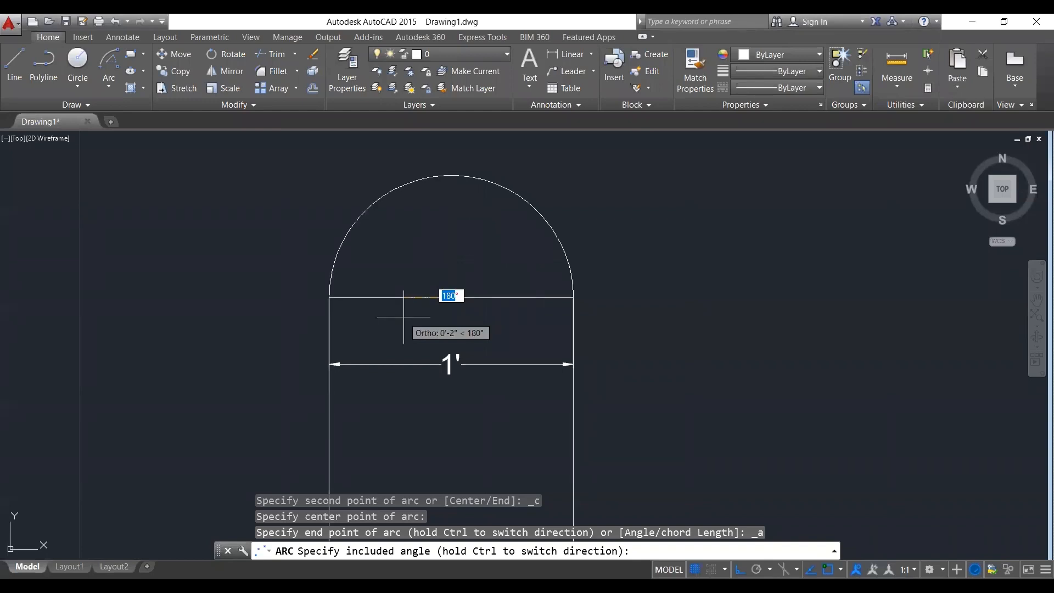
key("F8")
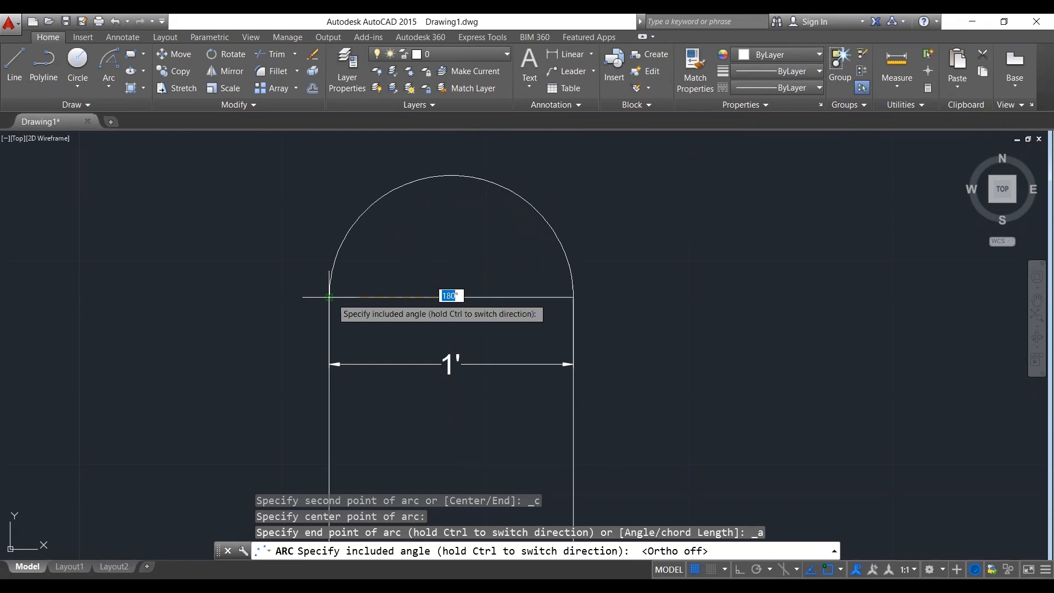
left_click(529, 225)
left_click(558, 221)
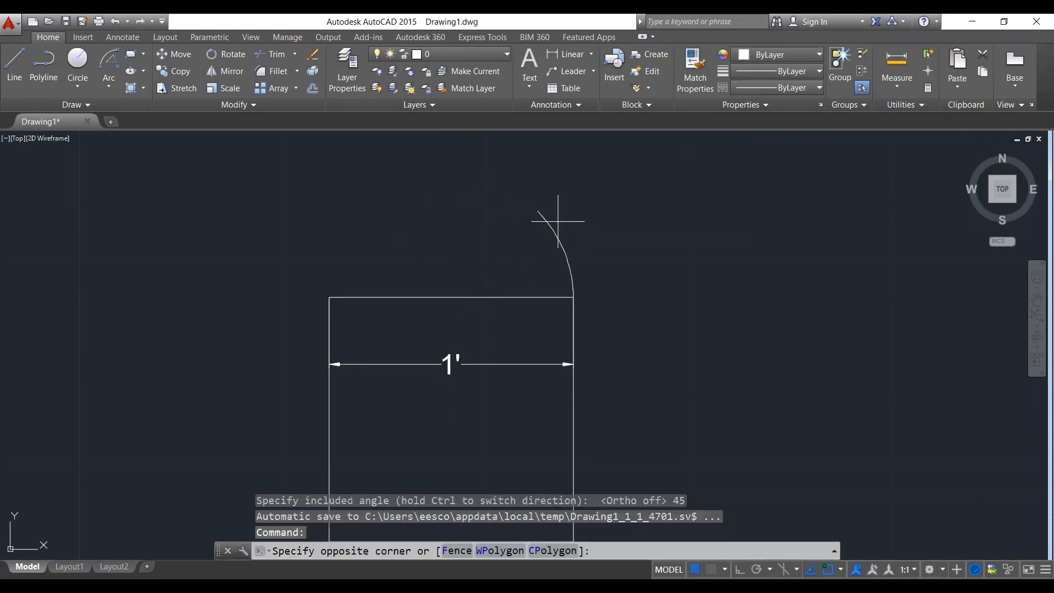
left_click(502, 262)
key("Escape")
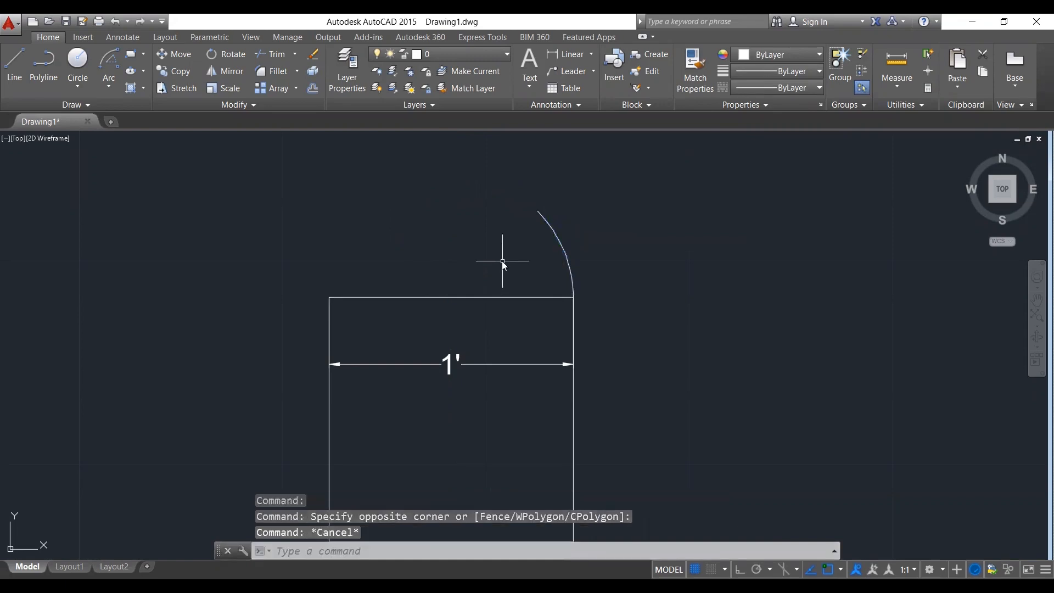
type("A")
key("Escape")
key("Escape")
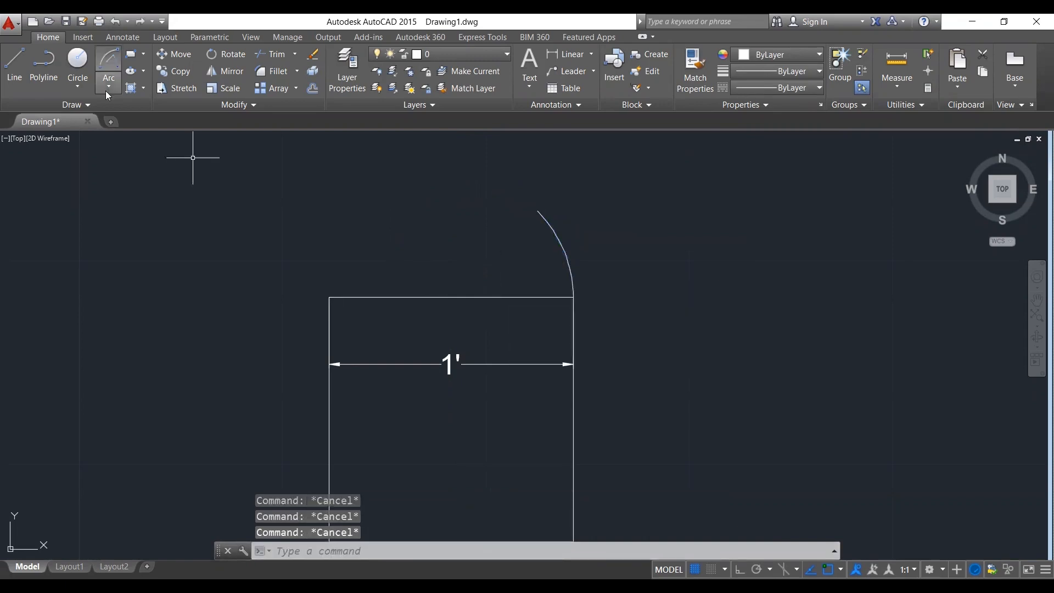
Draw a second Start, Center, Angle arc from the same corner and centre with an included angle of 135°.
left_click(109, 82)
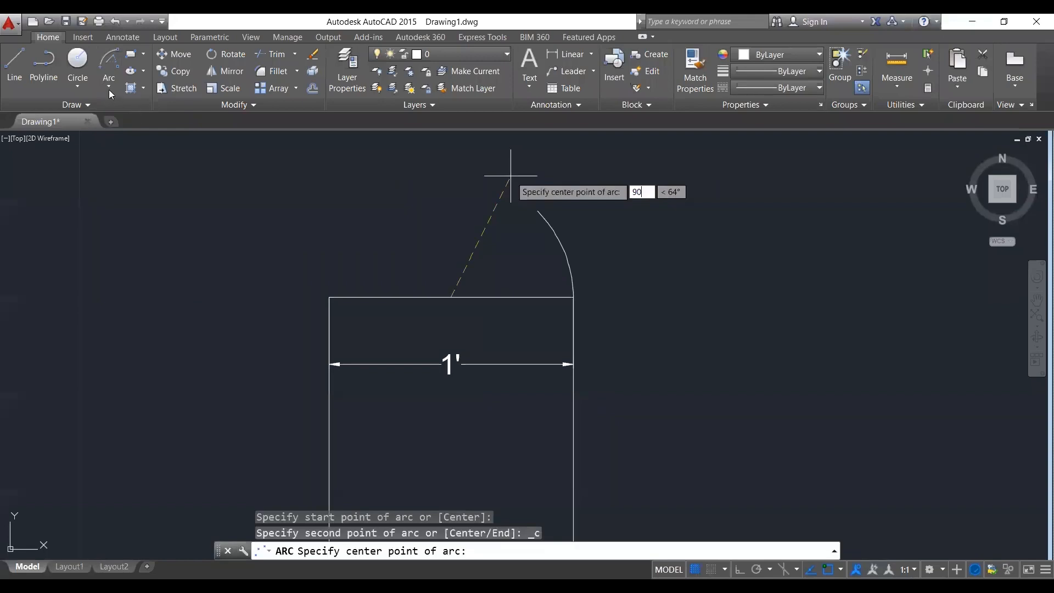
key("Return")
left_click(108, 90)
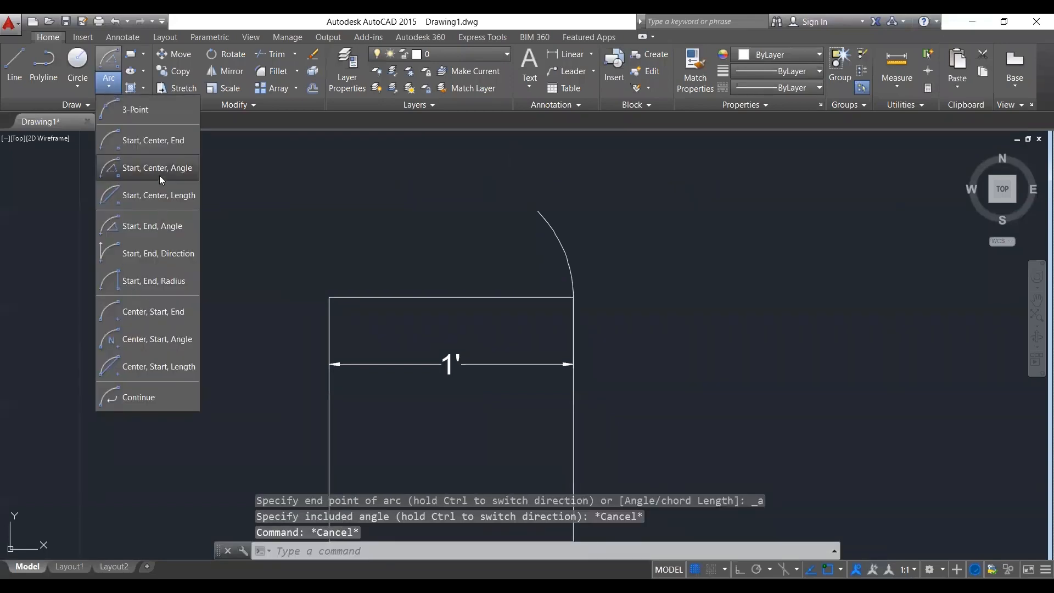
left_click(157, 167)
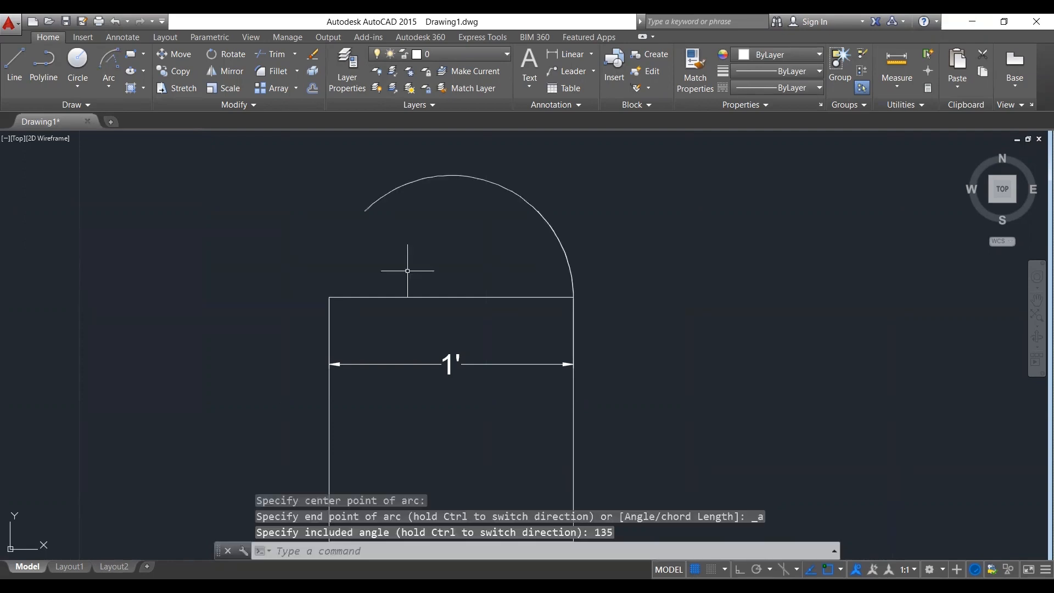
key("Escape")
left_click(389, 223)
key("Escape")
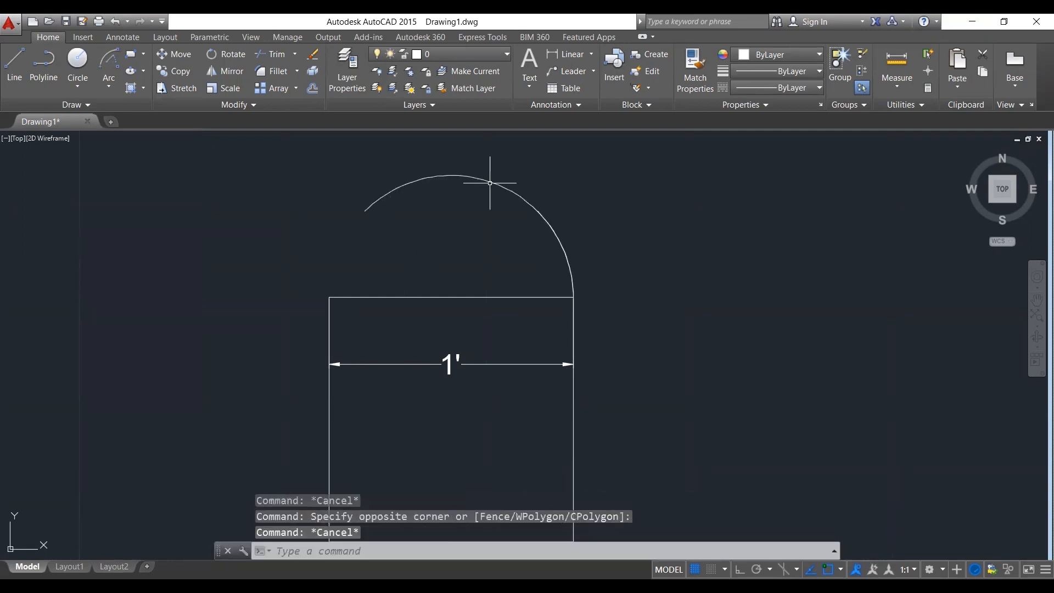
left_click(490, 181)
key("Escape")
left_click(511, 156)
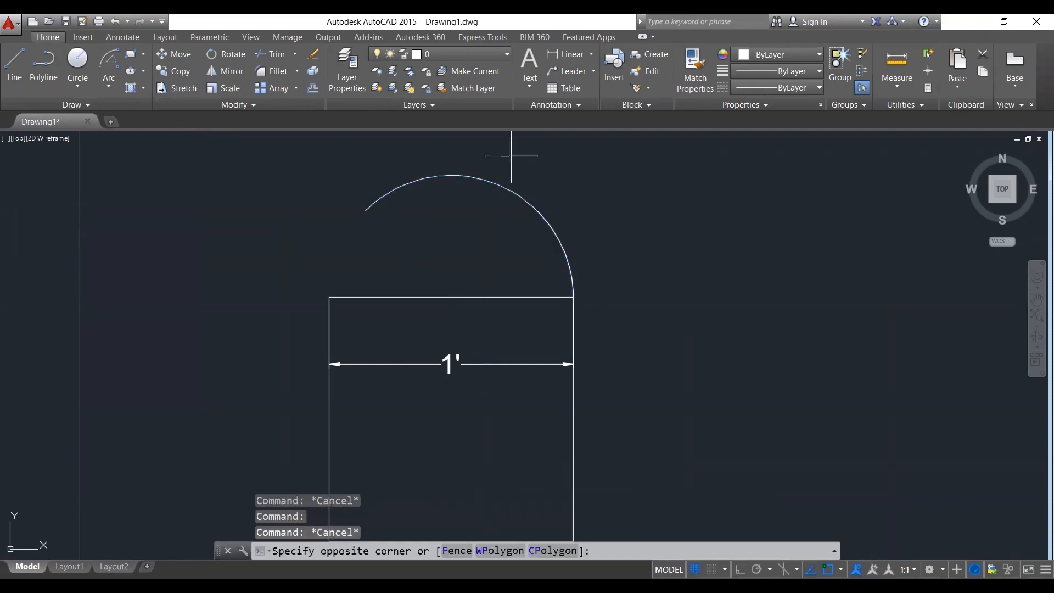
key("Escape")
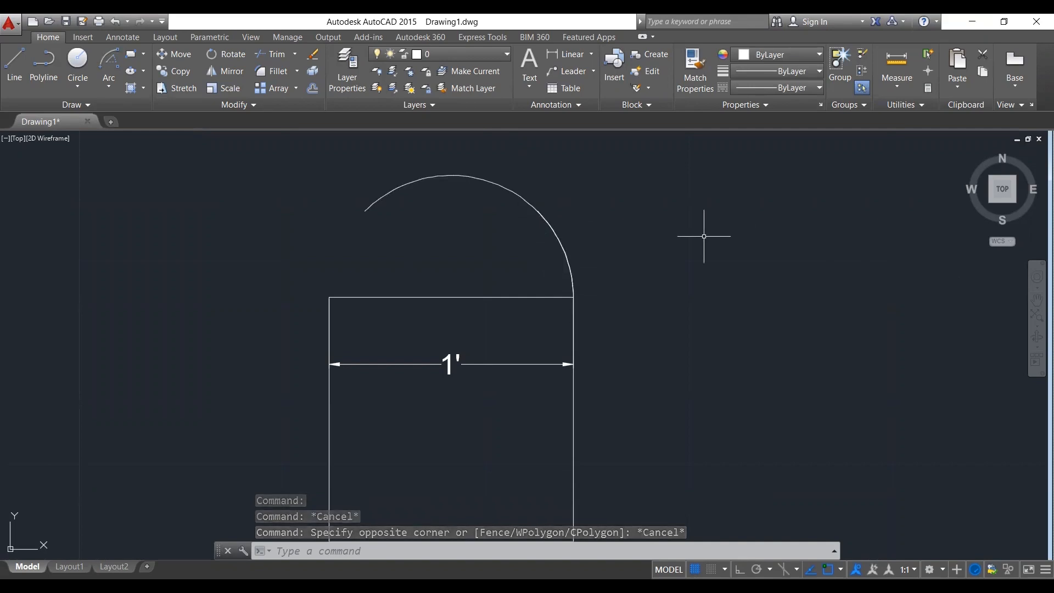
mouse_move(689, 232)
left_mouse_down()
mouse_move(758, 301)
mouse_move(727, 303)
left_mouse_up()
mouse_move(667, 269)
left_mouse_down()
mouse_move(686, 405)
mouse_move(673, 450)
left_mouse_up()
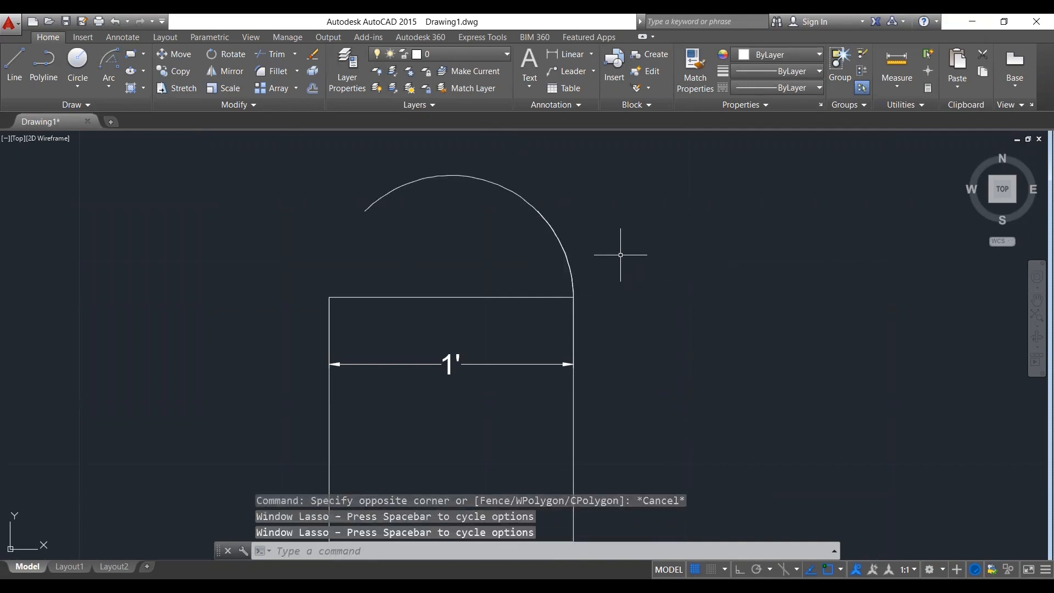
left_click(494, 165)
mouse_move(523, 199)
left_mouse_down()
mouse_move(574, 296)
mouse_move(595, 275)
left_mouse_up()
mouse_move(522, 168)
left_mouse_down()
mouse_move(624, 254)
mouse_move(619, 305)
mouse_move(545, 344)
mouse_move(636, 299)
mouse_move(683, 212)
left_mouse_up()
left_click(789, 336)
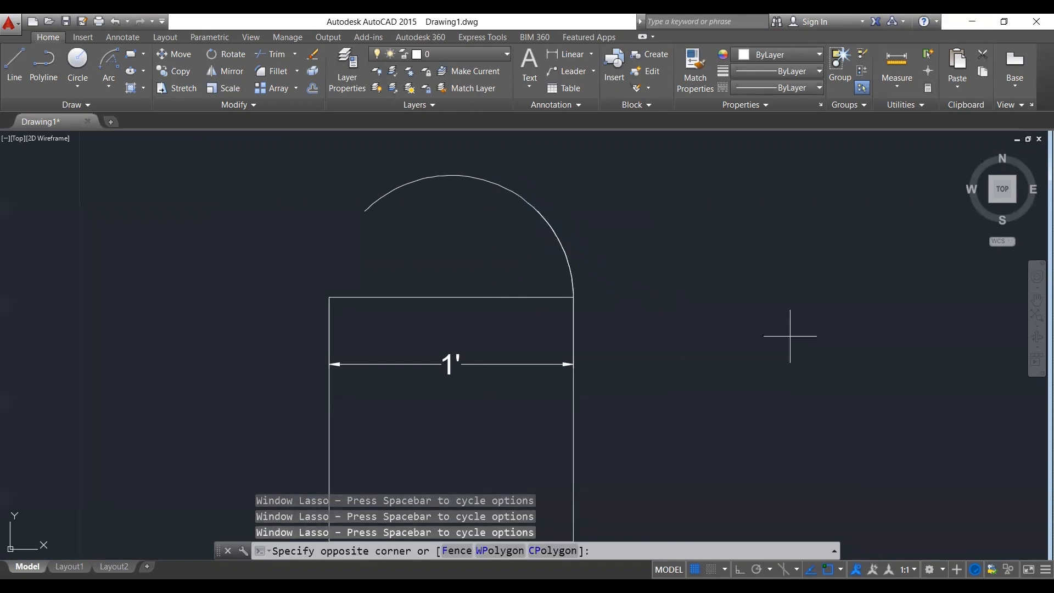
left_click_drag(790, 336, 654, 333)
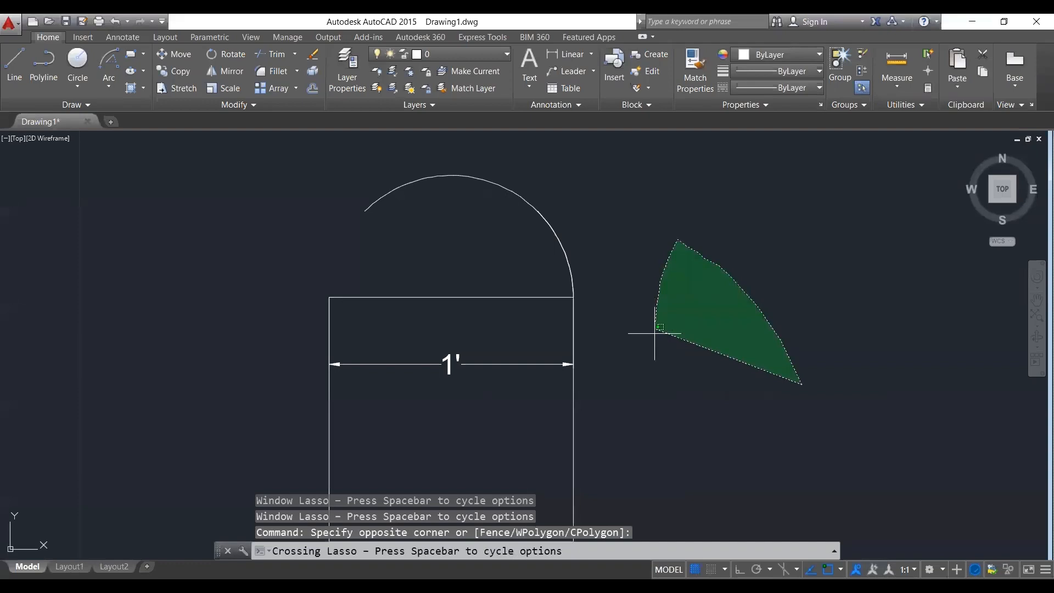
Window-select only the short 45° arc at the square's upper-right corner to distinguish it from the overlapping 135° arc, and clear the selection.
left_click_drag(654, 333, 771, 469)
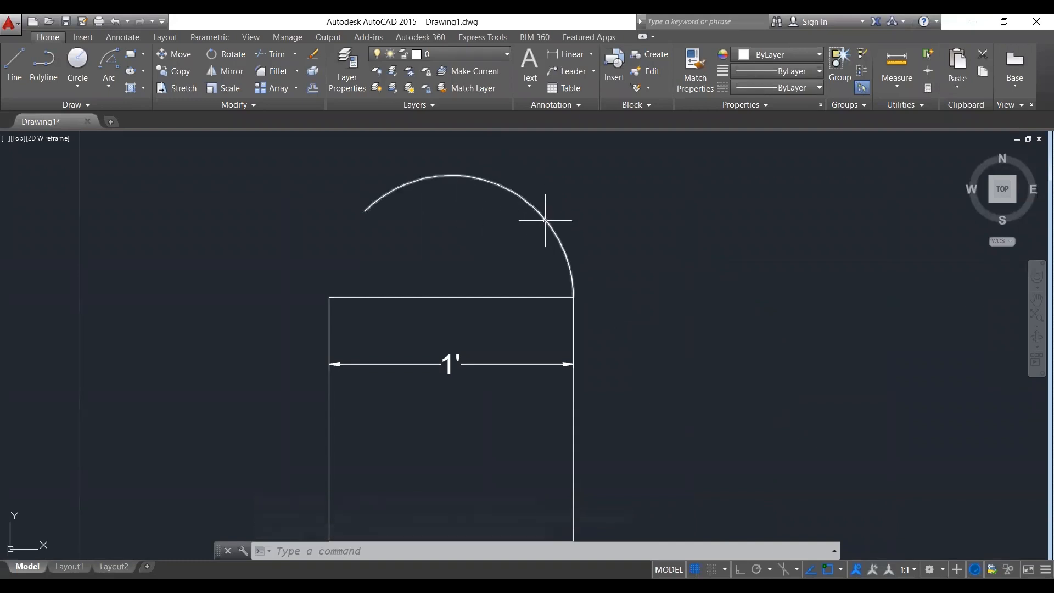
left_click(504, 155)
mouse_move(553, 175)
left_mouse_down()
mouse_move(607, 289)
mouse_move(586, 351)
mouse_move(528, 322)
left_mouse_up()
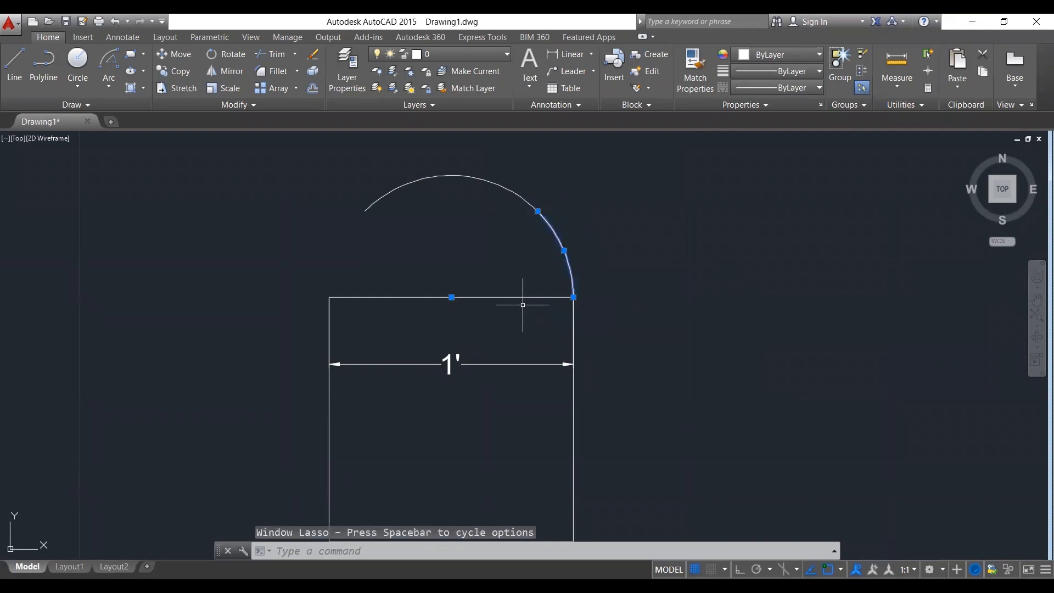
key("Escape")
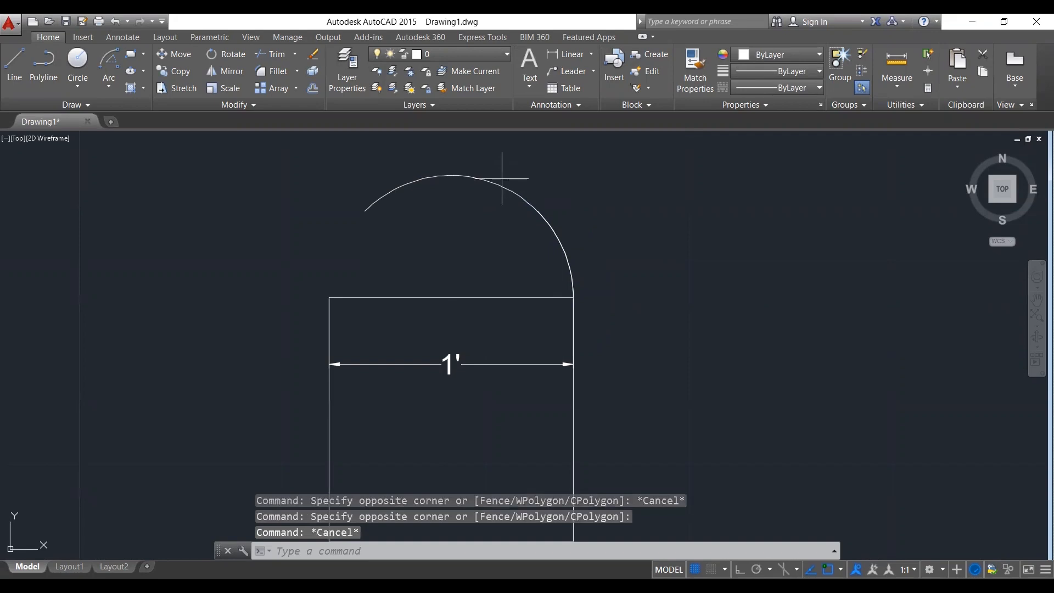
left_click(502, 178)
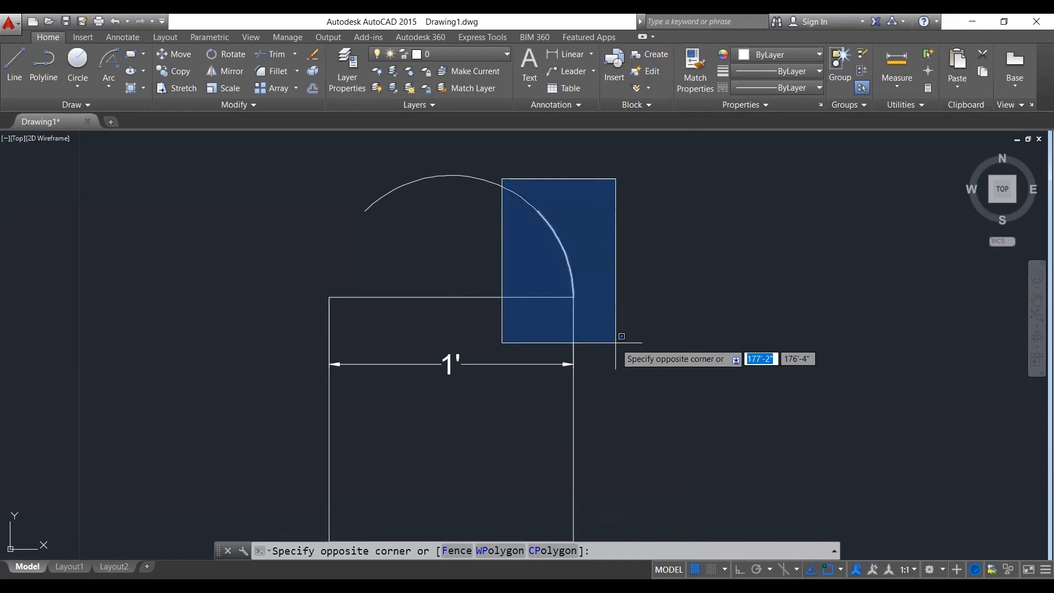
left_click(621, 336)
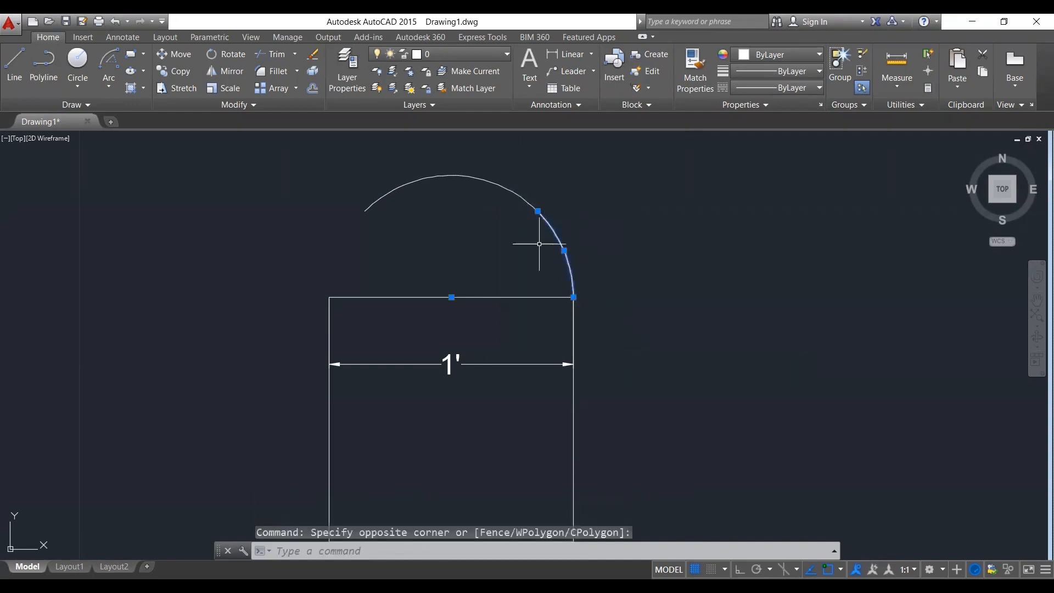
key("Escape")
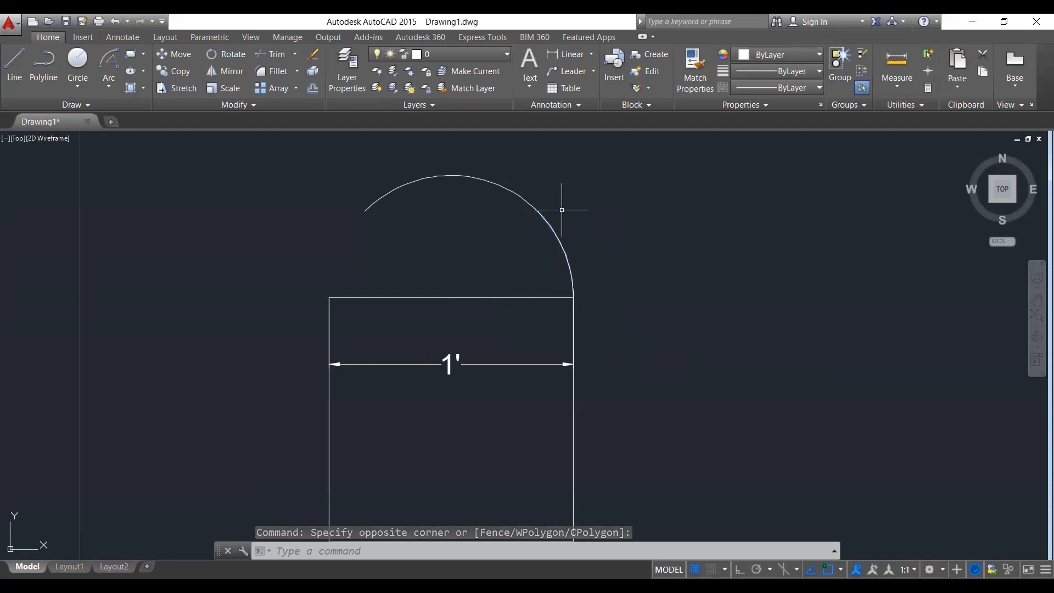